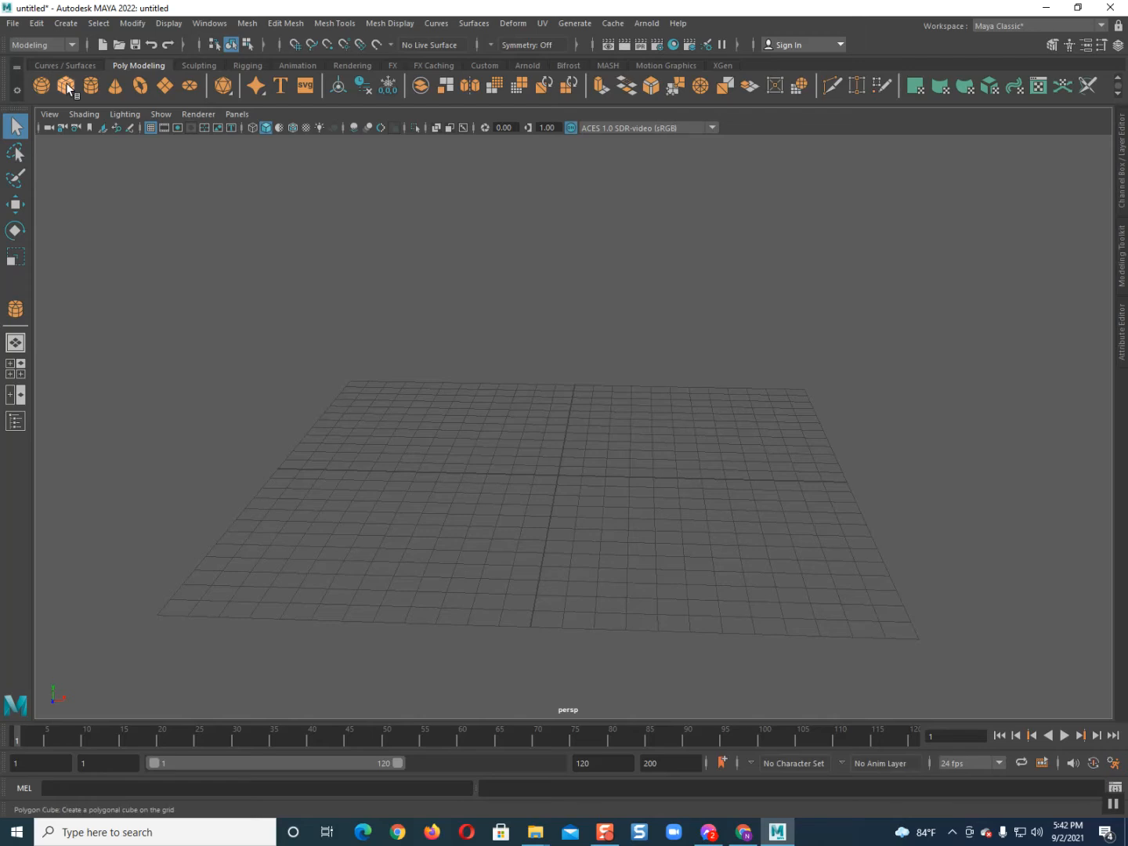
Create a large polygon cube on the grid, setting its base and then its height
scroll(361, 438, "up", 5)
left_click_drag(363, 452, 653, 630, "alt")
scroll(653, 631, "up", 2)
middle_click_drag(652, 634, 651, 654, "alt")
left_click_drag(653, 653, 639, 533, "alt")
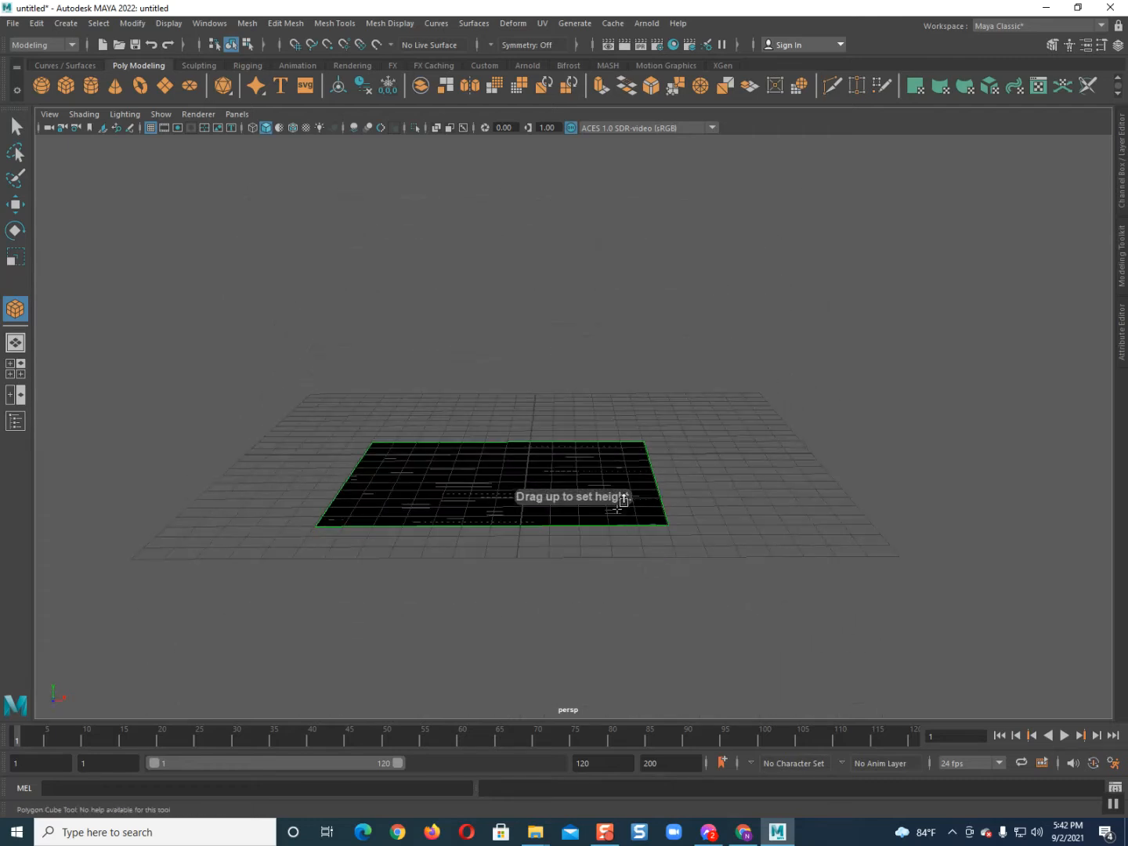
left_click_drag(600, 459, 592, 259)
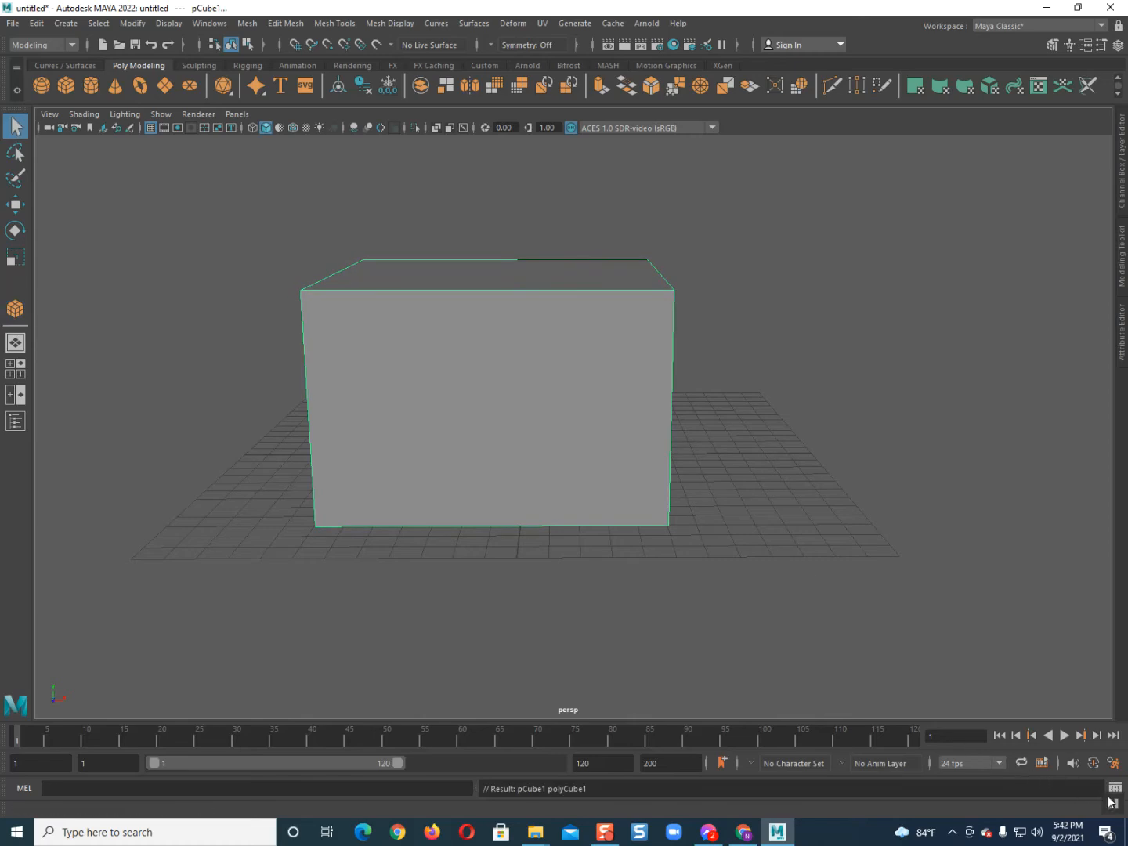
Scale the box along its X axis to make it narrower
left_click_drag(608, 474, 642, 546, "alt")
left_click_drag(502, 529, 537, 523, "alt")
key("r")
right_click(469, 409)
left_click_drag(470, 409, 557, 553, "alt")
left_click_drag(536, 487, 544, 548, "alt")
Adjust the box's height by moving its top face vertically, and return to object mode
right_click(538, 444)
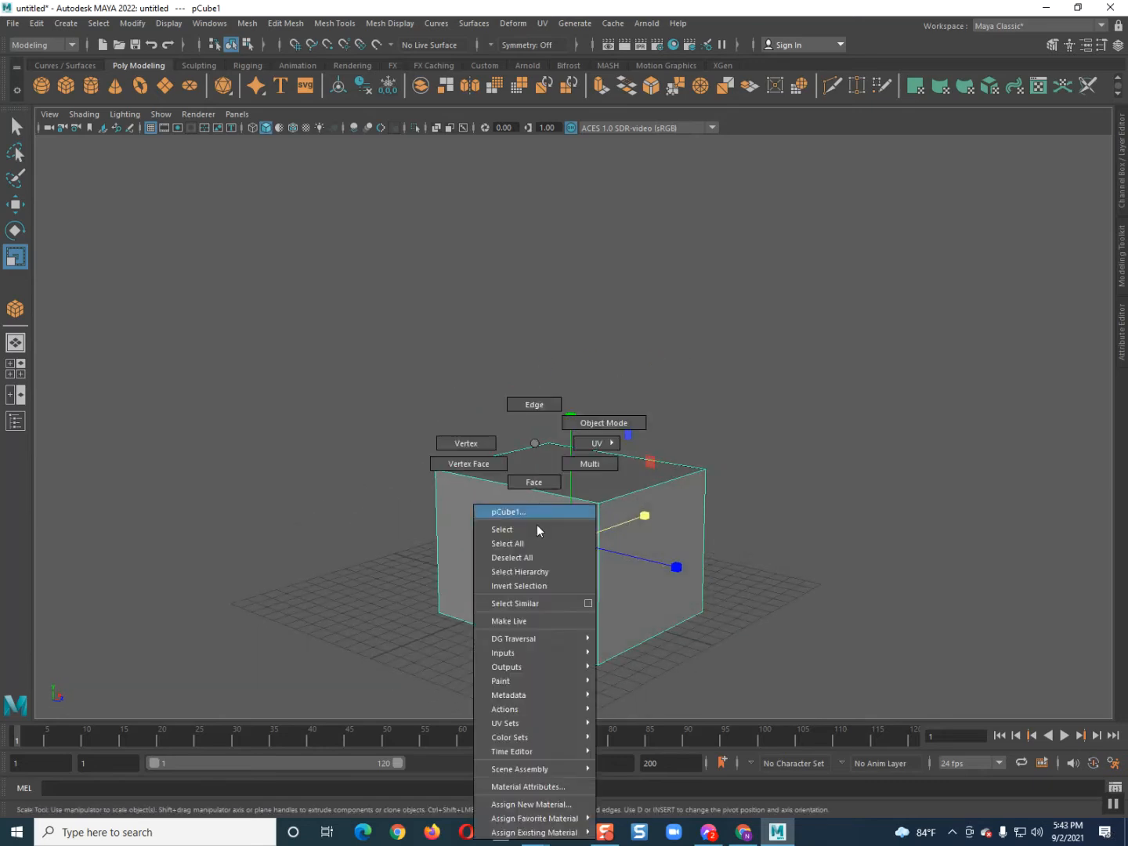
right_click(538, 443)
left_click(536, 479)
left_click(539, 470)
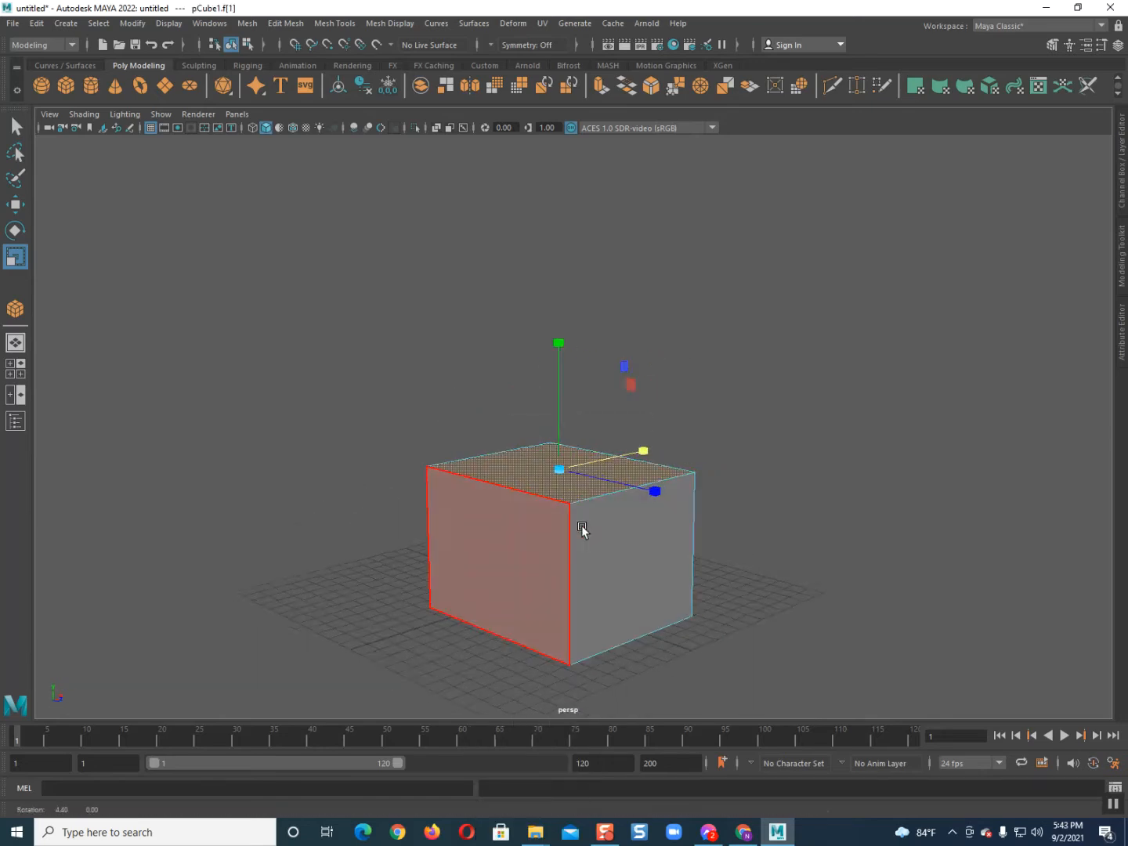
key("w")
left_click_drag(544, 409, 489, 455)
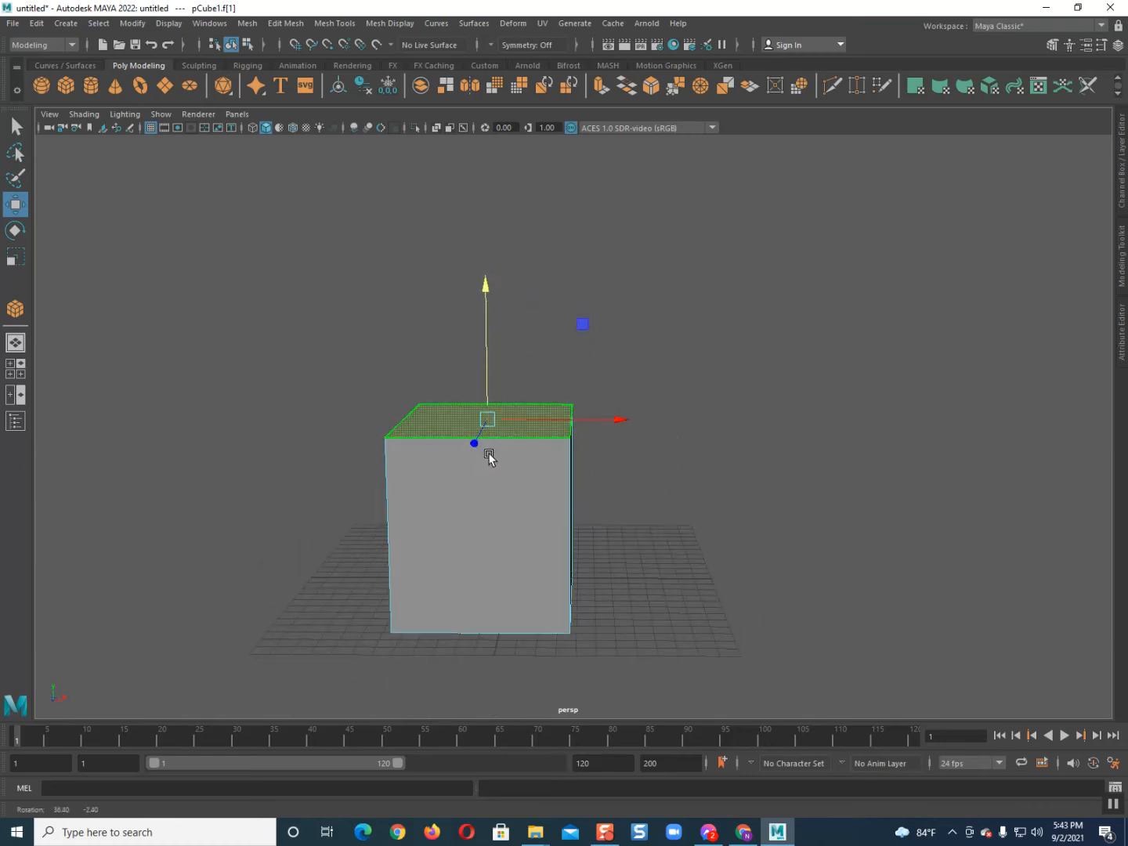
right_click_drag(474, 444, 597, 364)
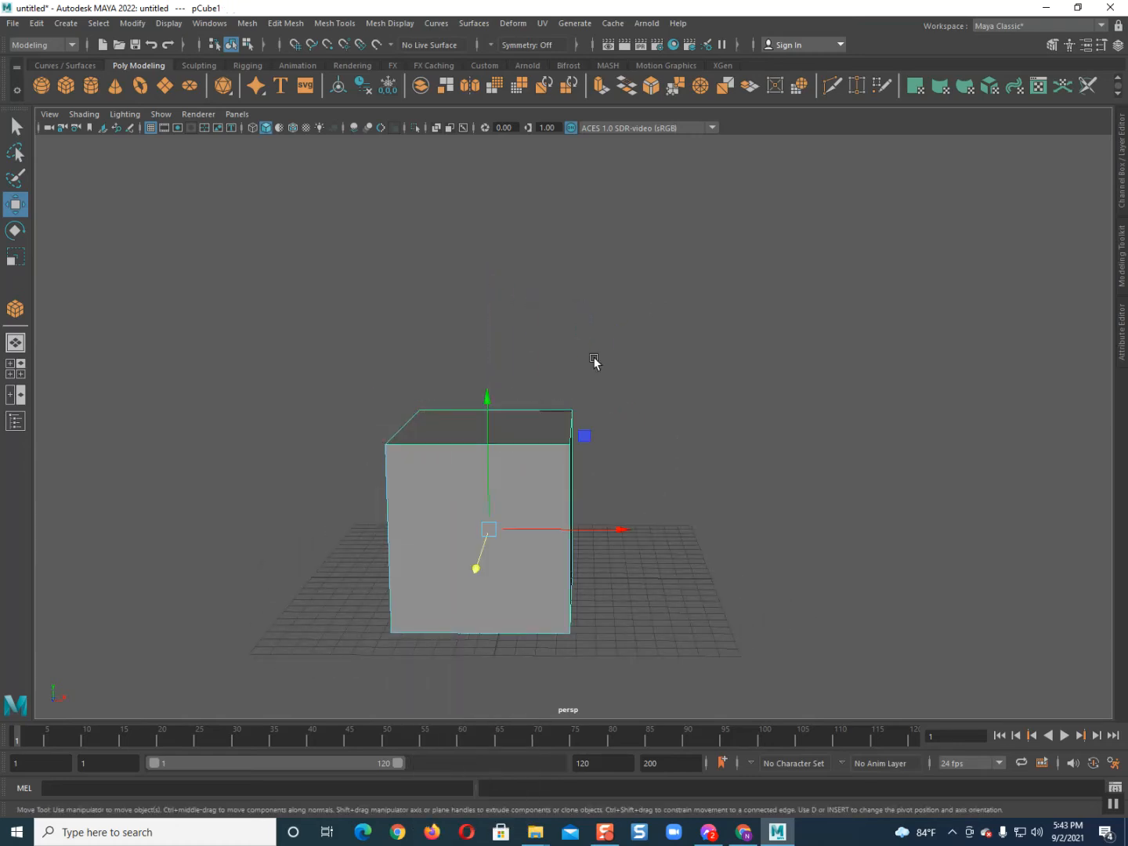
Insert one edge loop through the middle of the box across its width, using the multiple edge loops option
left_click_drag(590, 365, 509, 486, "alt")
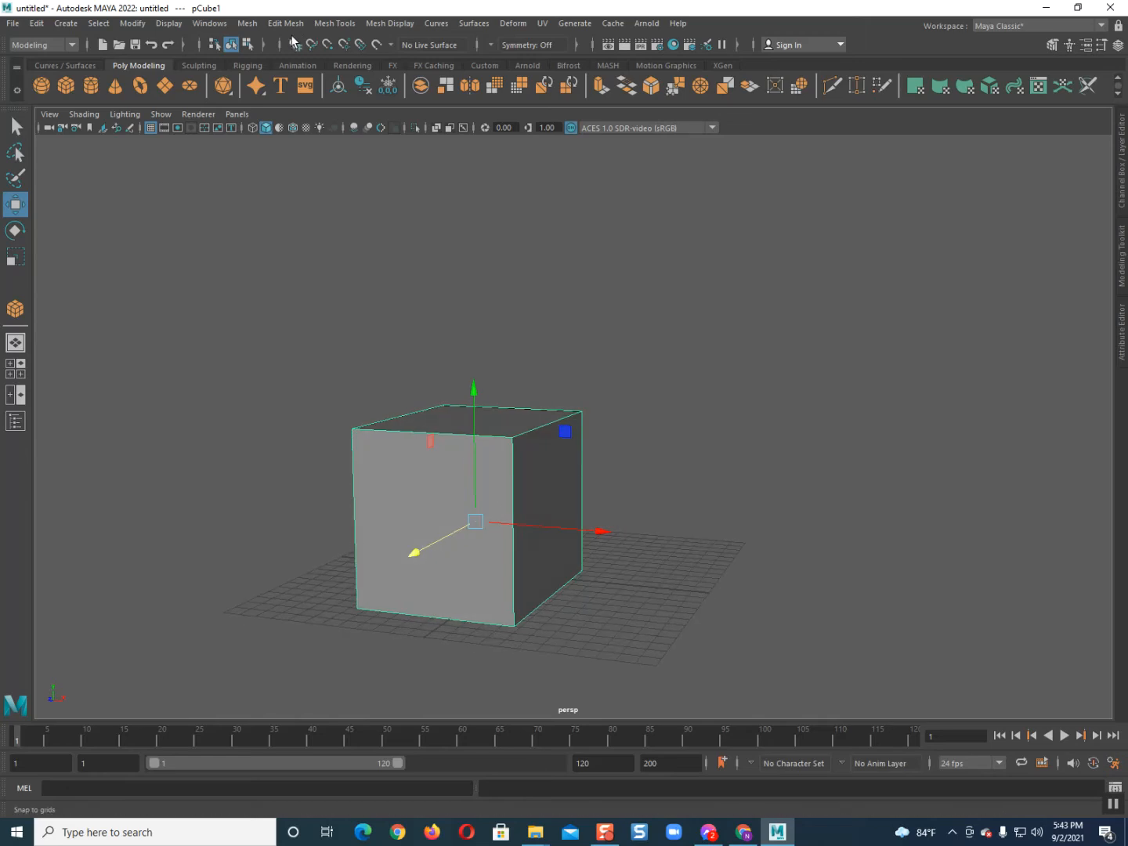
left_click(248, 24)
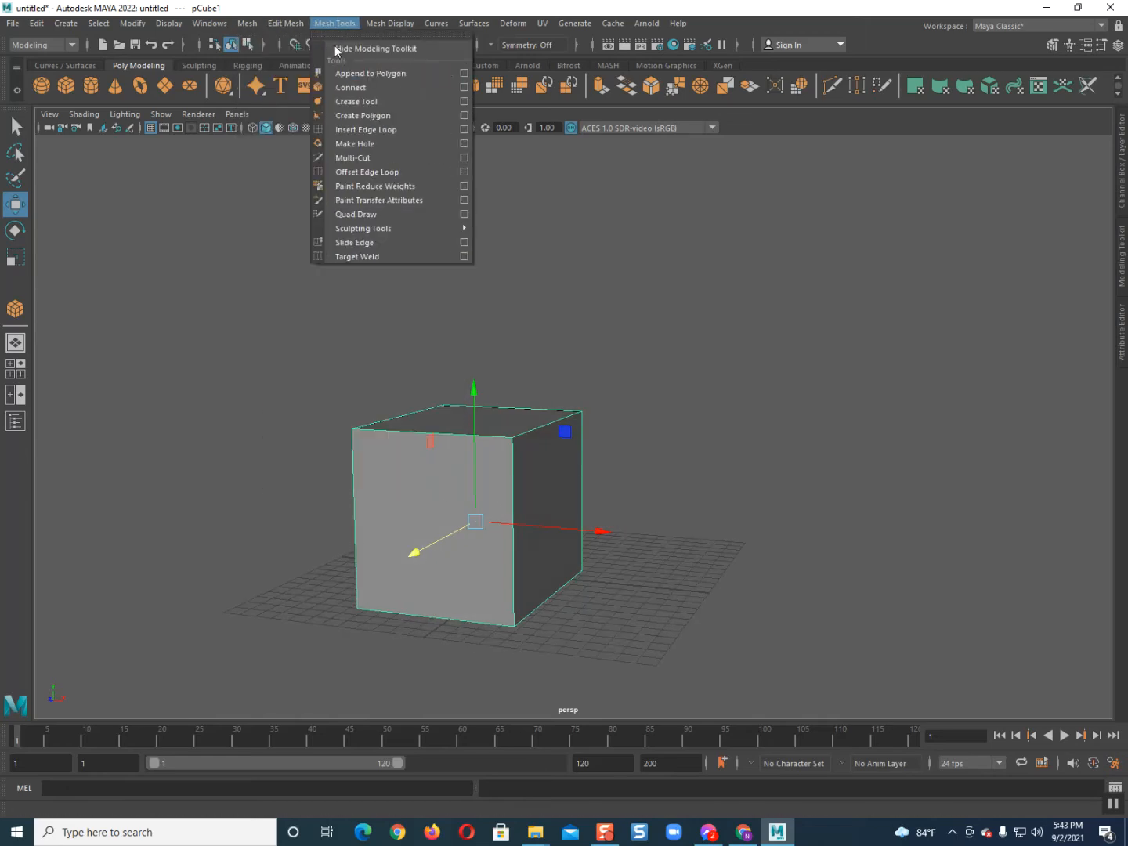
left_click(464, 131)
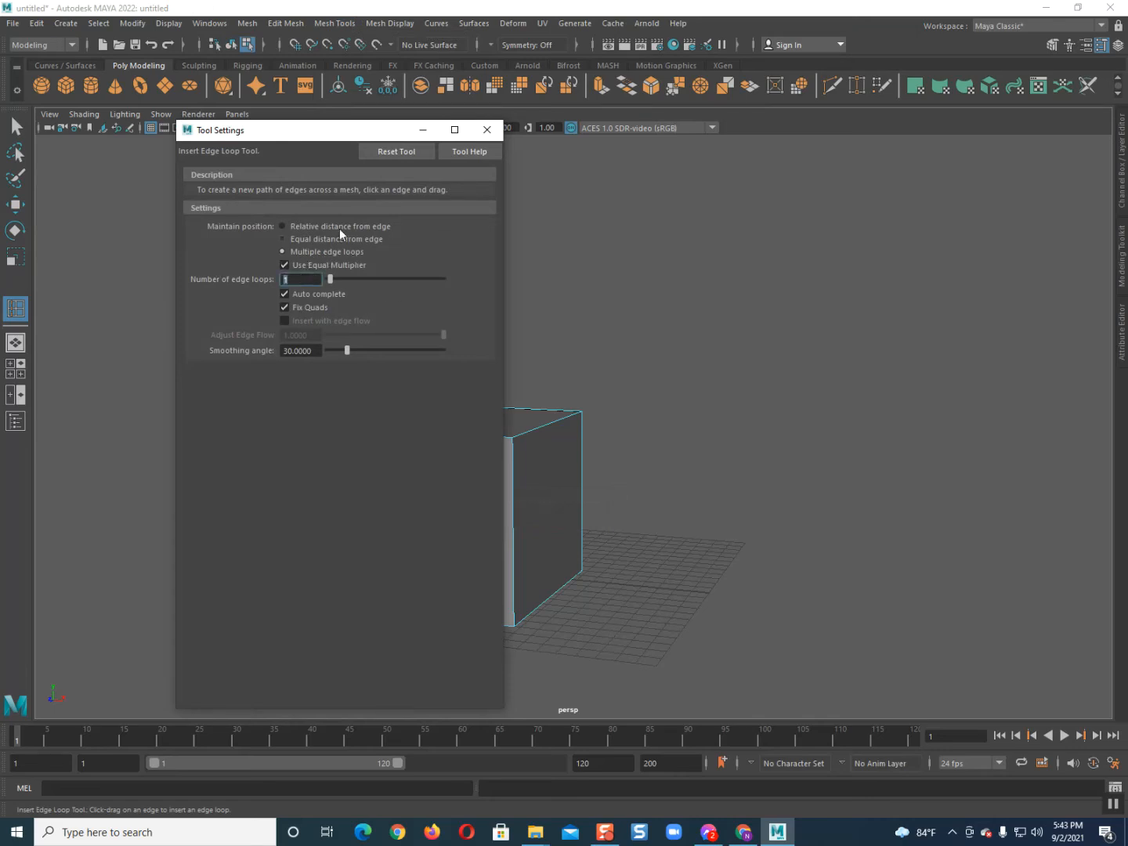
left_click(487, 131)
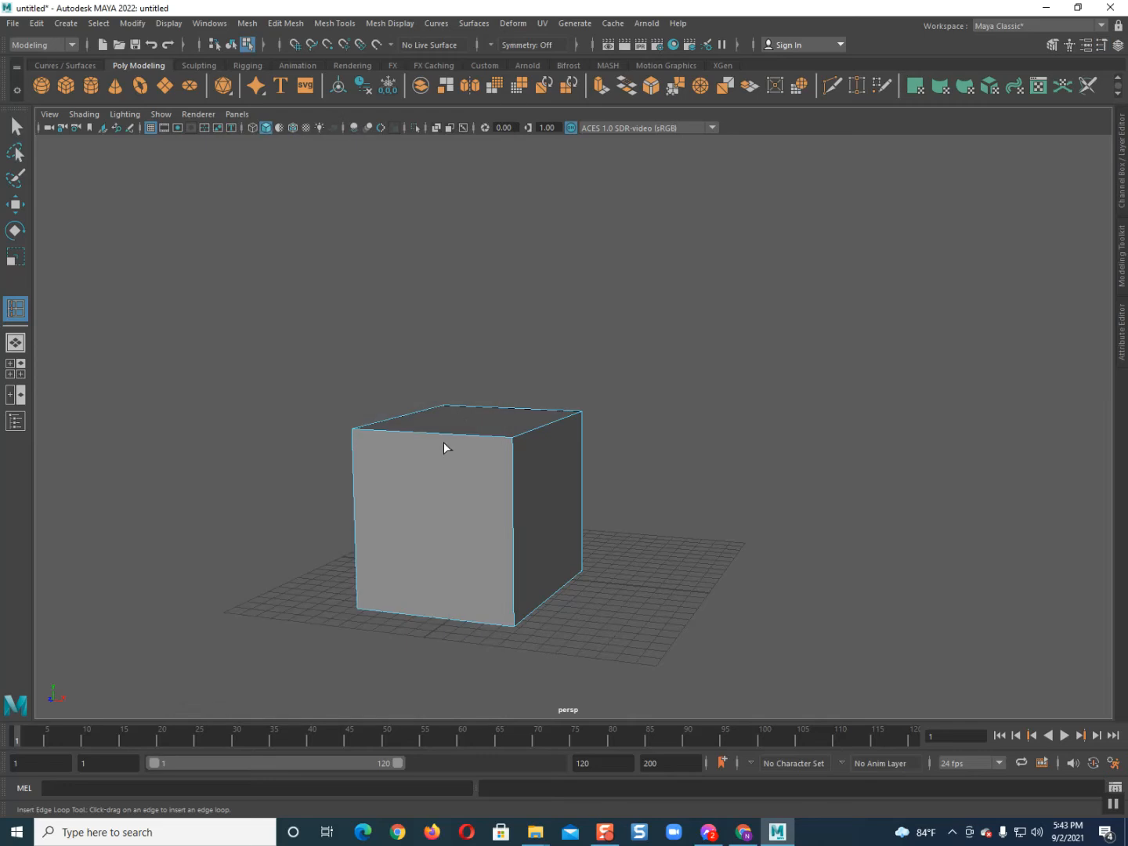
scroll(445, 442, "up", 2)
middle_click_drag(450, 436, 478, 351, "alt")
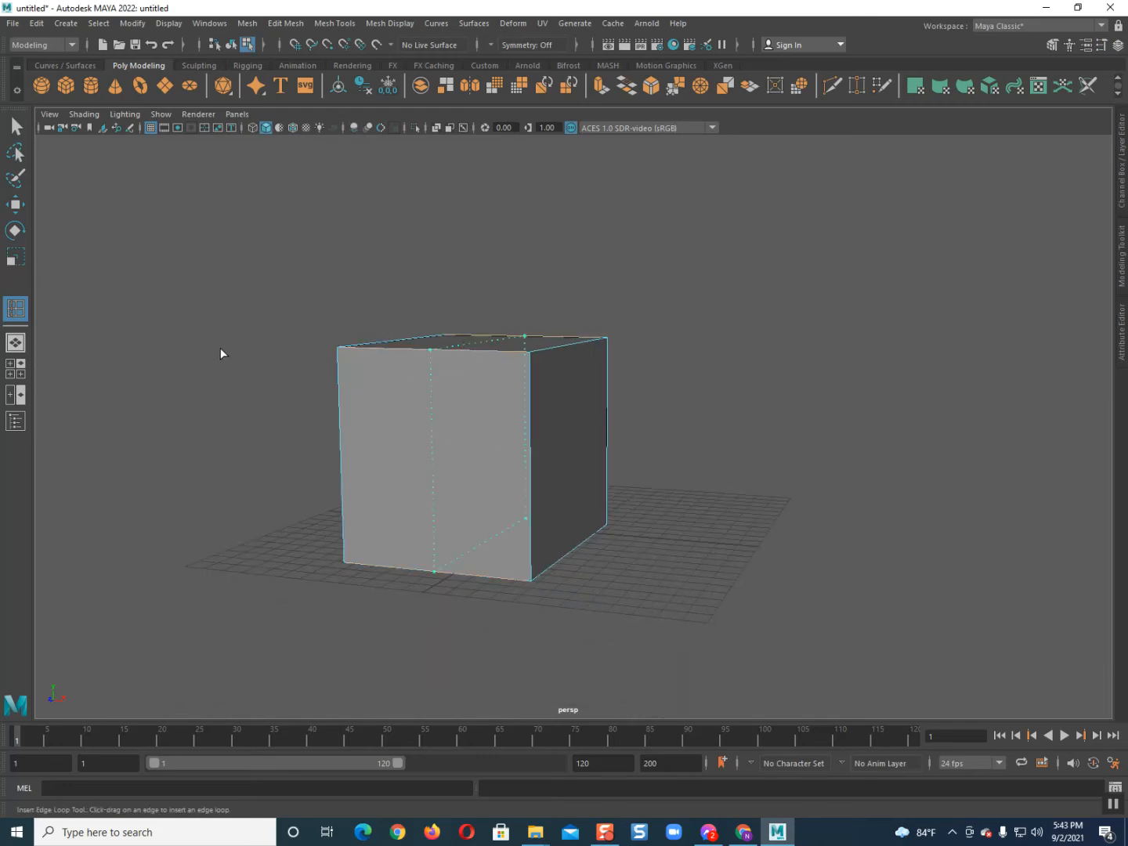
left_click_drag(837, 423, 510, 414)
left_click_drag(429, 426, 518, 490, "alt")
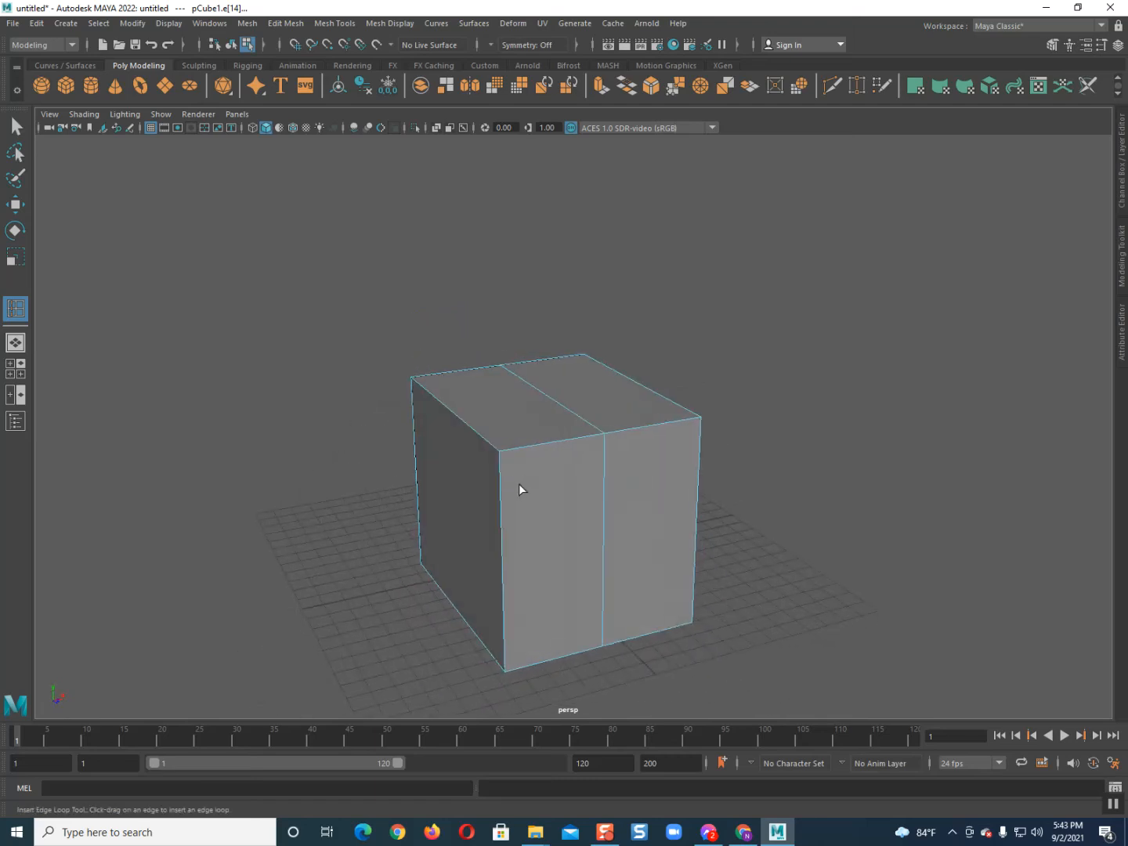
Raise the middle edge on the box's top to form a gabled roof ridge
key("q")
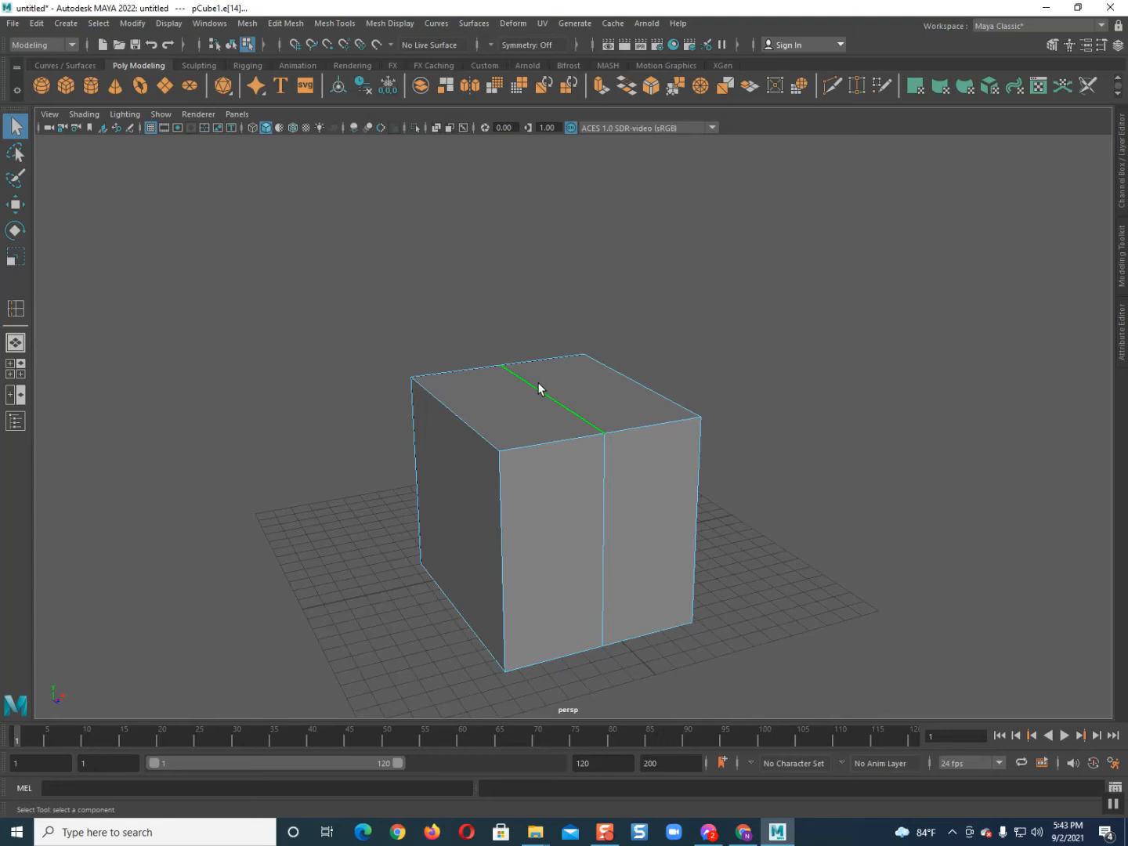
right_click_drag(538, 384, 533, 397)
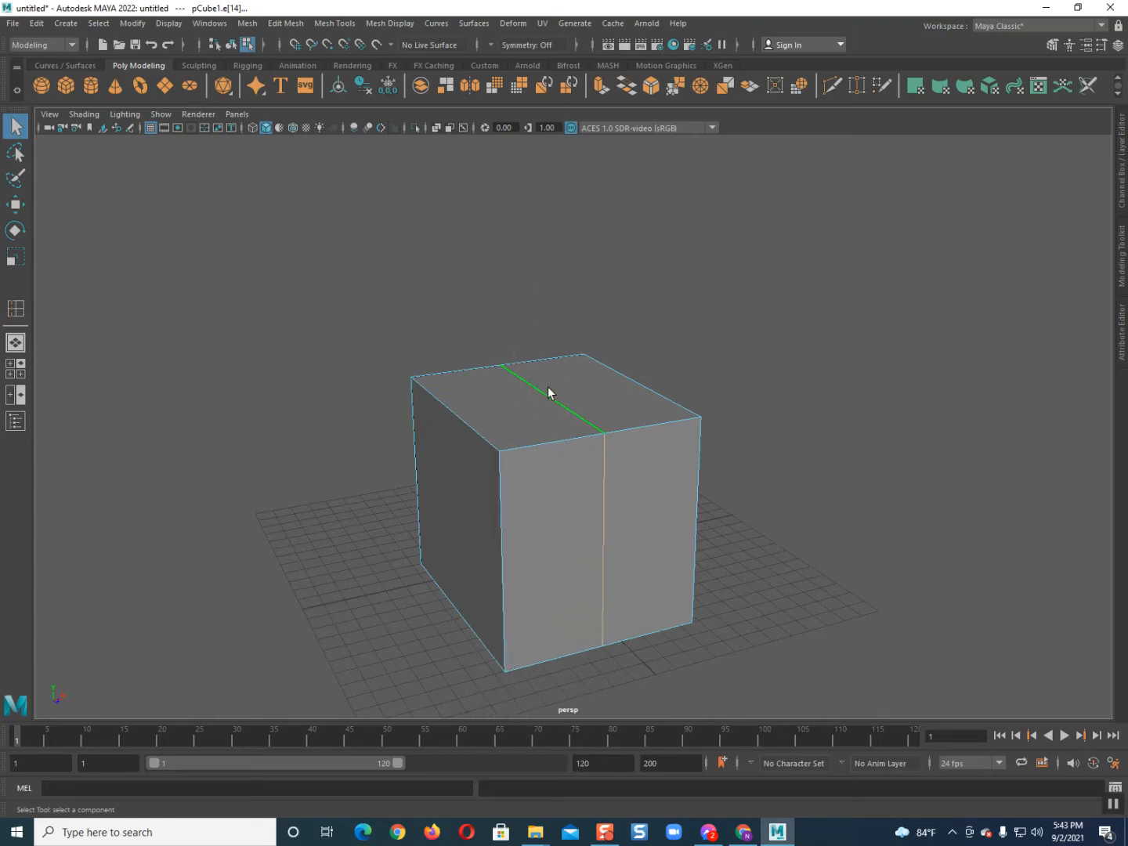
left_click_drag(553, 469, 526, 471, "alt")
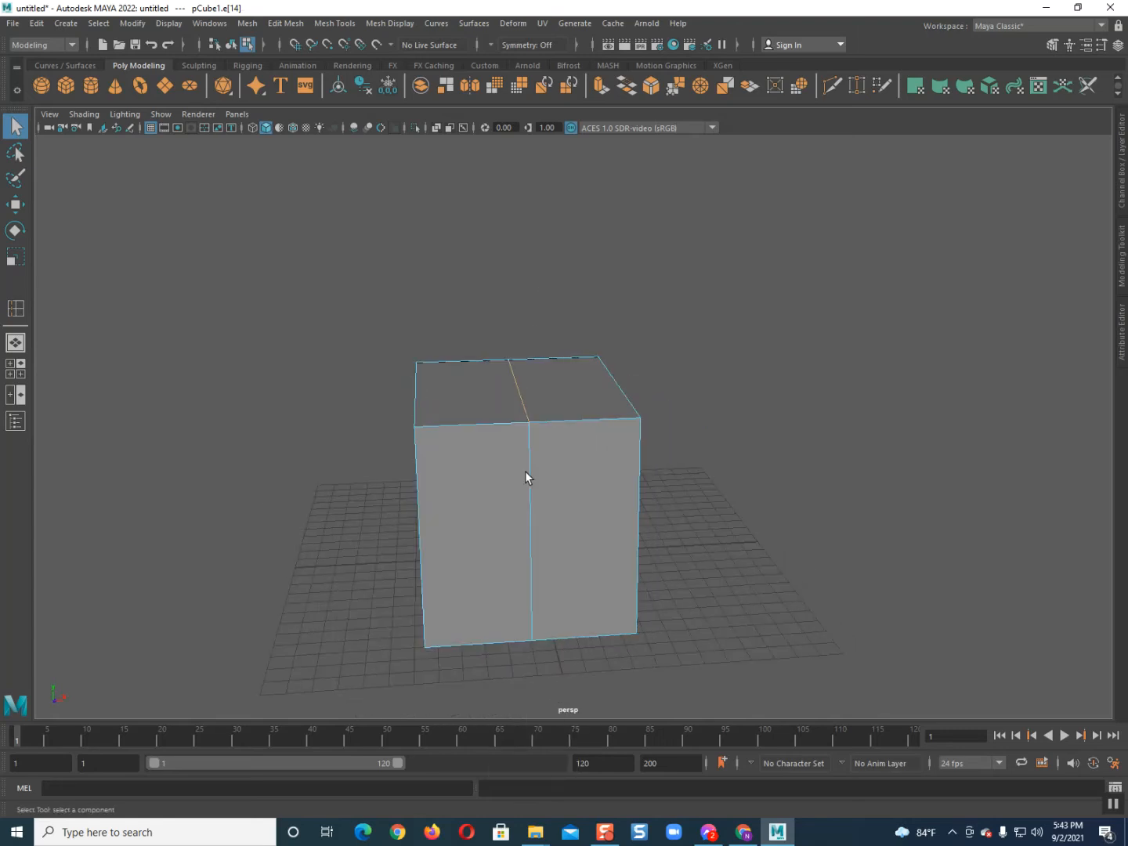
key("w")
left_click_drag(517, 353, 511, 232)
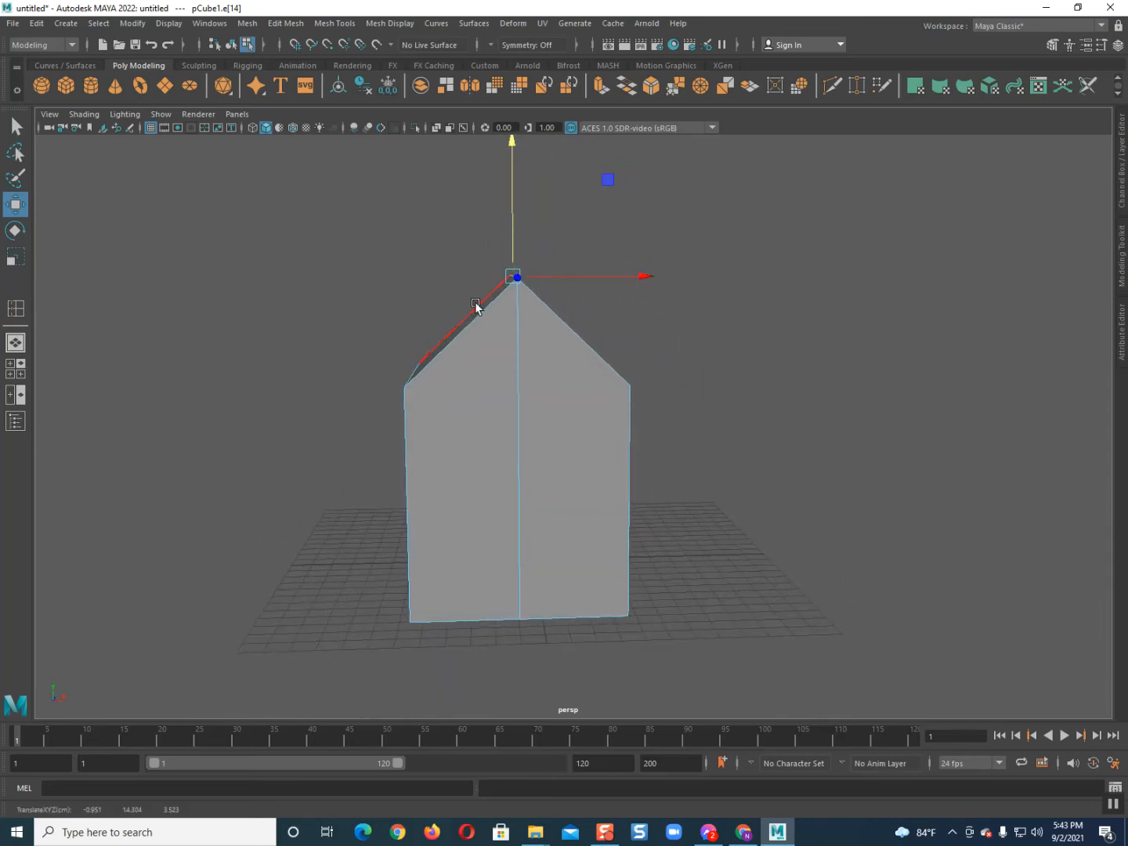
Lower all the upper vertices of the house together to shorten its walls, and return to object mode with nothing selected
right_click_drag(475, 337, 266, 342)
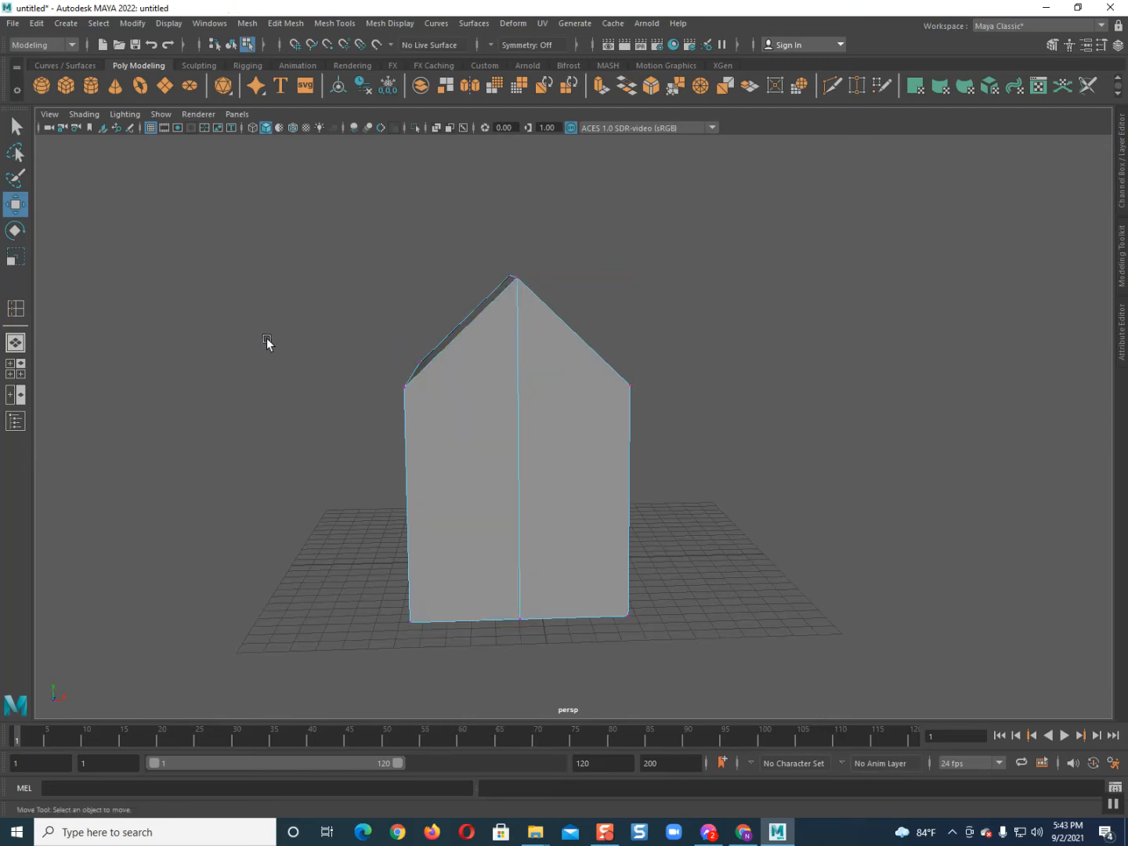
left_click_drag(265, 172, 741, 461)
left_click_drag(512, 277, 514, 328)
left_click_drag(377, 481, 438, 514, "alt")
right_click(499, 402)
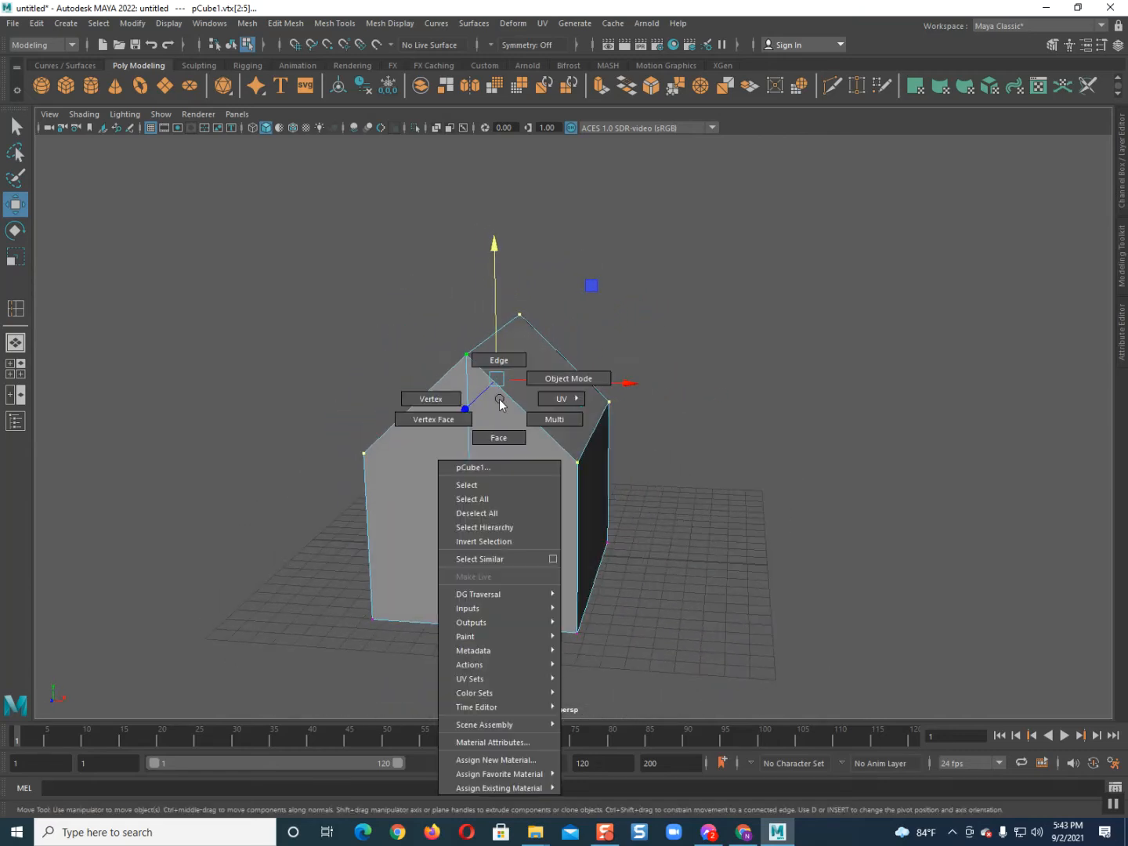
right_click_drag(499, 406, 582, 375)
left_click(669, 329)
Create a second, smaller polygon cube at the front of the house
scroll(540, 535, "down", 4)
left_click_drag(539, 535, 344, 439, "alt")
left_click(66, 85)
left_click_drag(259, 226, 398, 453, "alt")
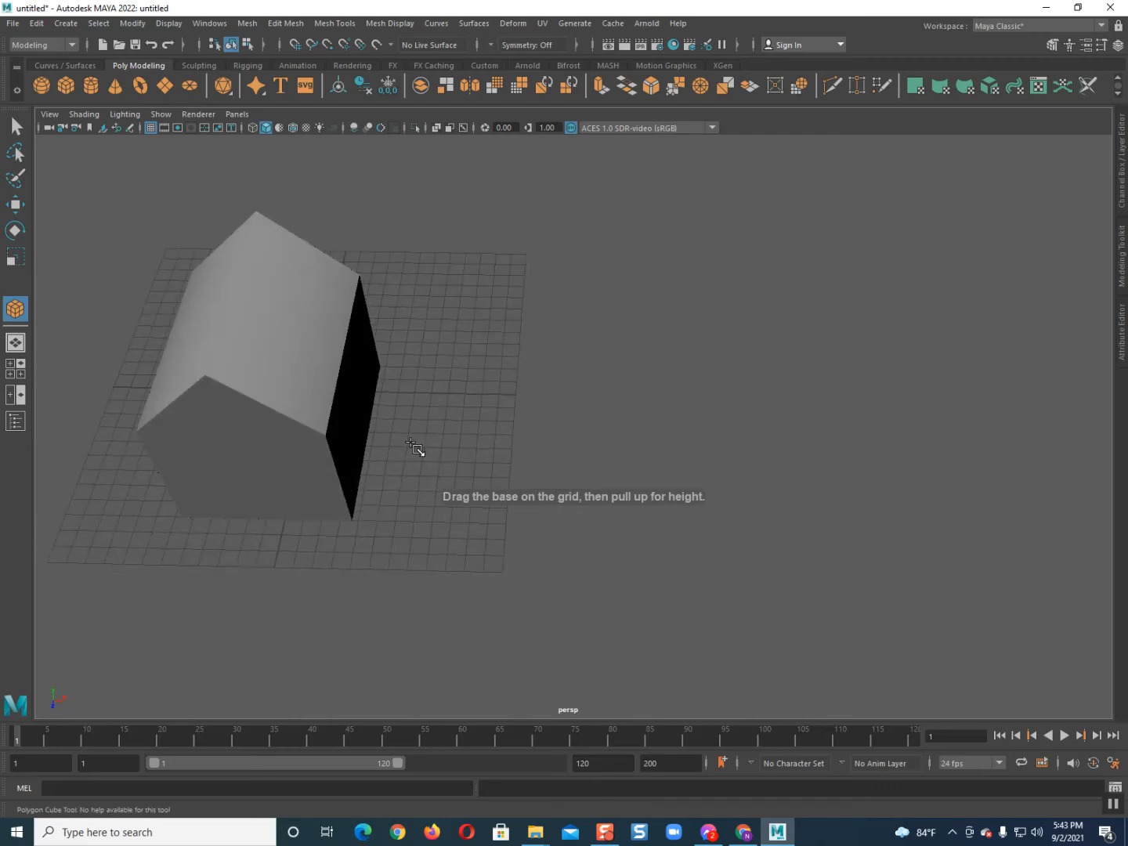
left_click_drag(291, 507, 495, 446, "alt")
Move the small block against the house's front and adjust its horizontal position in the front view
key("w")
scroll(496, 446, "up", 2)
middle_click_drag(496, 446, 531, 542, "alt")
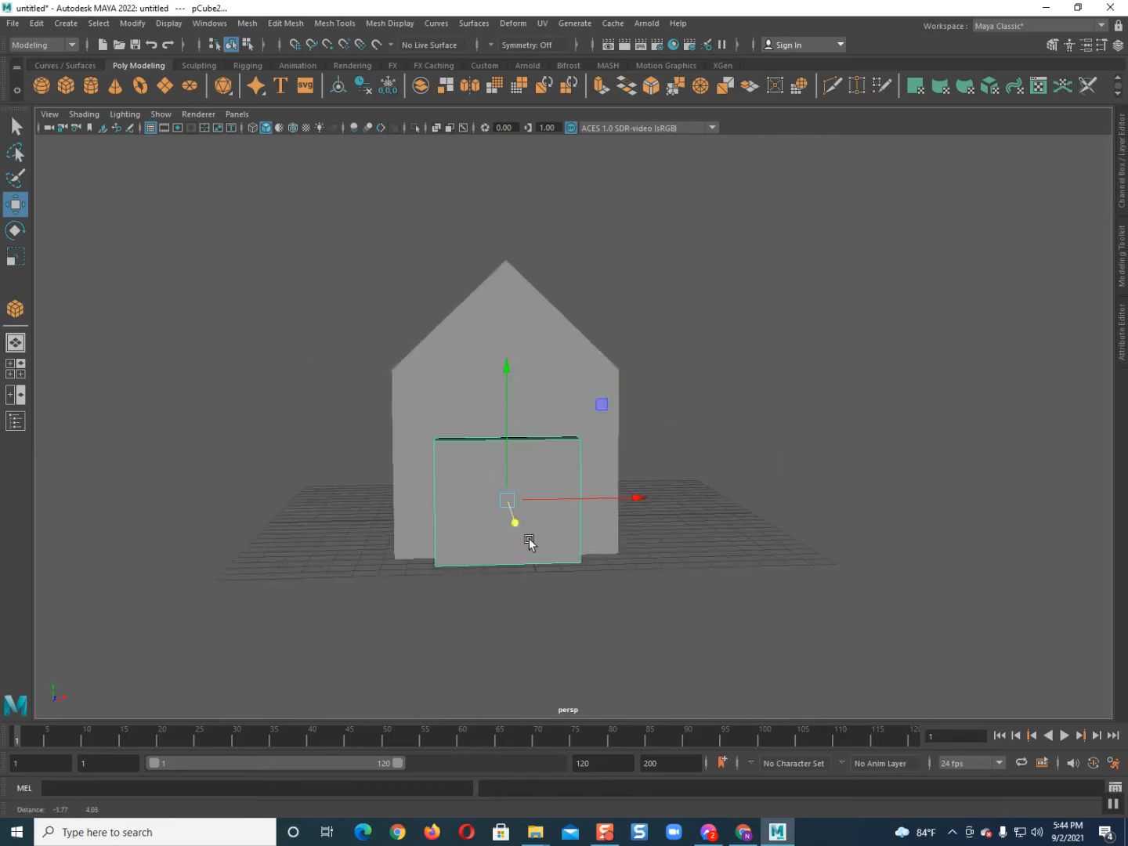
left_click_drag(532, 541, 496, 572, "alt")
scroll(497, 572, "up", 3)
middle_click_drag(497, 572, 552, 494, "alt")
left_click_drag(553, 493, 499, 465, "alt")
key("space")
middle_click_drag(533, 368, 526, 427, "alt")
left_click_drag(565, 413, 566, 413)
scroll(567, 414, "up", 1)
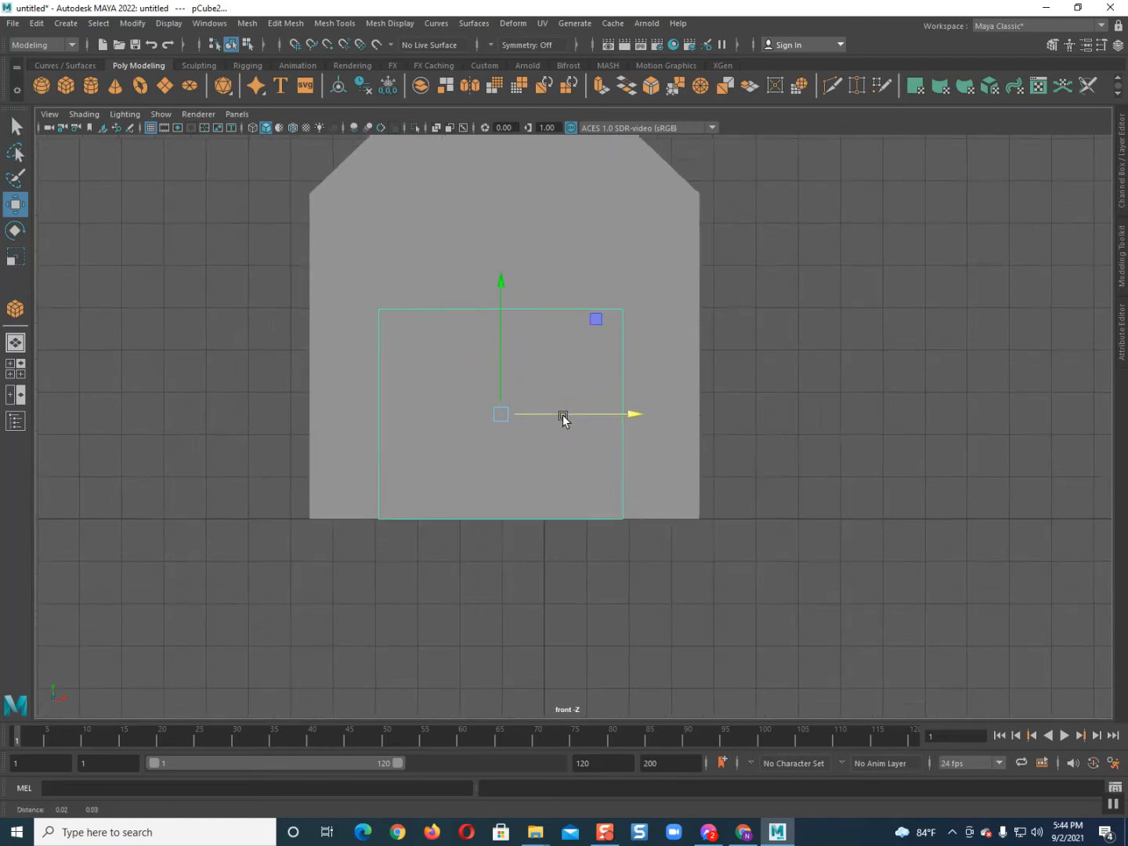
Insert two evenly spaced vertical edge loops in the front block
middle_click_drag(566, 414, 564, 459, "alt")
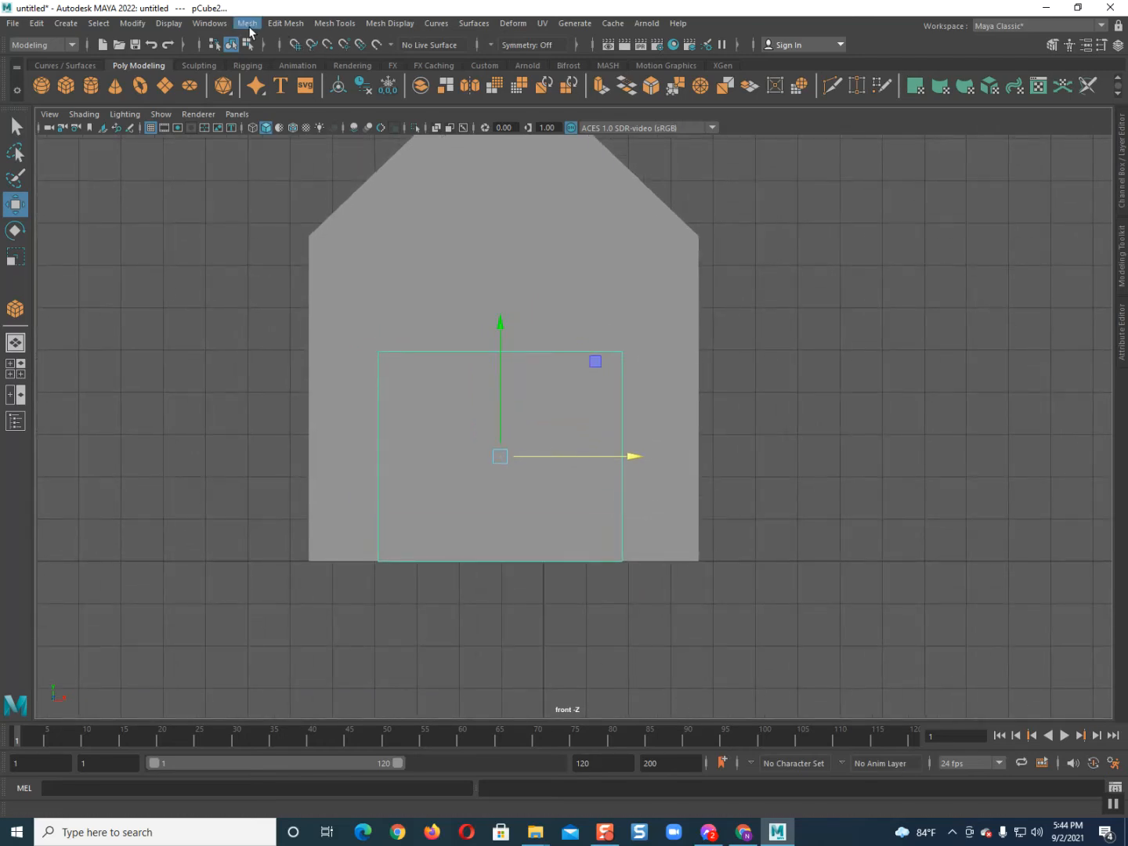
left_click(336, 23)
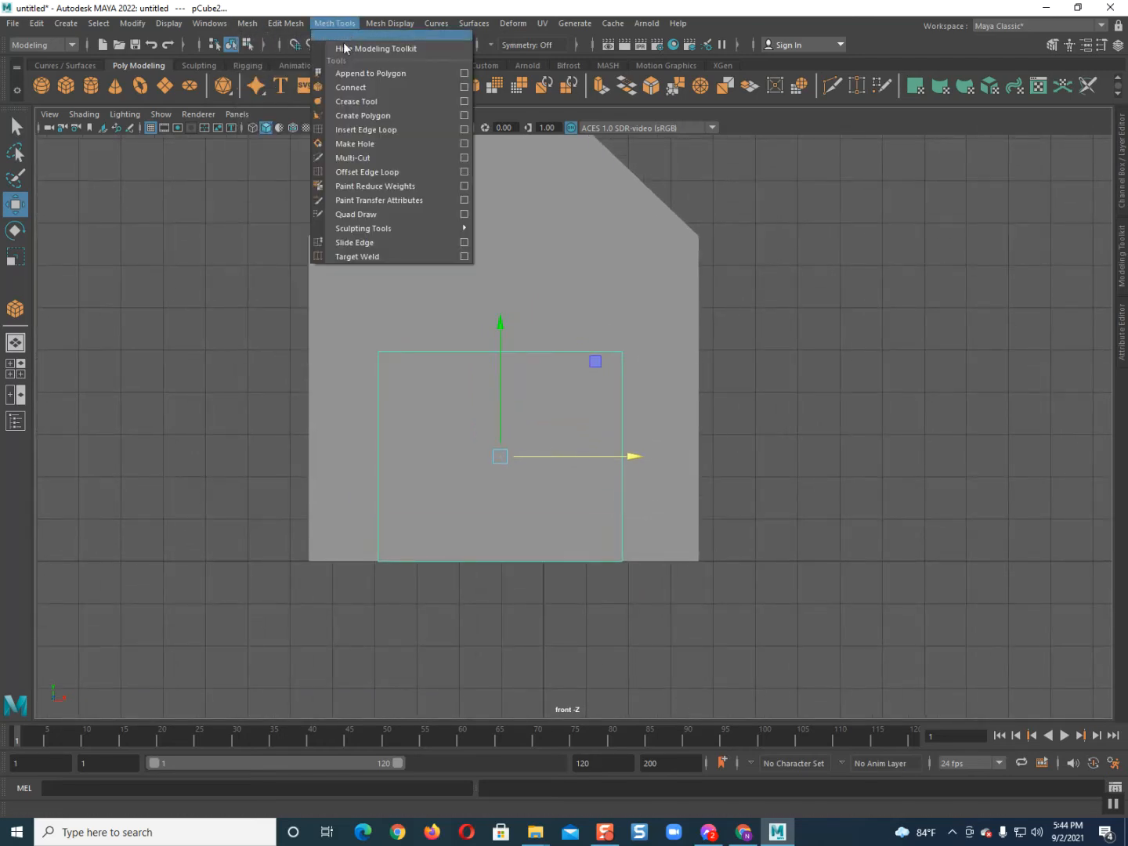
left_click(464, 130)
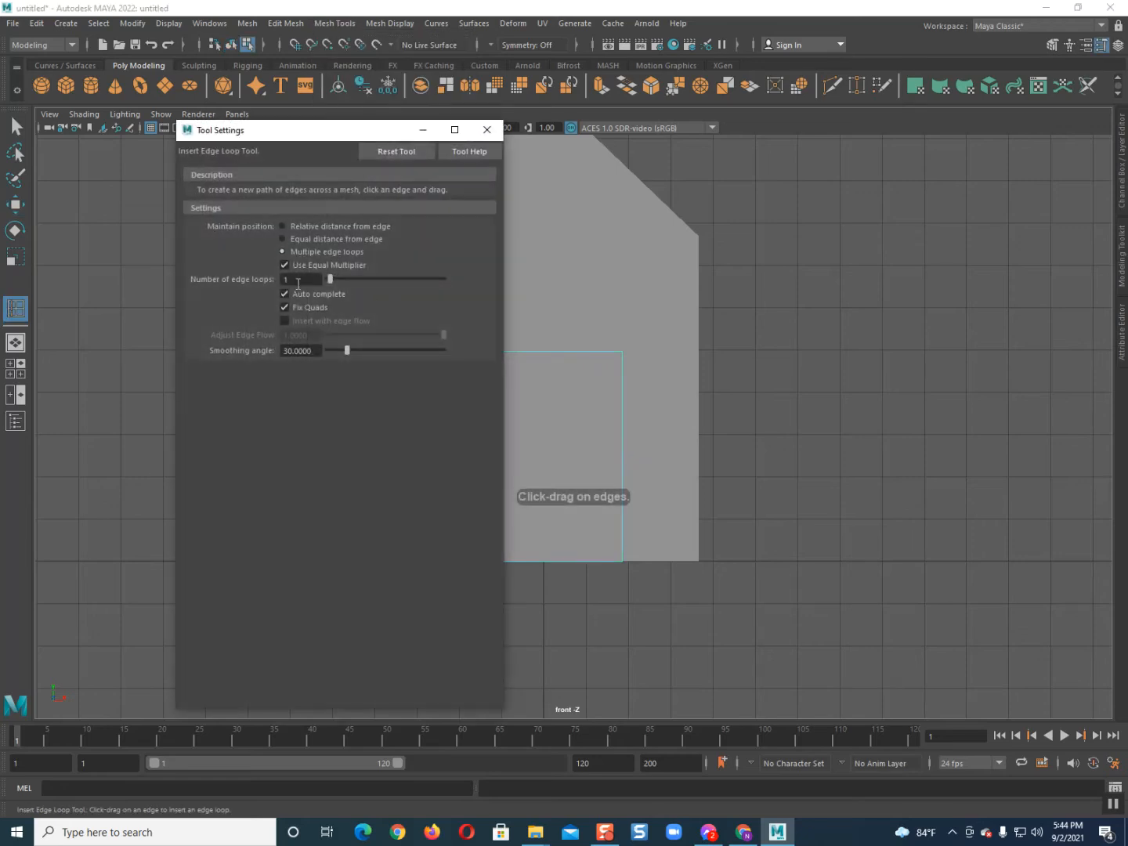
type("2")
key("Return")
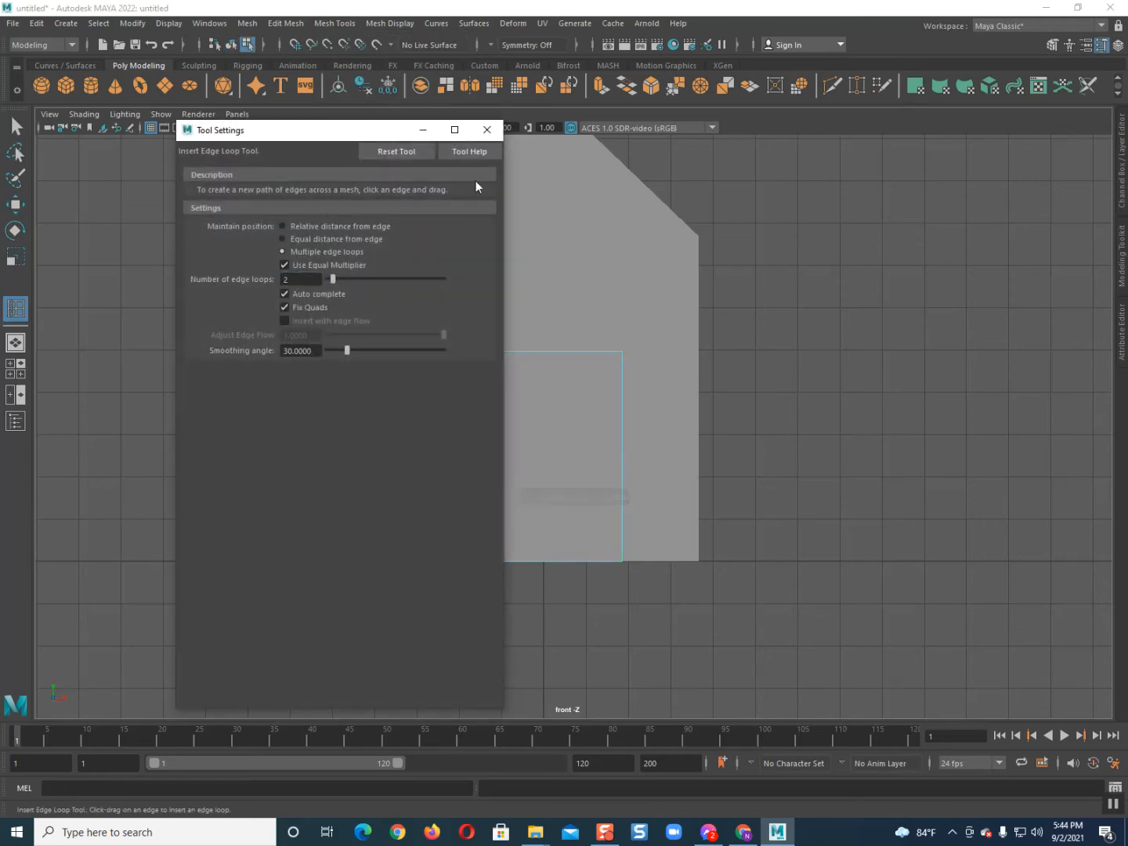
left_click(538, 352)
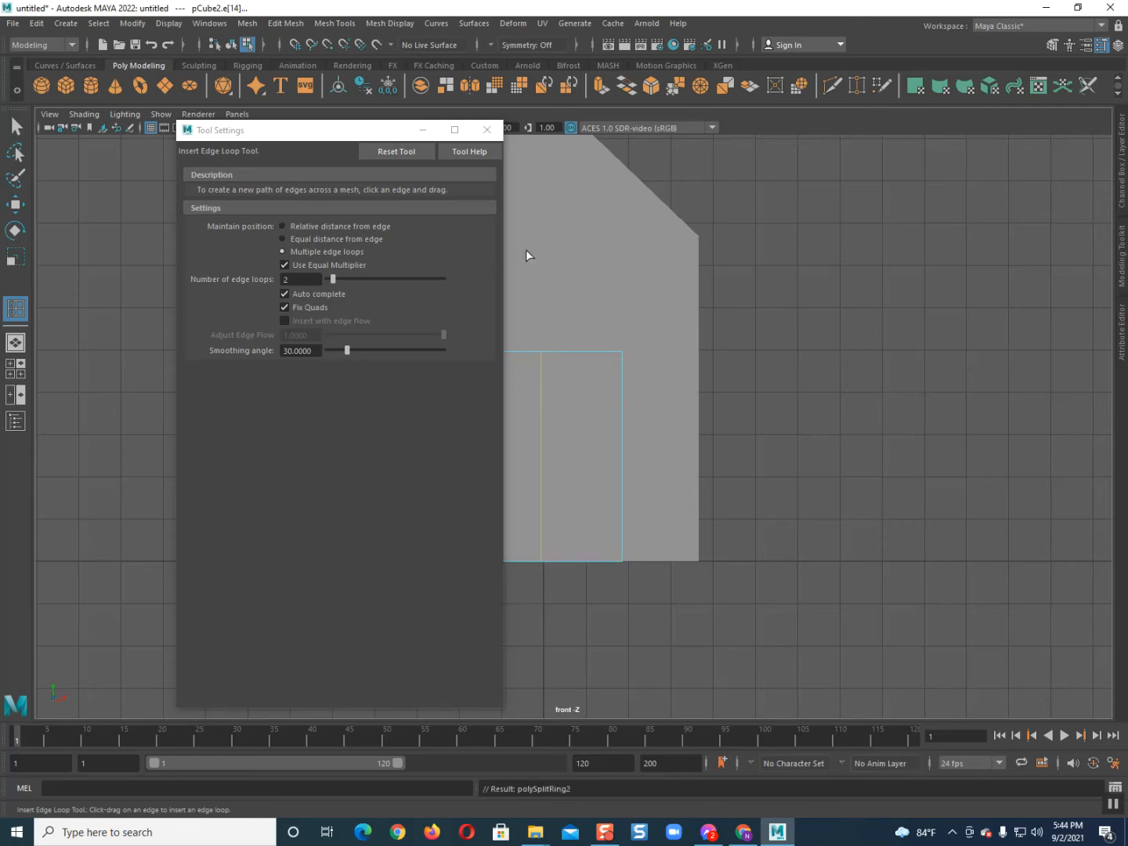
left_click_drag(398, 135, 32, 314)
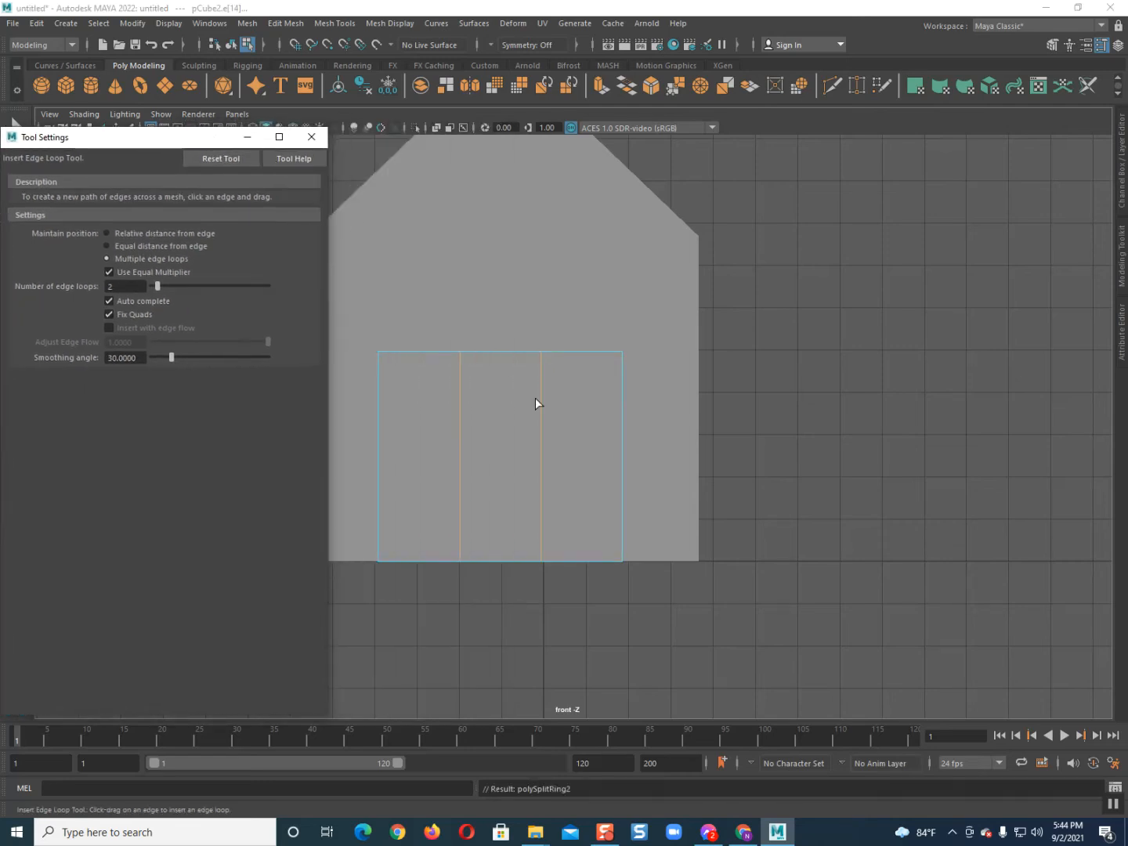
Scale the two vertical edge loops of the front block horizontally to spread them apart
key("r")
left_click(603, 460)
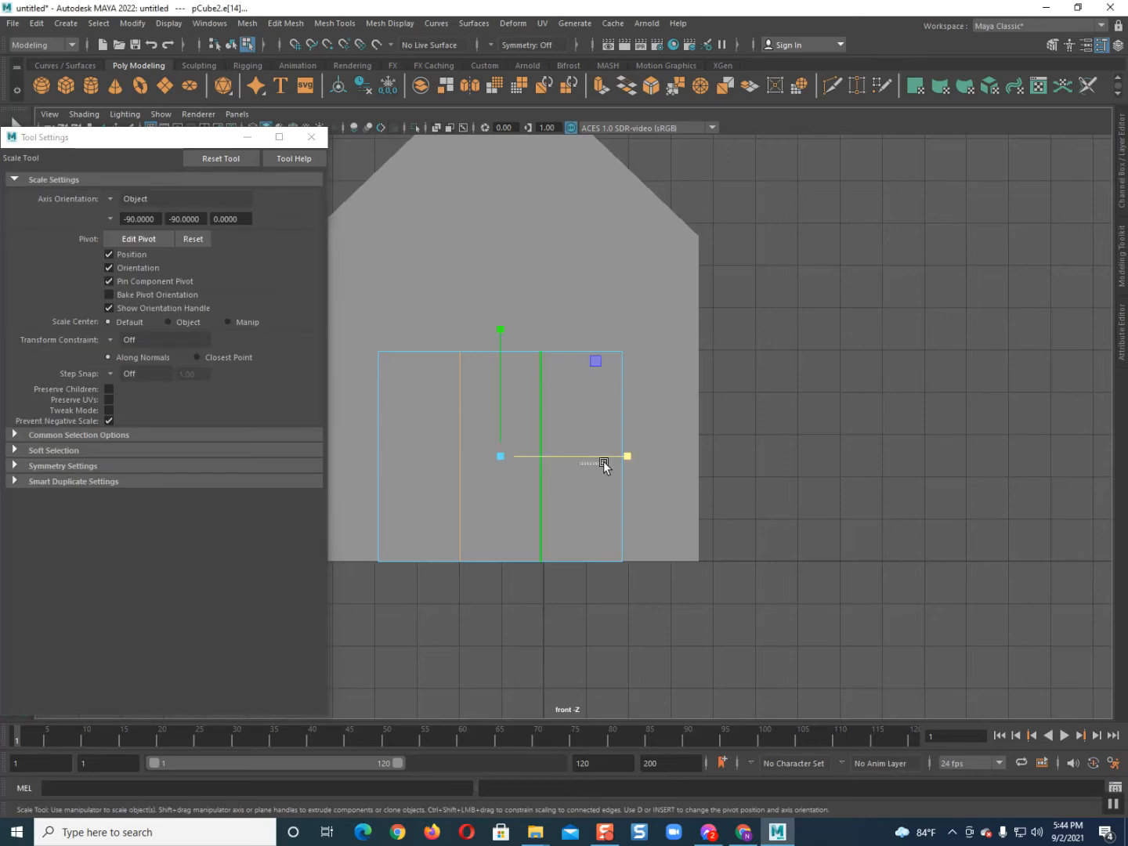
key("ctrl+z")
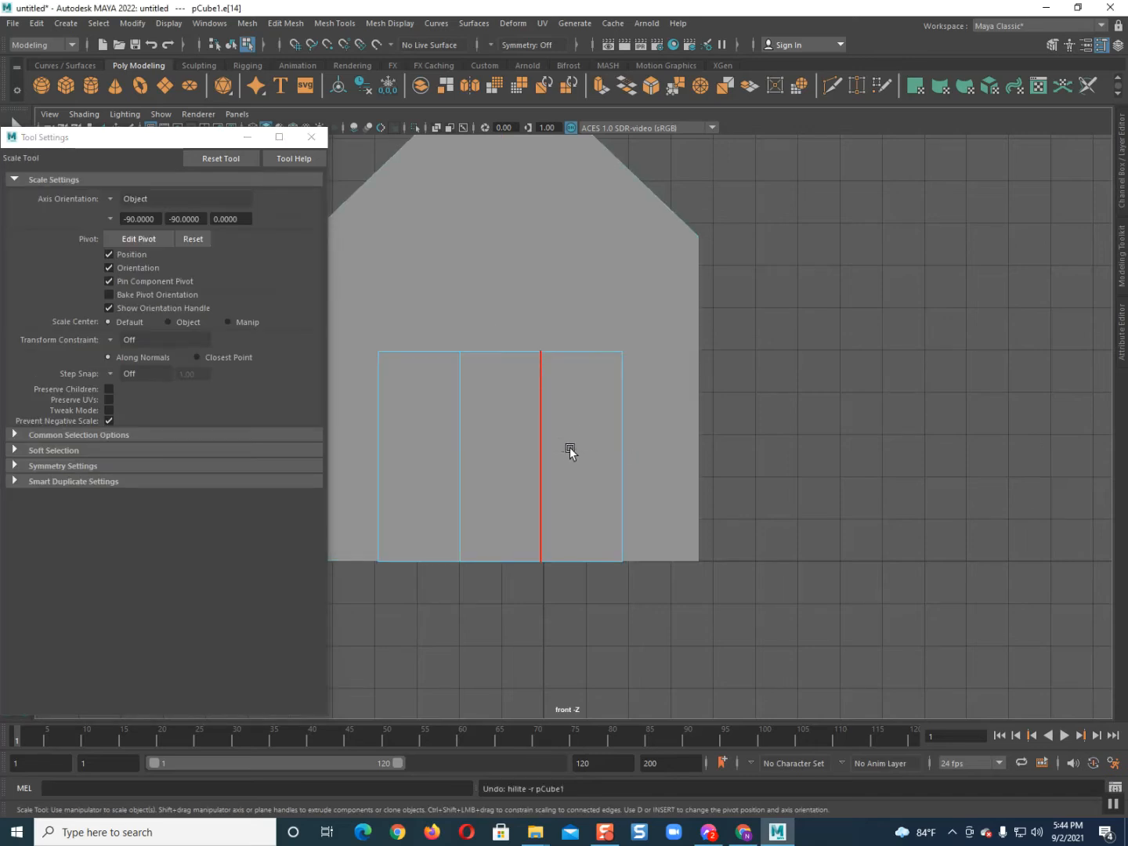
key("ctrl+z")
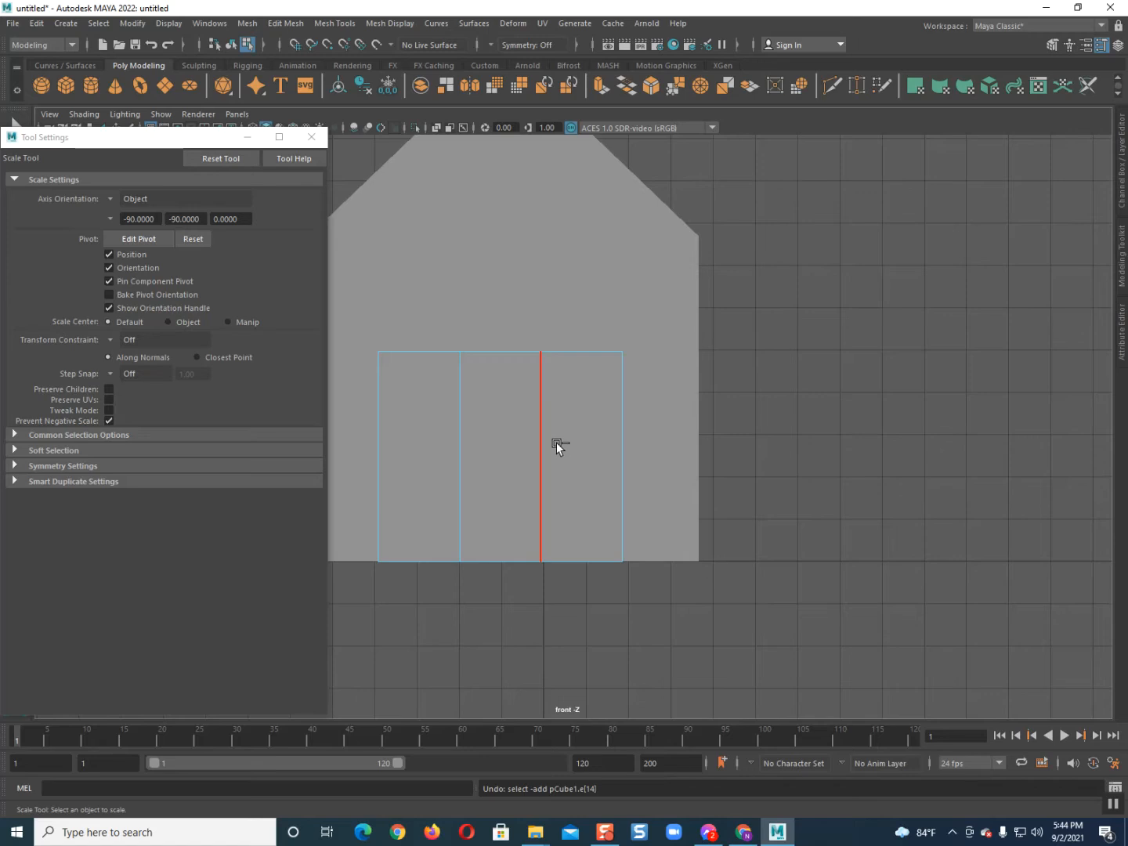
key("ctrl+z")
left_click_drag(560, 453, 624, 455)
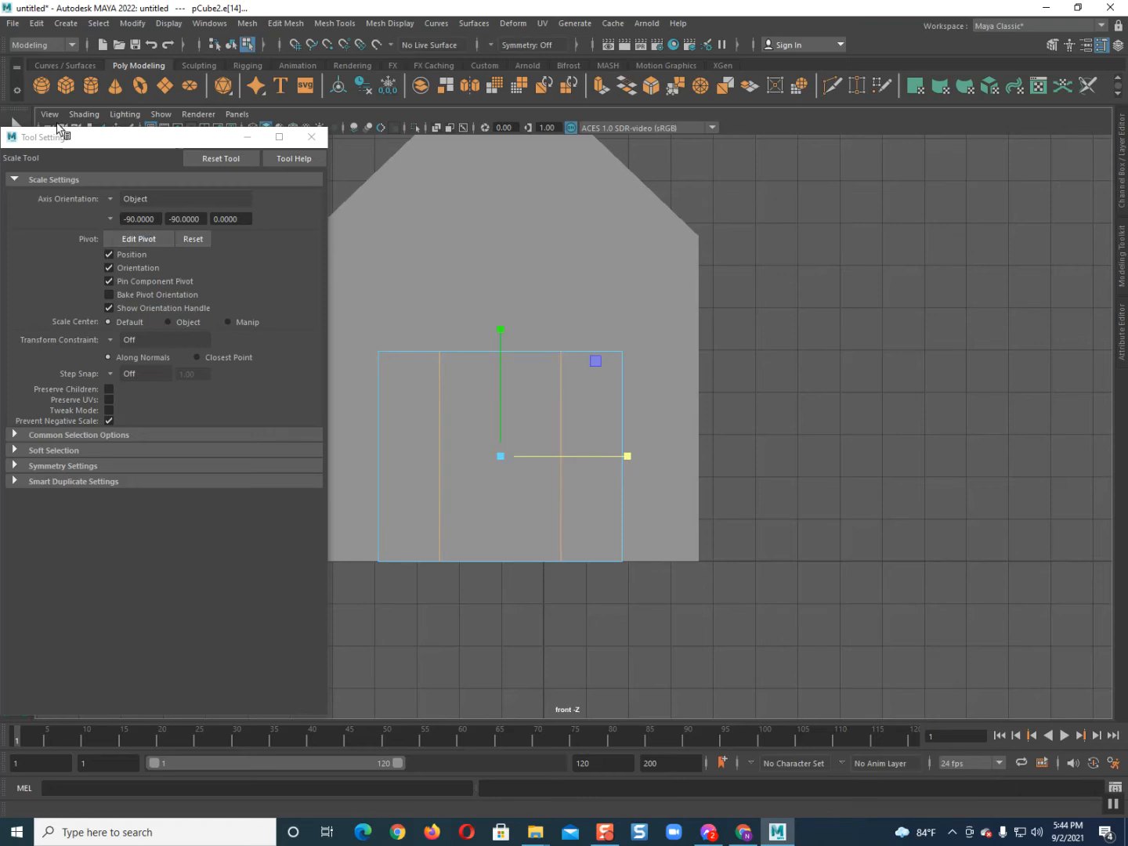
Set the number of edge loops to 1 and insert a vertical loop midway between the front block's two loops
left_click_drag(60, 139, 133, 142)
left_click(14, 306)
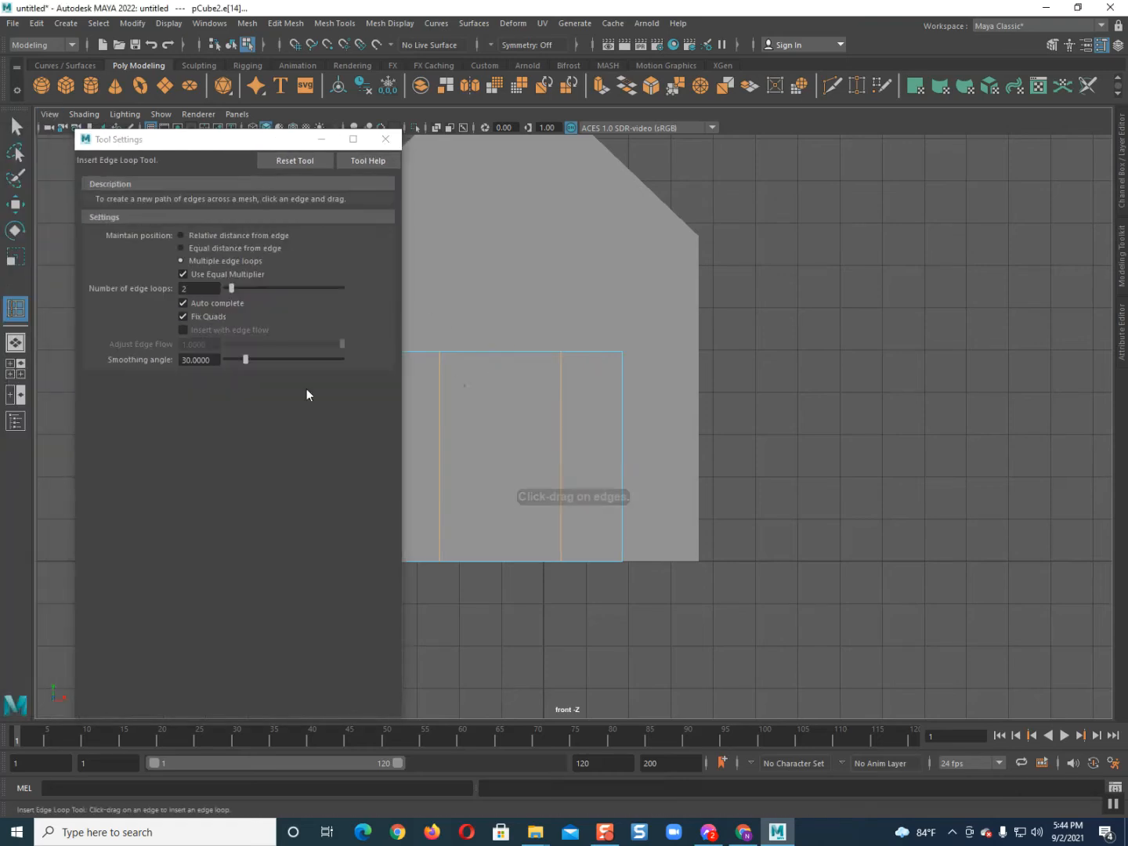
left_click(202, 290)
type("1")
key("Return")
left_click(497, 352)
left_click(385, 140)
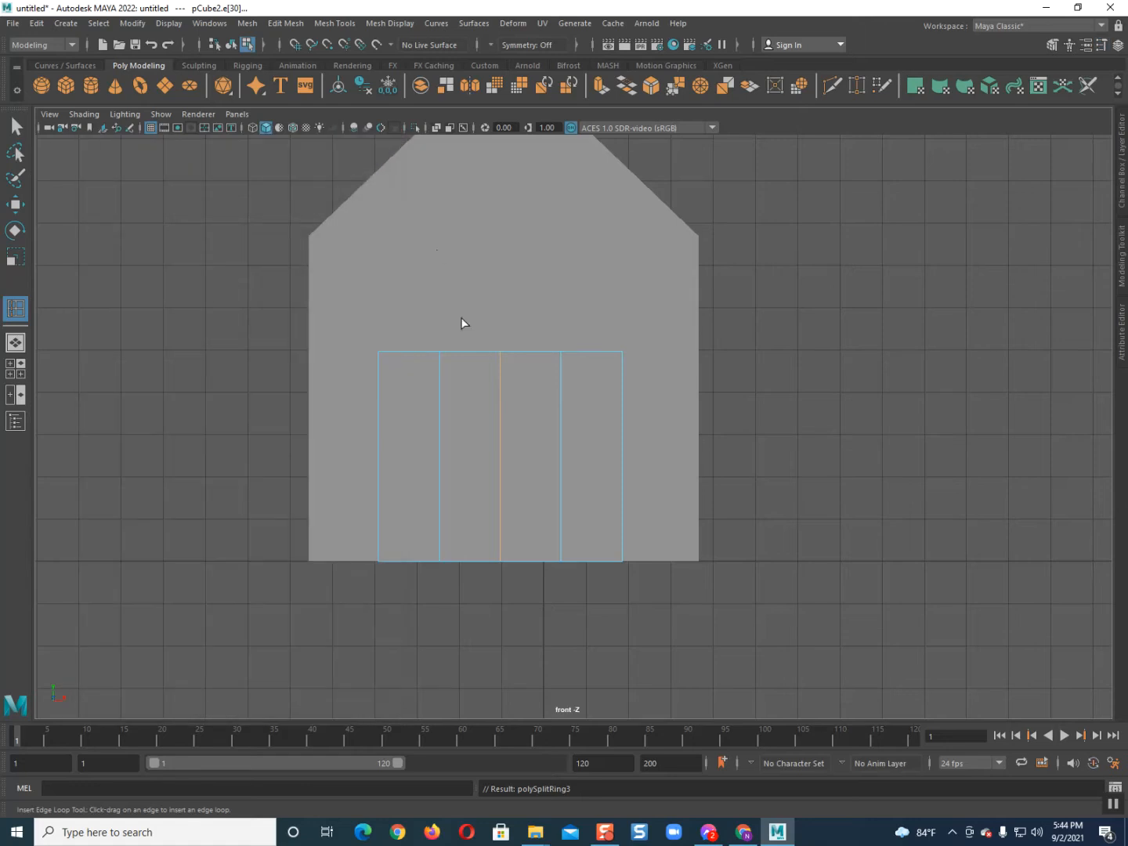
Raise the front block's top faces to make the block taller, leaving its front faces out of the selection
scroll(477, 413, "up", 2)
scroll(477, 413, "up", 2)
middle_click_drag(477, 413, 505, 383, "alt")
right_click_drag(483, 342, 484, 380)
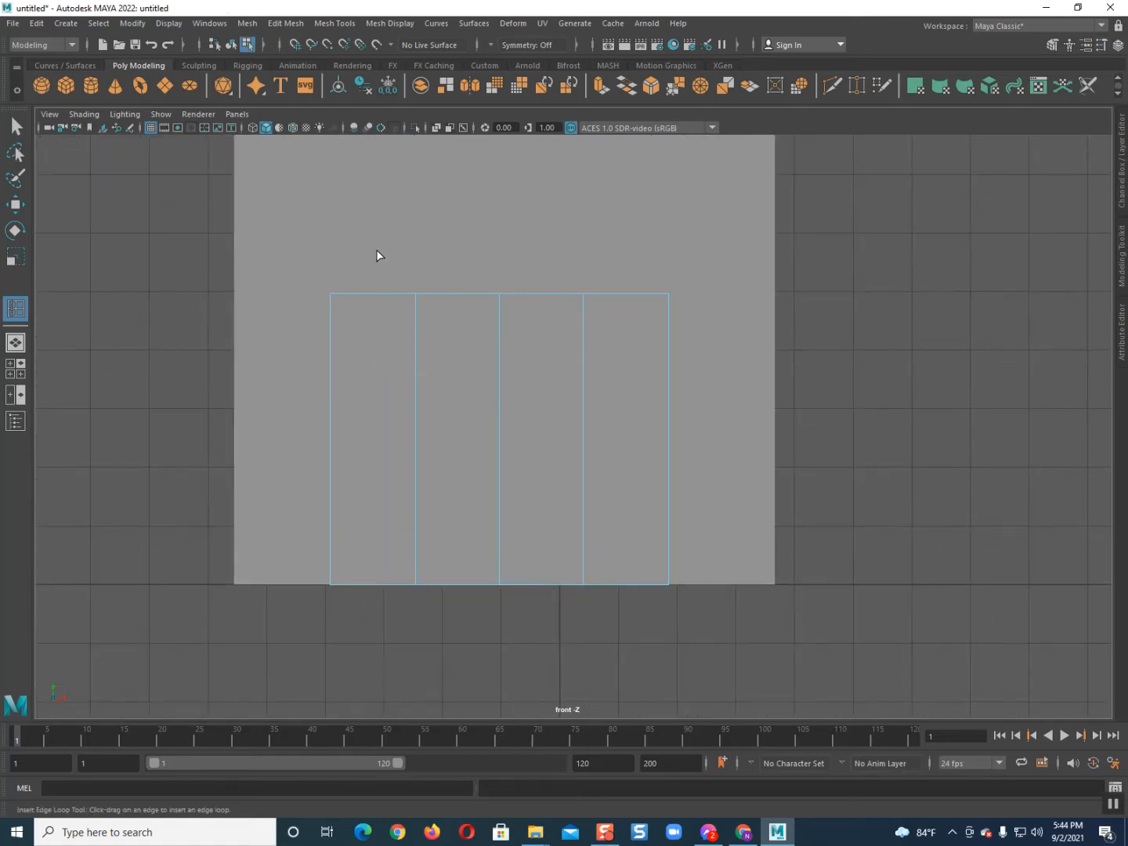
left_click(17, 129)
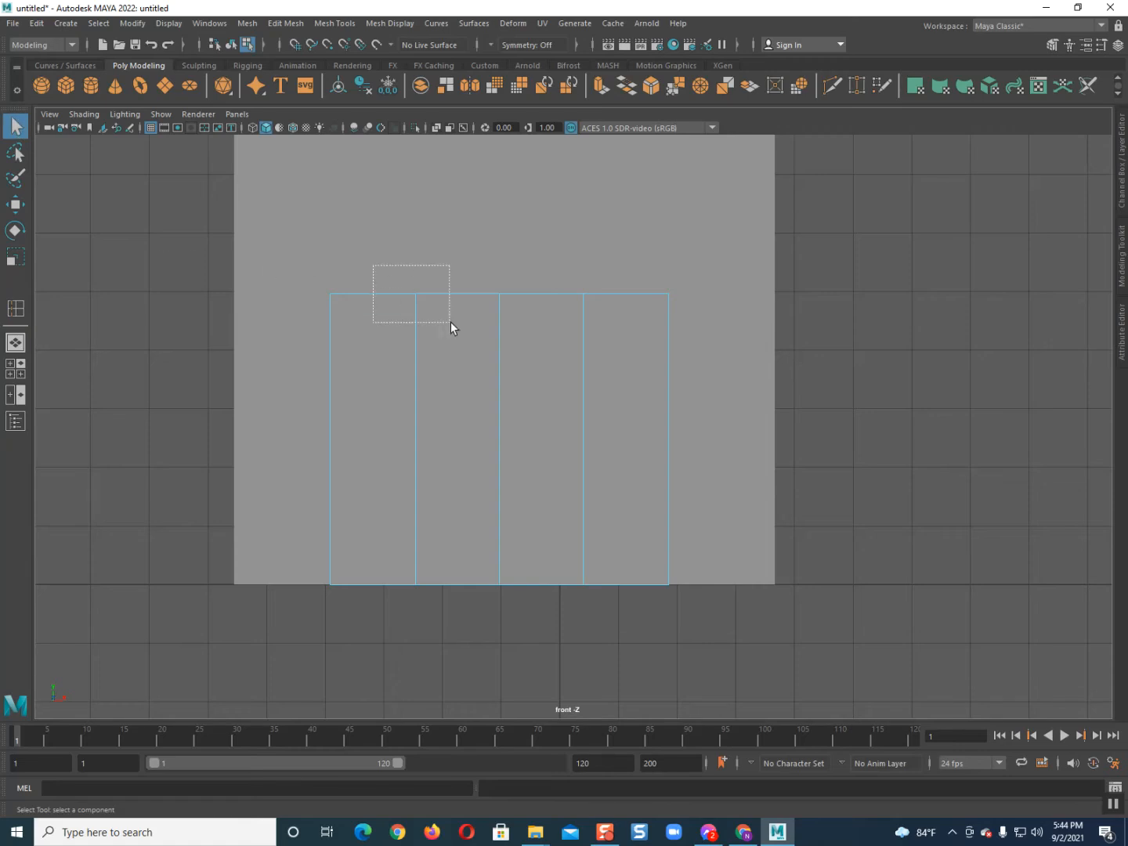
left_click_drag(688, 369, 687, 368)
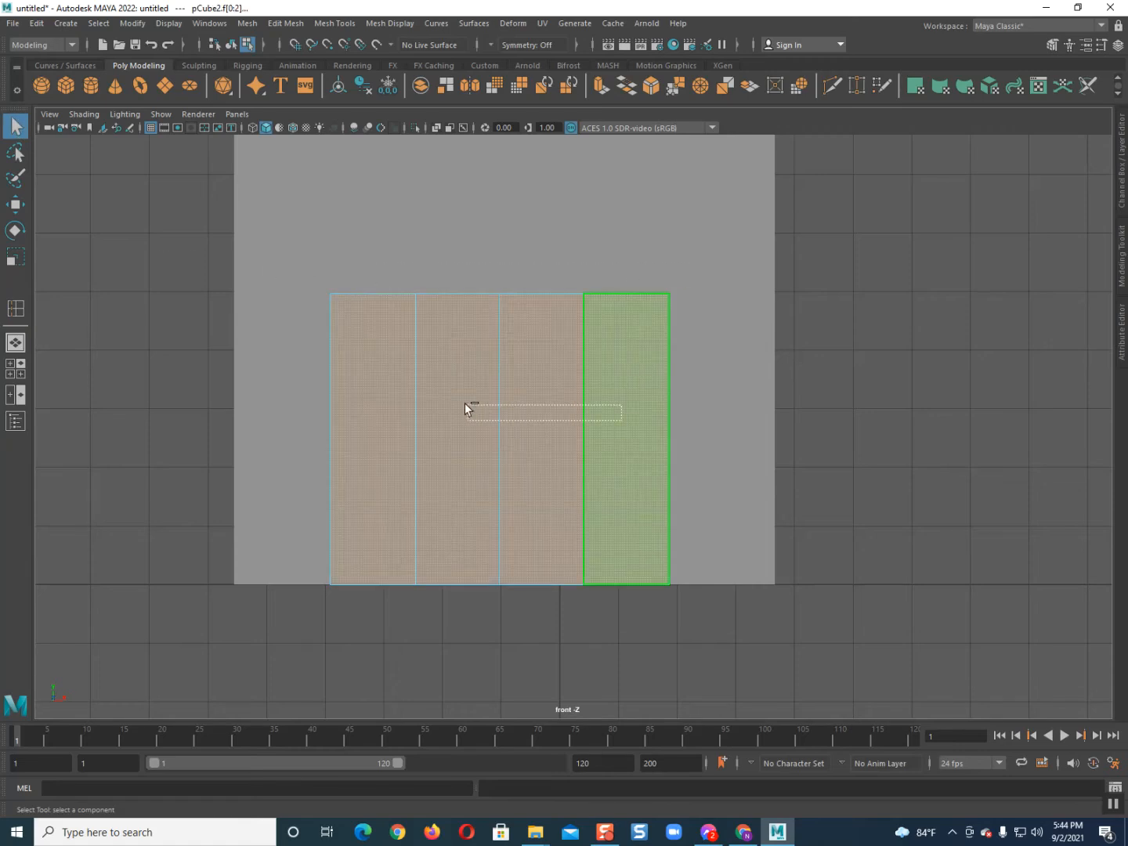
left_click_drag(373, 393, 373, 395, "ctrl")
key("w")
left_click_drag(496, 222, 494, 133)
Raise the front block's three inner top vertex pairs, with the middle pair highest, to form a peaked top
scroll(478, 293, "down", 4)
scroll(486, 308, "up", 1)
middle_click_drag(483, 315, 451, 416, "alt")
right_click_drag(423, 346, 365, 329)
left_click_drag(399, 320, 546, 390)
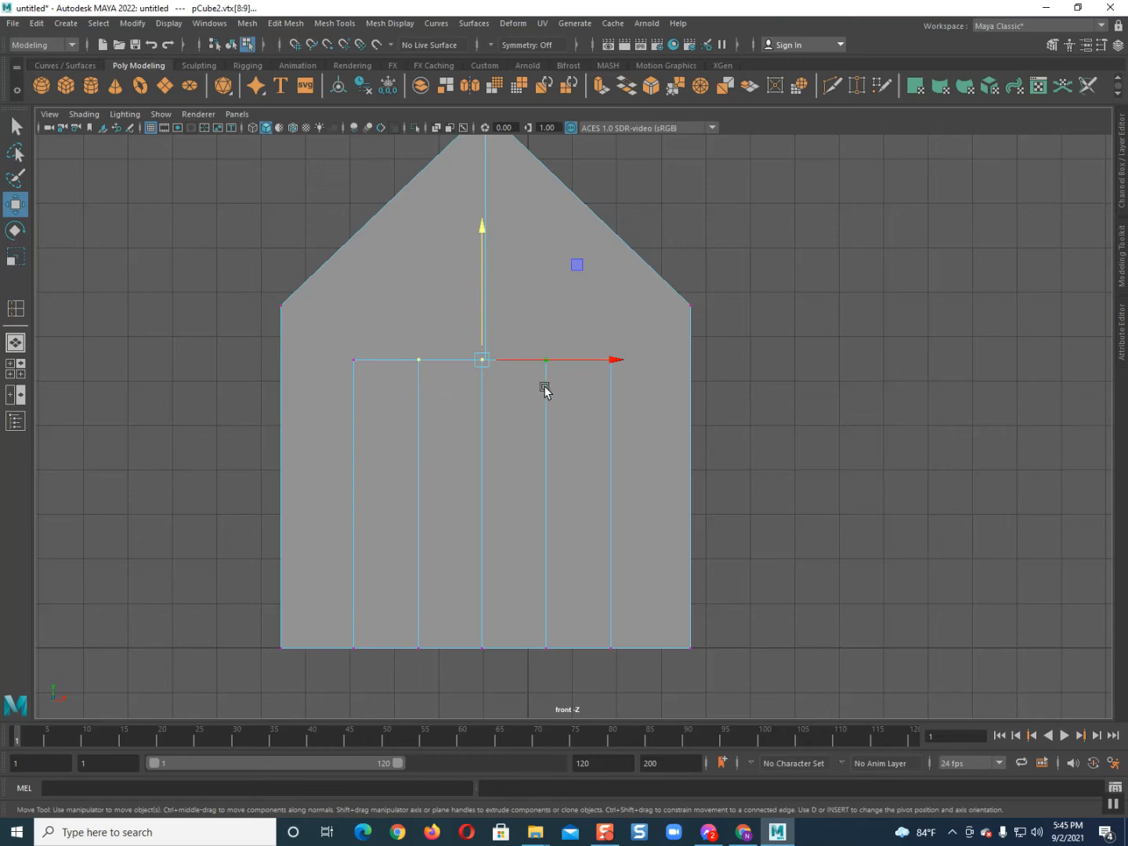
right_click_drag(414, 324, 643, 192)
left_click(434, 427)
right_click_drag(433, 424, 369, 364)
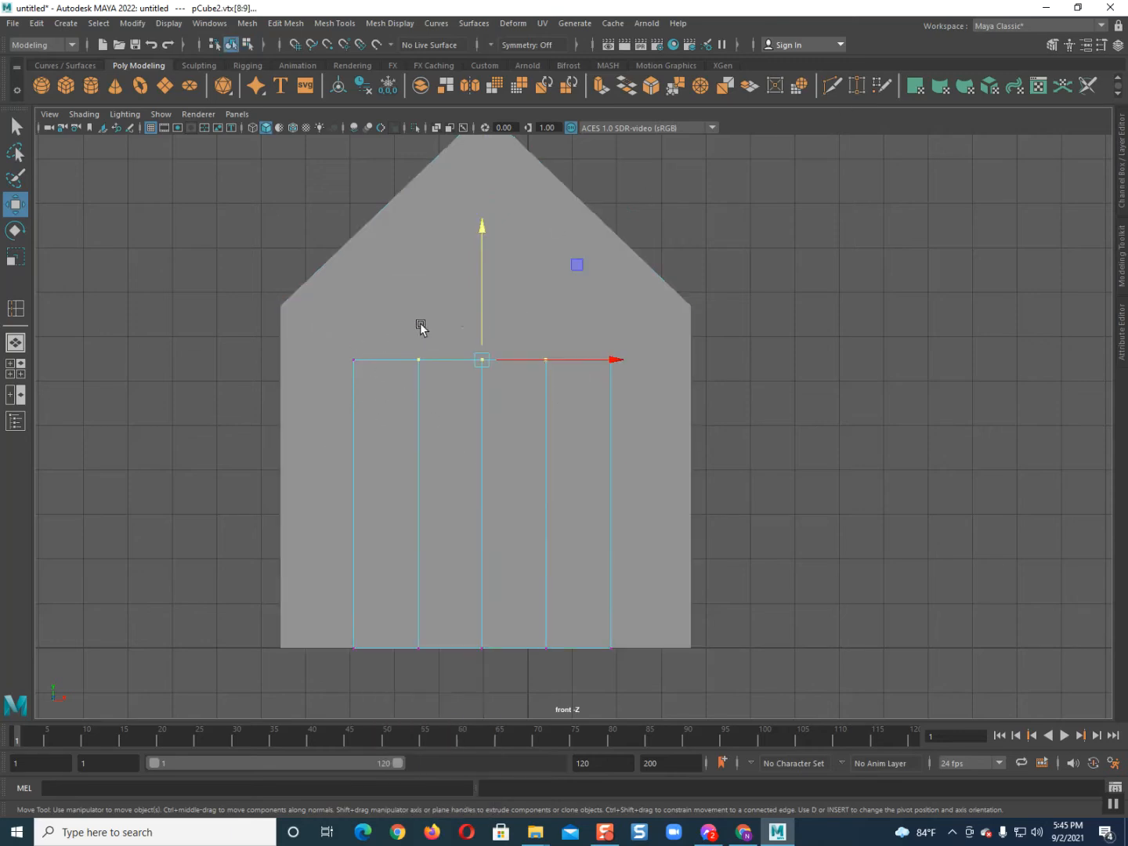
left_click_drag(480, 308, 478, 273)
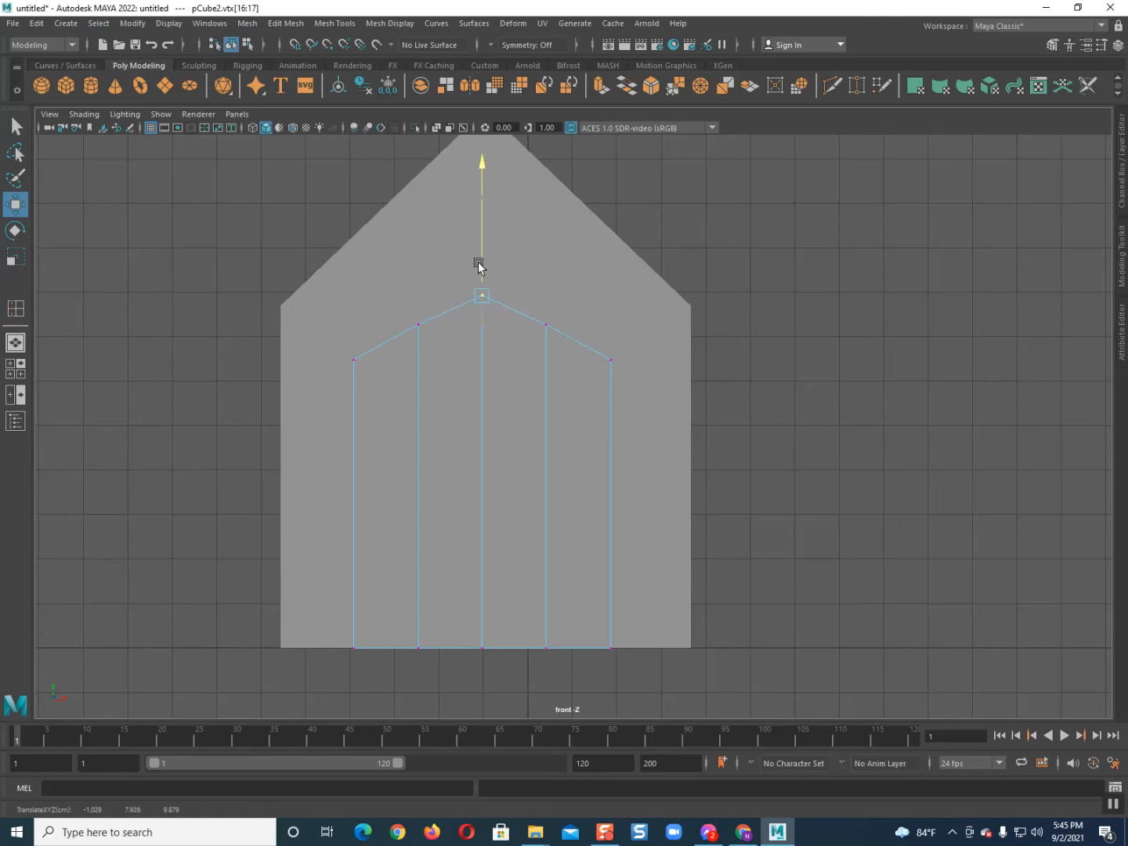
left_click_drag(478, 267, 478, 257)
Lower the front block's outer top vertices slightly and scale them inward horizontally
left_click_drag(341, 340, 390, 386)
left_click(596, 344, "shift")
left_click_drag(486, 328, 482, 325)
key("r")
mouse_move(529, 376)
left_mouse_down()
mouse_move(519, 359)
mouse_move(575, 369)
mouse_move(521, 359)
left_mouse_up()
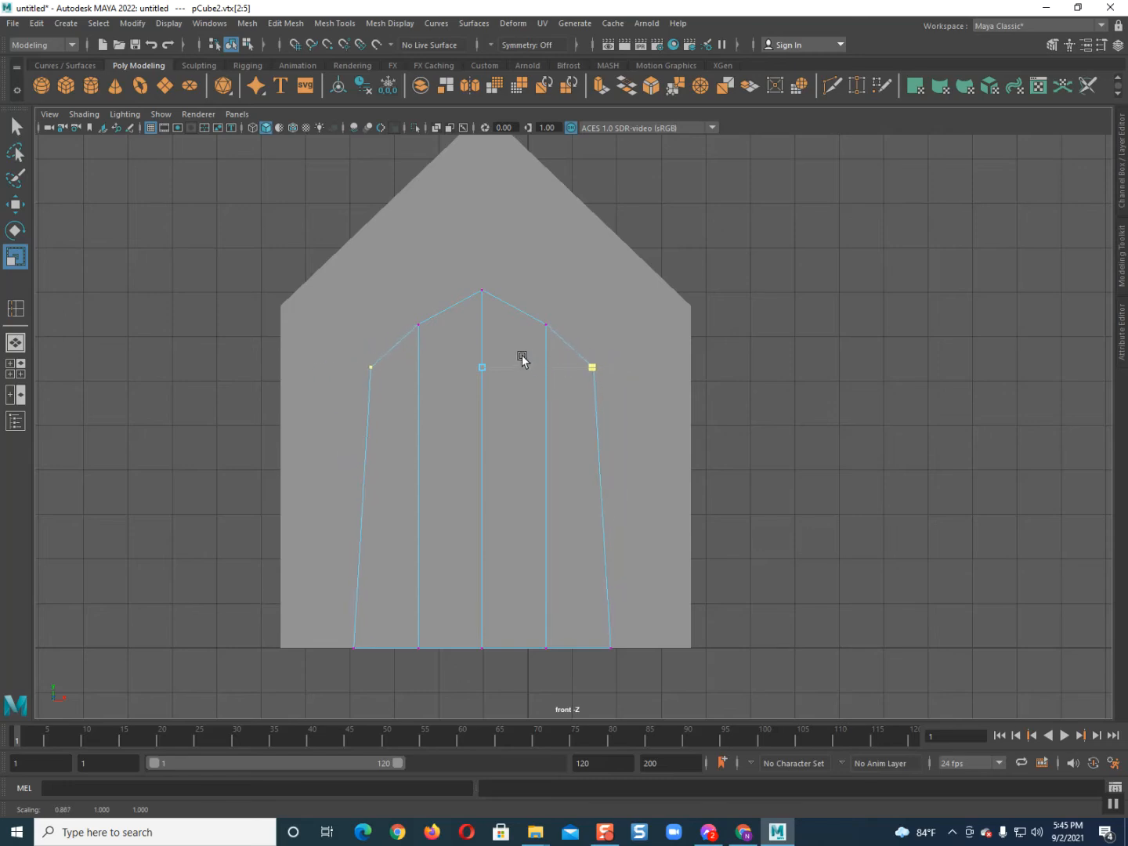
key("ctrl+z")
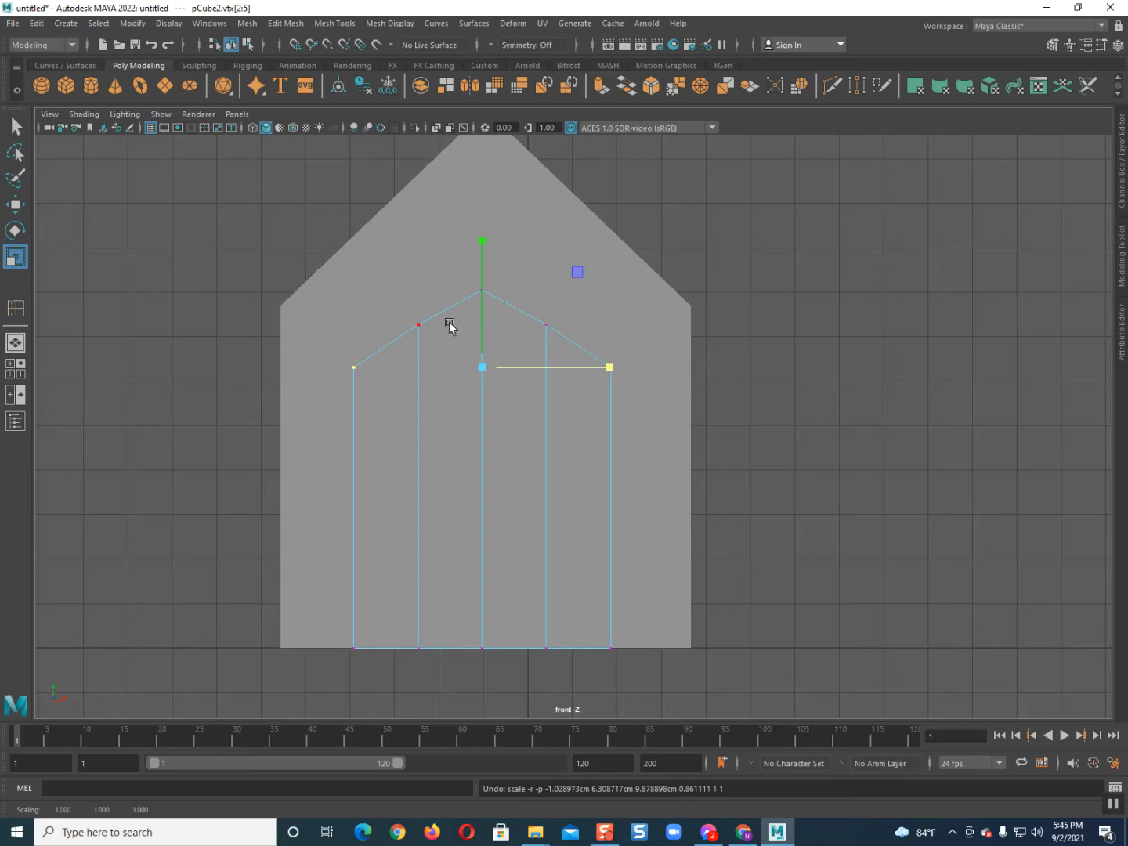
left_click_drag(526, 367, 519, 368)
Raise the side top vertices on both sides of the peak to round the arch, and return to object selection
left_click_drag(392, 304, 424, 339)
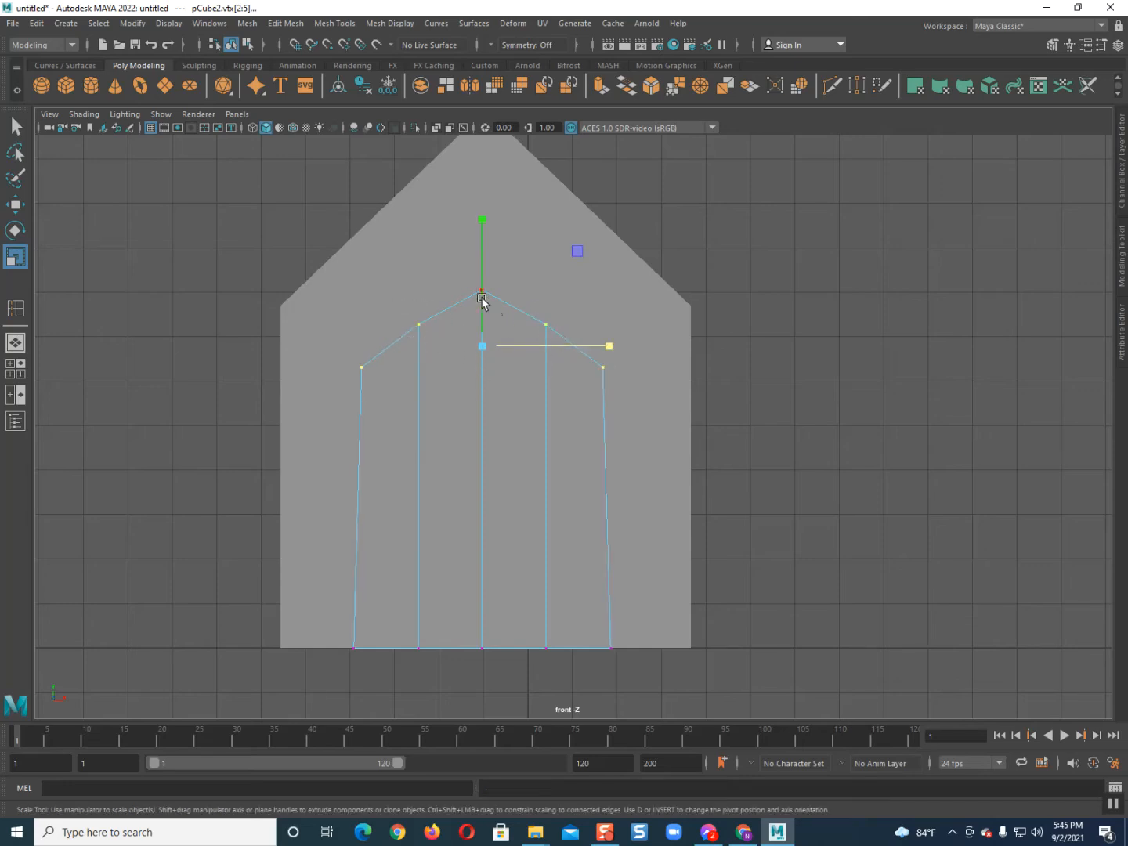
key("w")
left_click_drag(479, 290, 477, 271)
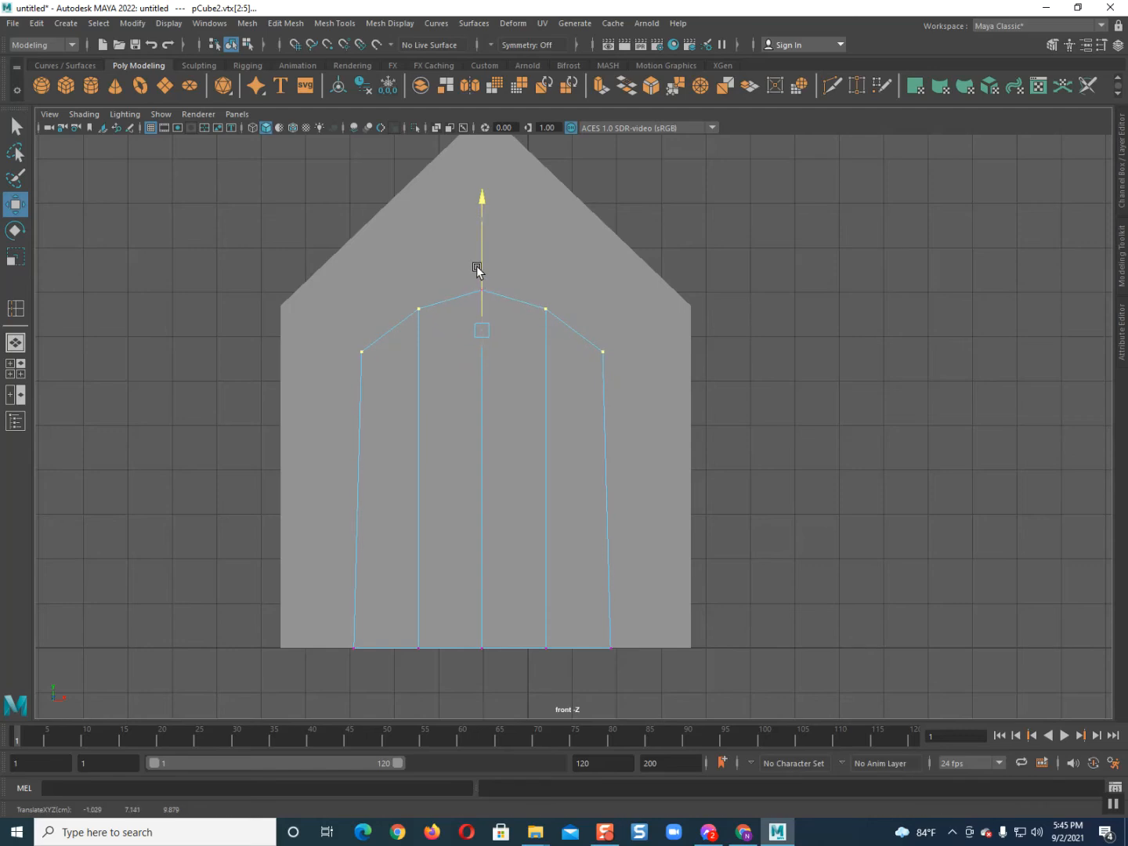
left_click_drag(477, 271, 477, 271)
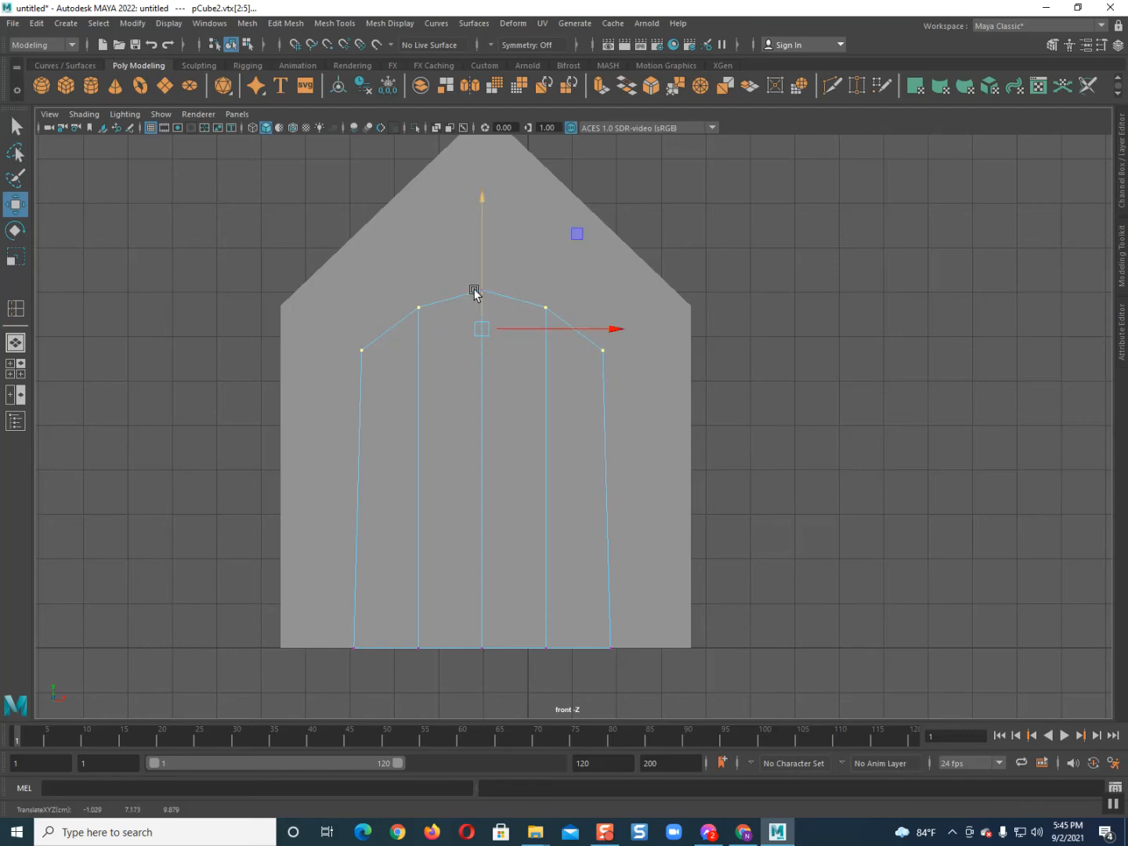
right_click_drag(442, 342, 540, 270)
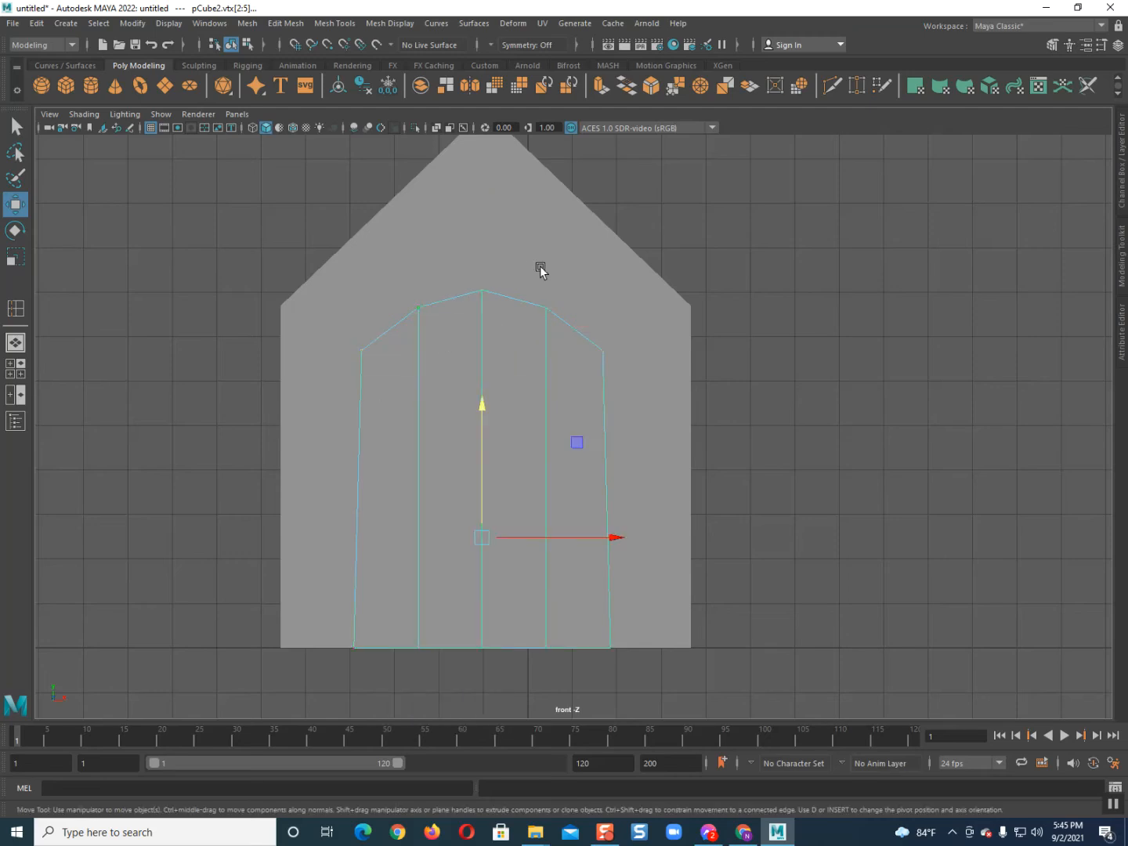
Set edge loop insertion to relative distance from edge and add loops close to the arched block's top and bottom in perspective view
key("space")
left_click_drag(474, 316, 476, 271)
scroll(482, 446, "up", 2)
left_click_drag(483, 445, 525, 530, "alt")
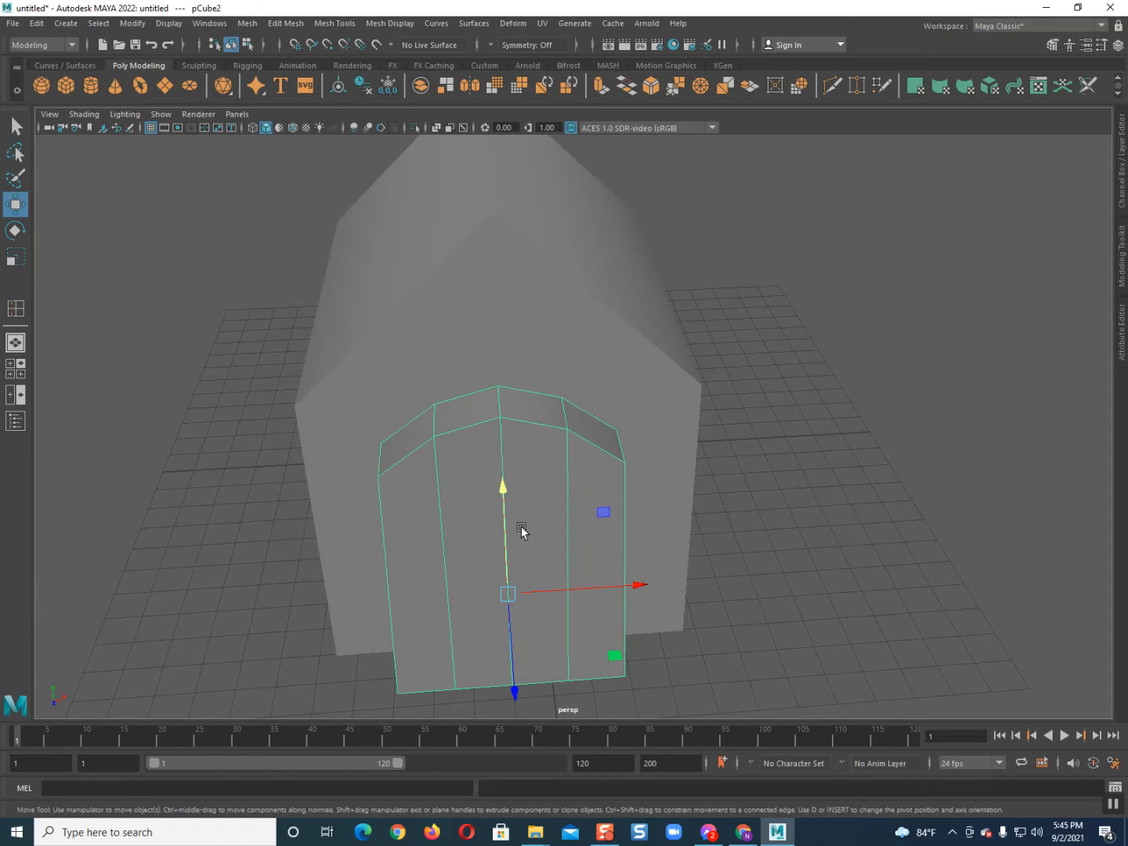
left_click(333, 25)
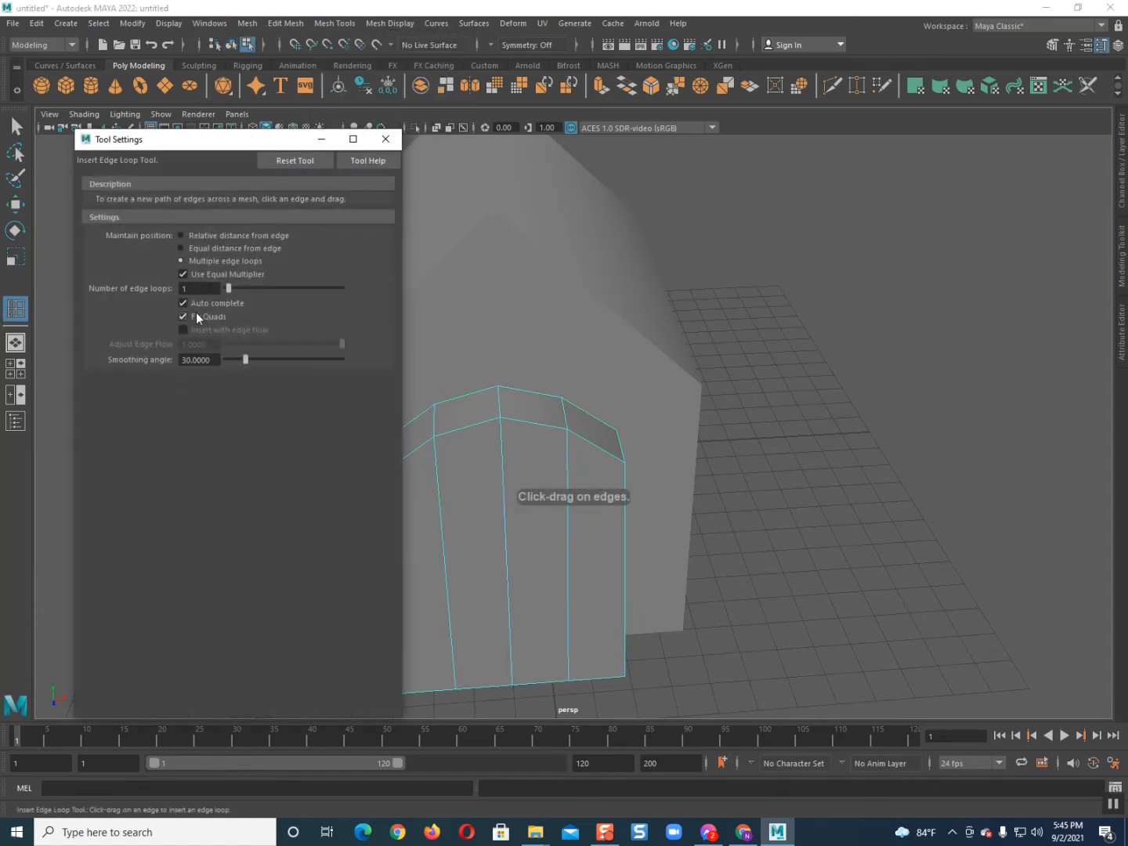
left_click(182, 236)
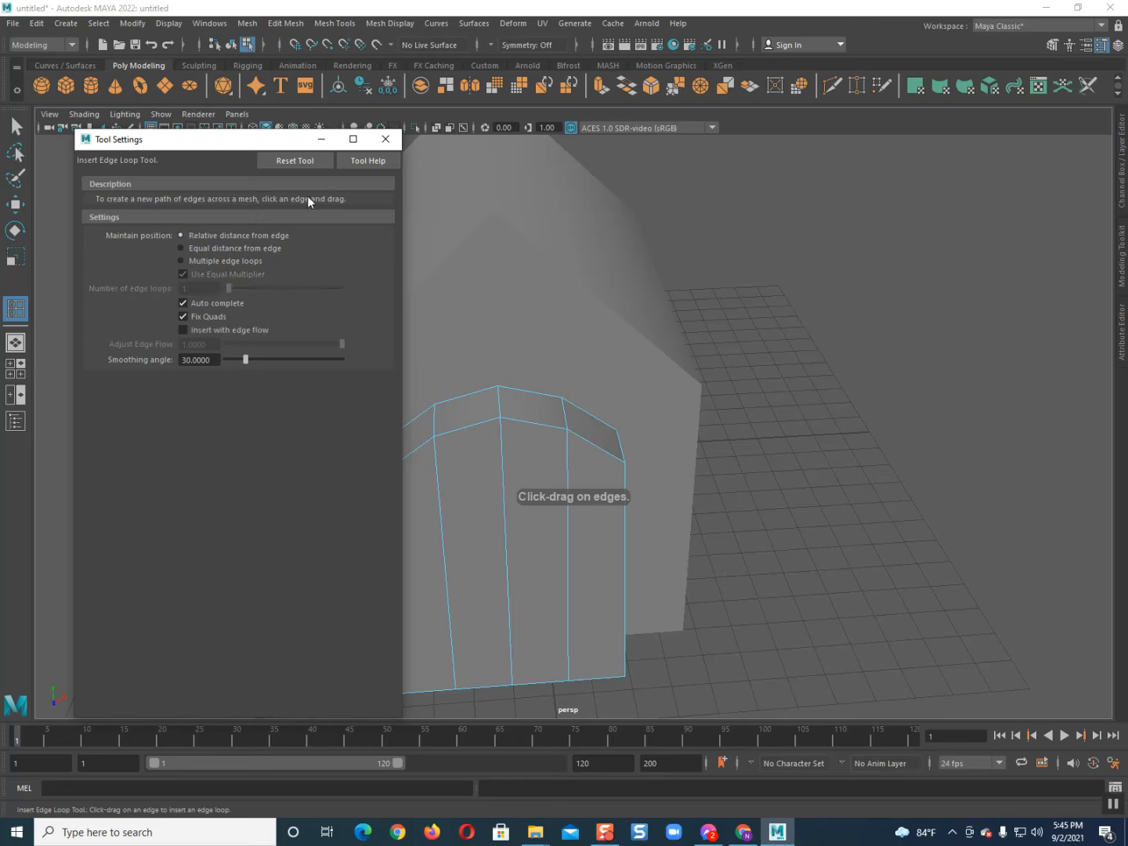
left_click(385, 138)
left_click_drag(430, 480, 406, 445, "alt")
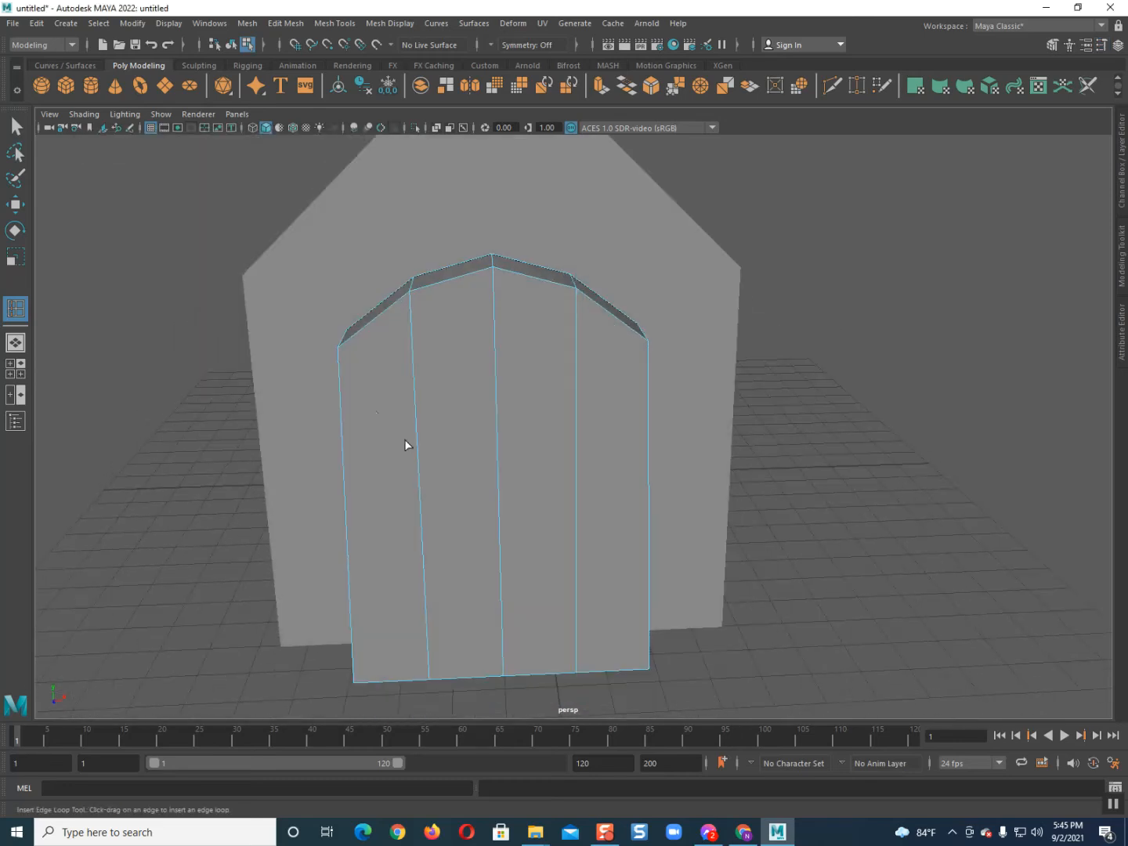
left_click(337, 350)
middle_click_drag(337, 350, 500, 265, "alt")
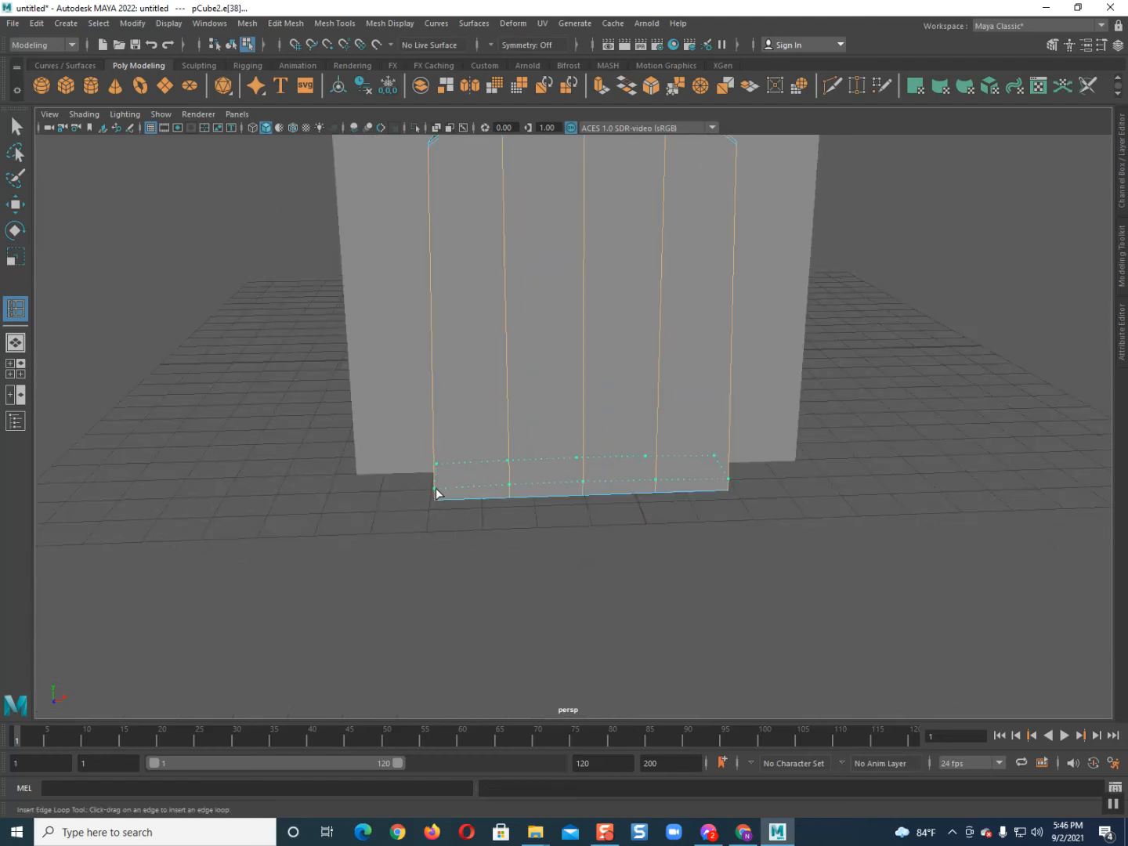
left_click(437, 498)
Insert edge loops across the arched block's depth, close to its front and back edges
left_click_drag(438, 498, 442, 563, "alt")
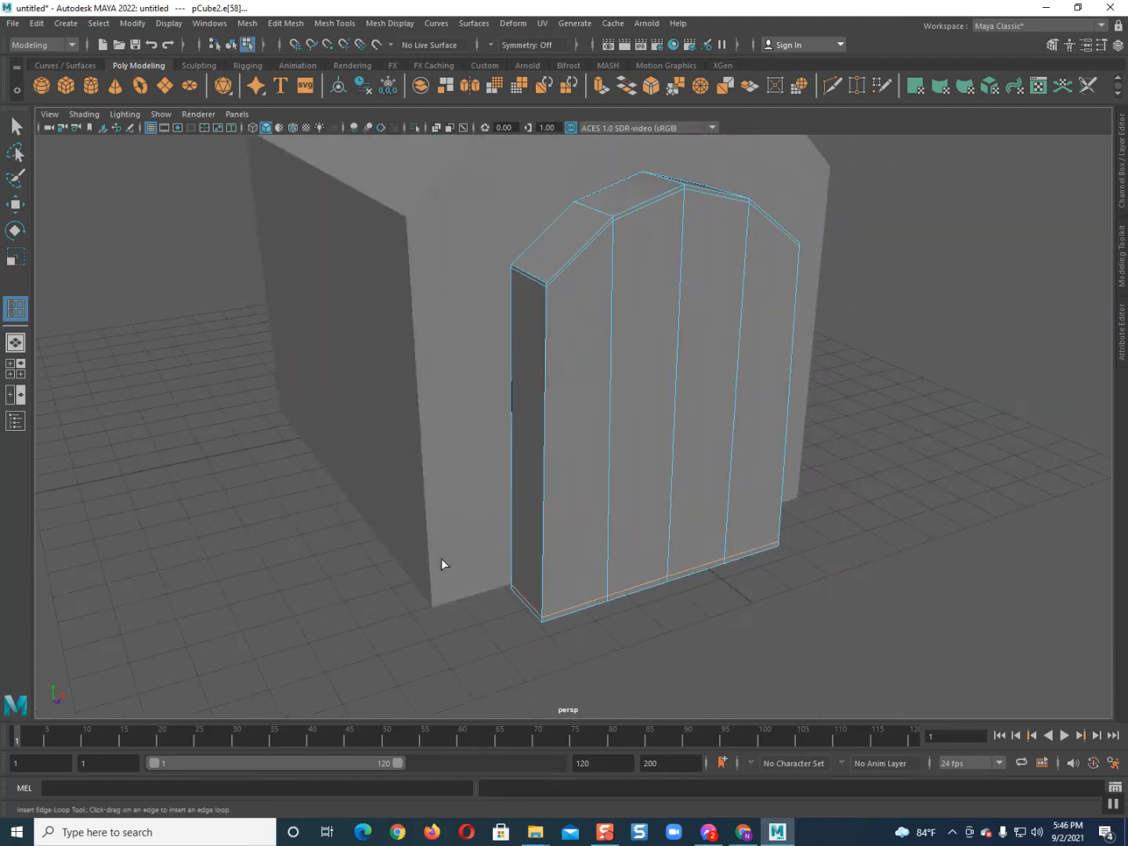
left_click(546, 288)
left_click(511, 272)
left_click_drag(517, 279, 603, 378, "alt")
Return to object selection and turn on smooth mesh preview for the arched block
key("q")
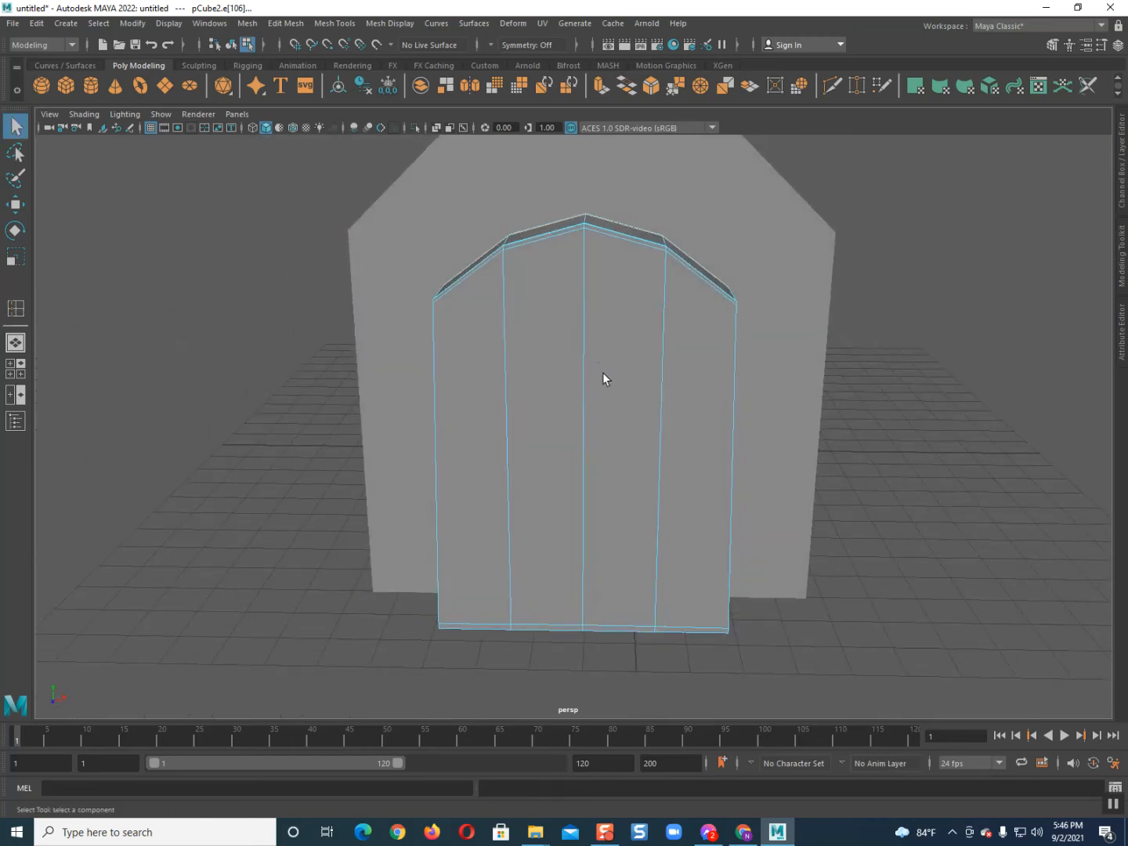
right_click_drag(589, 314, 766, 214)
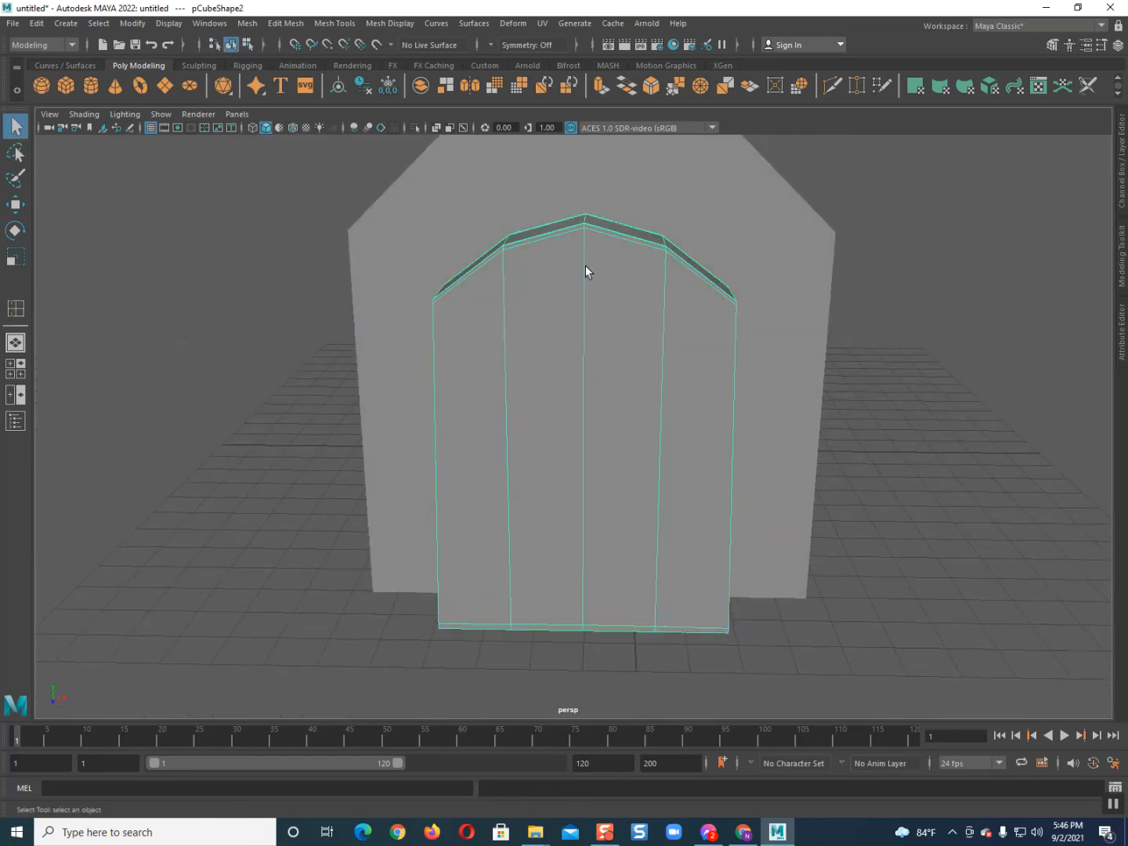
key("3")
left_click(418, 518)
left_click_drag(506, 512, 616, 580, "alt")
Duplicate the arched block and move the copy forward, away from the house
left_click(620, 560)
middle_click_drag(620, 559, 526, 459, "alt")
key("w")
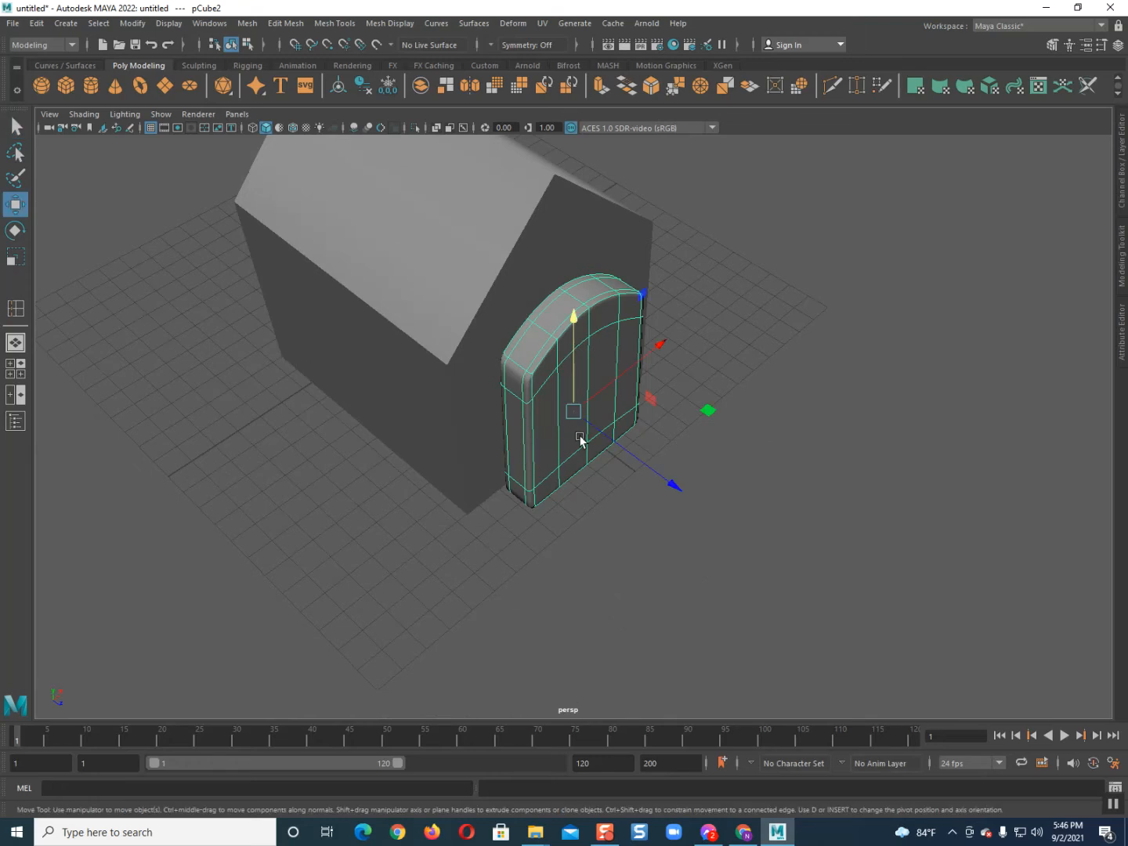
left_click_drag(645, 464, 841, 603, "shift")
Push the original arched block back into the house's front wall
left_click(565, 406)
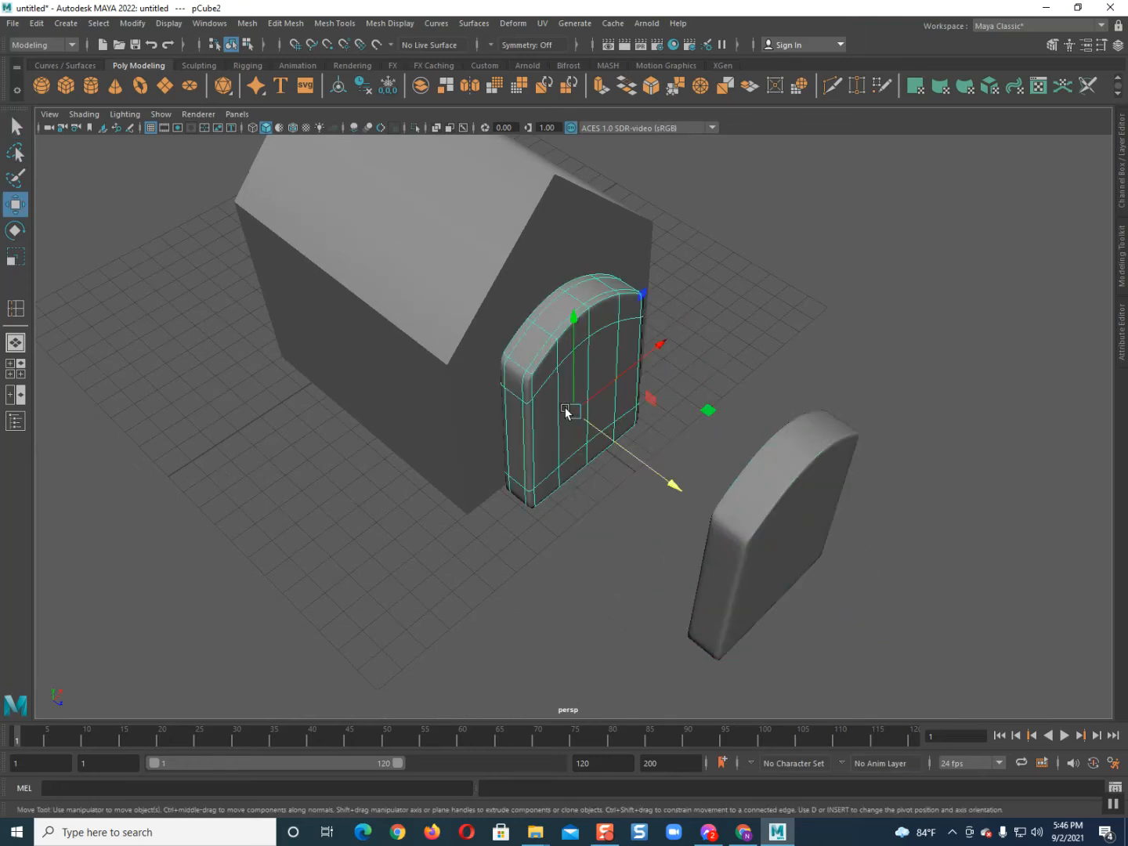
scroll(552, 434, "up", 3)
left_click_drag(551, 435, 520, 434, "alt")
left_click_drag(635, 447, 593, 431)
Apply Smooth with 1 division to the arched block embedded in the house front
left_click(405, 392)
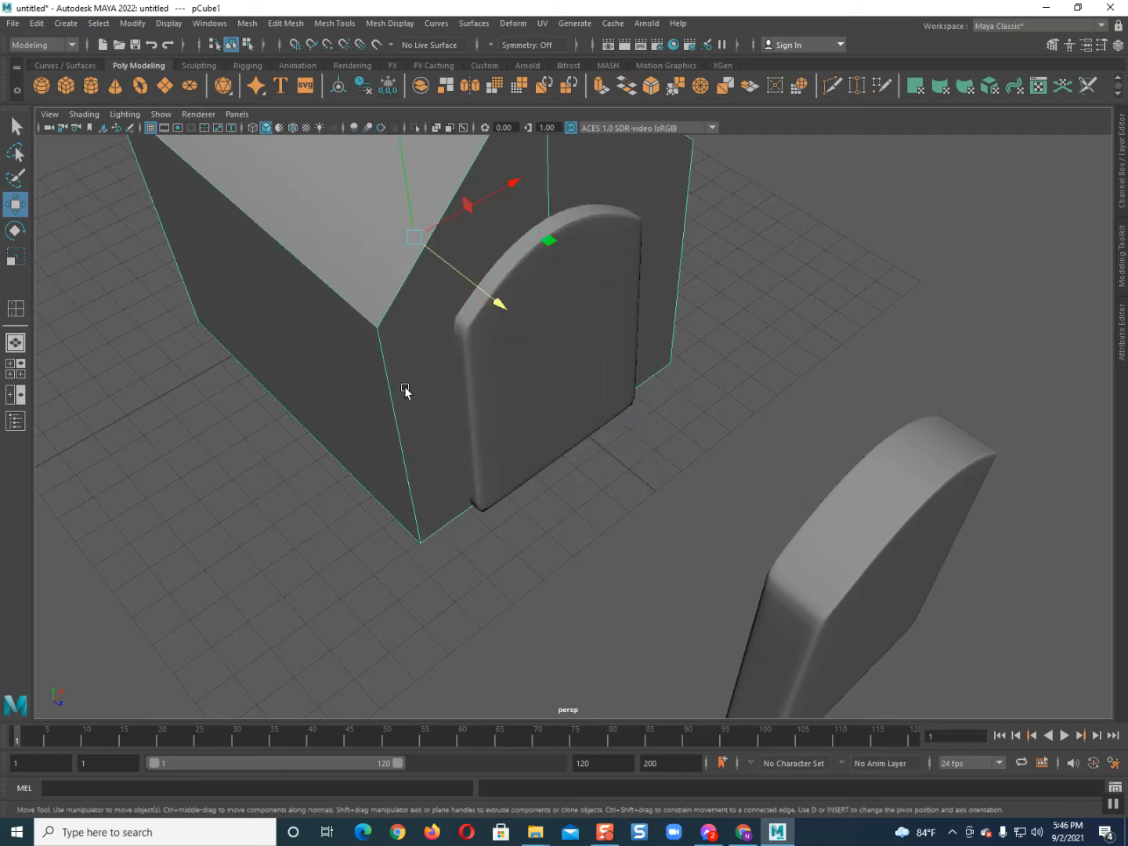
left_click(561, 385)
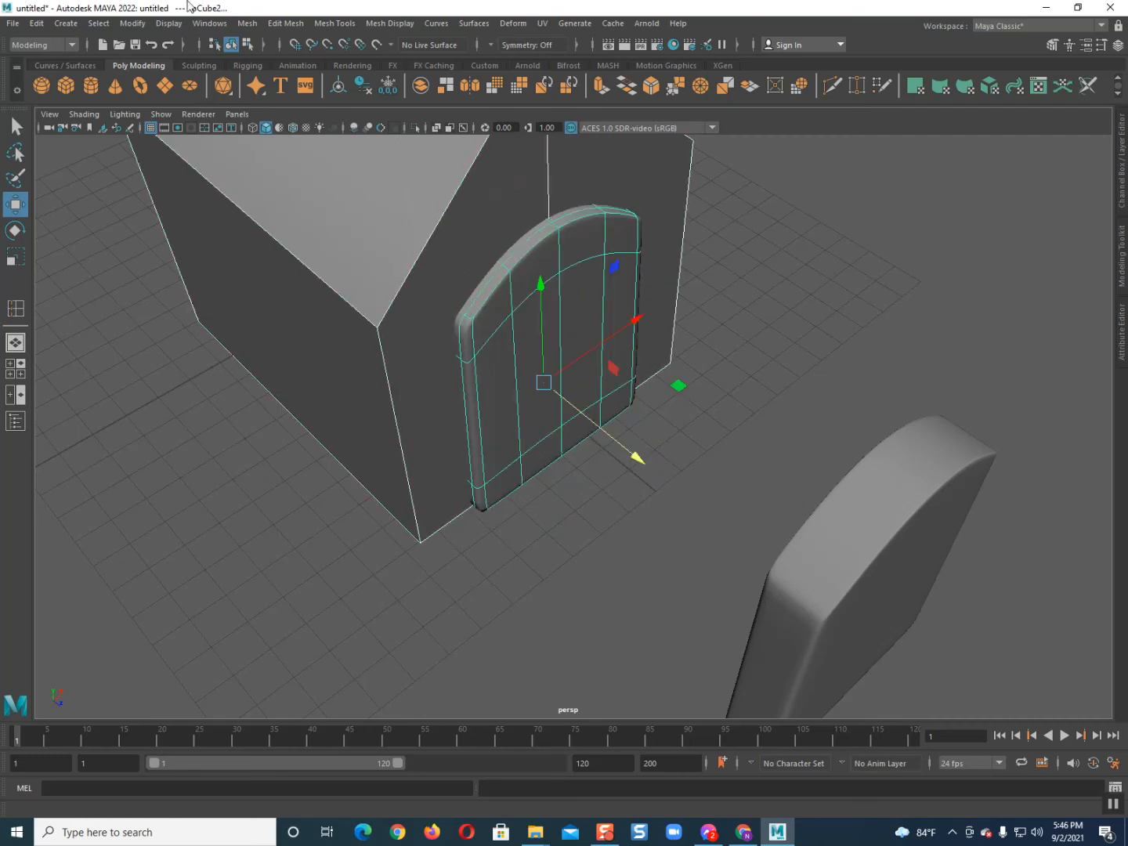
left_click(521, 286)
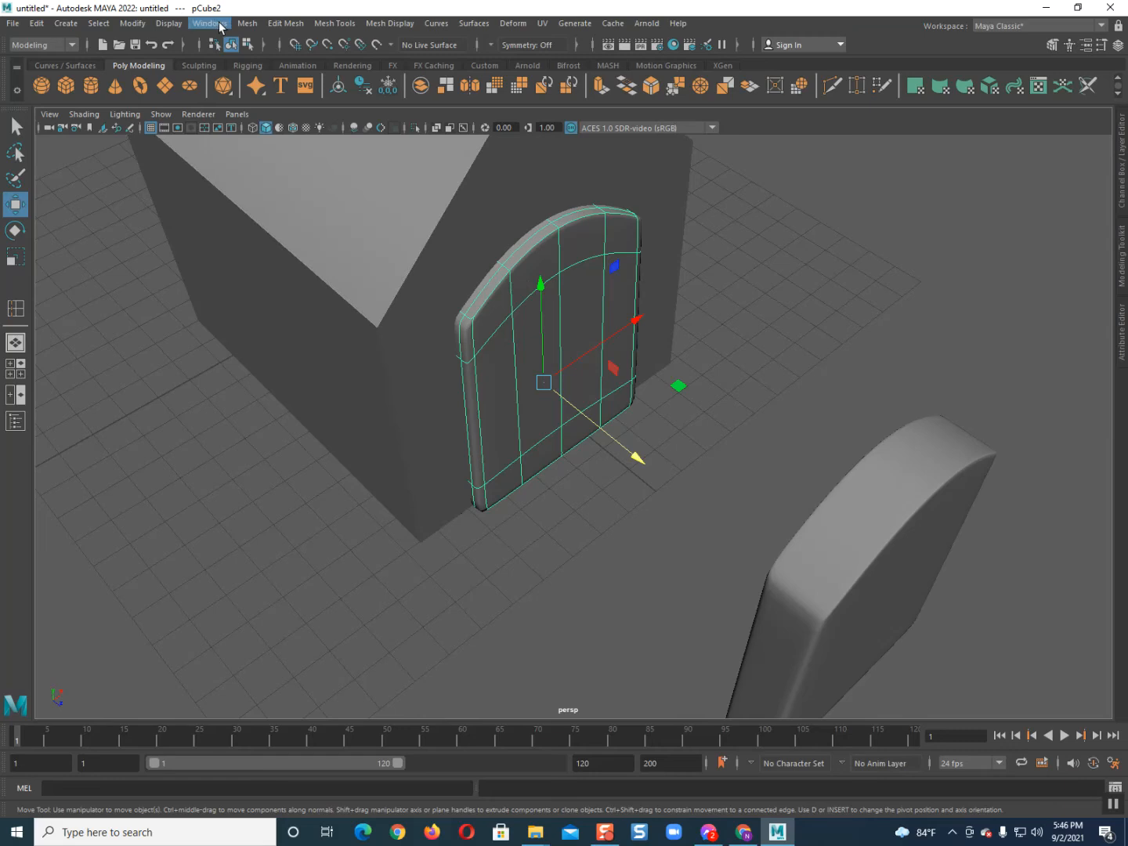
left_click(239, 25)
left_click(286, 180)
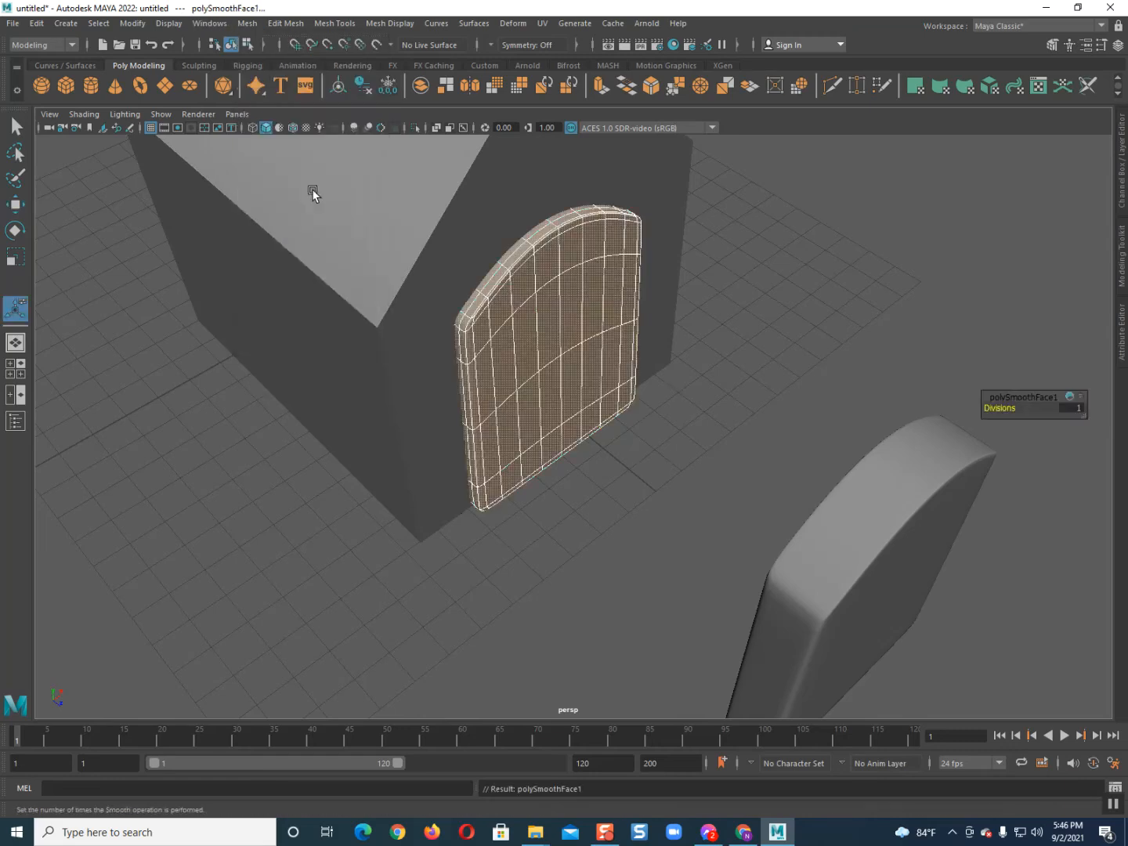
Return to object selection and delete the unsmoothed copy of the arched block in front of the house
right_click_drag(539, 339, 618, 314)
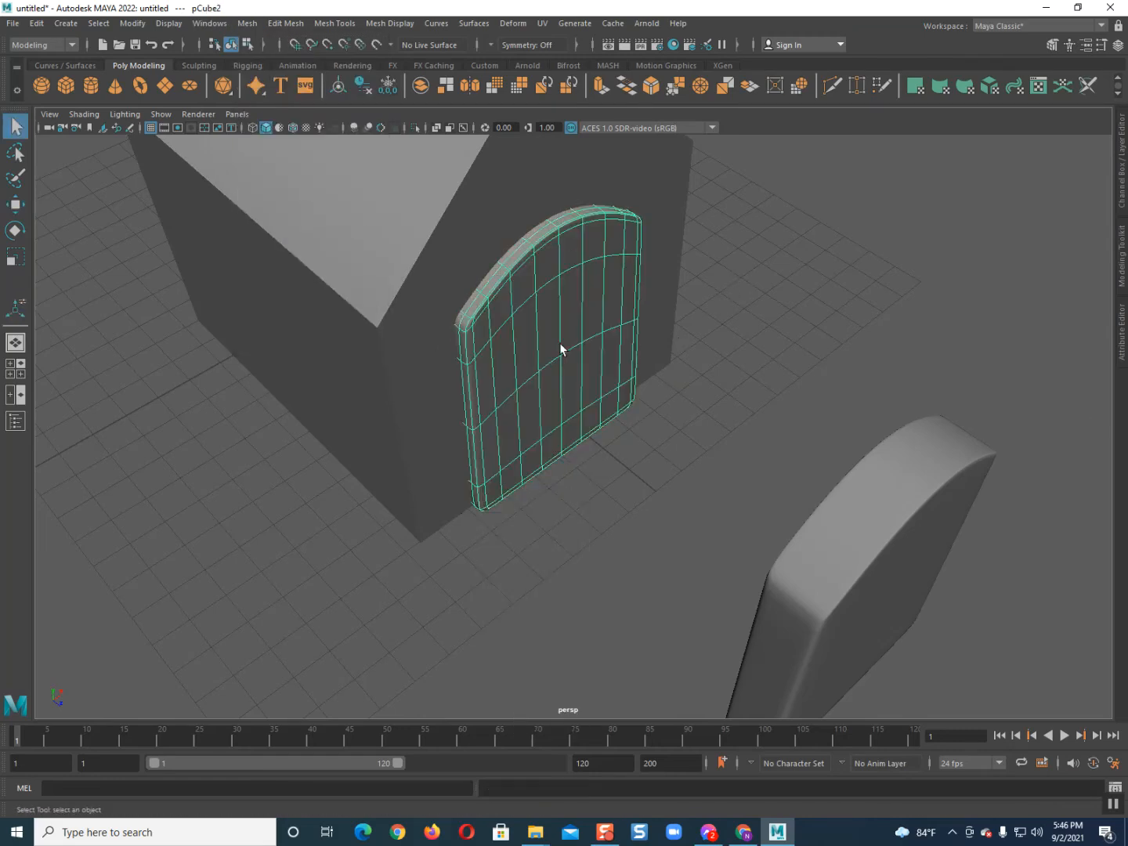
left_click(923, 584)
key("Delete")
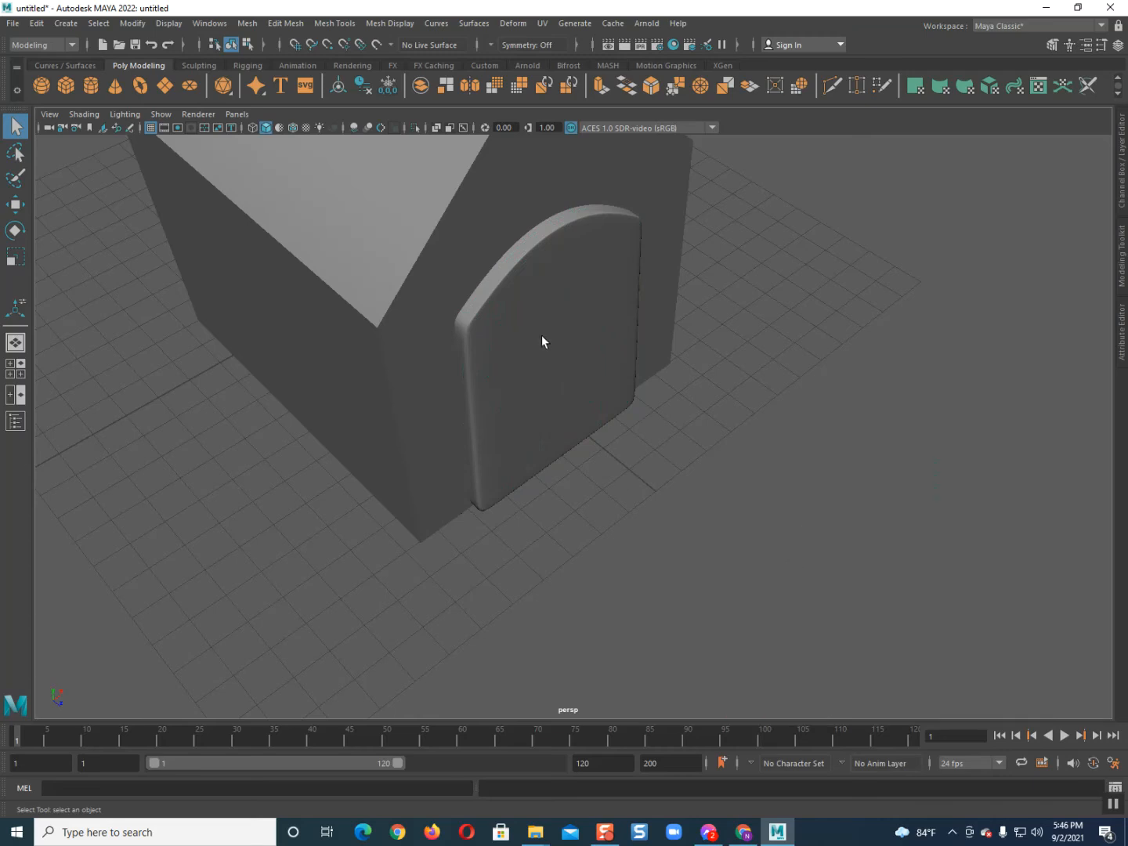
Compare the arched block with smooth preview off and on, and duplicate it with the copy moved forward from the house
left_click(540, 335)
key("1")
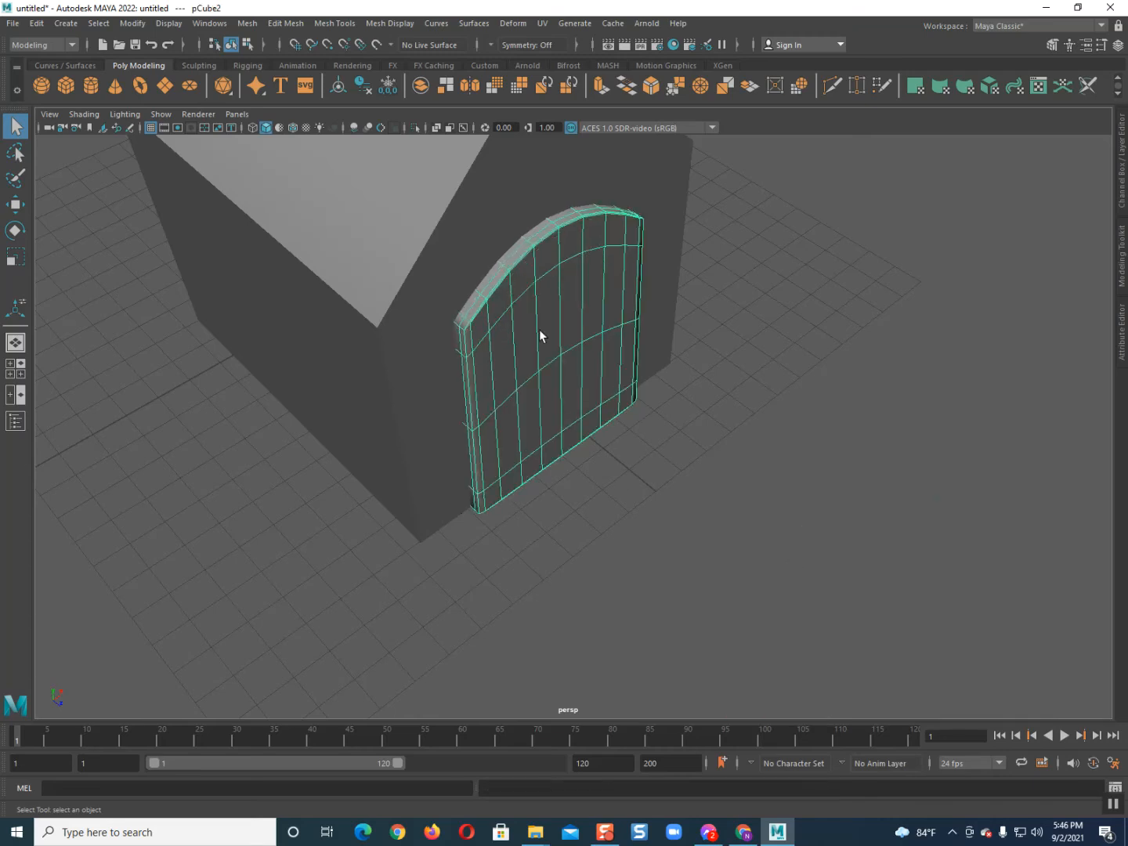
left_click(761, 403)
left_click(503, 351)
key("3")
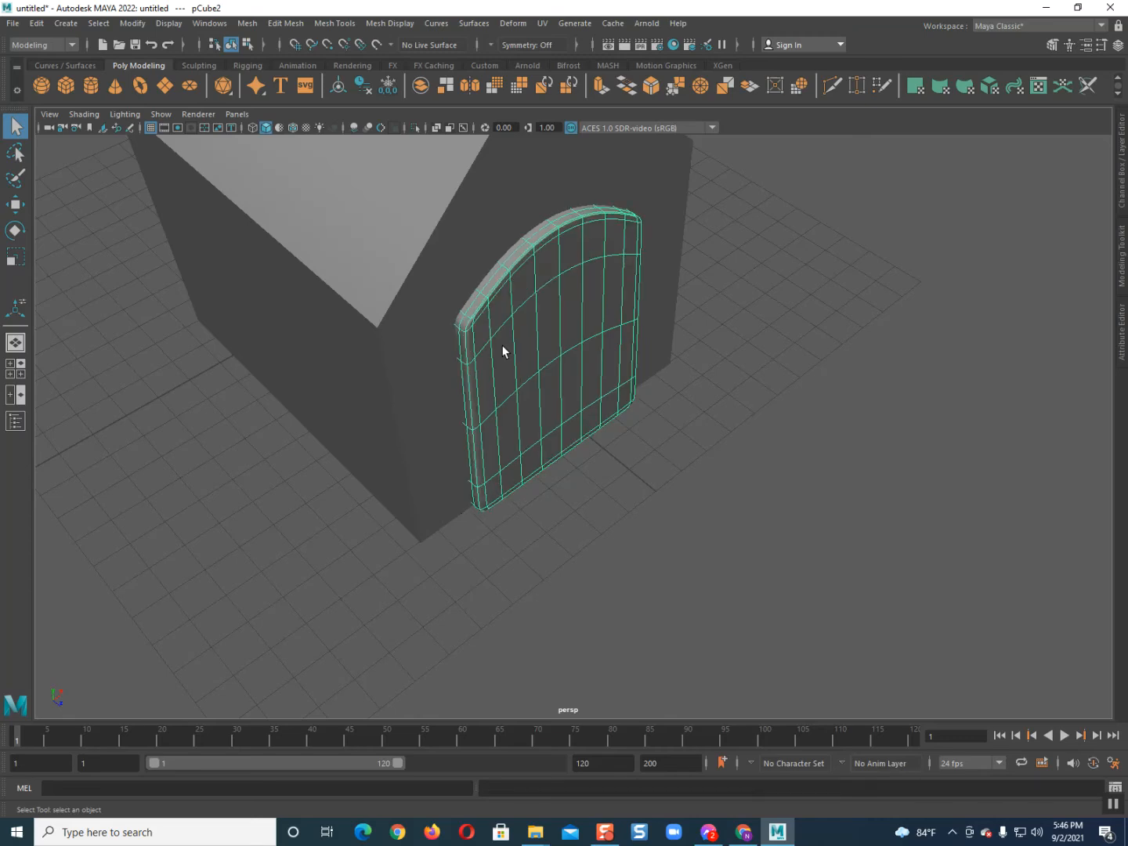
key("w")
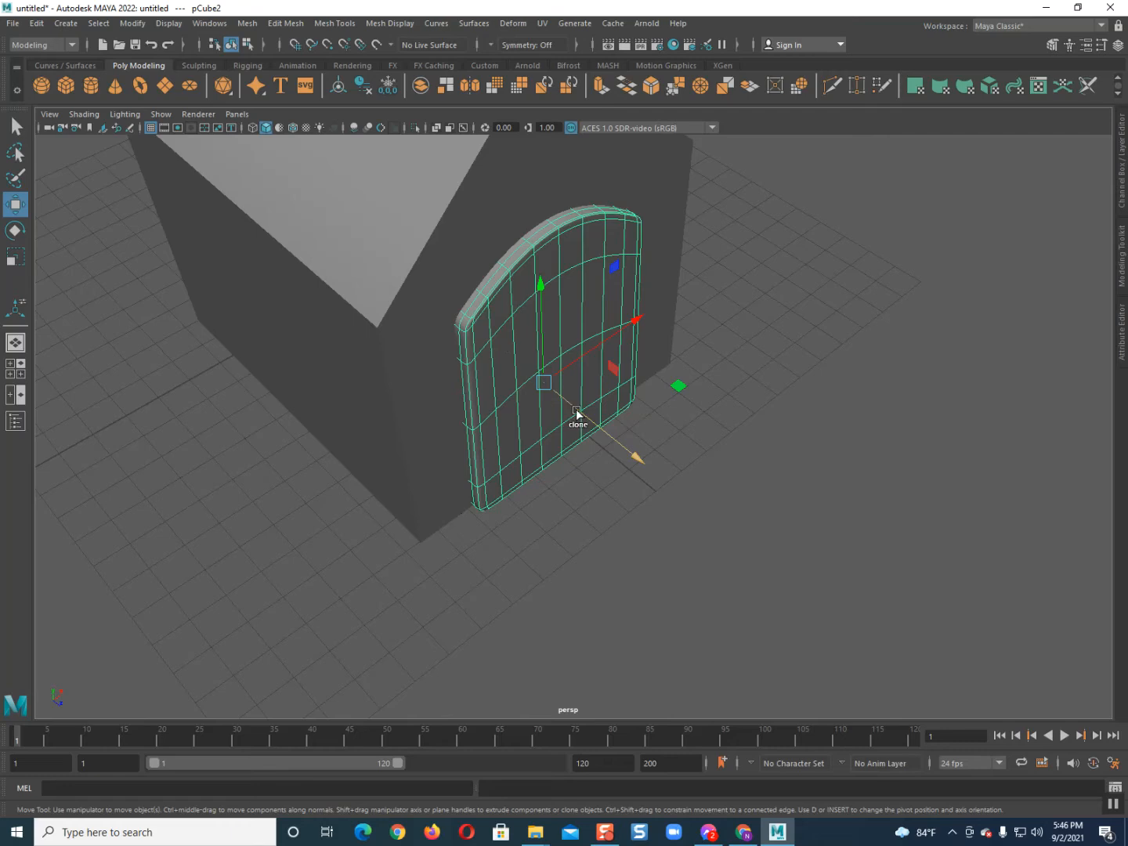
left_click_drag(570, 409, 863, 549, "shift")
Subtract the embedded arched block from the house with a Boolean Difference
left_click(435, 351)
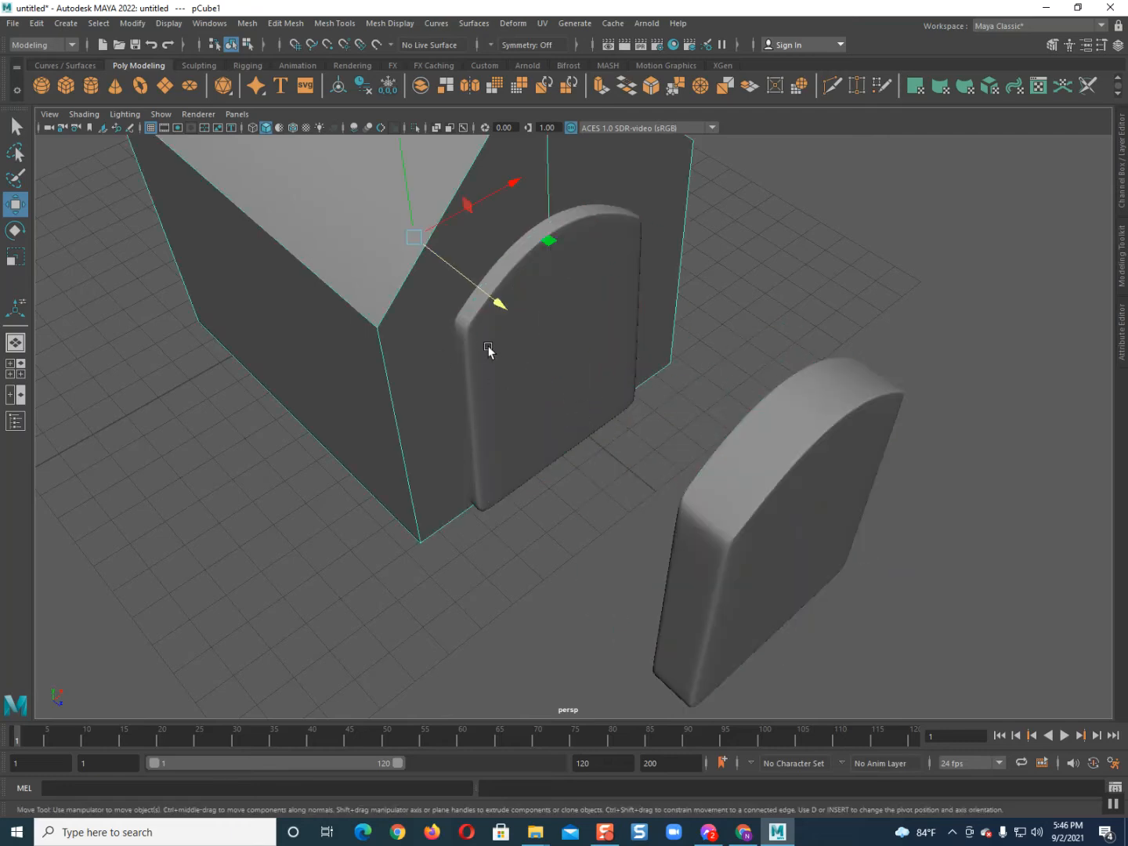
left_click(490, 348)
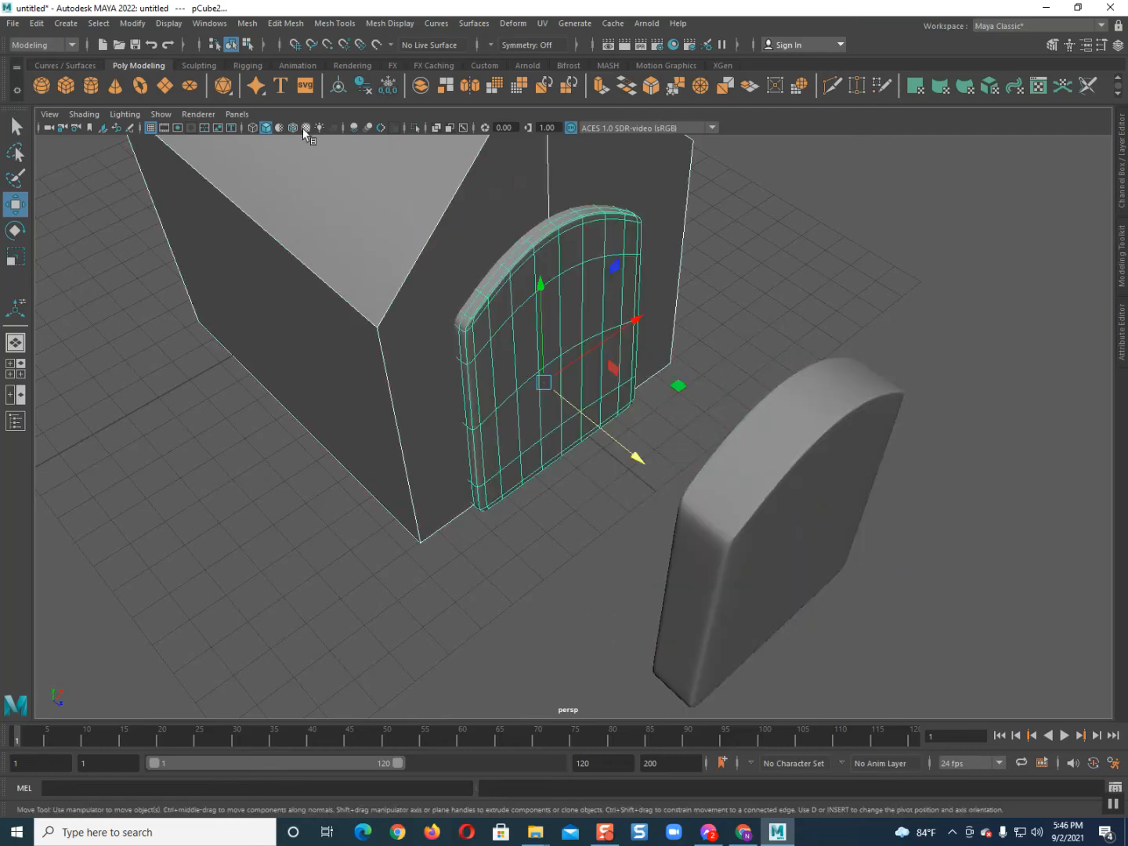
left_click(239, 26)
mouse_move(300, 57)
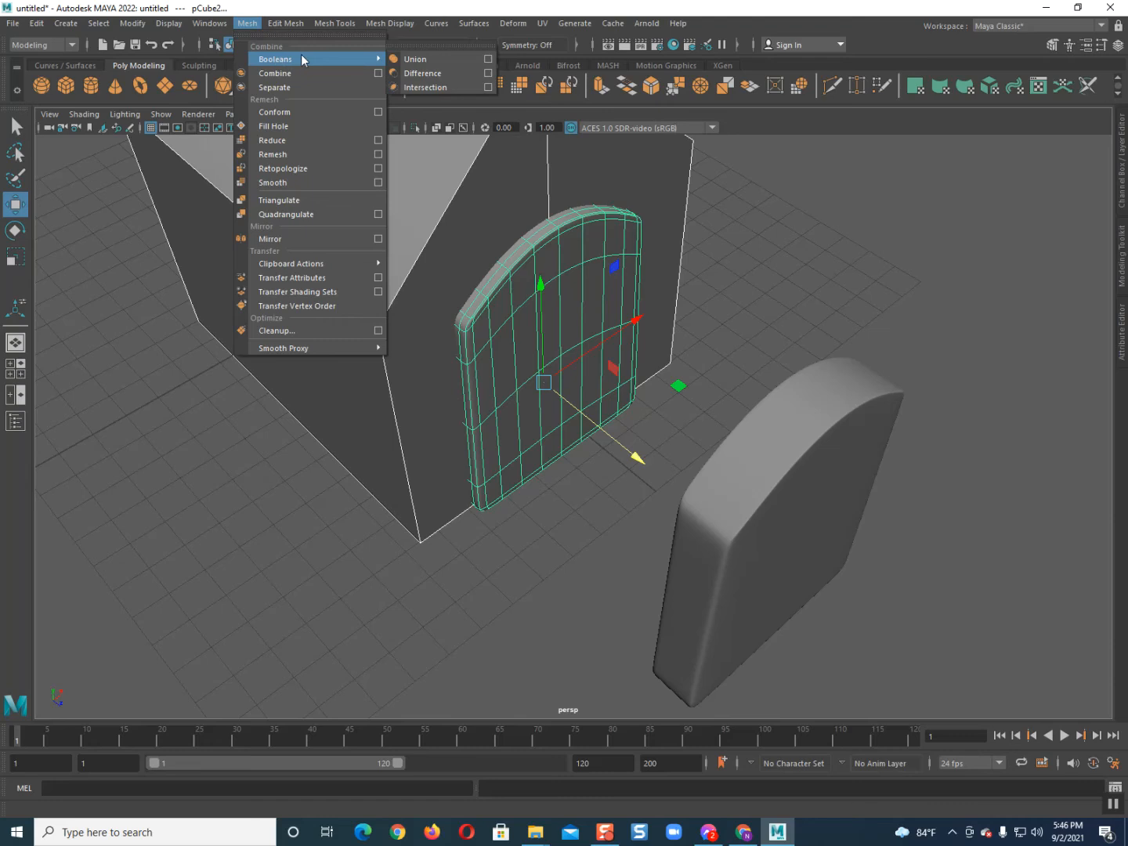
left_click(416, 73)
scroll(511, 342, "down", 3)
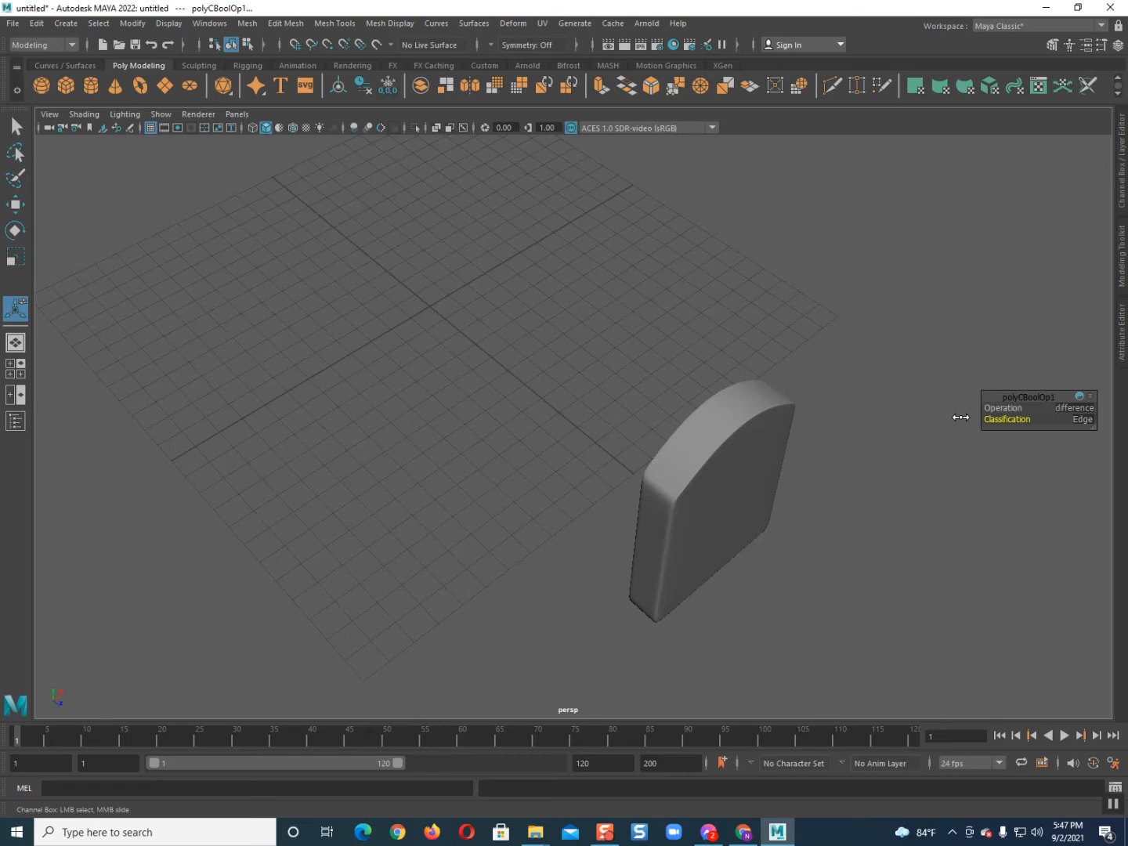
Undo the Boolean Difference and scale the embedded arched block deeper so it protrudes from the house front
mouse_move(1036, 431)
left_mouse_down()
mouse_move(1078, 426)
mouse_move(1038, 416)
left_mouse_up()
mouse_move(526, 448)
left_mouse_down("alt")
mouse_move(504, 432)
mouse_move(377, 511)
mouse_move(412, 509)
mouse_move(388, 458)
mouse_move(405, 435)
mouse_move(424, 467)
mouse_move(464, 492)
mouse_move(492, 473)
mouse_move(557, 477)
mouse_move(517, 483)
mouse_move(367, 434)
mouse_move(538, 465)
left_mouse_up("alt")
key("ctrl+z")
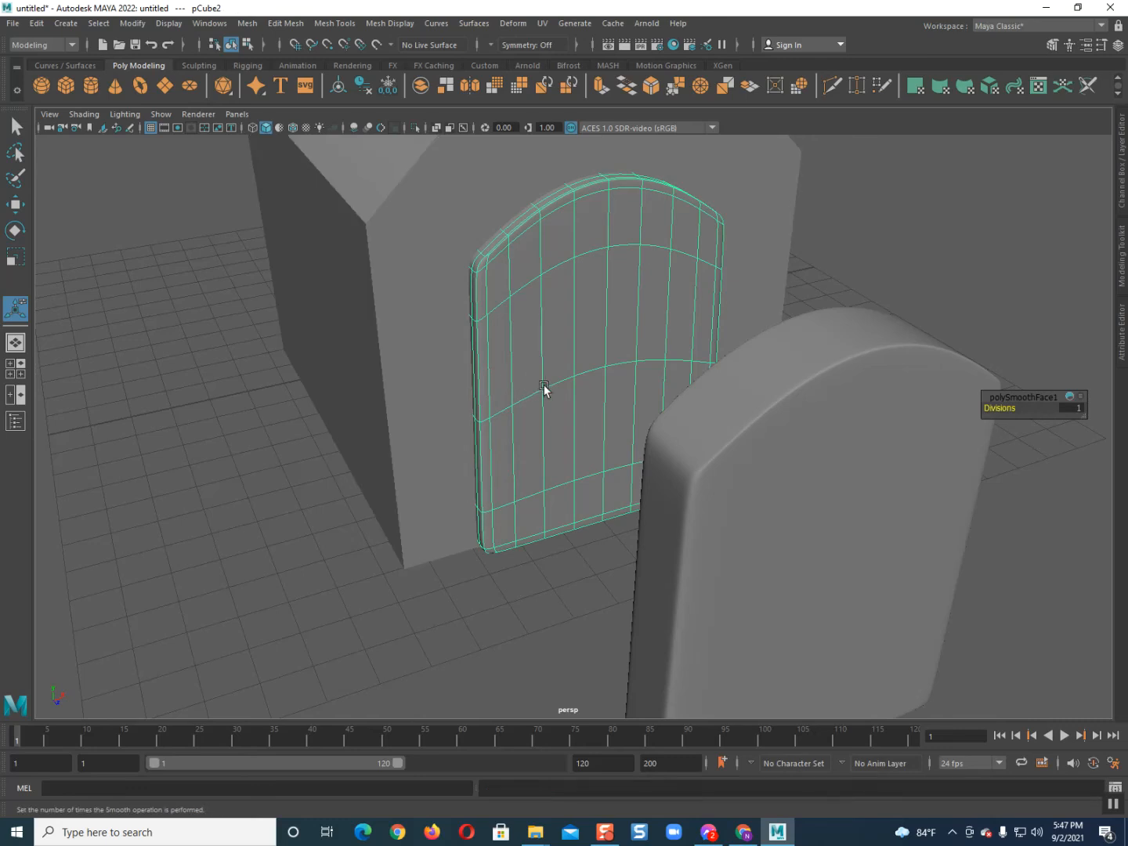
key("r")
left_click_drag(588, 411, 707, 490)
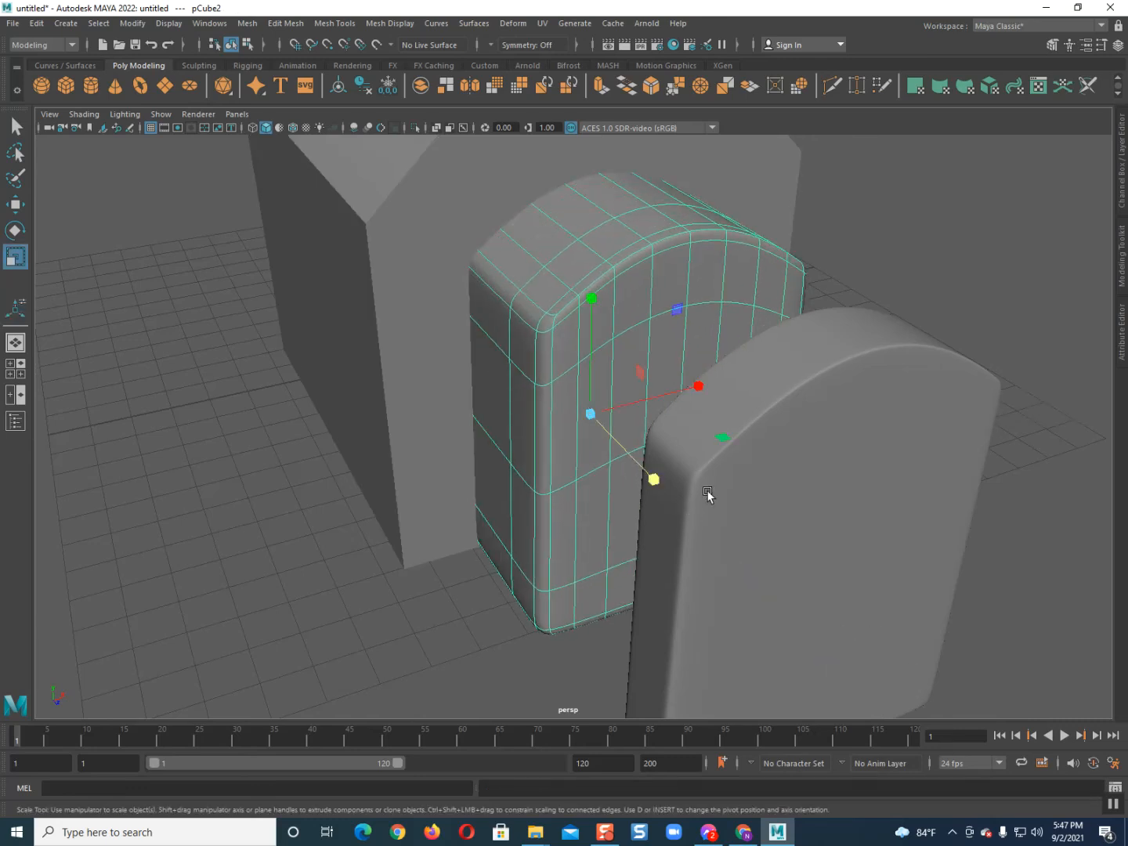
Subtract the protruding arched block from the house with a Boolean Difference, setting Classification to Normal
left_click(452, 353)
left_click(527, 349, "shift")
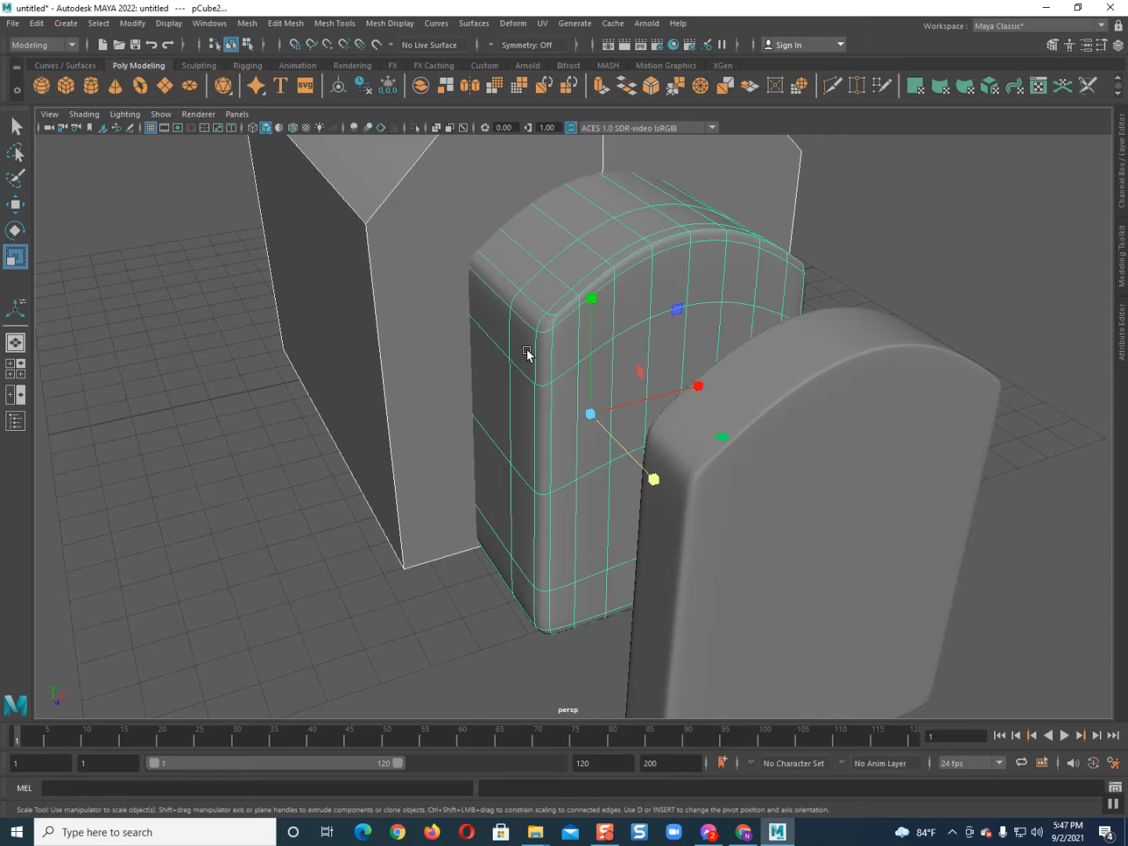
left_click(250, 24)
mouse_move(294, 58)
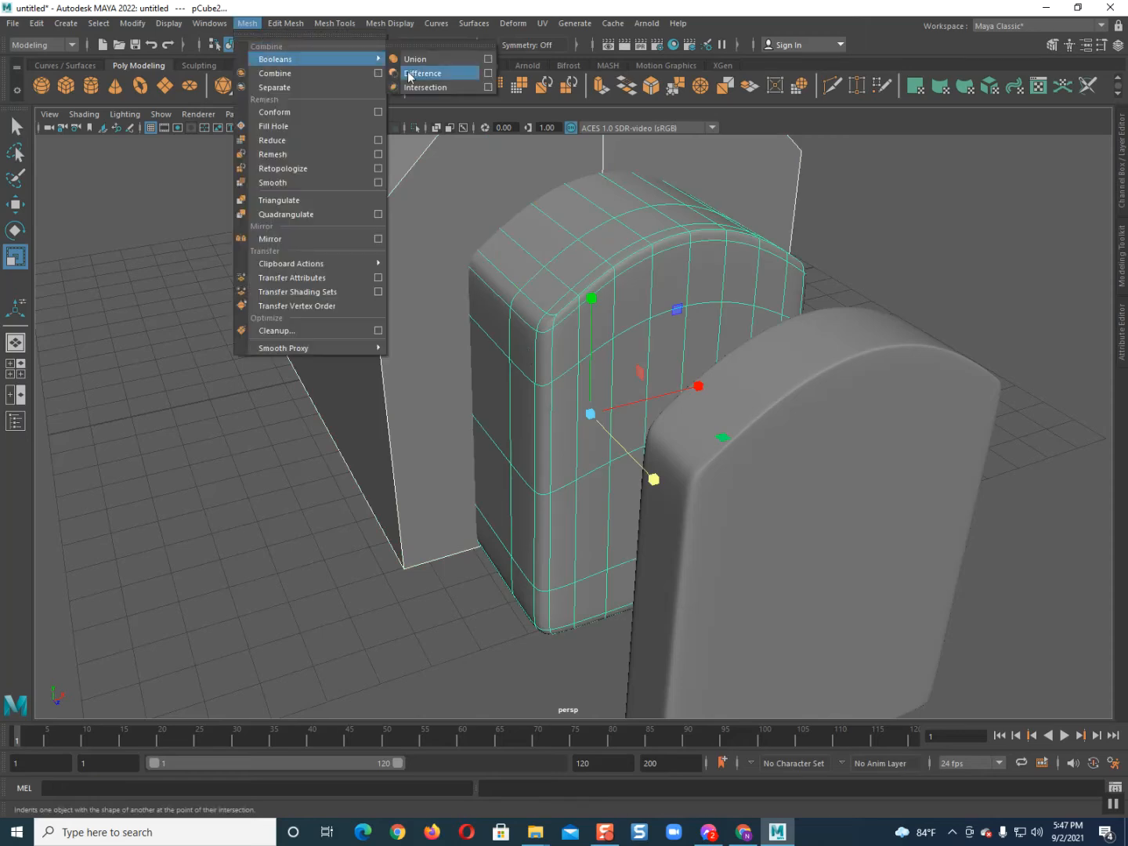
left_click(423, 73)
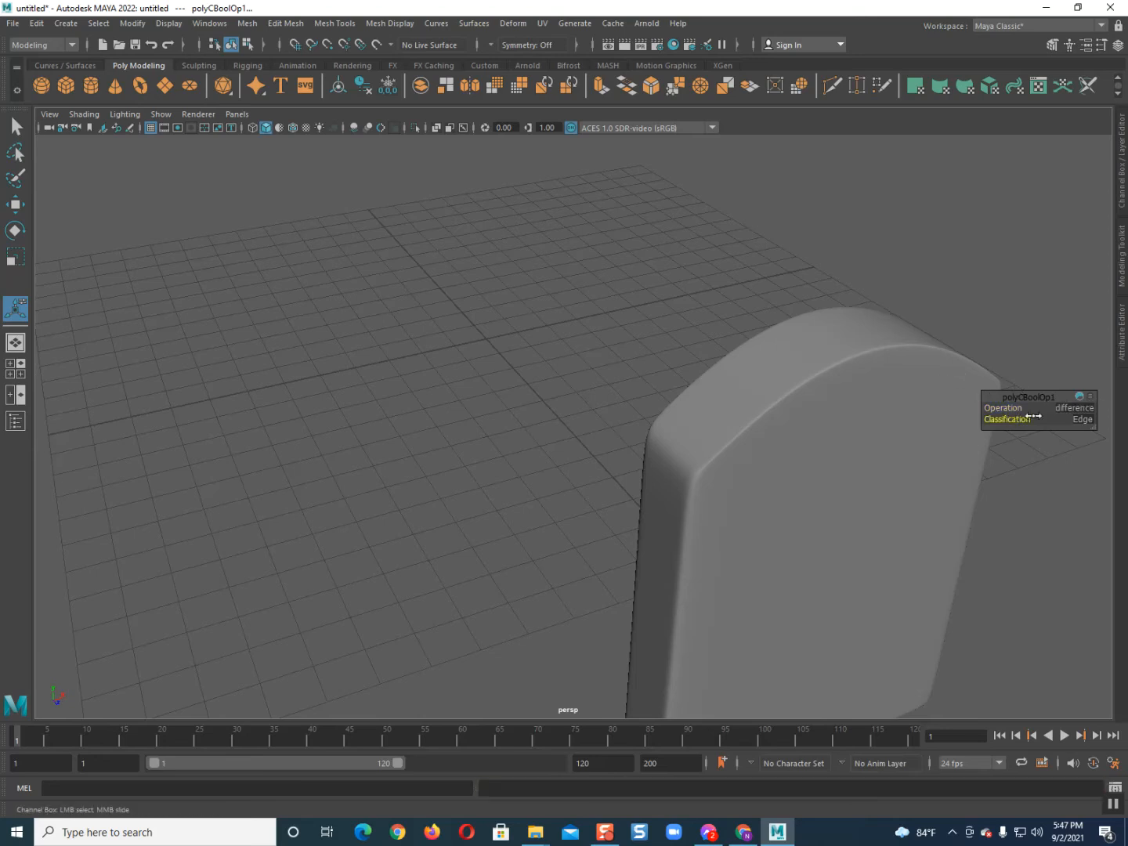
left_click_drag(1033, 419, 1080, 416)
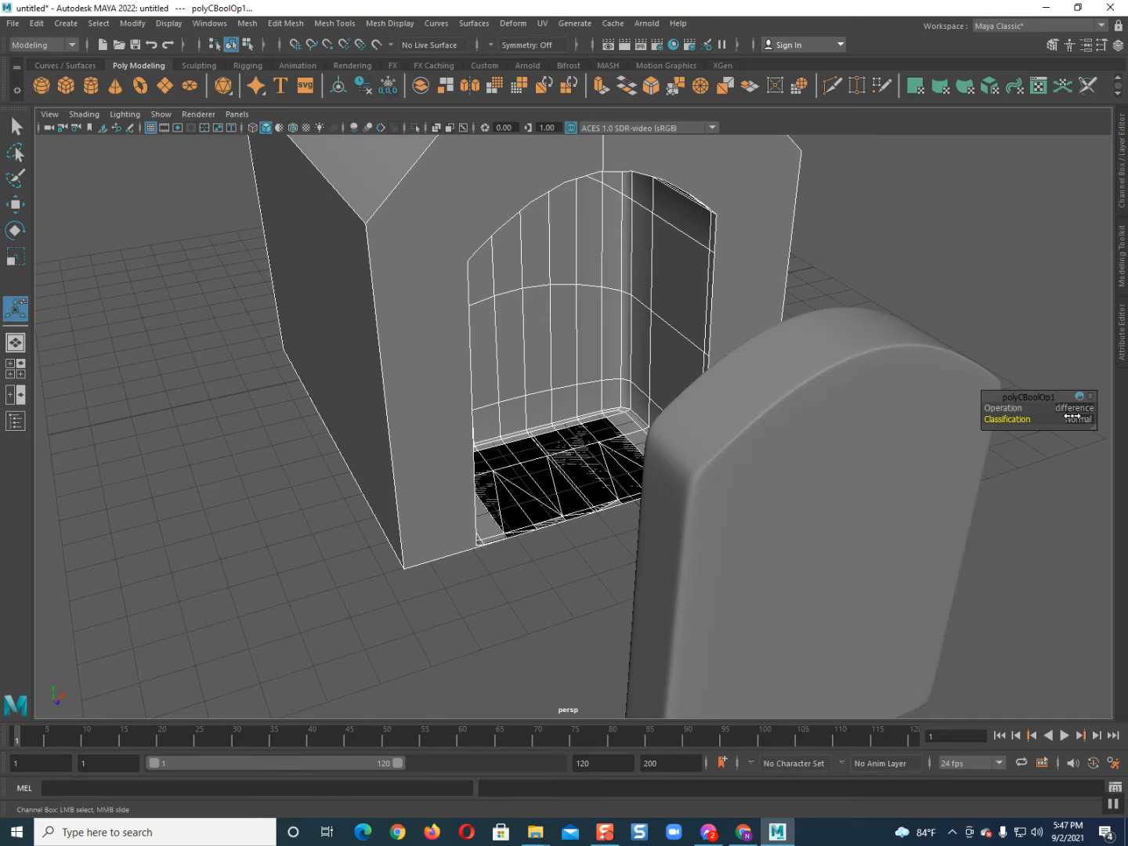
Inspect the floor of the arched recess and undo the Boolean Difference
left_click_drag(475, 384, 614, 439, "alt")
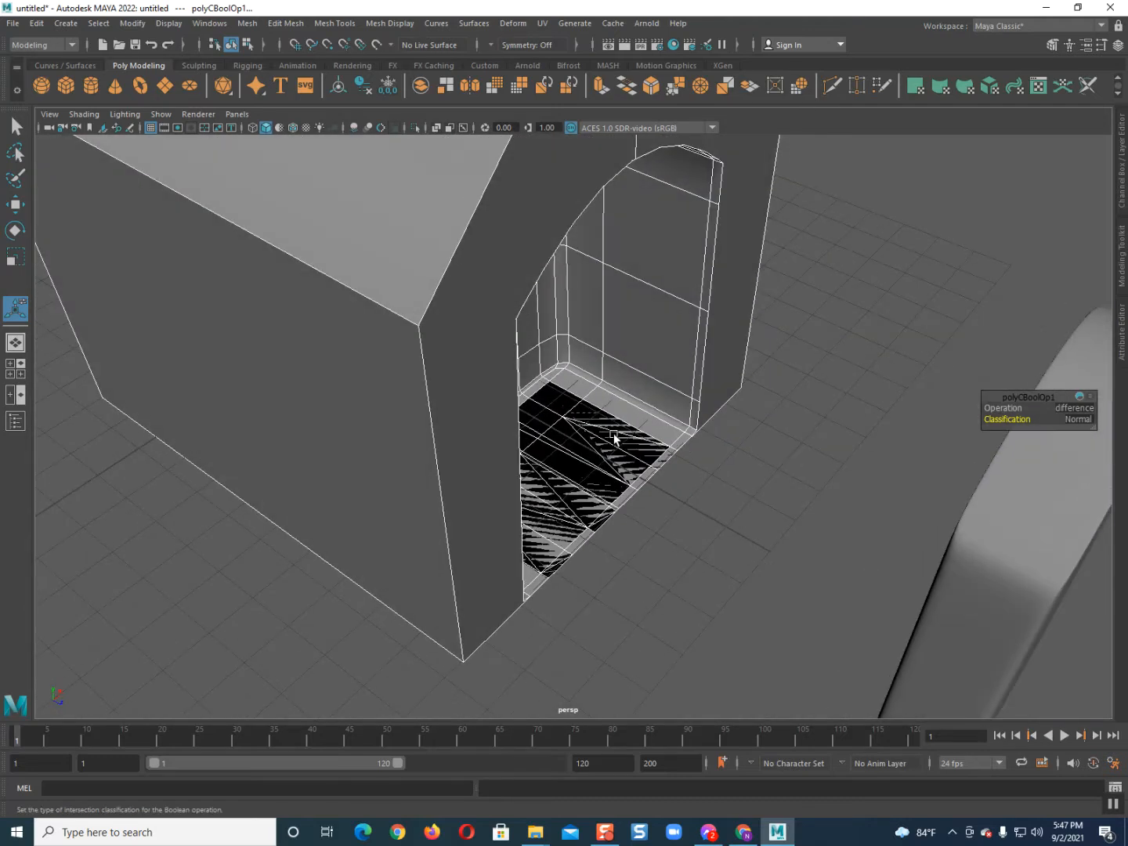
middle_click_drag(614, 439, 547, 378)
key("ctrl+z")
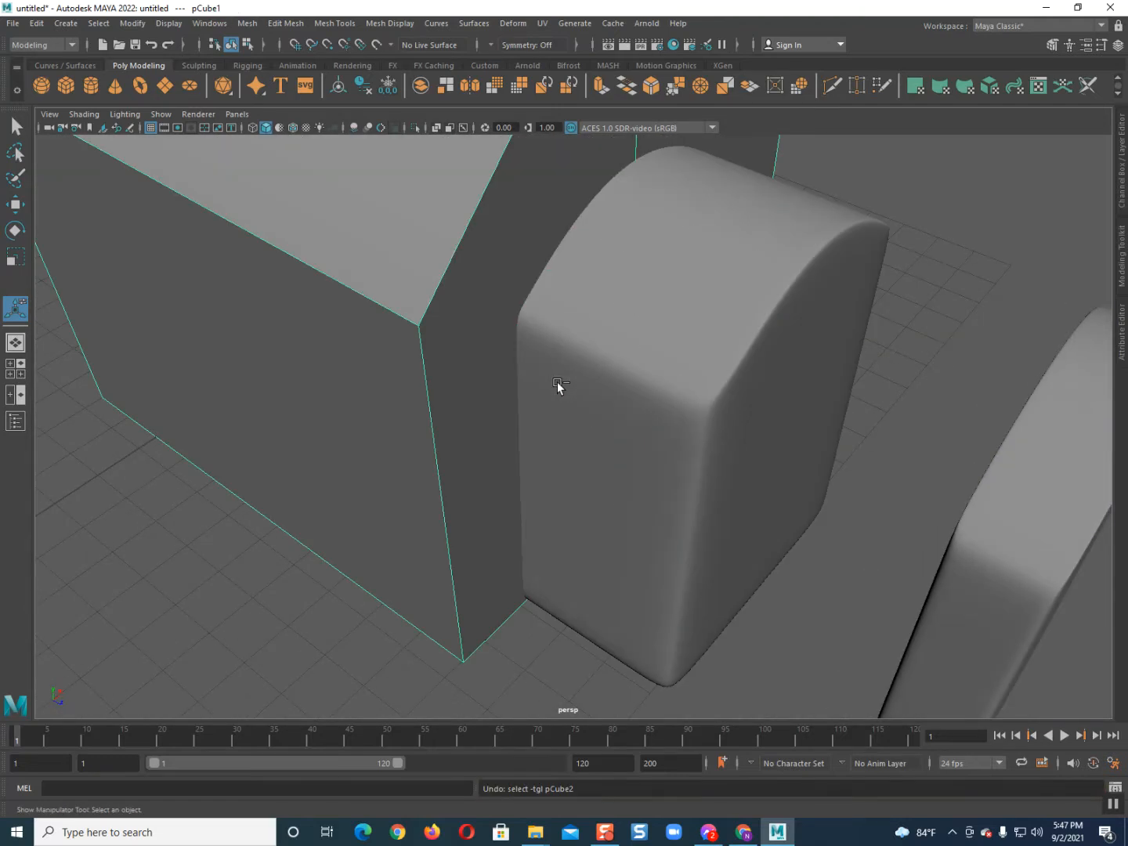
In wireframe display, stretch the embedded arched block lengthwise through the house to a Z scale of about 11.7
left_click(603, 374)
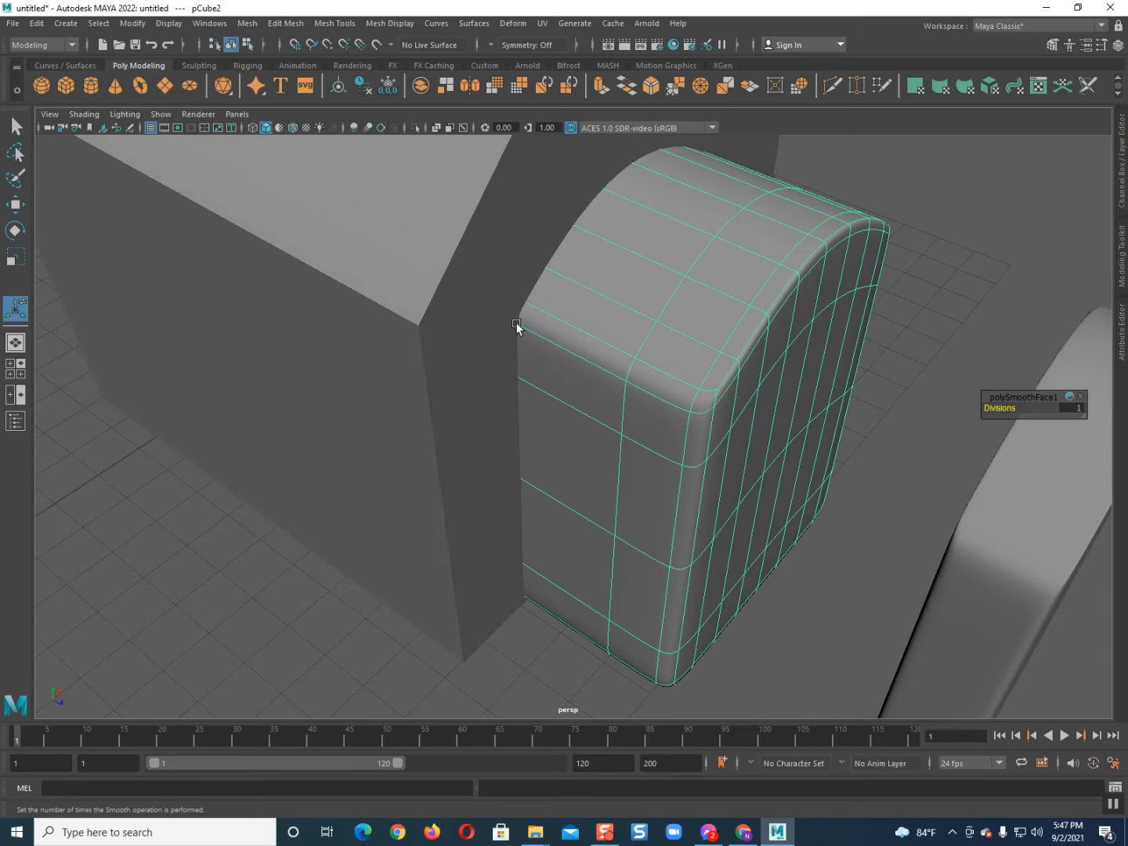
key("f")
key("4")
left_click_drag(517, 328, 603, 434, "alt")
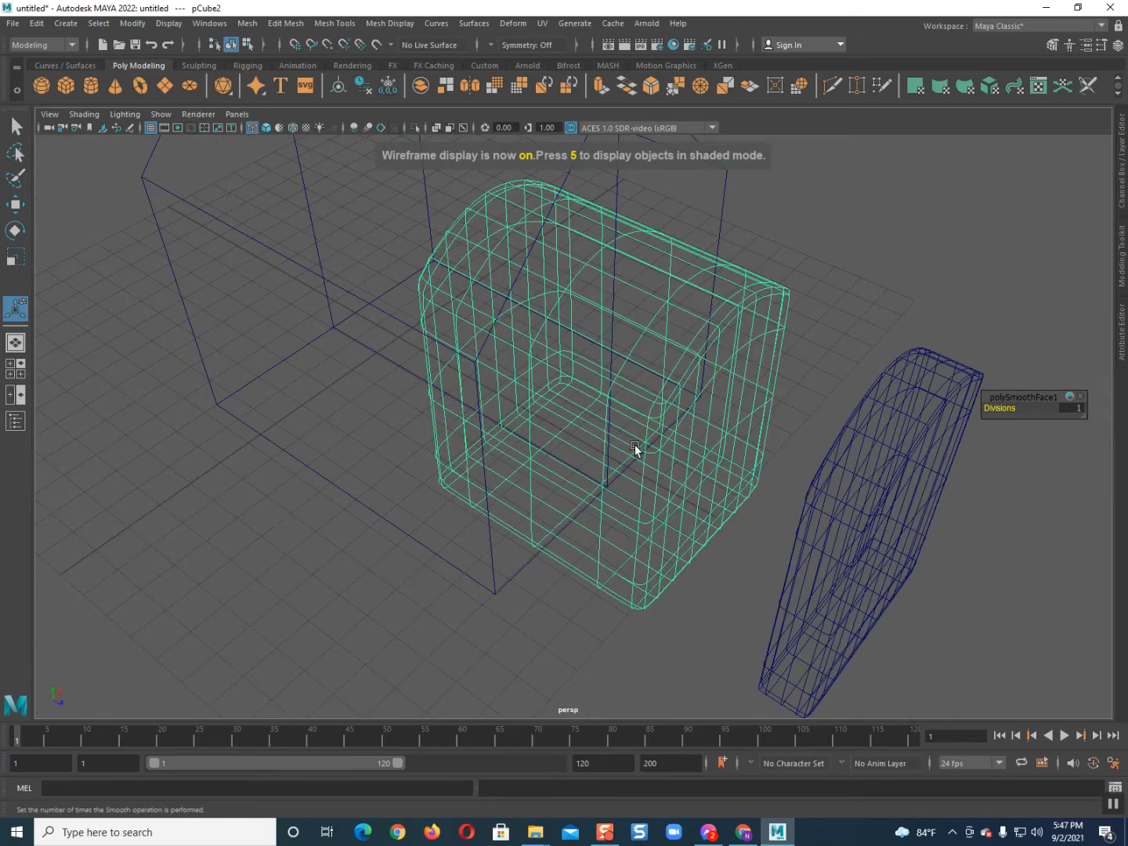
key("w")
left_click_drag(678, 459, 794, 481)
key("r")
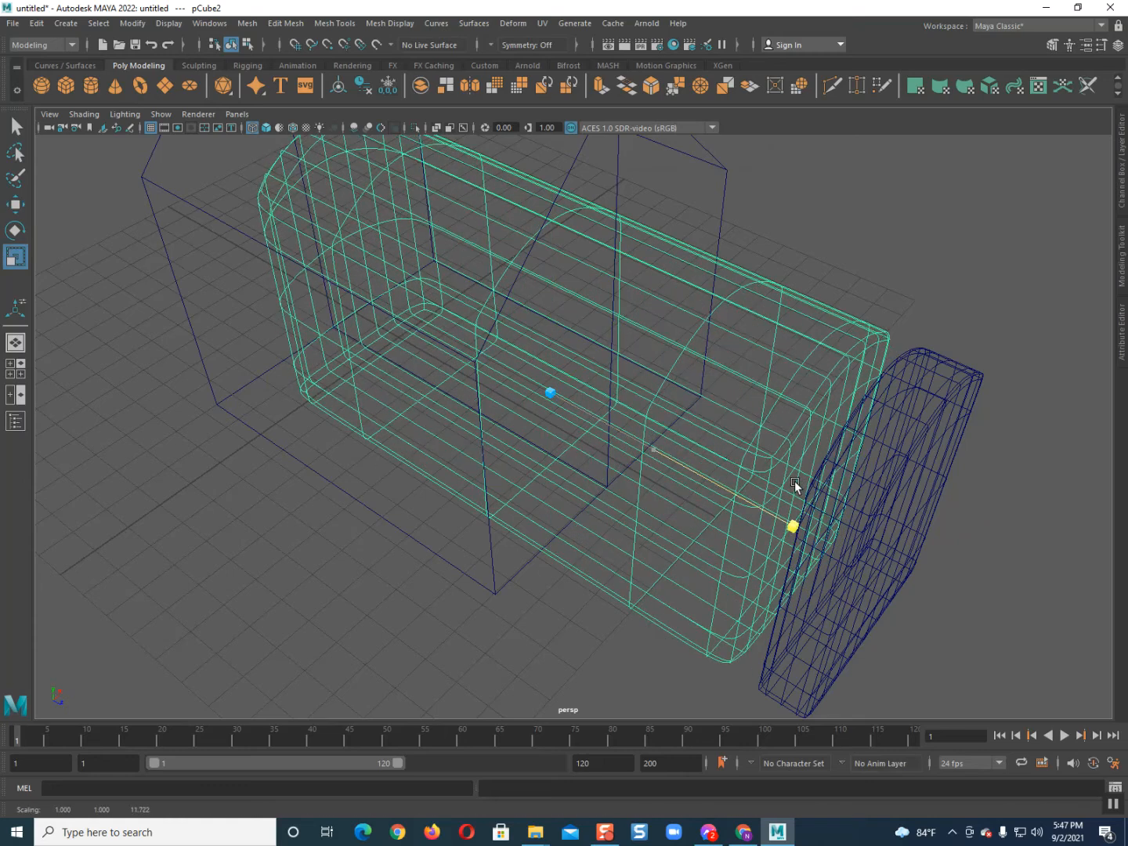
Move the stretched arched block forward along Z so only its back end stays inside the house front
left_click_drag(564, 473, 630, 452, "alt")
key("w")
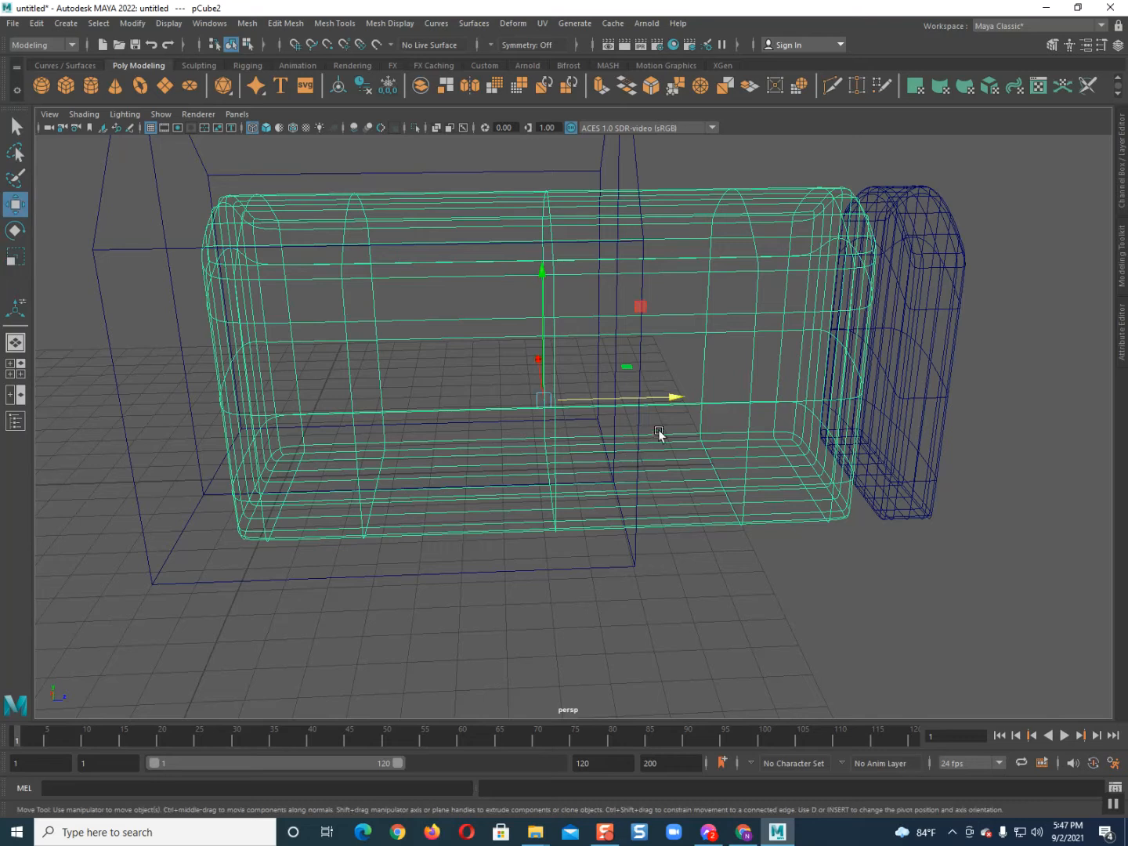
left_click_drag(645, 397, 946, 406)
Subtract the stretched arched block from the house with a Boolean Difference set to Normal classification, and return to shaded display
left_click(447, 432)
left_click_drag(452, 462, 467, 521)
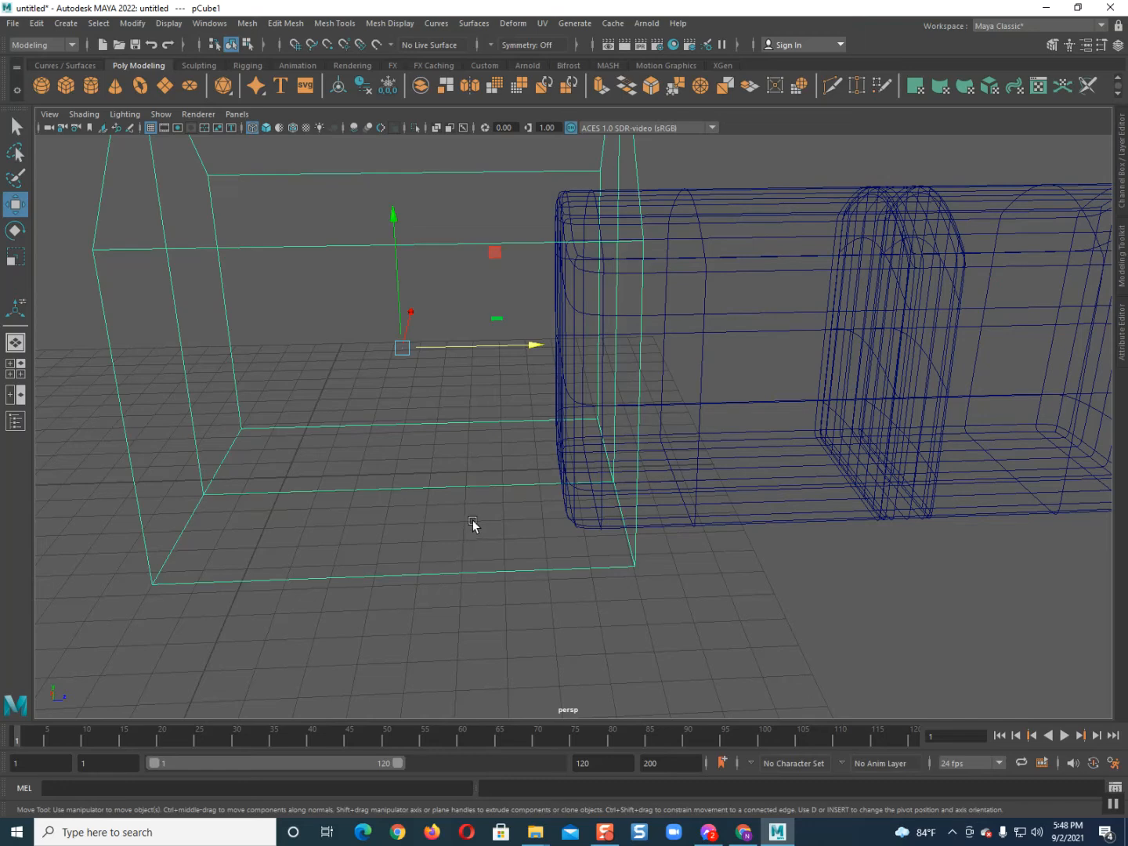
left_click_drag(746, 516, 719, 540)
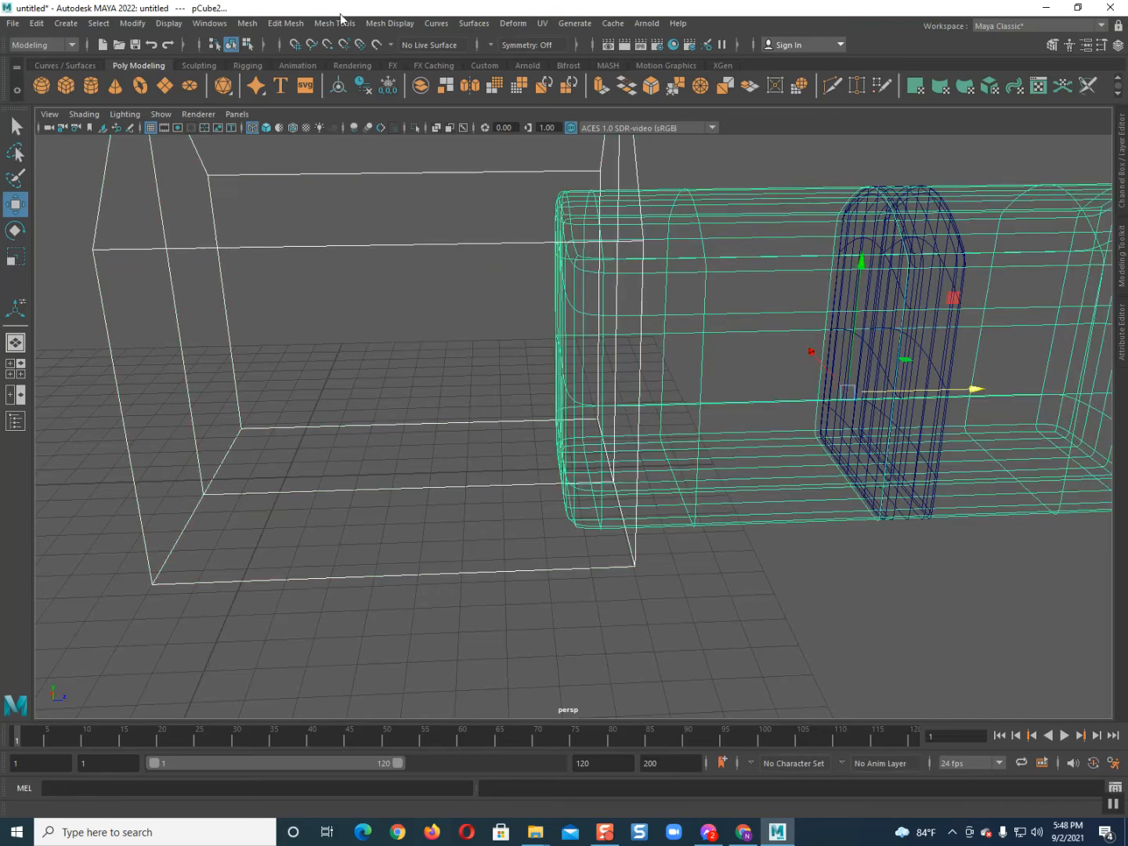
left_click(248, 24)
mouse_move(292, 53)
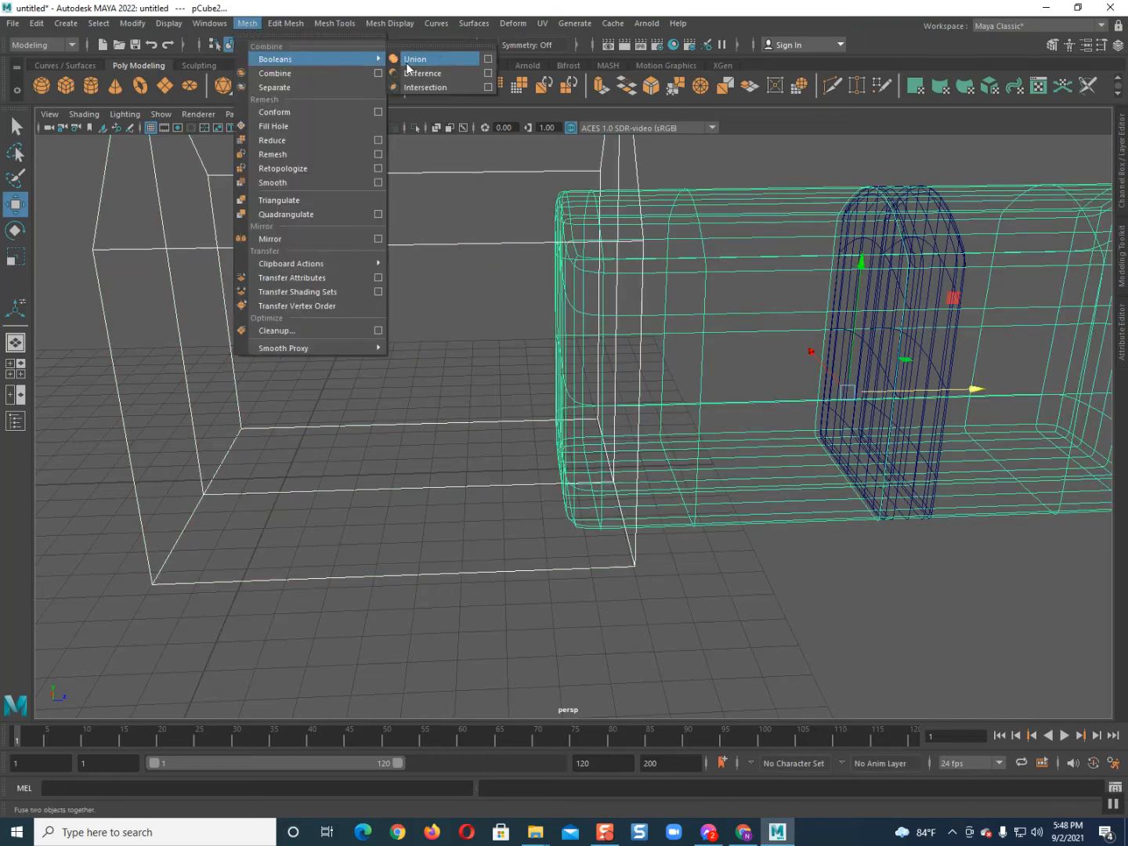
left_click(432, 71)
left_click(1011, 416)
left_click_drag(1052, 418, 1072, 418)
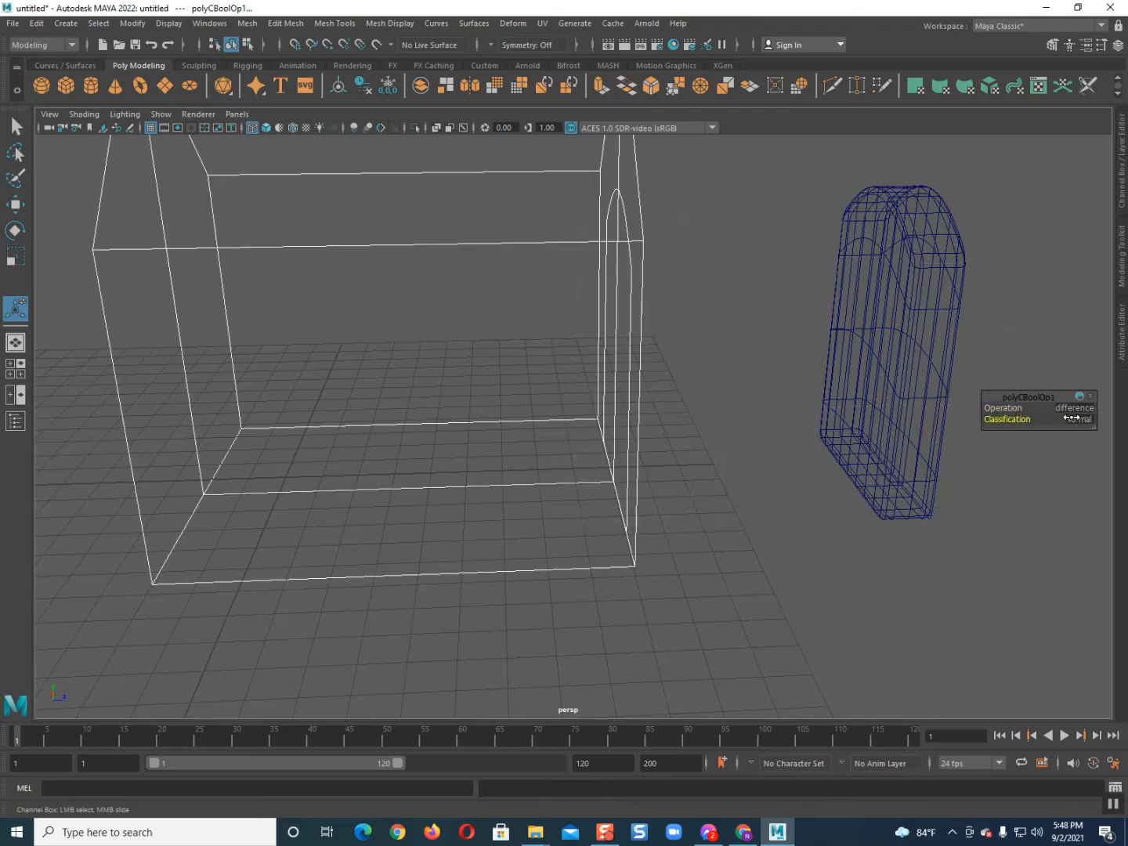
key("5")
left_click_drag(643, 464, 539, 496, "alt")
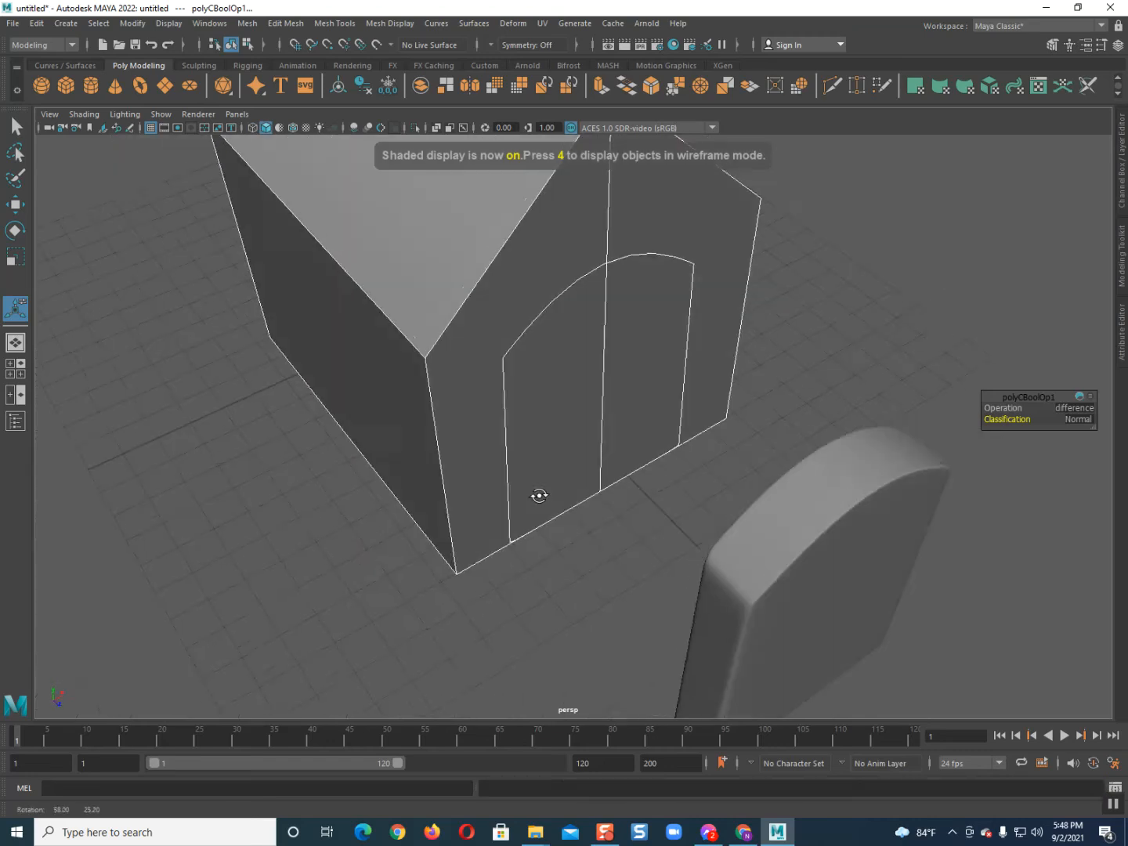
Switch the house to face selection at the arched outline on its front
right_click_drag(539, 496, 585, 520, "alt")
left_click_drag(585, 521, 560, 511, "alt")
left_click_drag(596, 438, 630, 428, "alt")
right_click(657, 342)
right_click_drag(658, 342, 730, 320)
right_click_drag(615, 268, 621, 304)
Try to delete both faces inside the arched outline together, and undo the deletion
left_click(624, 314)
left_click(736, 316, "shift")
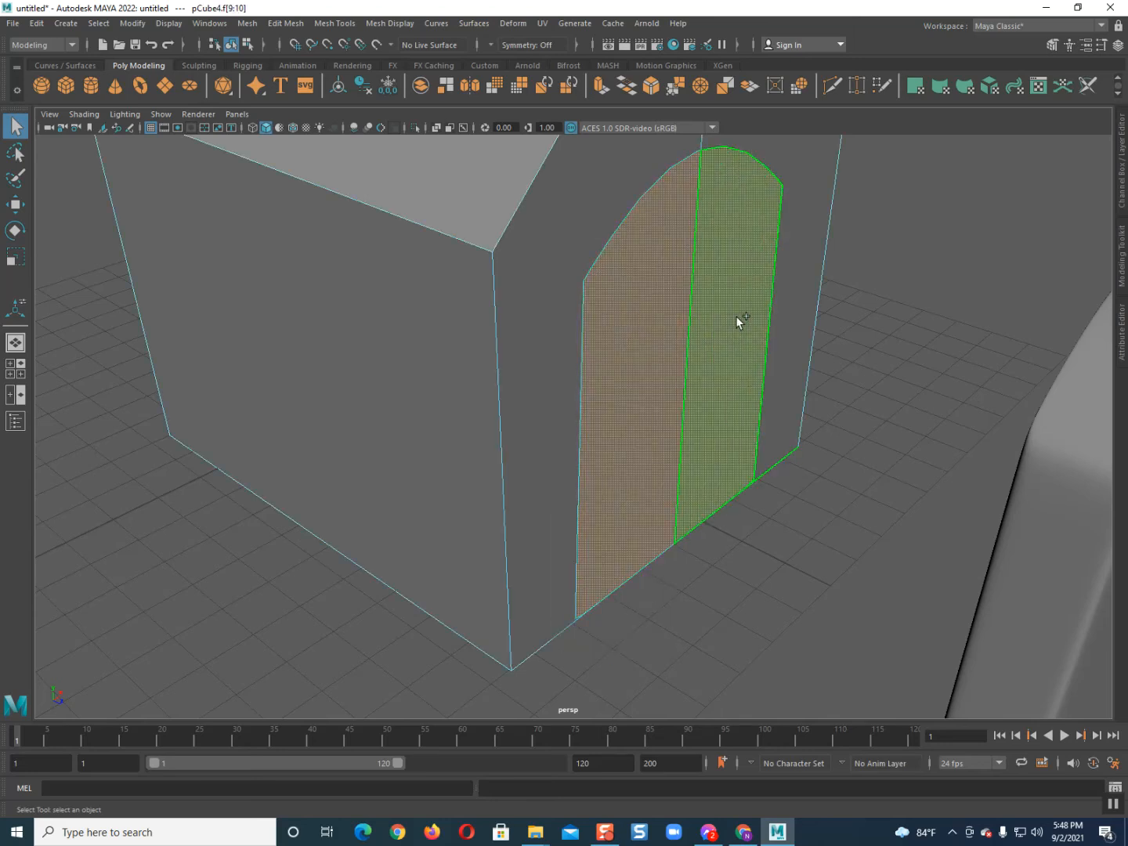
key("Delete")
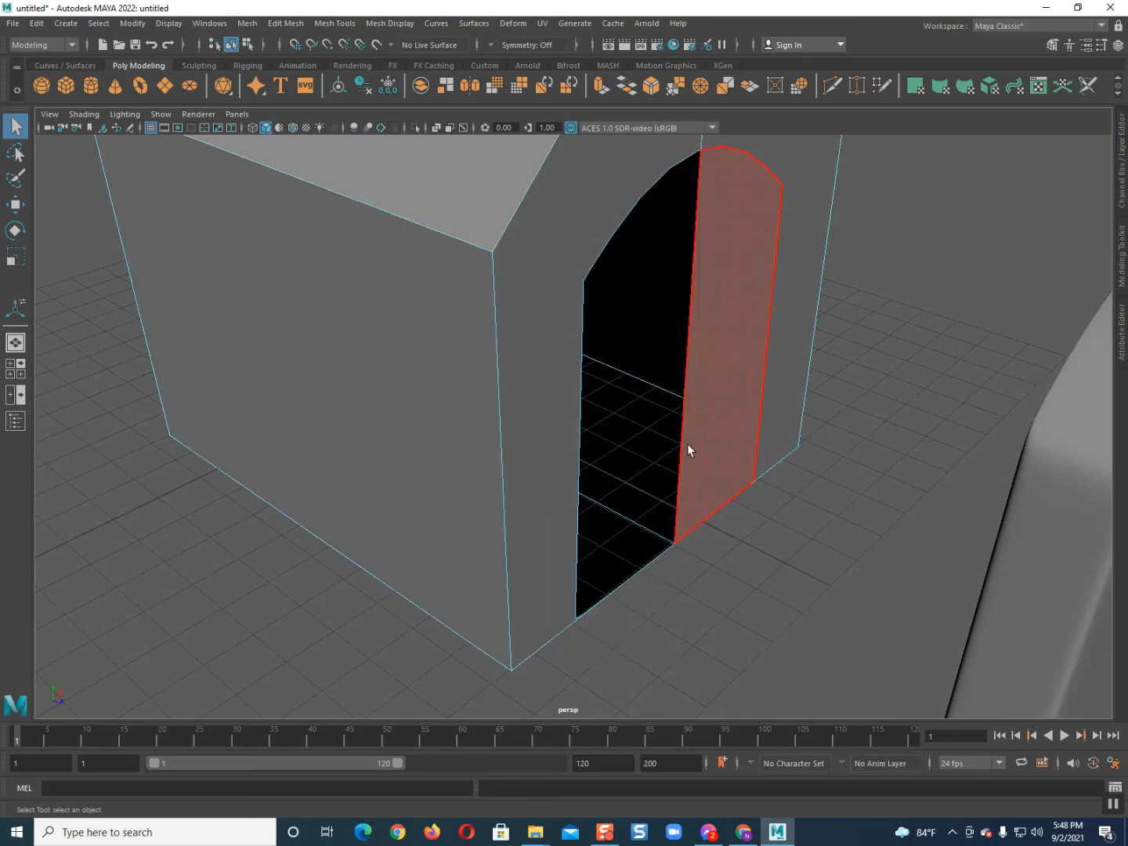
left_click(687, 443)
key("ctrl+z")
key("ctrl+z")
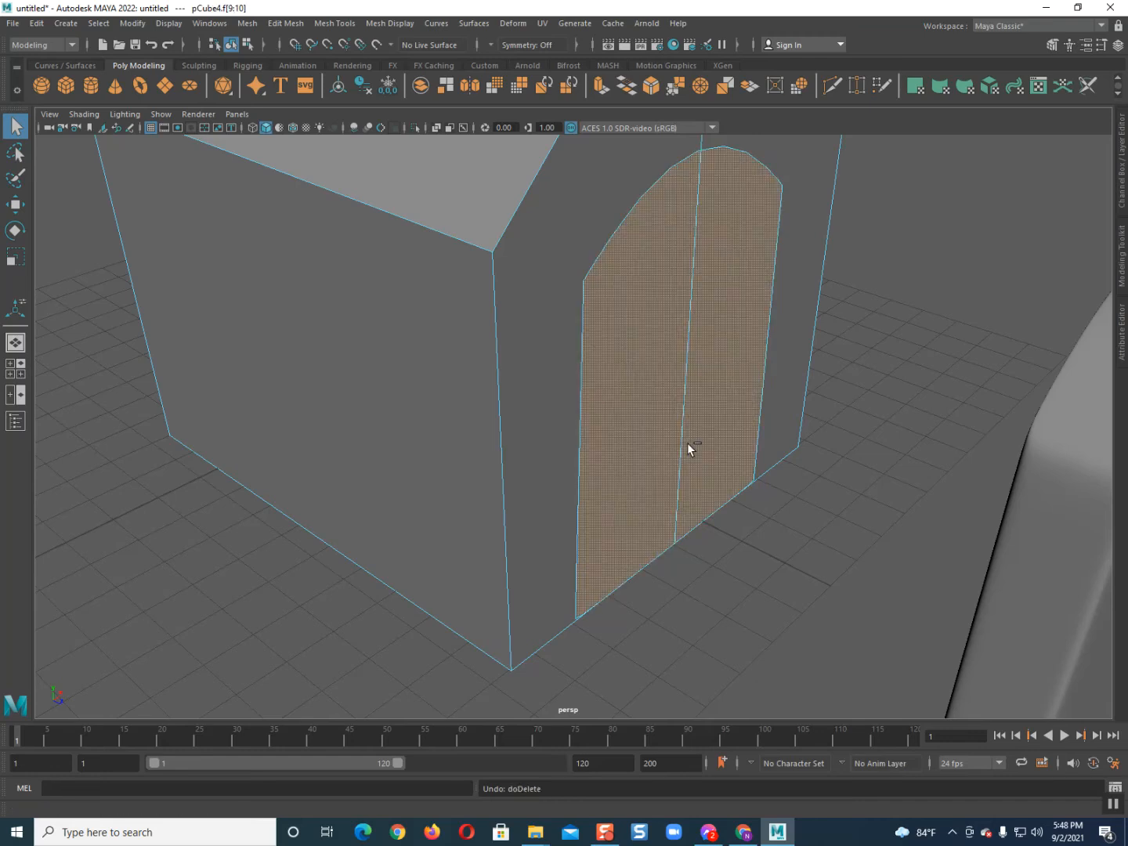
Delete the two faces inside the arched outline one at a time to open the doorway, and return to object selection
left_click(657, 427)
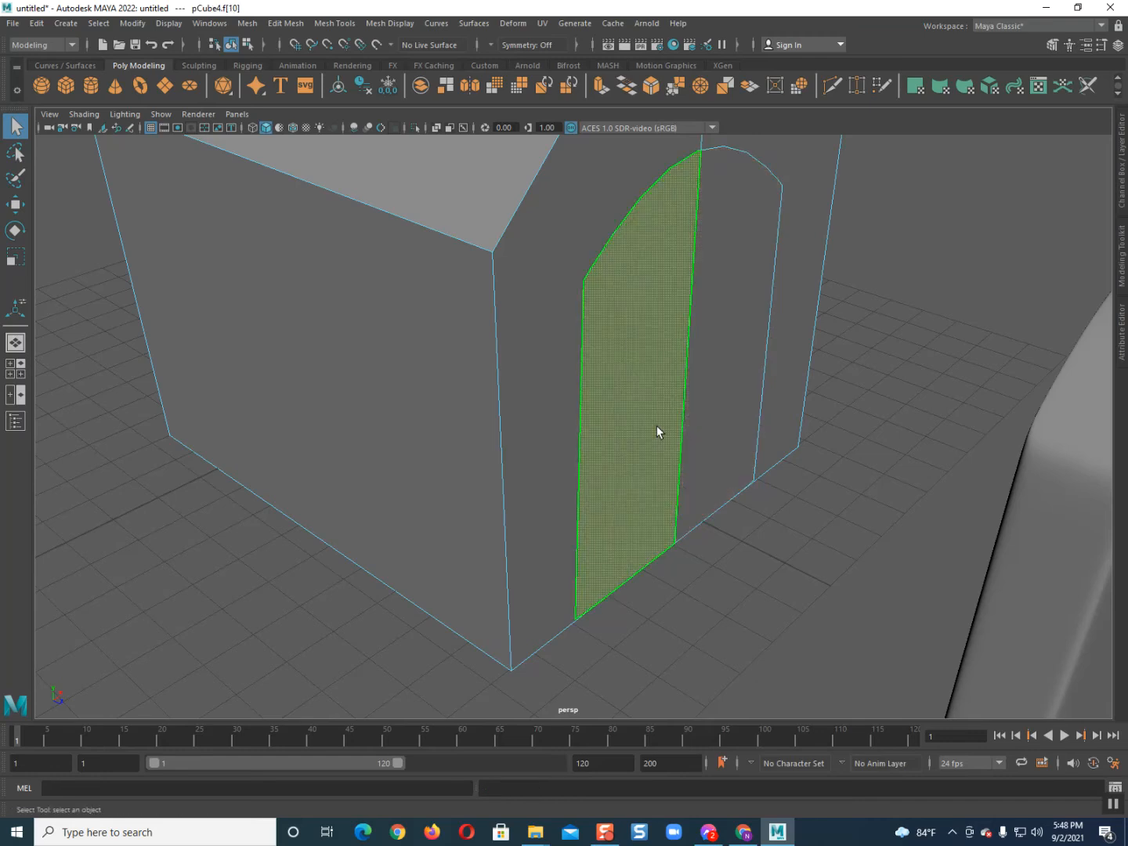
key("Delete")
key("ctrl+z")
key("Delete")
left_click(690, 413)
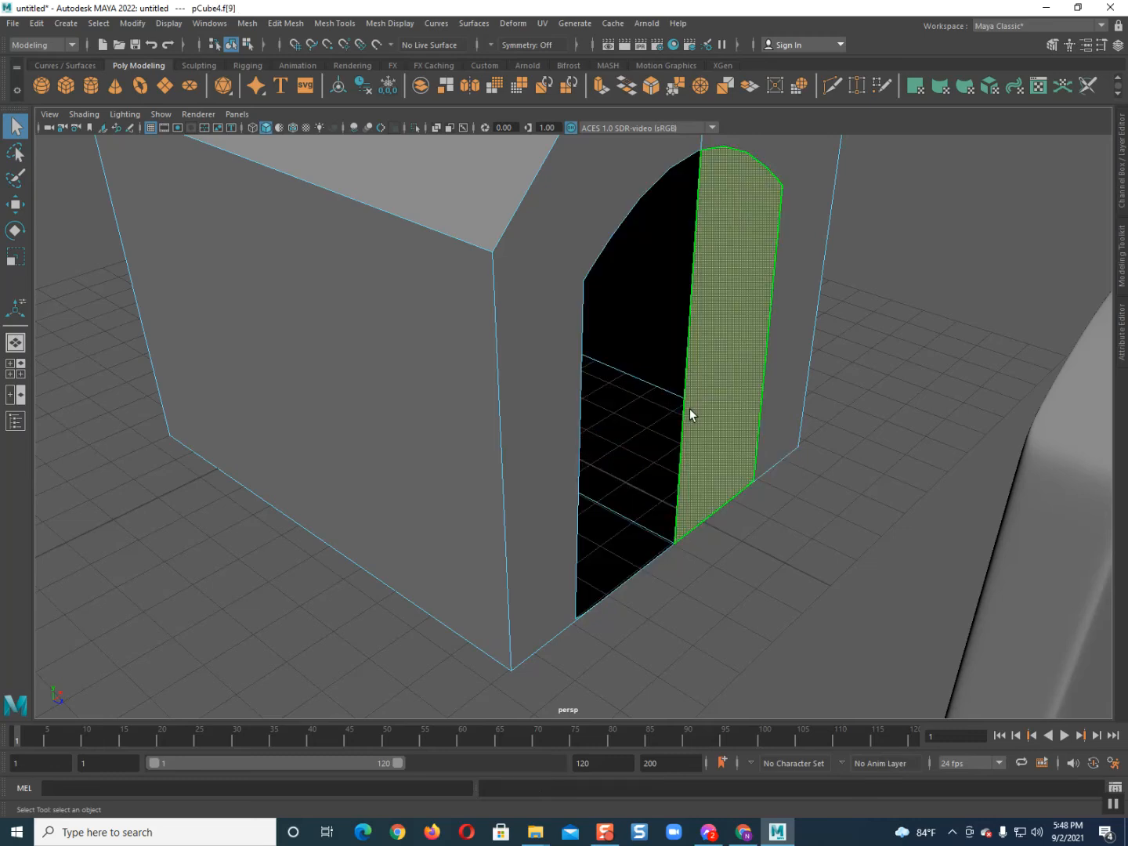
left_click_drag(690, 414, 751, 491, "alt")
key("Delete")
left_click_drag(637, 434, 548, 353, "alt")
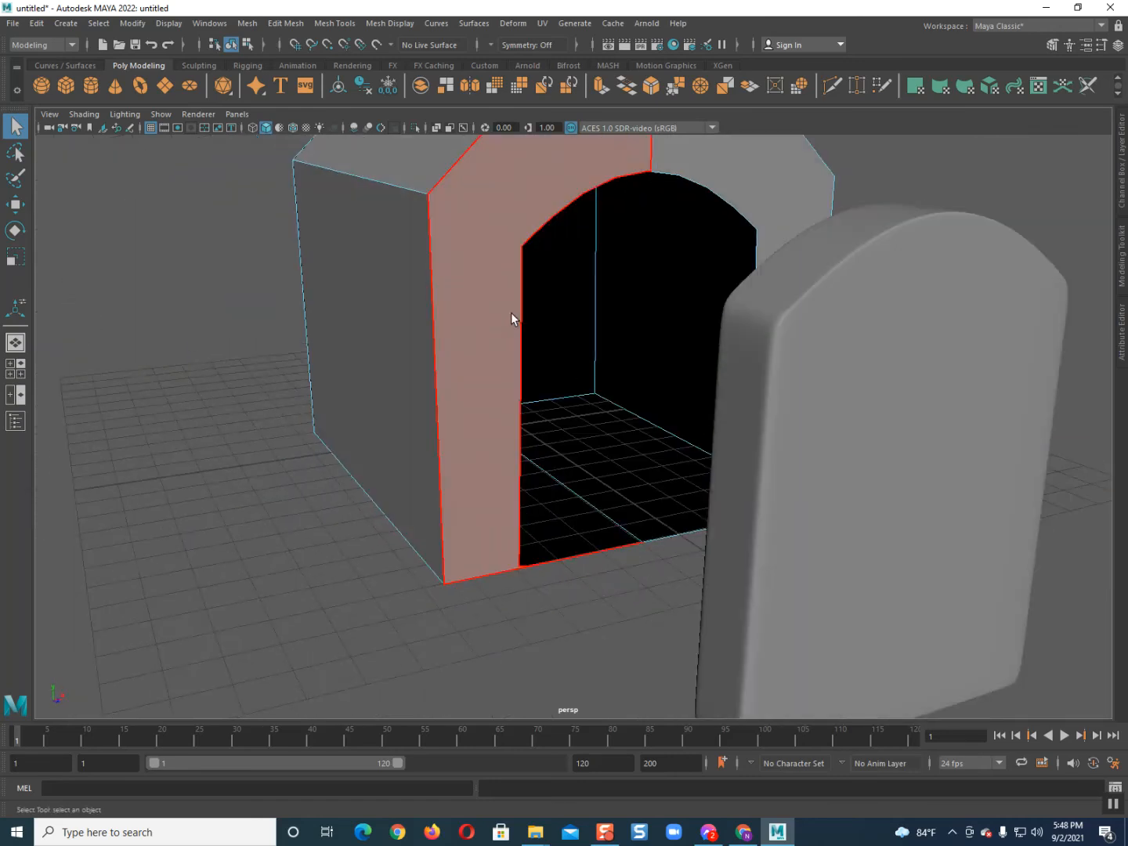
key("F8")
Extrude all faces of the house with a Thickness of 0.1 to make solid walls
left_click_drag(695, 243, 456, 398, "alt")
scroll(457, 395, "up", 1)
middle_click_drag(459, 390, 446, 412, "alt")
scroll(442, 388, "down", 1)
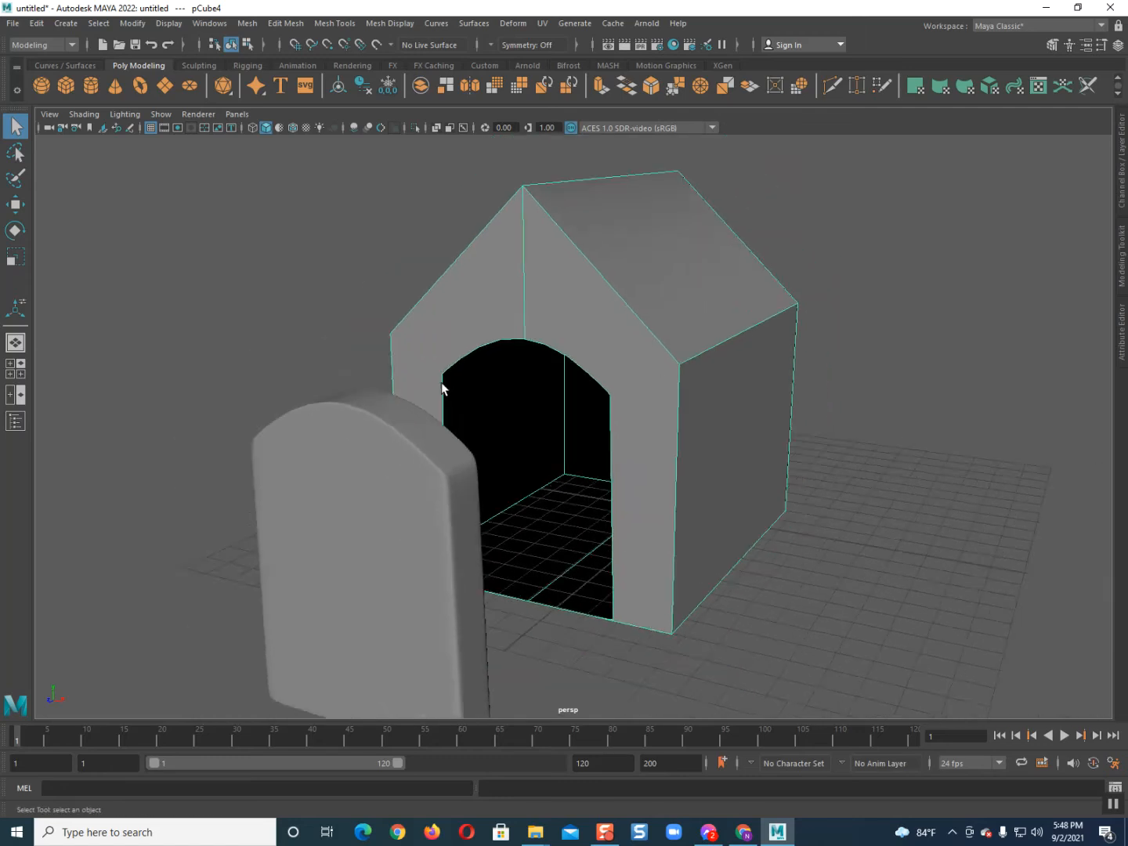
left_click_drag(443, 388, 515, 215, "alt")
left_click(597, 93)
left_click_drag(523, 274, 555, 292, "alt")
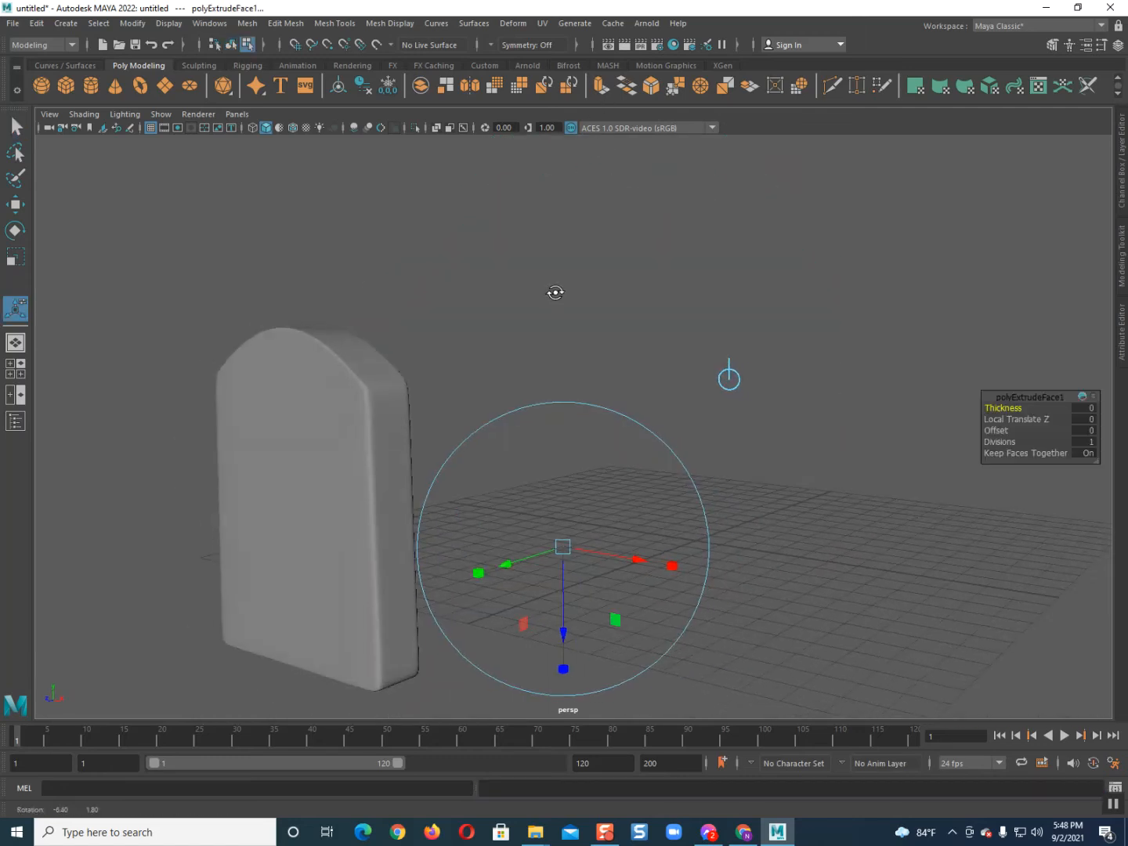
scroll(556, 295, "up", 1)
middle_click_drag(557, 295, 567, 250, "alt")
left_click_drag(1005, 406, 1012, 408)
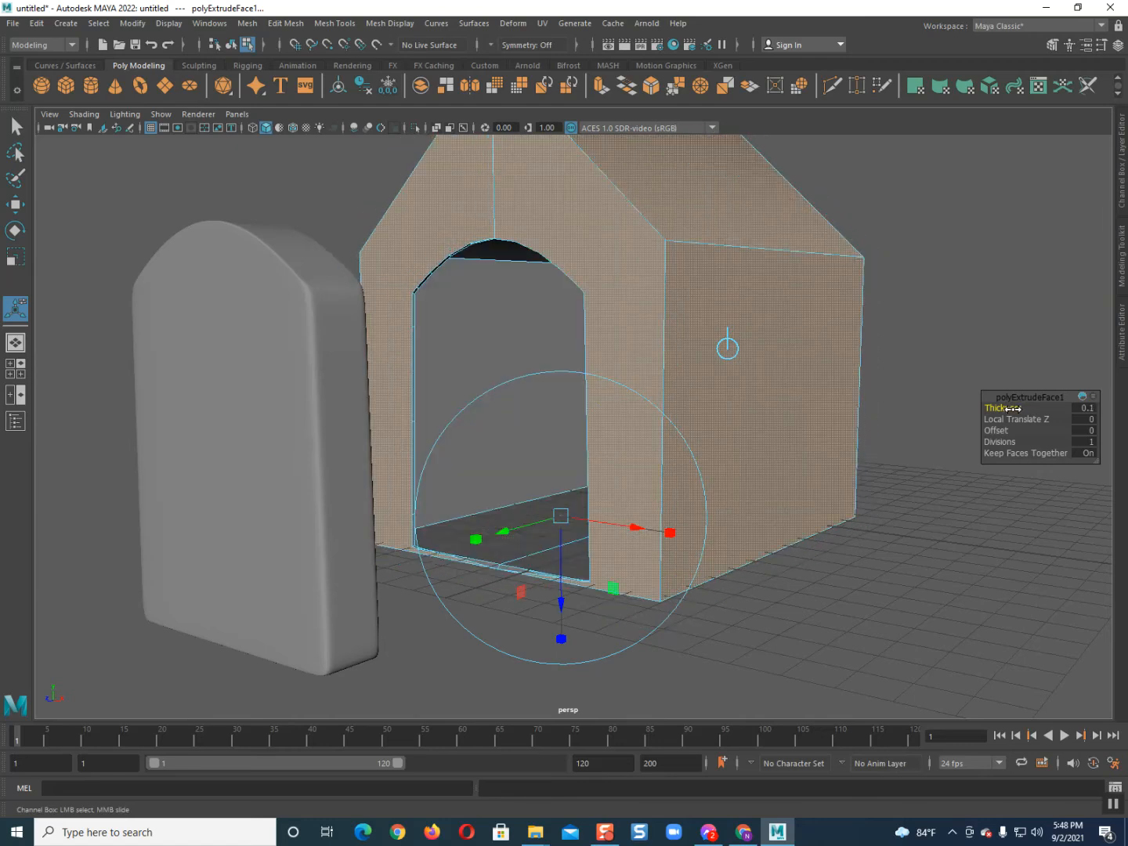
Return the house to object selection and deselect it
left_click_drag(638, 506, 713, 524, "alt")
right_click(649, 417)
right_click_drag(649, 417, 716, 395)
left_click(903, 286)
Move the arched door block back along Z into the doorway of the house
left_click_drag(731, 399, 381, 416, "alt")
left_click(385, 416)
key("w")
left_click_drag(289, 526, 470, 451)
scroll(468, 475, "up", 4)
left_click_drag(548, 483, 446, 577, "alt")
key("r")
key("w")
middle_click_drag(444, 577, 491, 564)
left_click_drag(482, 565, 513, 538, "alt")
Try to fill the gaps at the door's upper corners by moving the corner vertices outward along X
right_click_drag(578, 336, 531, 329)
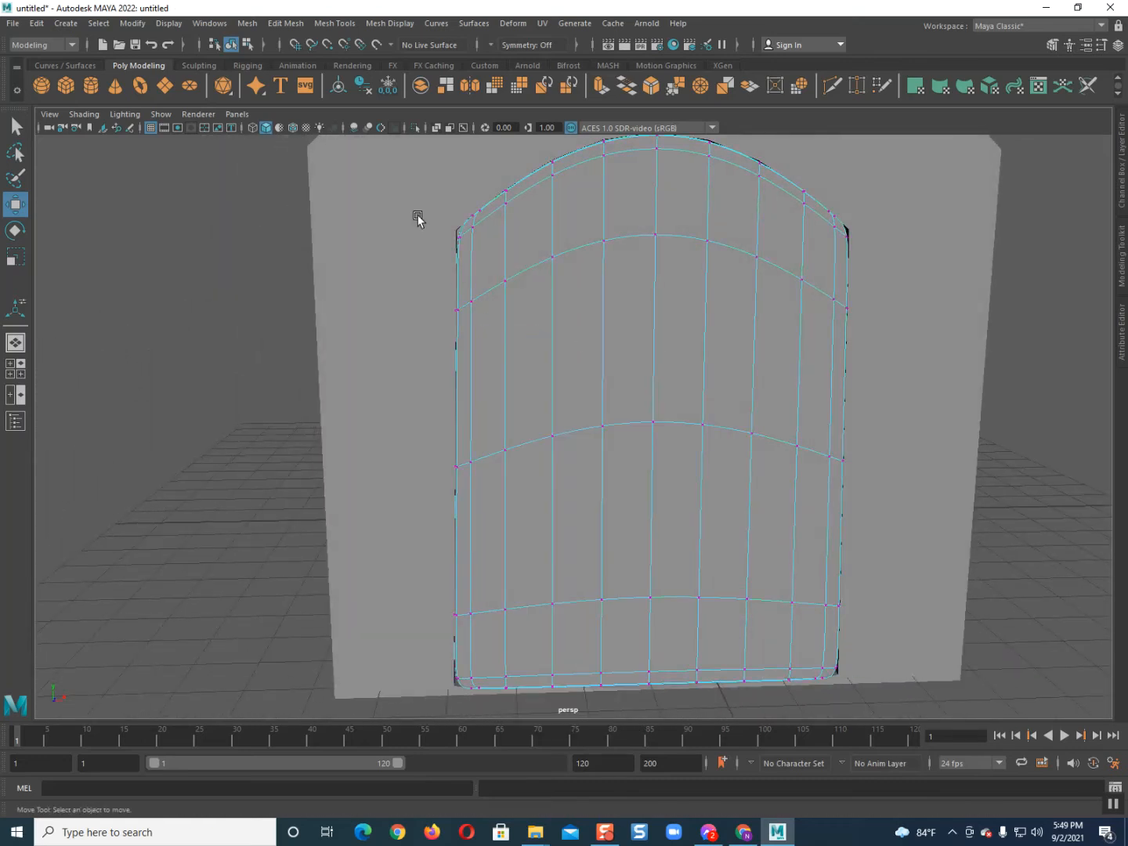
left_click_drag(482, 246, 483, 243)
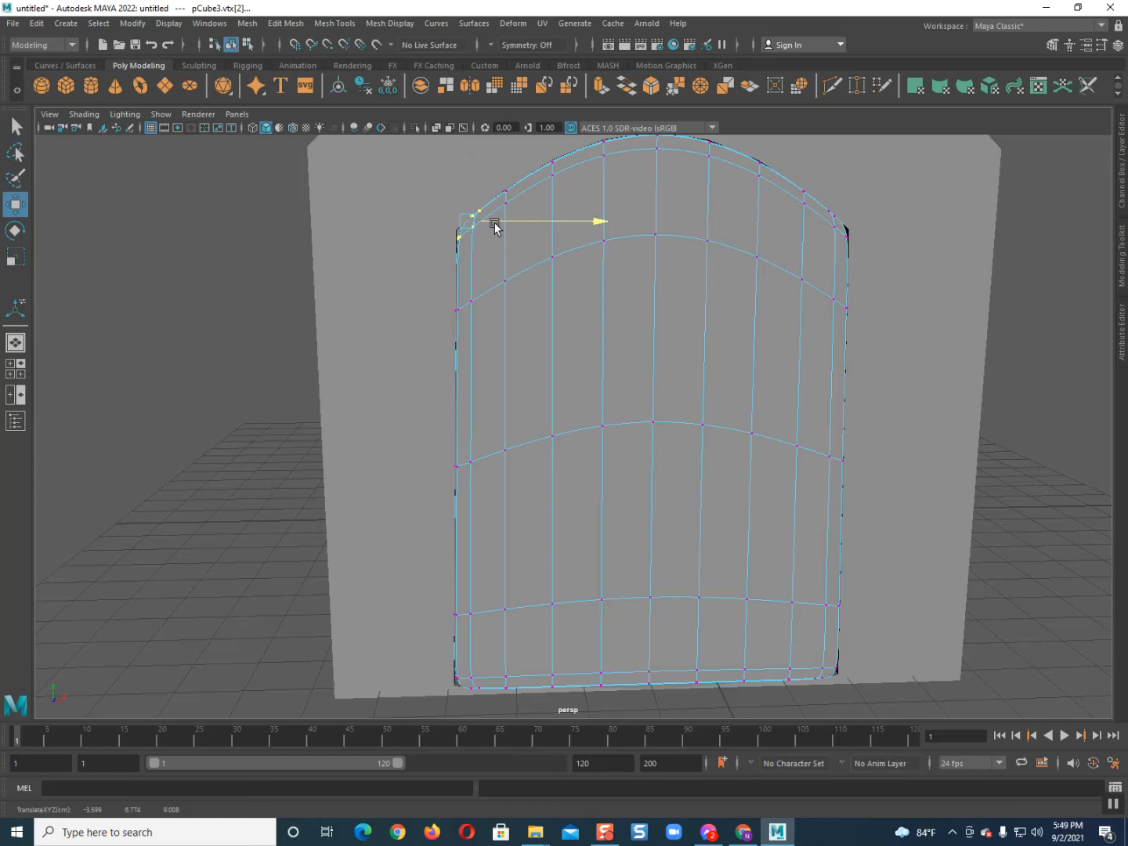
left_click_drag(831, 188, 924, 230)
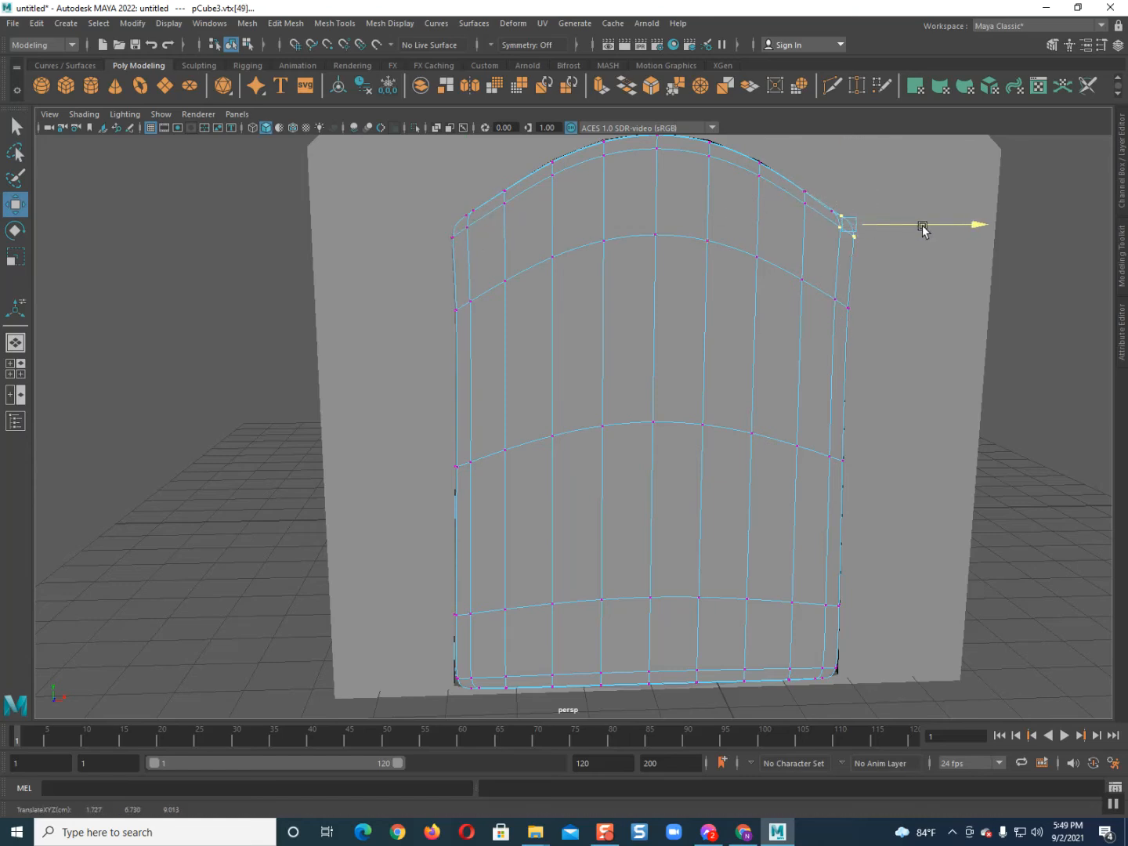
left_click_drag(710, 265, 694, 270, "alt")
key("F8")
left_click(224, 313)
left_click_drag(224, 312, 566, 398, "alt")
Undo the vertex moves at the door's upper corners
key("ctrl+z")
key("ctrl+z")
key("ctrl+z")
key("ctrl+z")
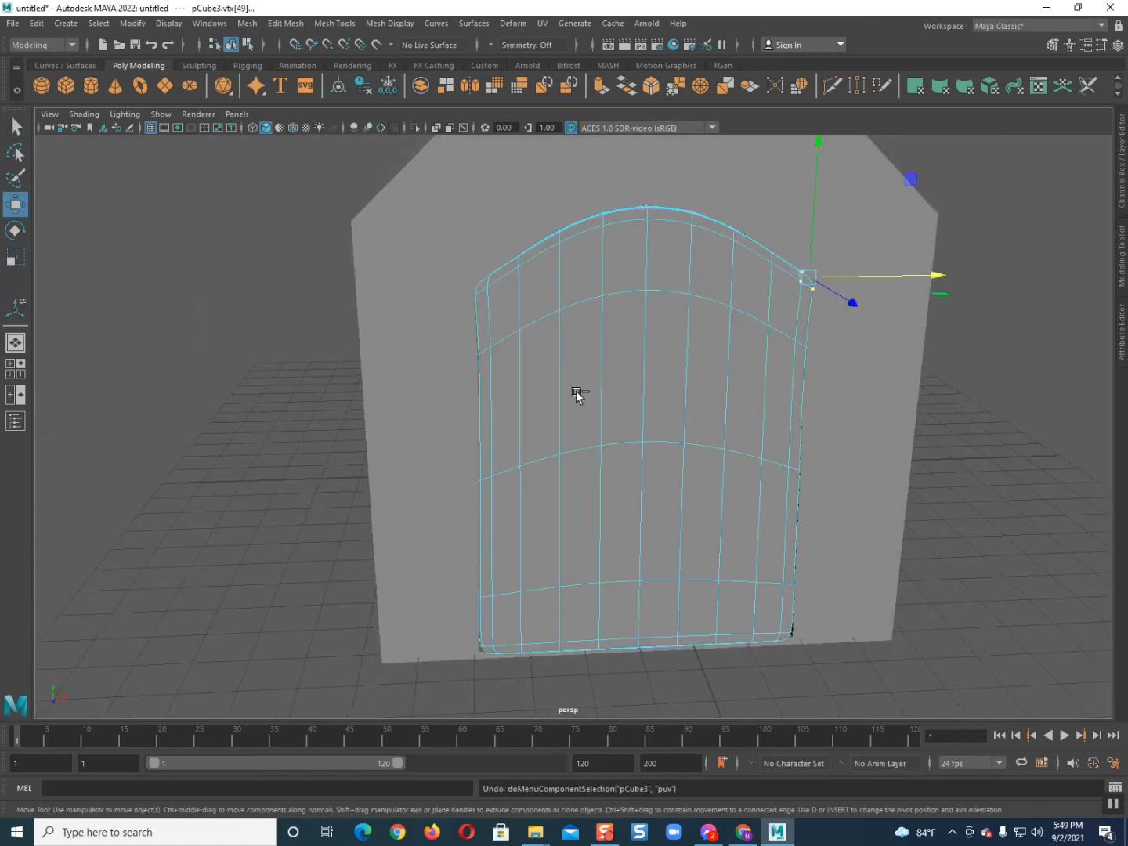
Return the door to object selection and scale it slightly along X to fit the doorway
right_click_drag(553, 307, 622, 288)
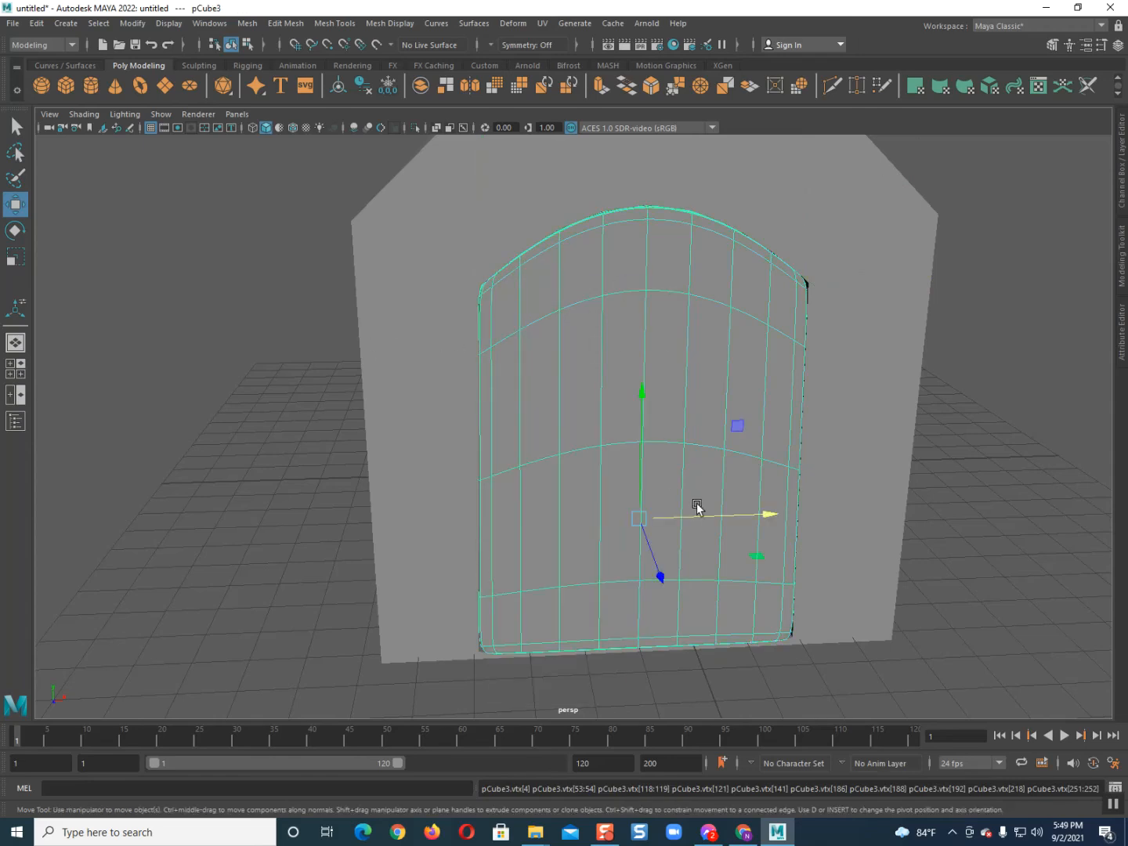
key("r")
mouse_move(705, 519)
left_mouse_down()
mouse_move(736, 526)
mouse_move(750, 558)
mouse_move(718, 496)
left_mouse_up()
In wireframe display, move the door's pivot along X to its left vertical edge as a hinge point
key("4")
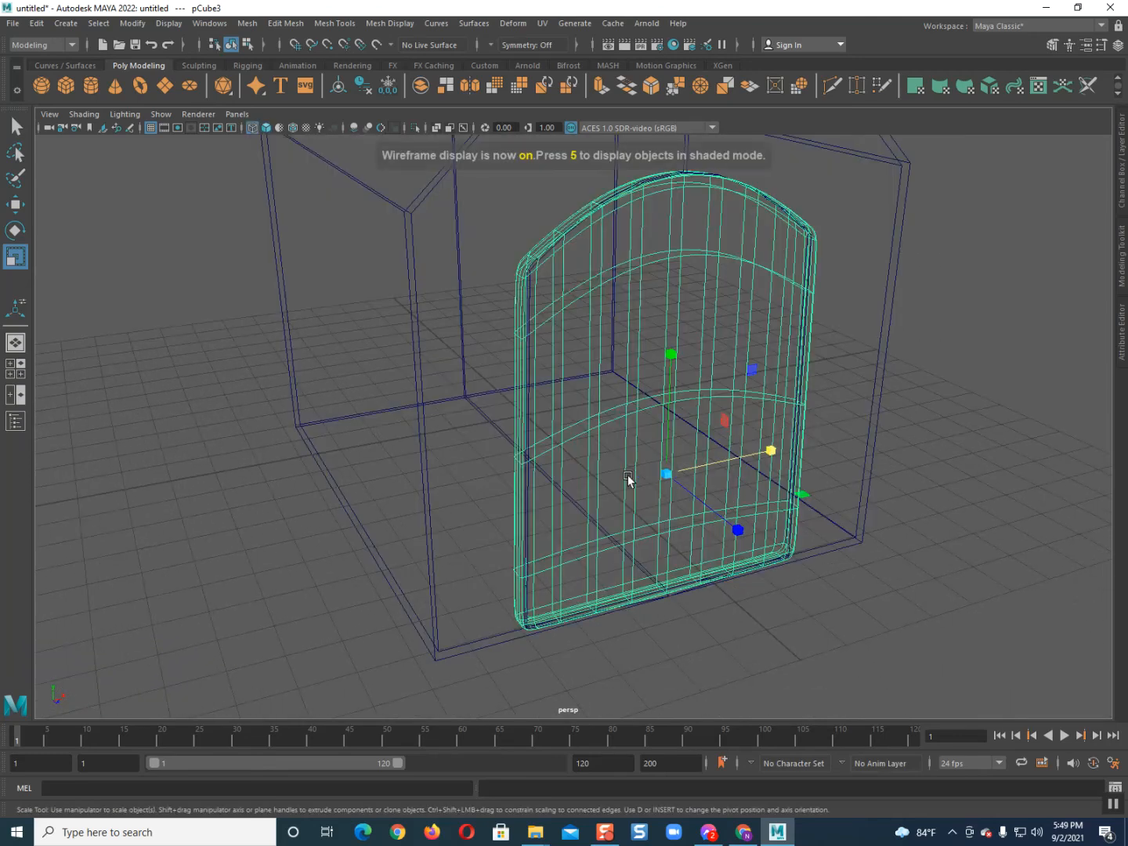
key("d")
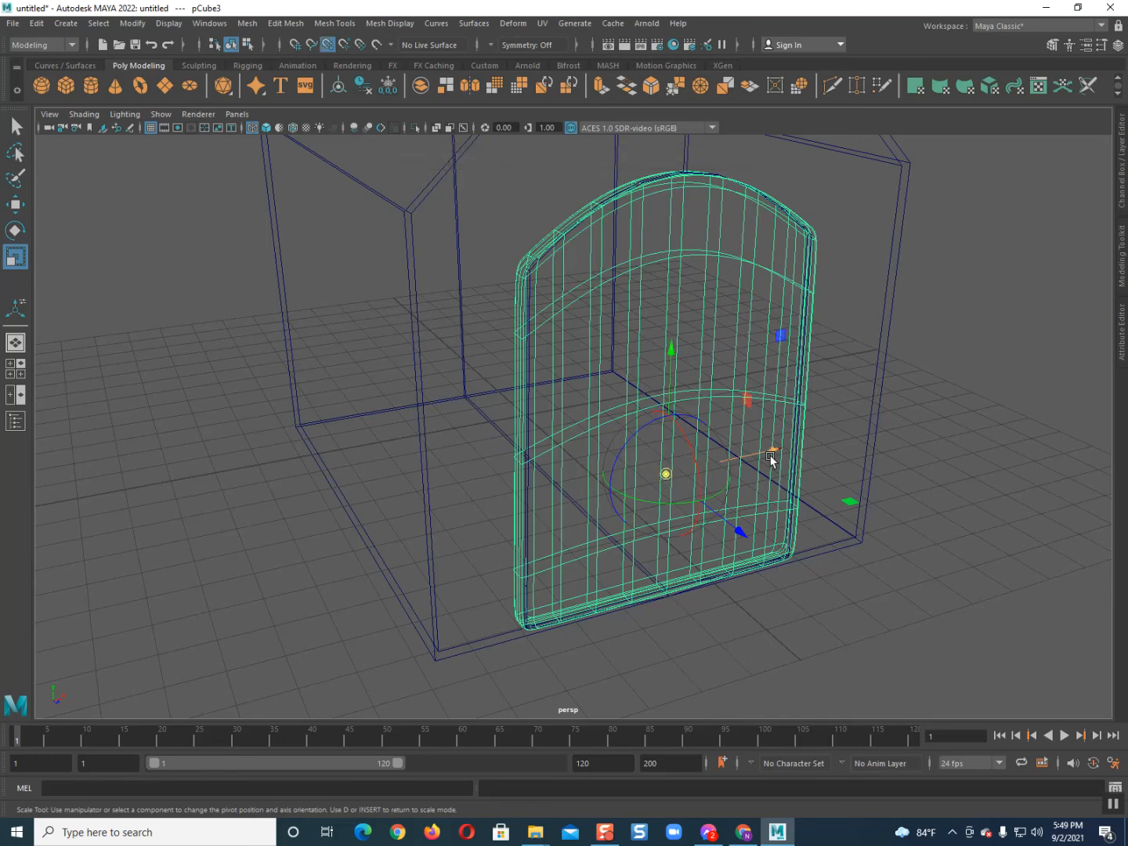
left_click_drag(771, 456, 744, 453)
mouse_move(464, 528)
left_mouse_down()
mouse_move(333, 541)
mouse_move(445, 532)
left_mouse_up()
key("d")
scroll(557, 531, "up", 2)
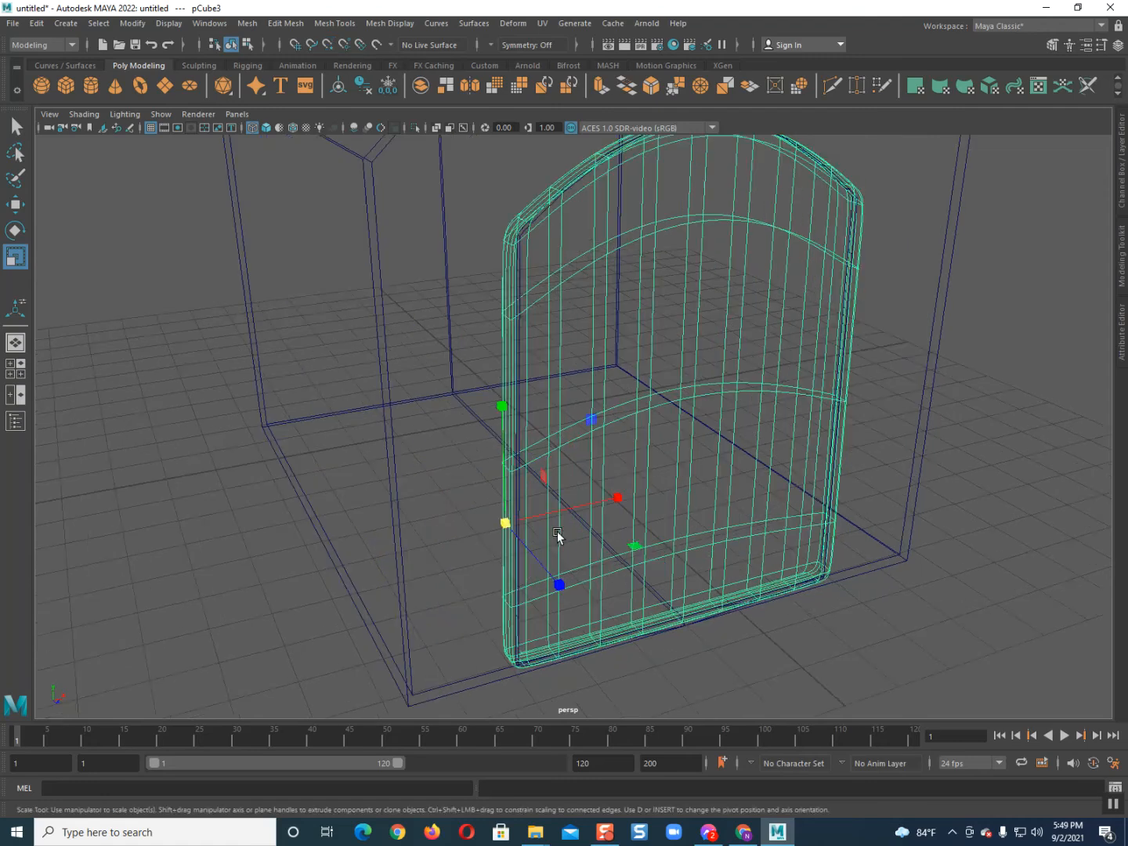
In shaded display, select the two sloped roof faces of the house and duplicate them as a separate mesh
key("5")
mouse_move(572, 517)
left_mouse_down("alt")
mouse_move(602, 538)
mouse_move(555, 530)
mouse_move(553, 550)
mouse_move(553, 522)
mouse_move(375, 521)
mouse_move(539, 526)
mouse_move(571, 525)
mouse_move(427, 518)
mouse_move(652, 506)
mouse_move(549, 529)
mouse_move(514, 523)
mouse_move(534, 532)
mouse_move(503, 533)
mouse_move(592, 521)
mouse_move(539, 567)
mouse_move(486, 519)
mouse_move(611, 498)
mouse_move(595, 640)
mouse_move(602, 491)
left_mouse_up("alt")
key("e")
left_click(297, 490)
left_click(612, 468)
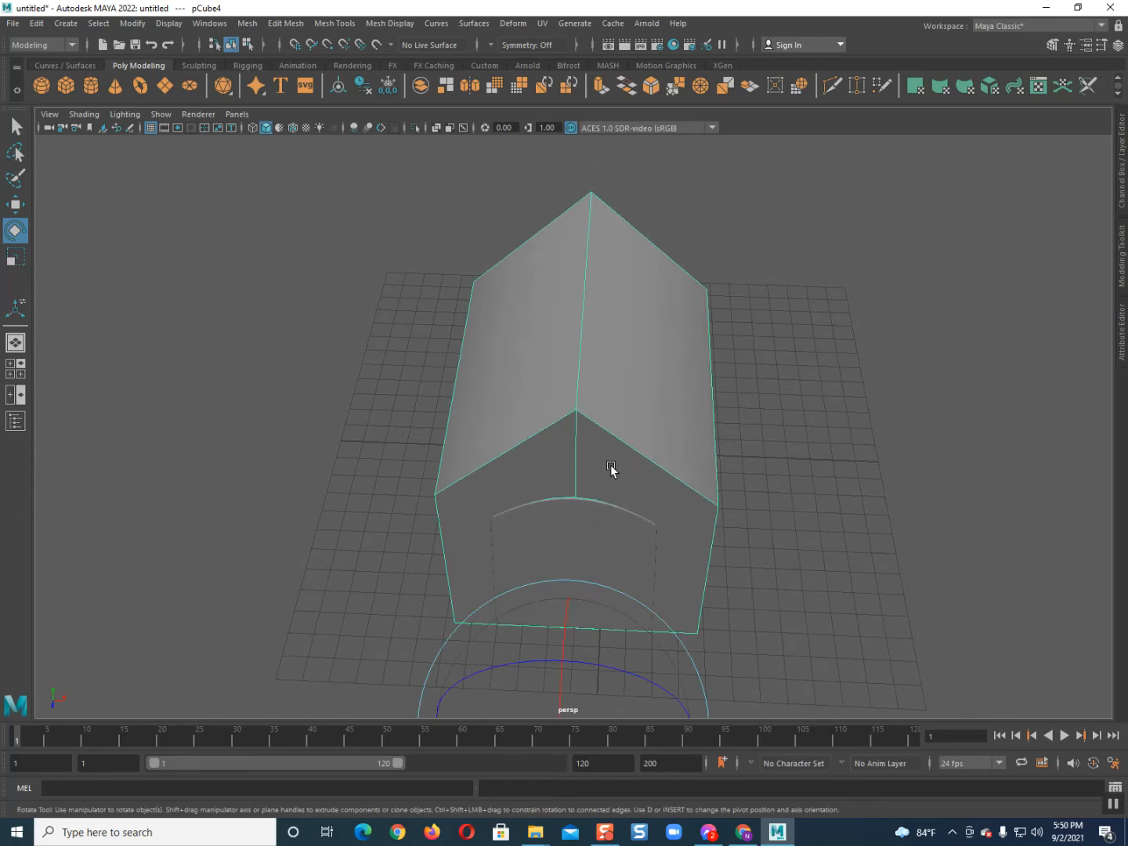
right_click_drag(612, 469, 576, 516, "alt")
right_click_drag(580, 352, 577, 374)
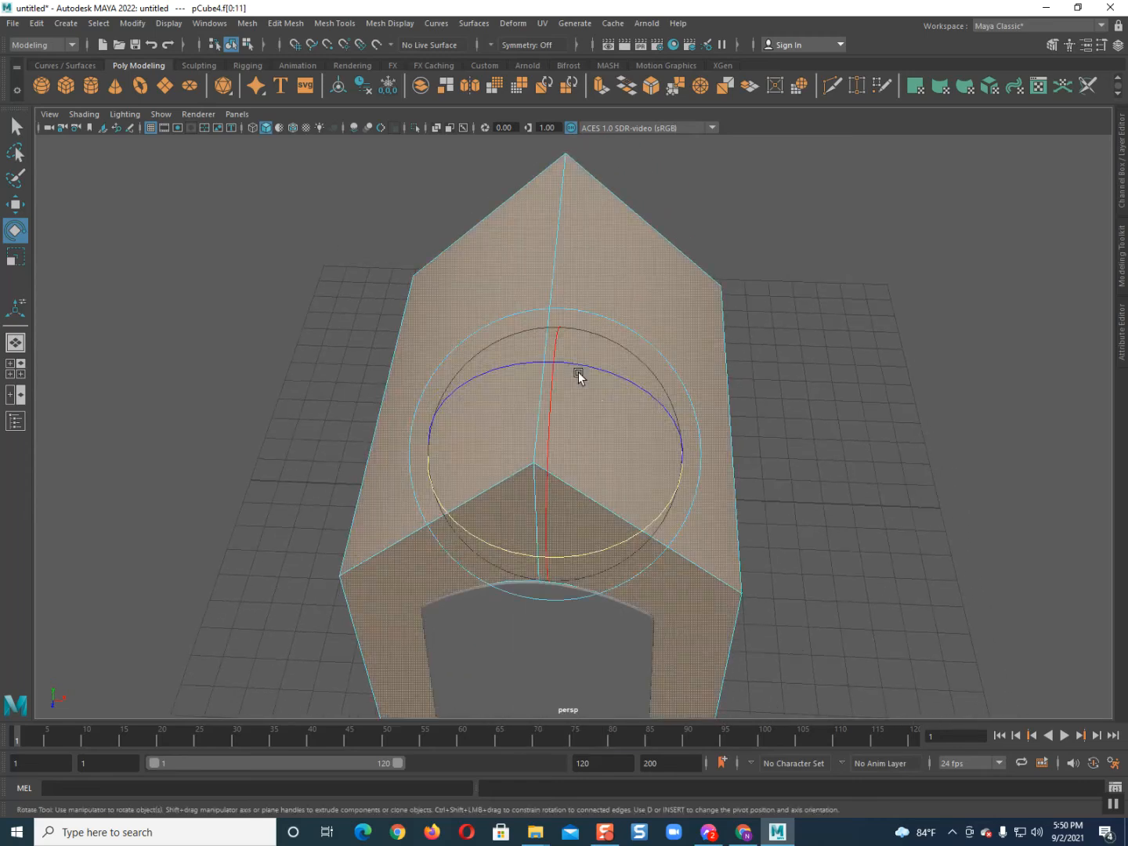
left_click(686, 313)
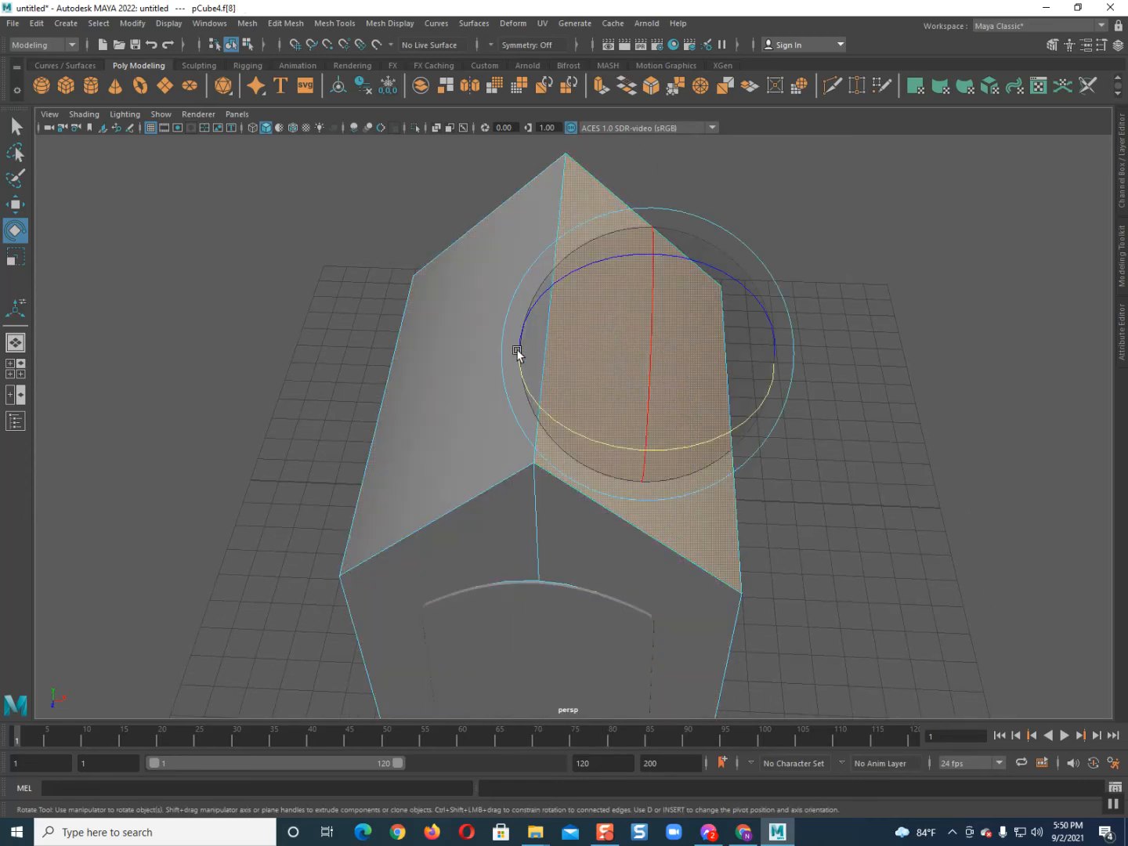
left_click(451, 352, "shift")
right_click(646, 298, "shift")
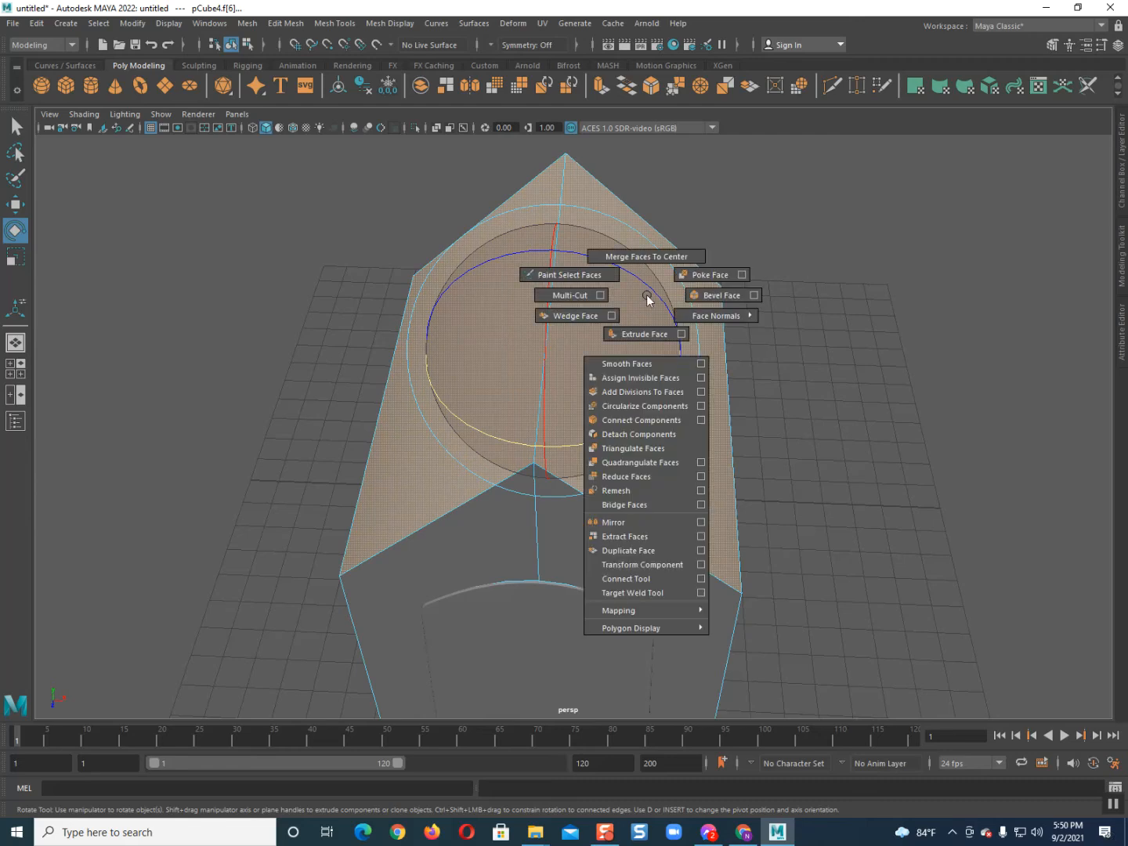
left_click(636, 552)
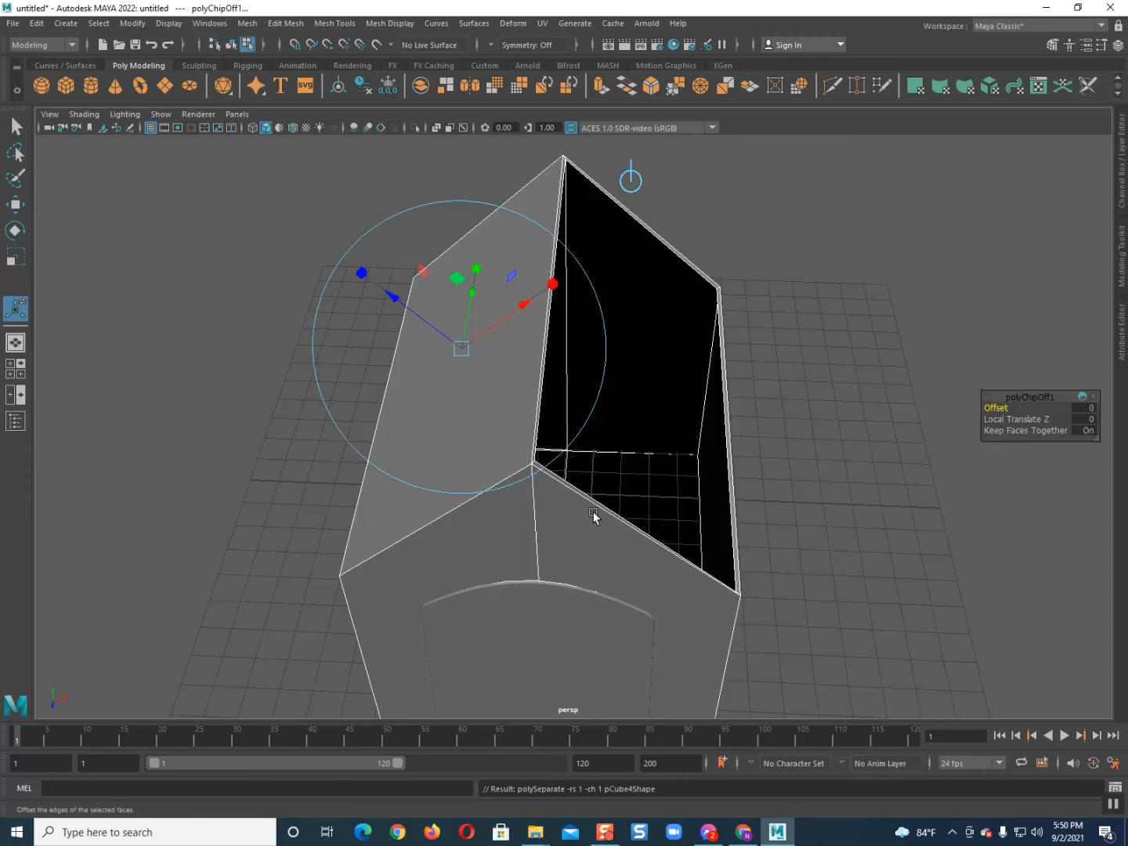
Offset the duplicated roof faces outward above the house, and return to object selection with the roof piece selected
left_click_drag(600, 535, 481, 373, "alt")
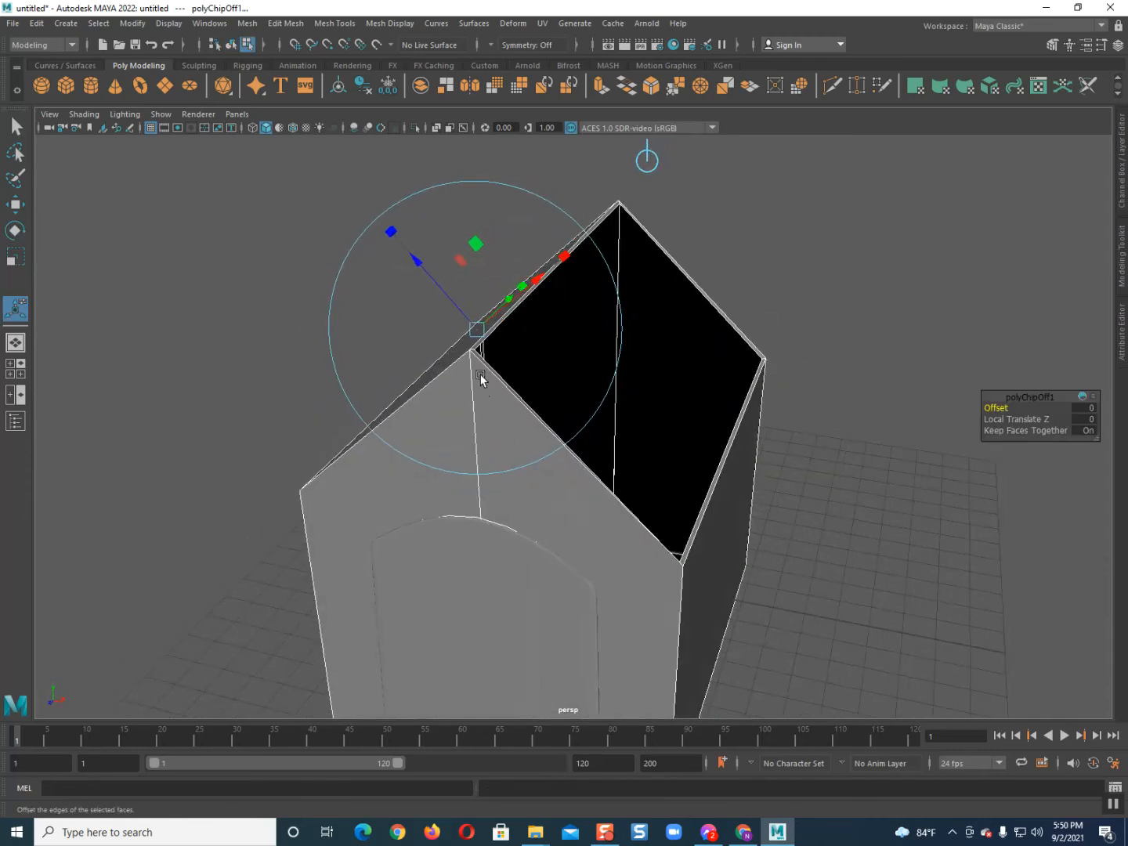
left_click_drag(462, 310, 484, 352)
right_click_drag(485, 357, 610, 311)
scroll(696, 354, "down", 3)
left_click(647, 356)
Examine the door's fit in the doorway, especially along its lower edge, in shaded and wireframe display
left_click_drag(646, 355, 570, 349, "alt")
scroll(605, 408, "up", 5)
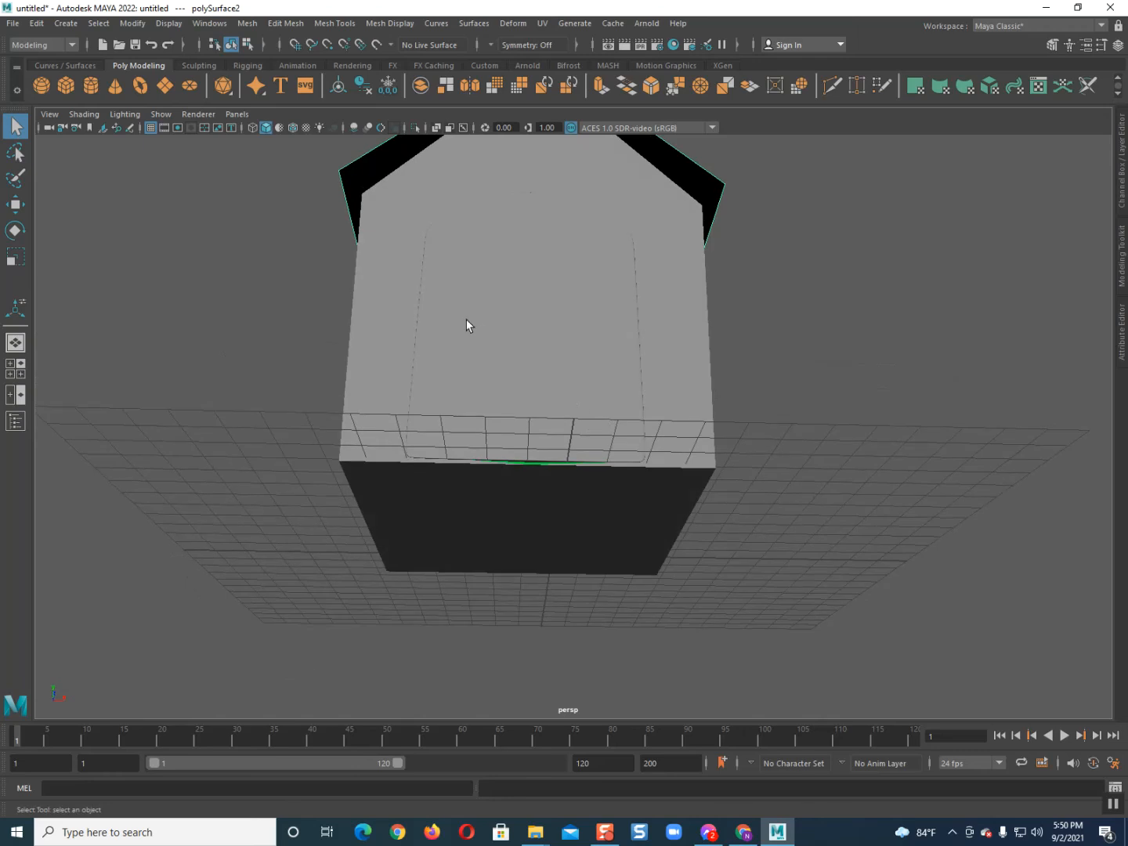
key("4")
mouse_move(499, 489)
left_mouse_down("alt")
mouse_move(544, 563)
mouse_move(527, 485)
left_mouse_up("alt")
key("5")
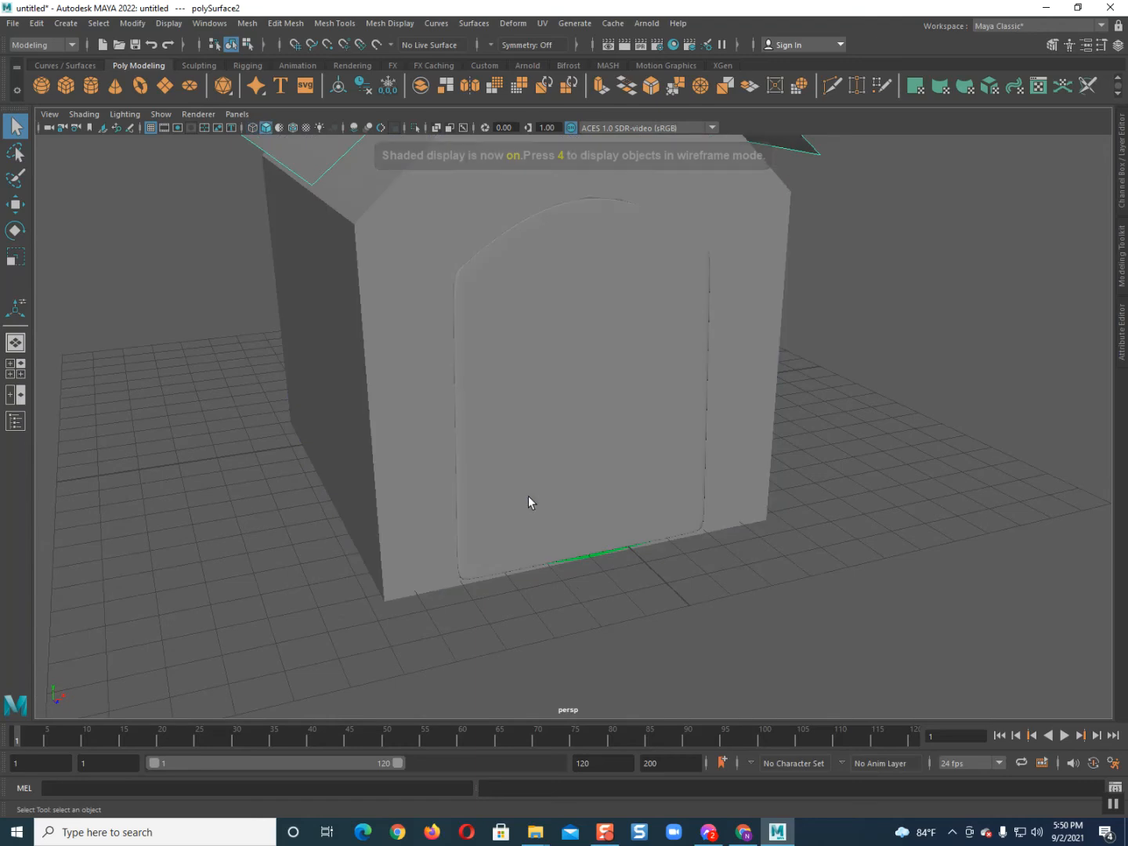
scroll(539, 576, "up", 3)
left_click(594, 585)
scroll(593, 585, "up", 1)
left_click(596, 617)
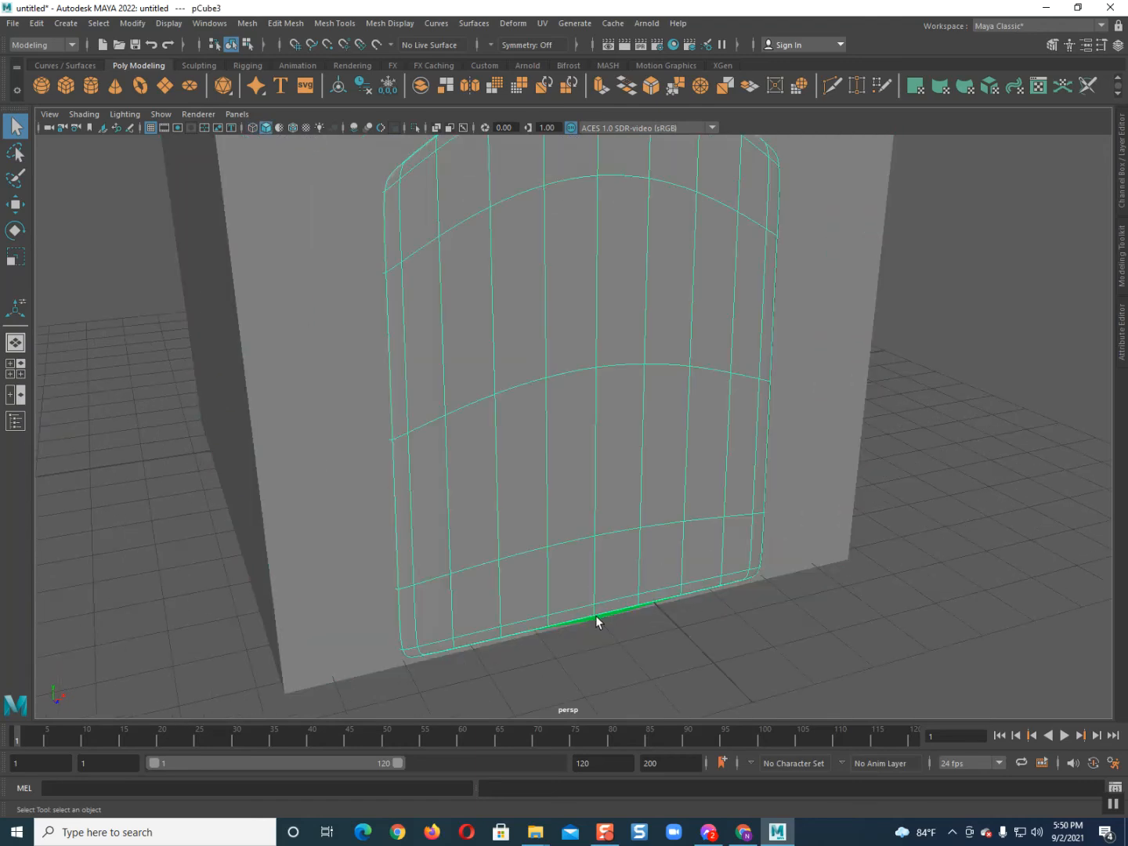
left_click_drag(595, 625, 531, 609, "alt")
left_click(531, 609)
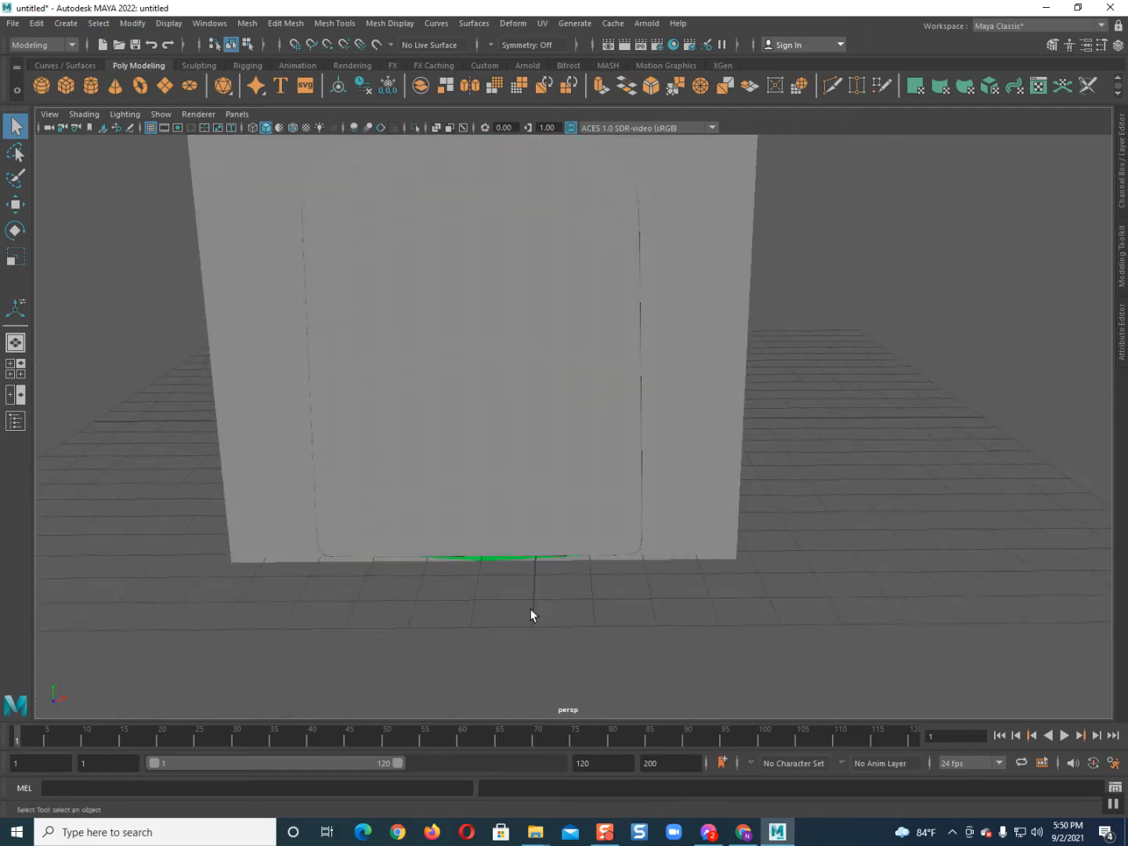
scroll(530, 609, "down", 5)
middle_click_drag(530, 609, 560, 695, "alt")
left_click_drag(560, 696, 612, 690, "alt")
left_click(494, 533)
left_click(416, 607)
scroll(581, 590, "down", 2)
middle_click_drag(580, 589, 572, 689, "alt")
left_click_drag(573, 690, 445, 707, "alt")
middle_click_drag(489, 531, 492, 608, "alt")
left_click_drag(492, 608, 546, 577, "alt")
Center the pivot of the separate roof piece and lower it along Y onto the peak of the gable
left_click(613, 416)
scroll(575, 462, "up", 3)
left_click_drag(540, 508, 550, 492, "alt")
key("w")
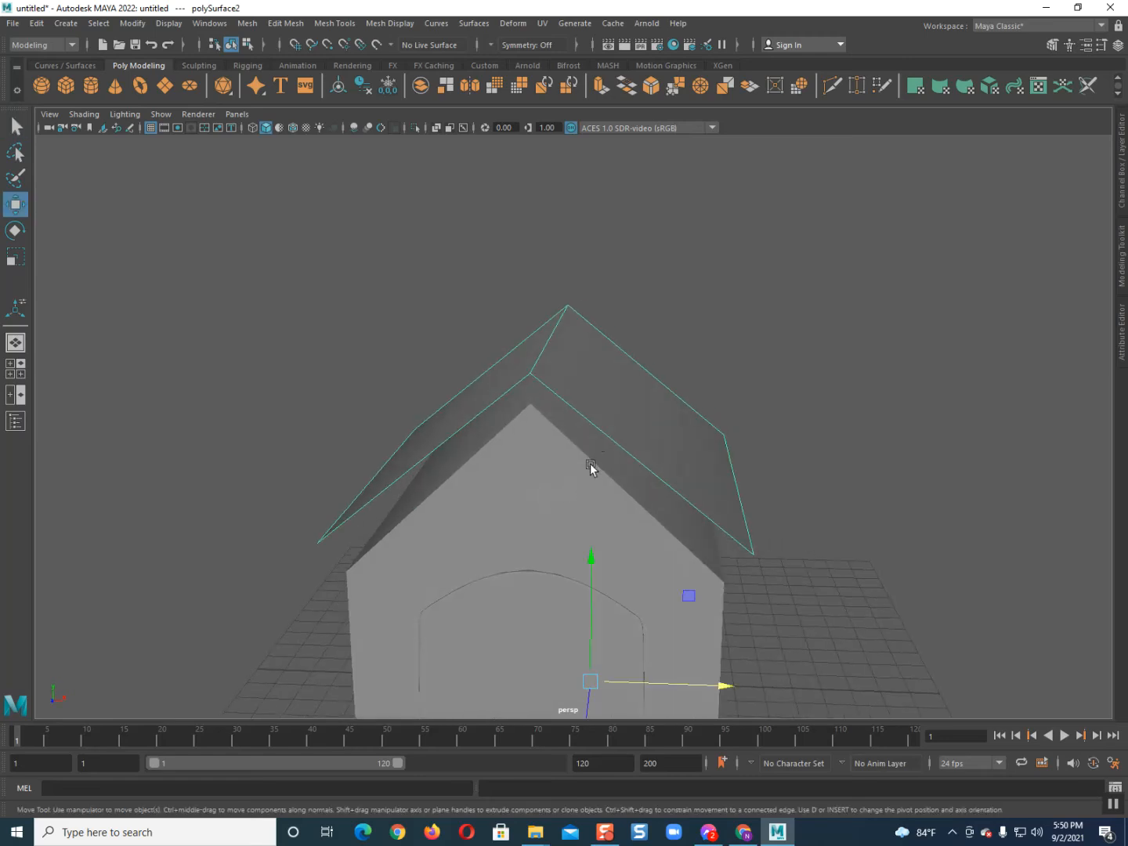
left_click(338, 85)
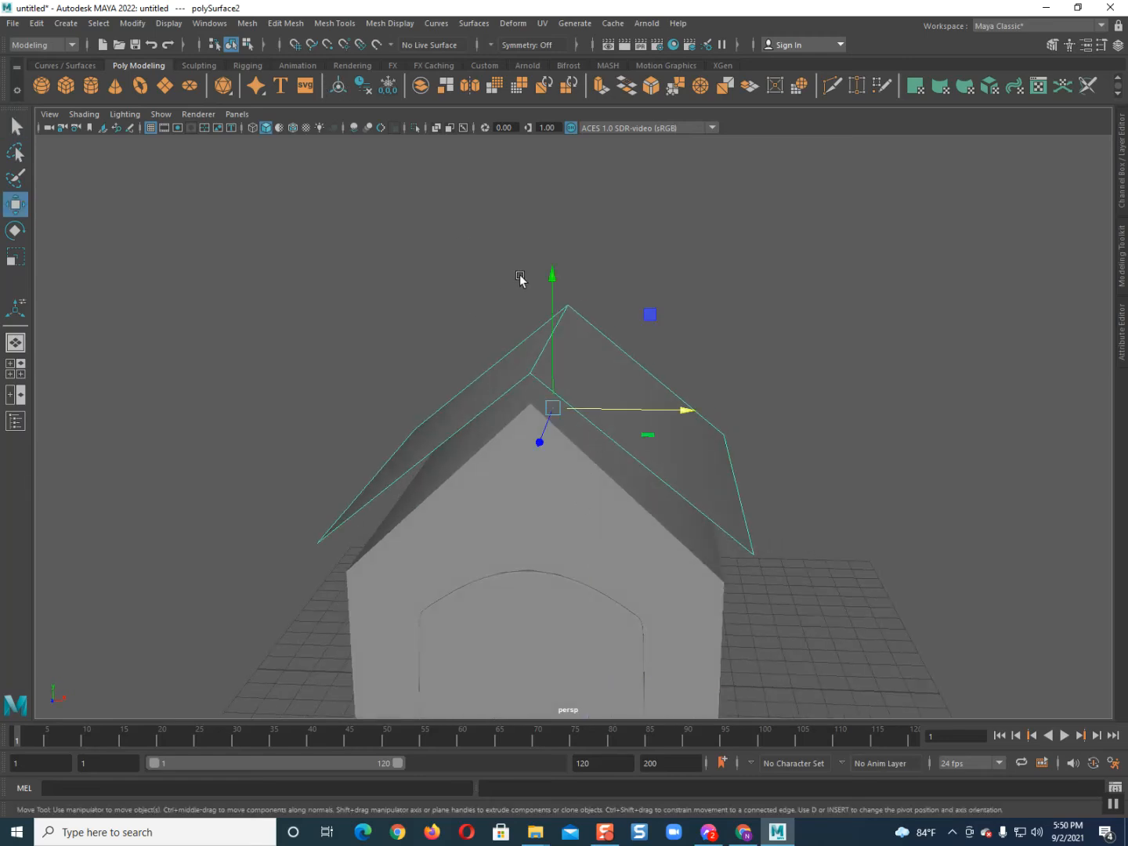
left_click_drag(547, 278, 552, 308)
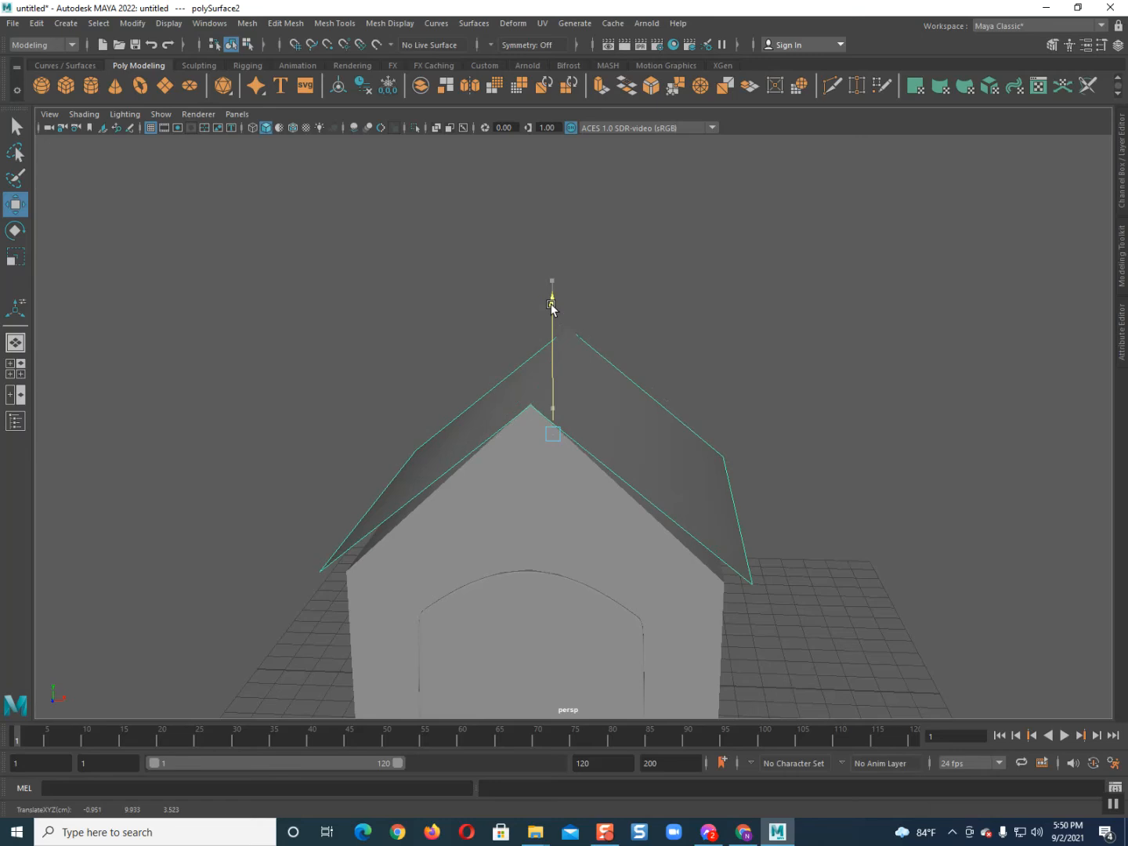
Lower the eave vertices on both sides of the roof along Y to match the slope of the gable
right_click_drag(694, 303, 564, 282)
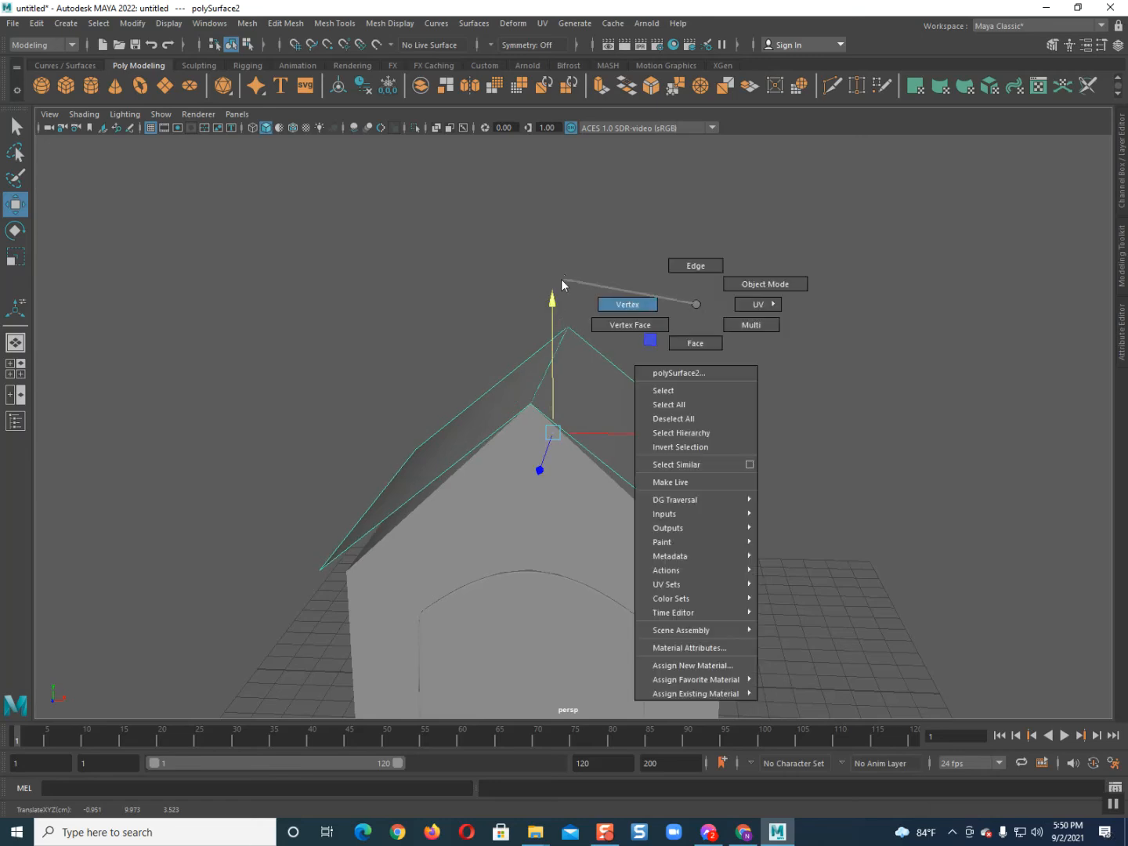
left_click_drag(674, 419, 853, 694)
left_click_drag(730, 448, 738, 469)
left_click_drag(286, 344, 337, 399)
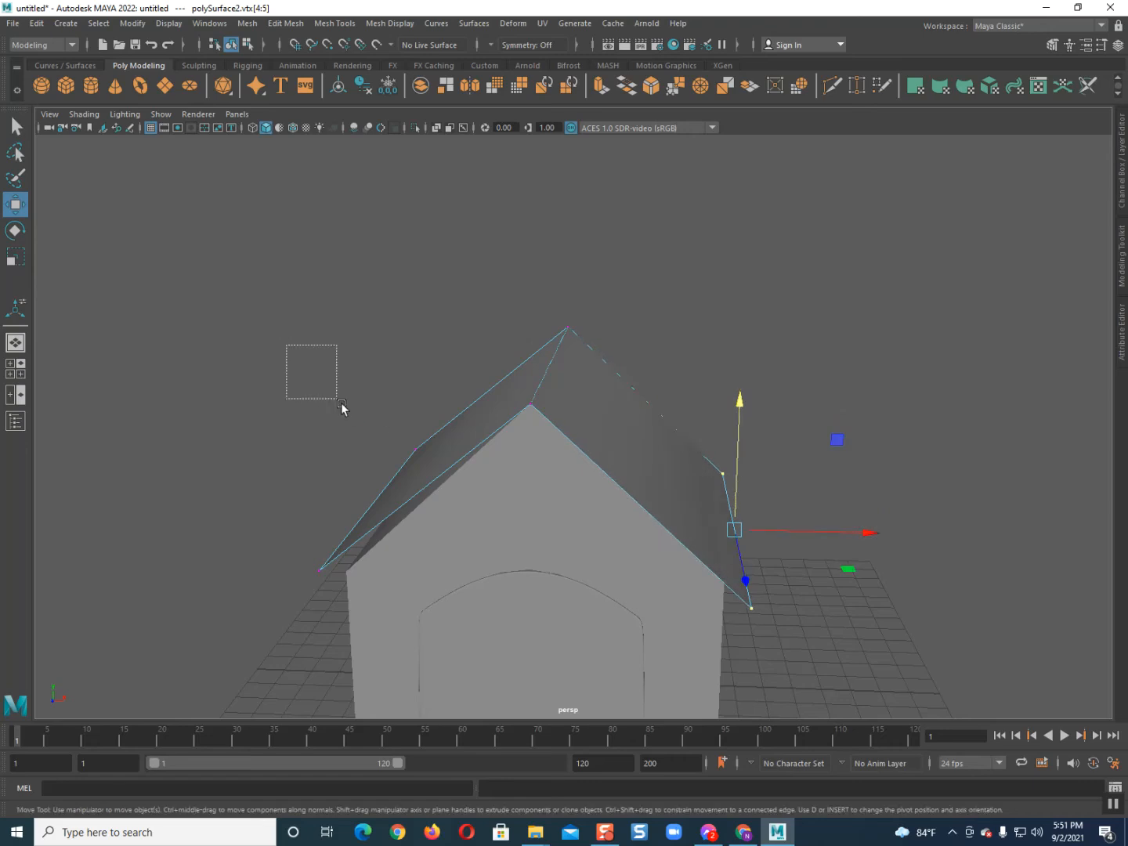
left_click_drag(433, 576, 433, 575)
left_click_drag(375, 434, 372, 452)
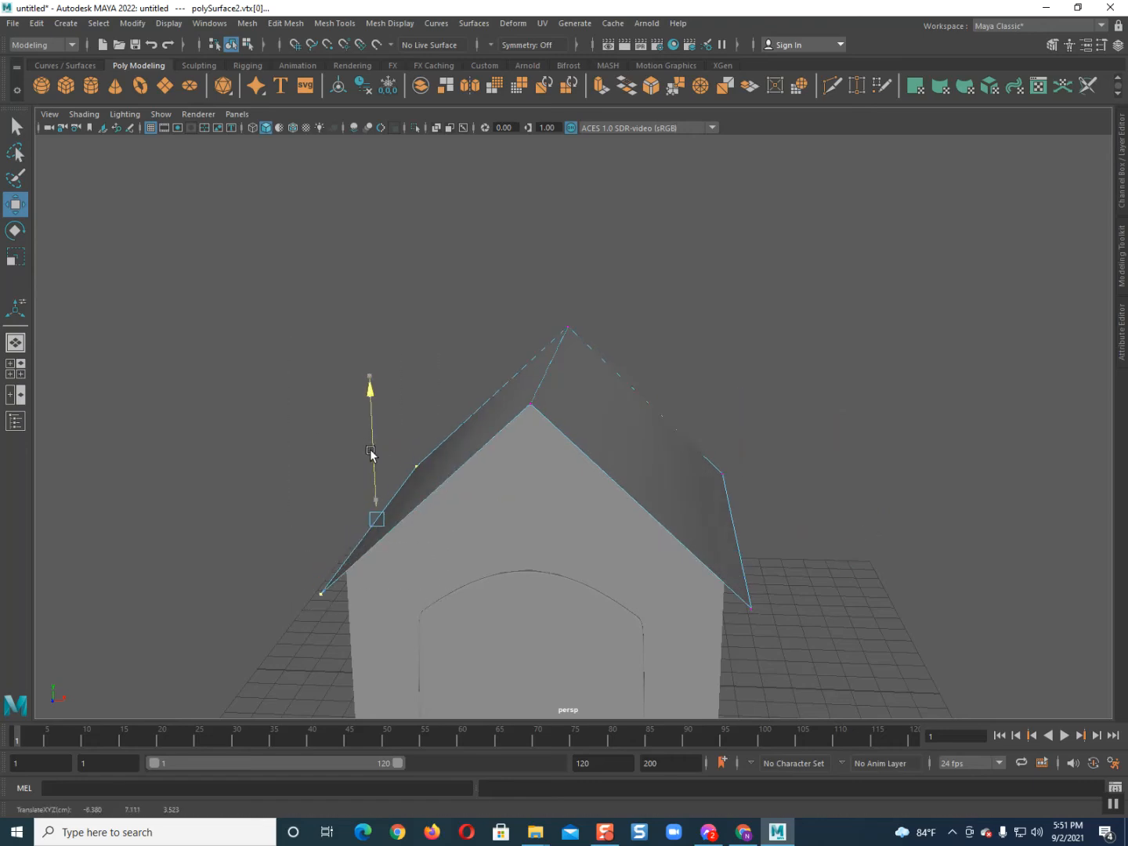
Select both roof faces and extrude them slightly outward to give the roof thickness
right_click_drag(385, 335, 388, 363)
left_click_drag(341, 273, 1112, 674)
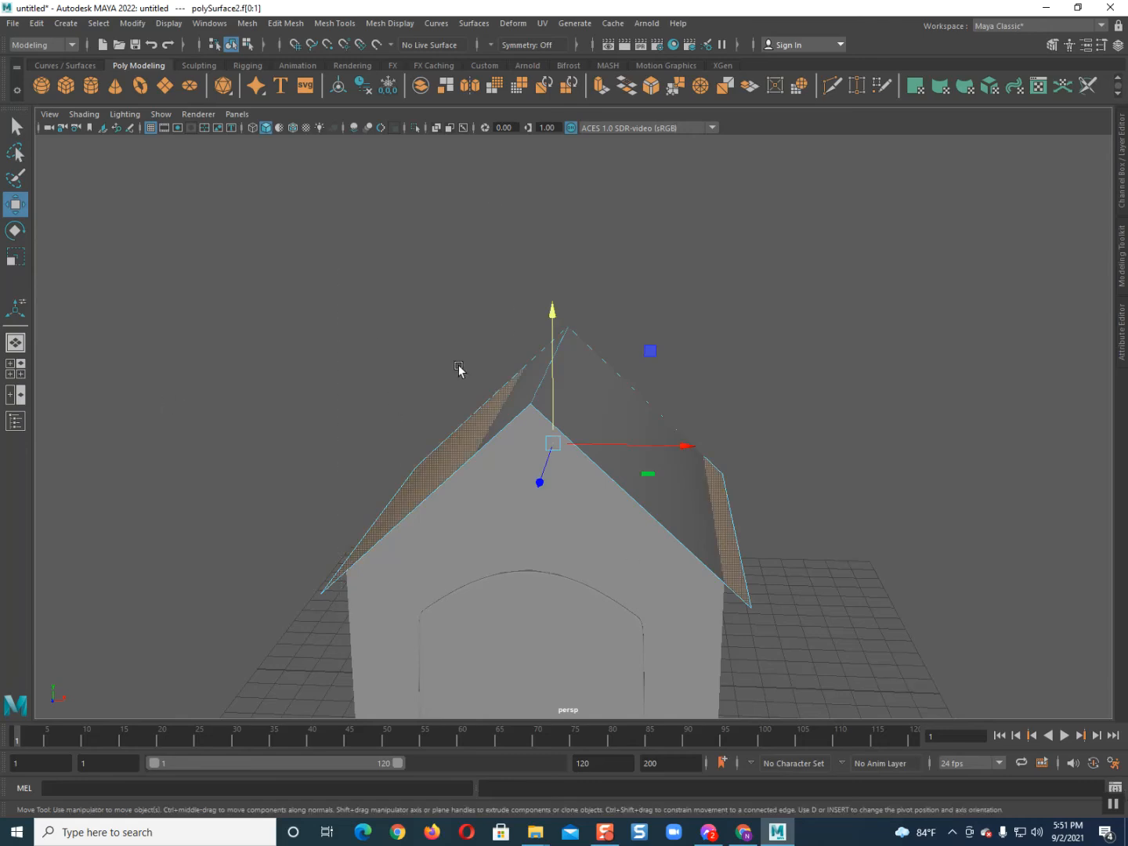
left_click(600, 87)
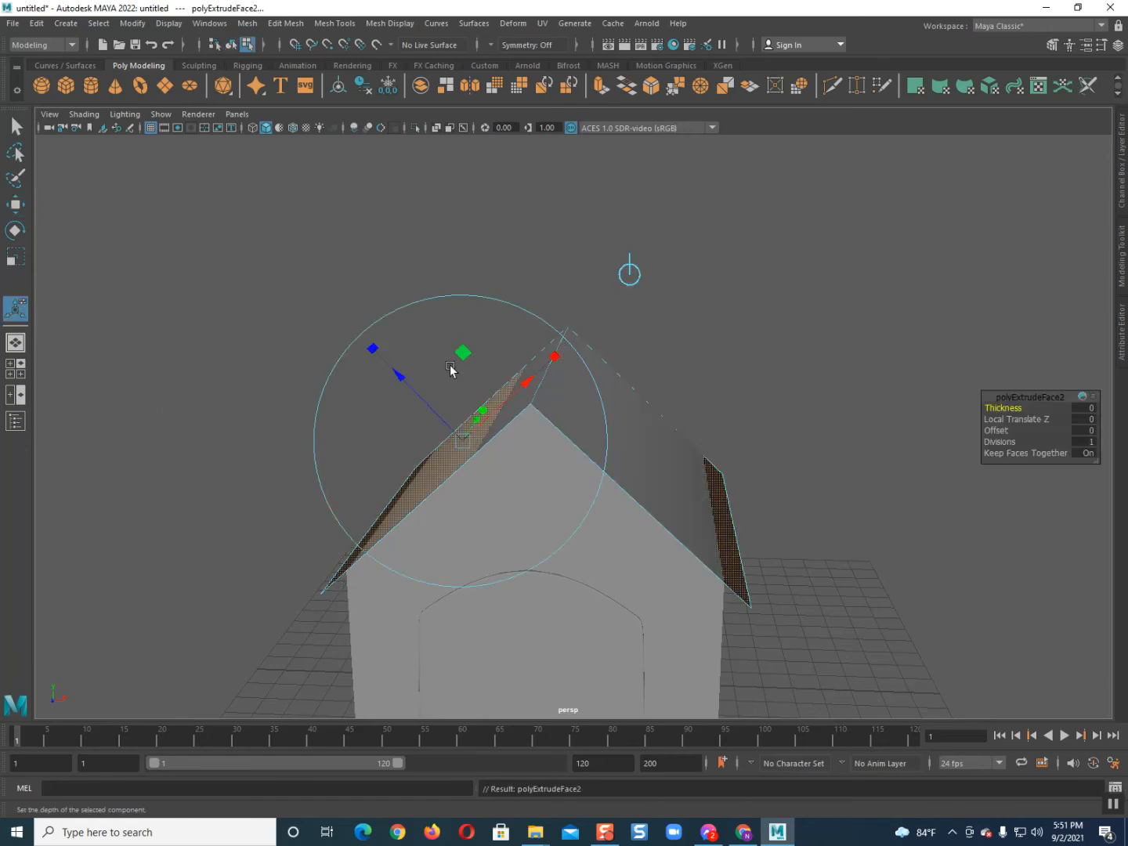
left_click_drag(420, 394, 405, 387)
left_click_drag(522, 409, 446, 401, "alt")
Scale all roof vertices along Z so the roof overhangs the front and back walls, and return to object selection
right_click_drag(449, 401, 390, 397)
left_click_drag(460, 444, 449, 437, "alt")
left_click_drag(246, 270, 770, 612)
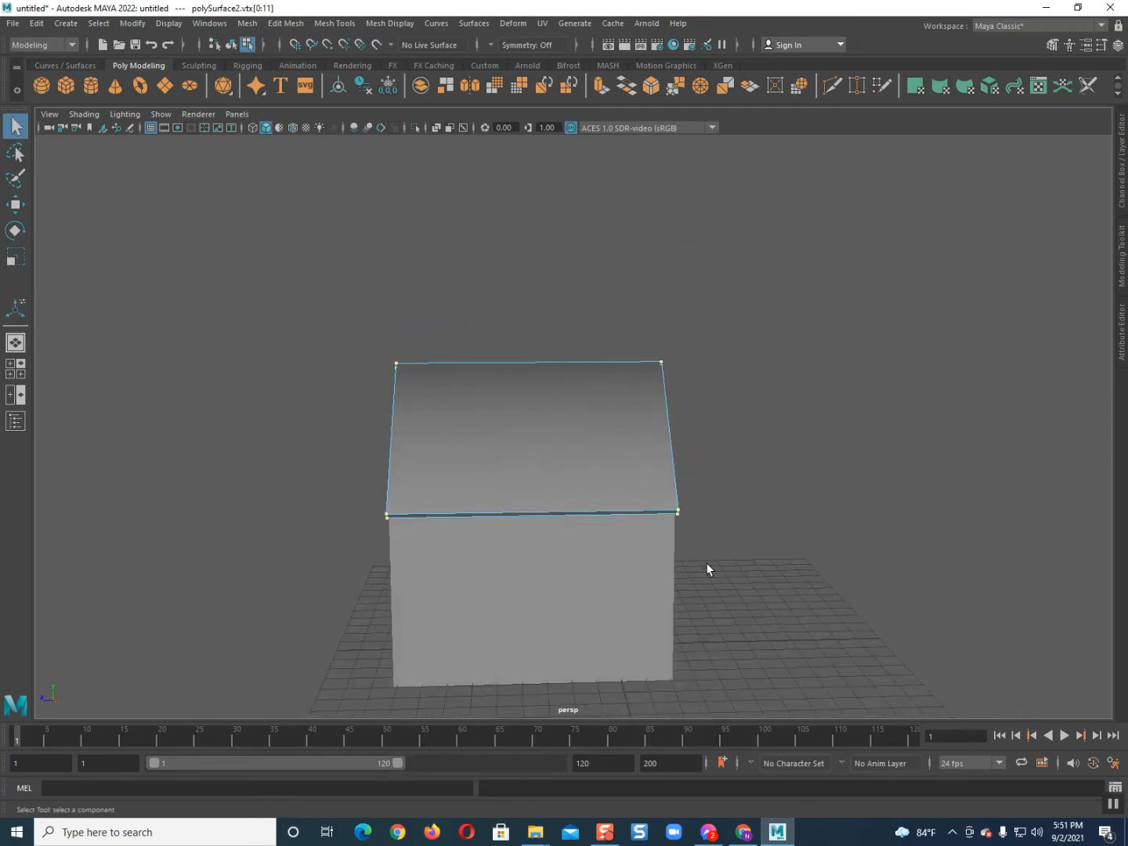
key("r")
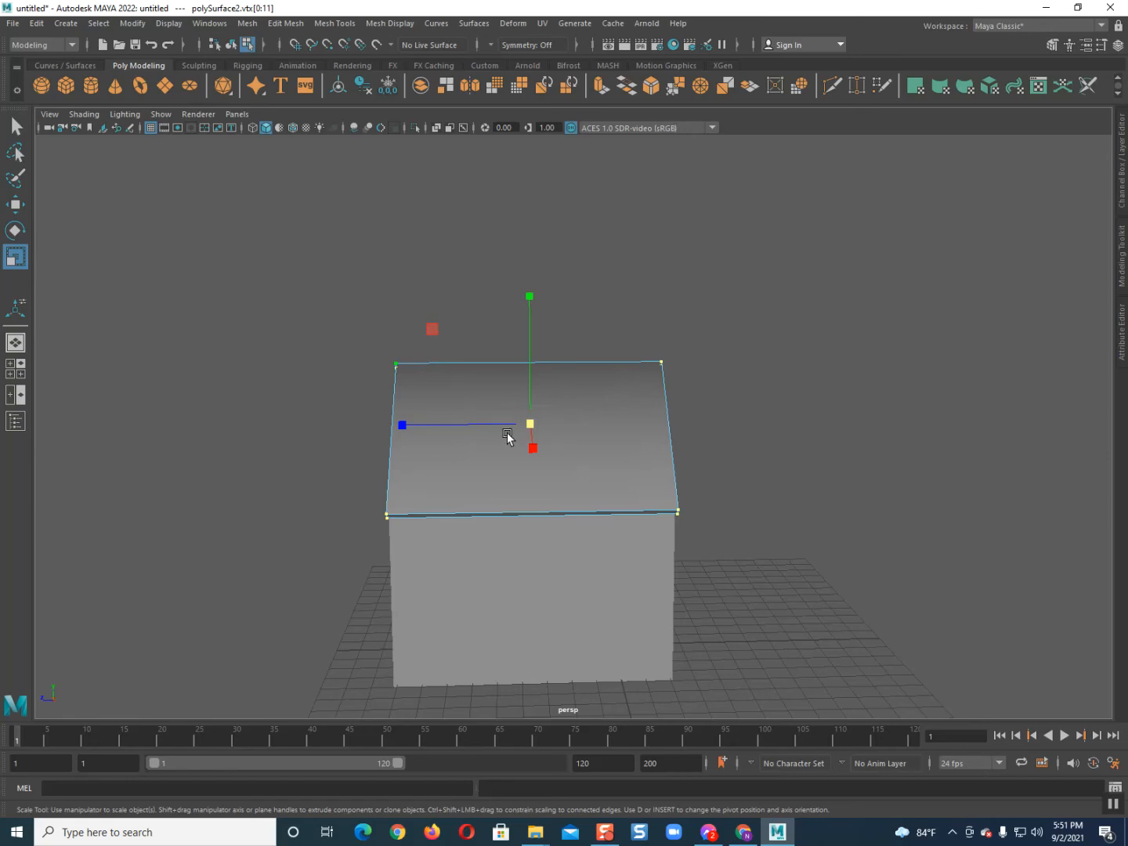
left_click_drag(497, 428, 594, 443)
right_click_drag(505, 404, 775, 288)
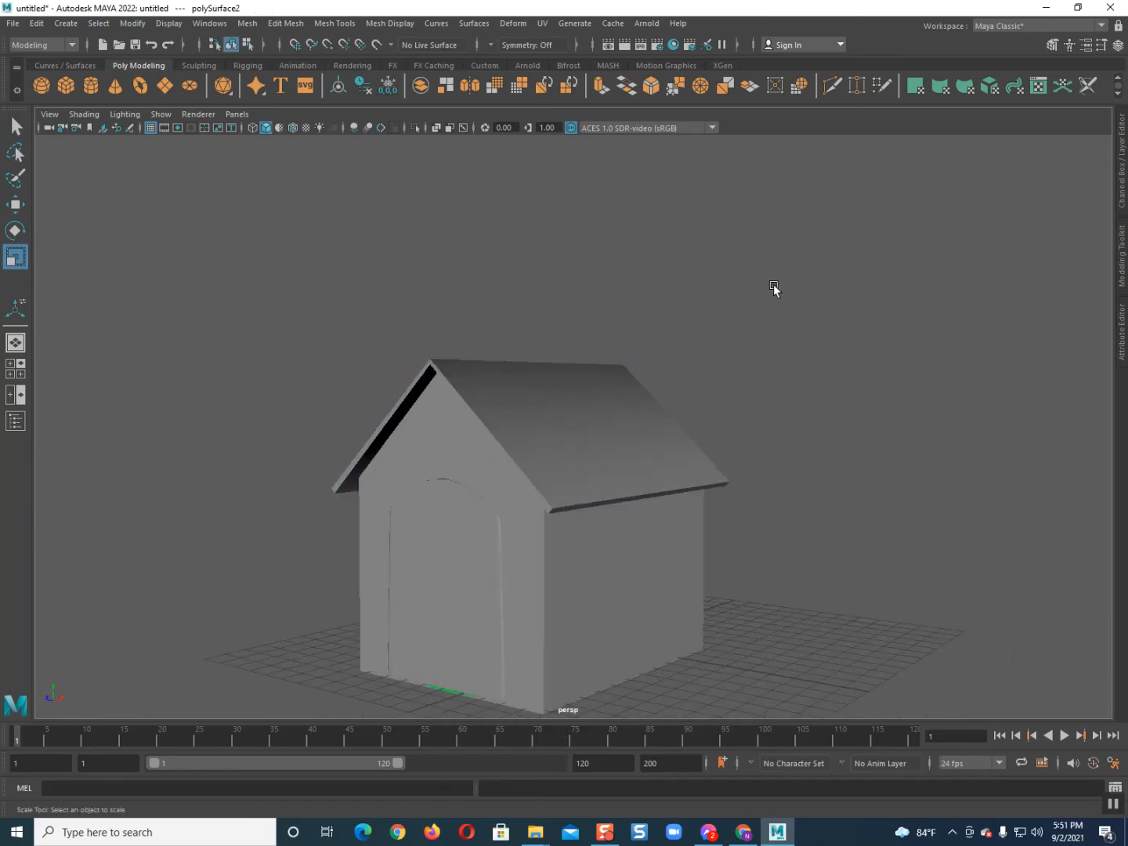
Examine the house and its overhanging roof from several sides, and try a viewport lighting option
left_click(775, 289)
scroll(593, 431, "down", 5)
left_click_drag(594, 431, 633, 443, "alt")
middle_click_drag(633, 444, 646, 431, "alt")
scroll(607, 527, "up", 3)
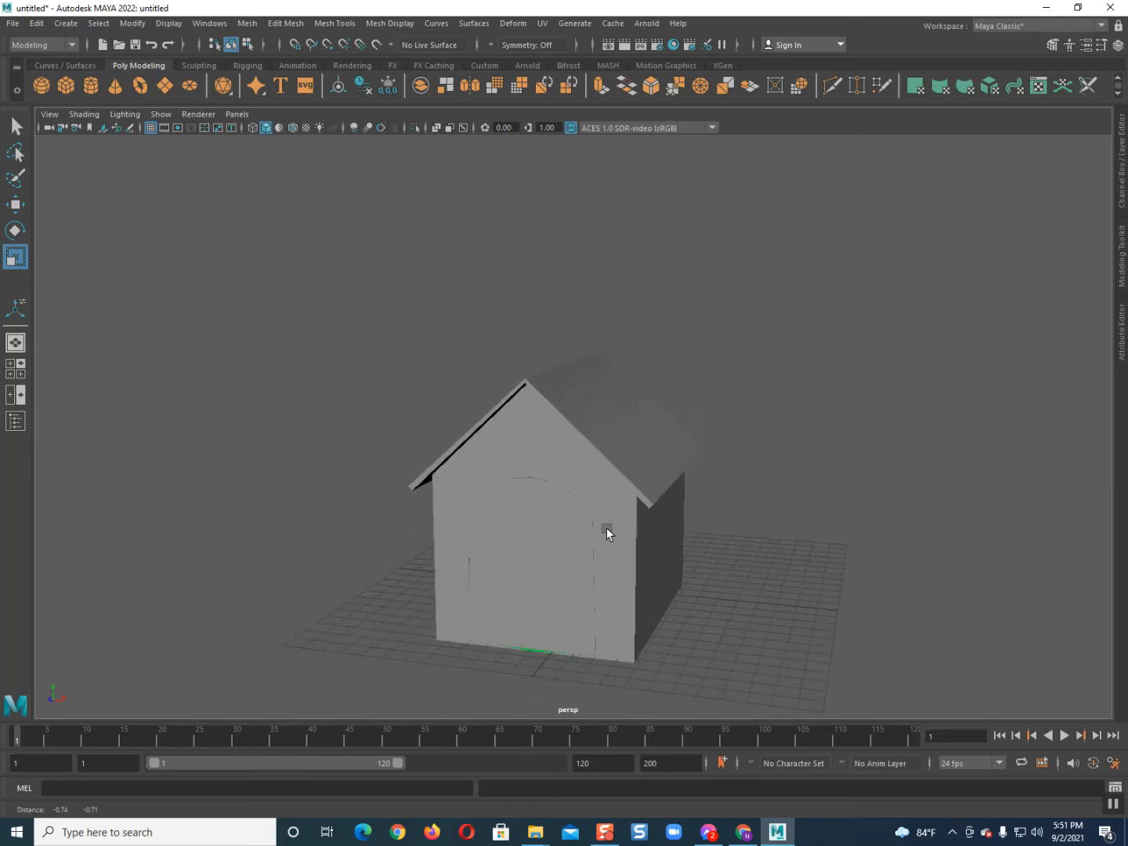
middle_click_drag(606, 528, 664, 402, "alt")
left_click(124, 115)
left_click(163, 215)
left_click_drag(533, 443, 621, 554, "alt")
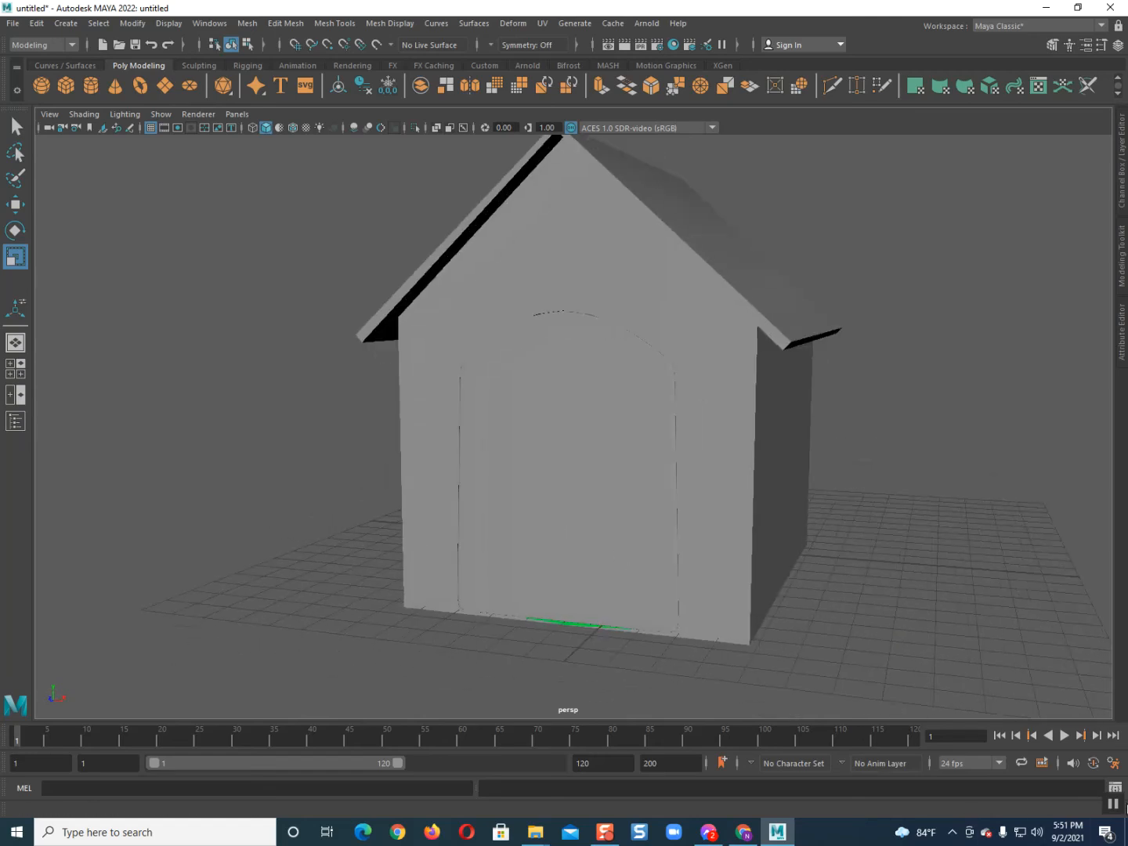
left_click_drag(597, 475, 560, 458, "alt")
scroll(603, 572, "down", 3)
scroll(560, 543, "up", 3)
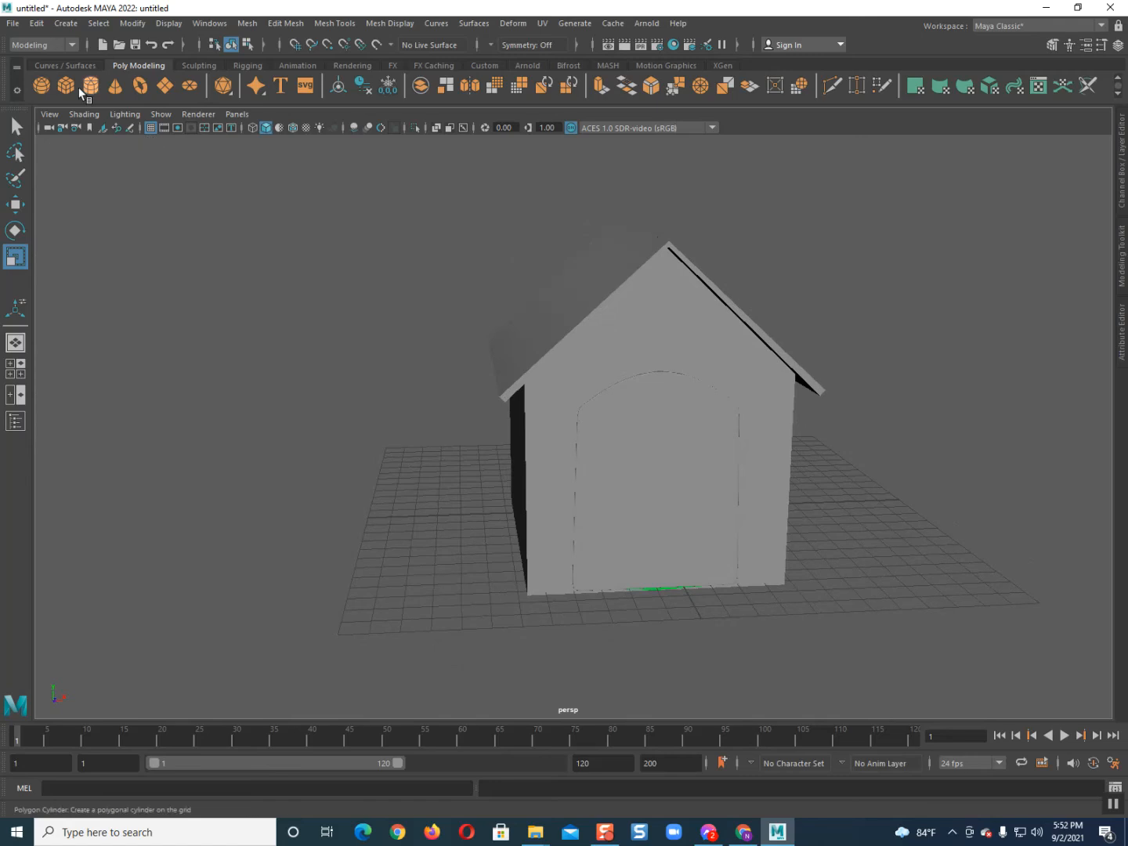
Create a tall, narrow polygon cube beside the house as a corner post
left_click_drag(423, 582, 420, 456)
key("r")
scroll(411, 451, "up", 5)
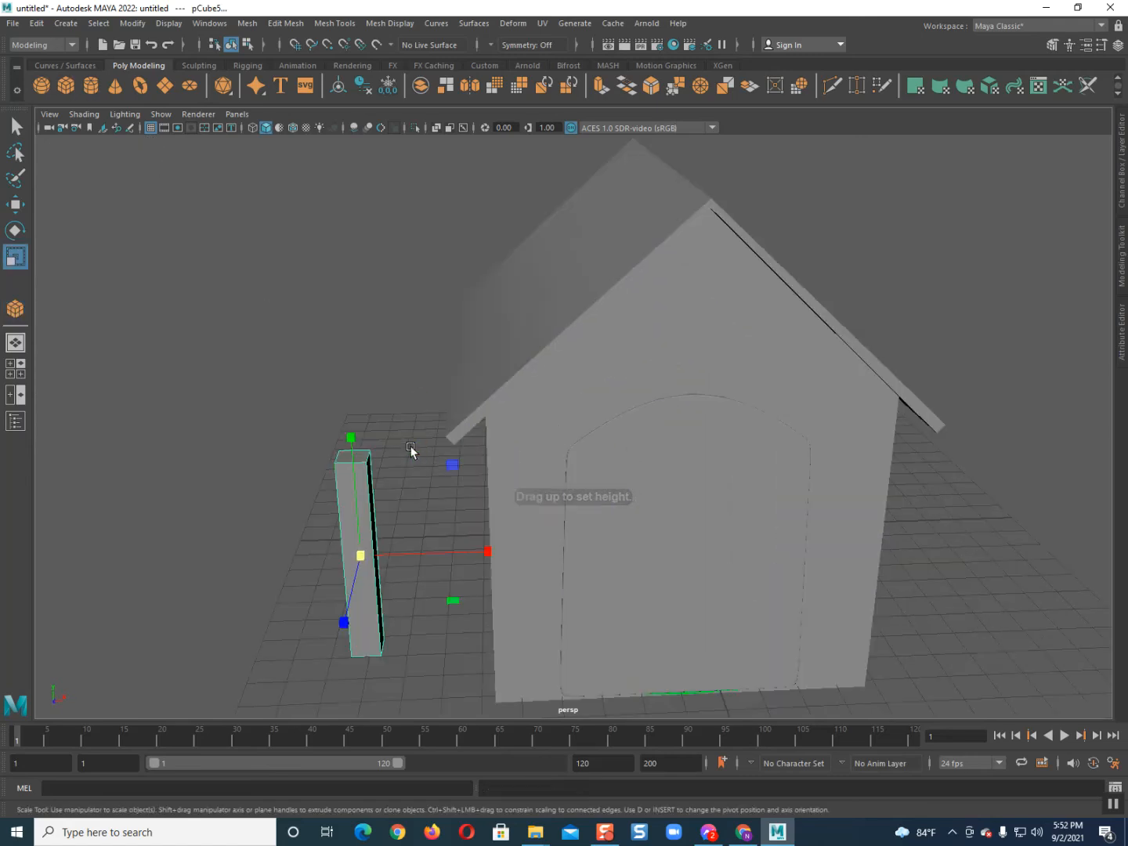
Move the post against the front-left corner of the house
key("w")
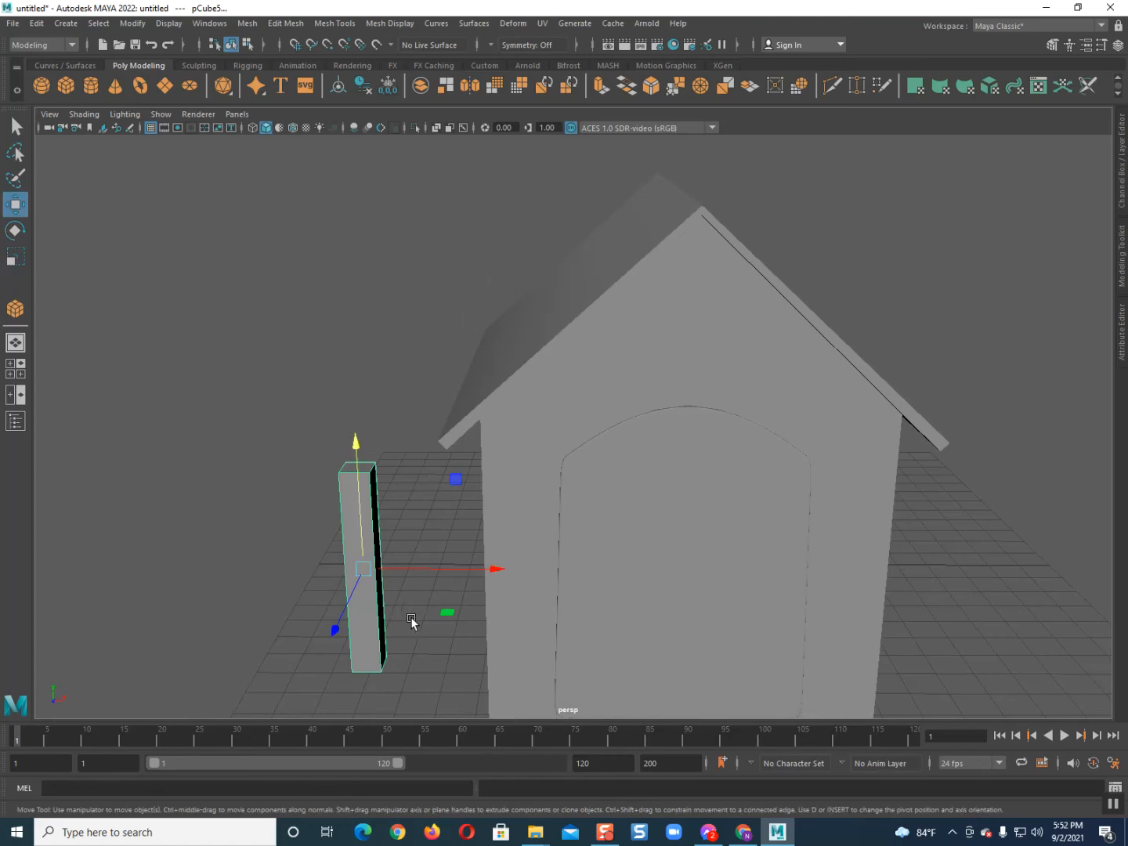
left_click_drag(446, 614, 560, 697)
scroll(532, 642, "down", 4)
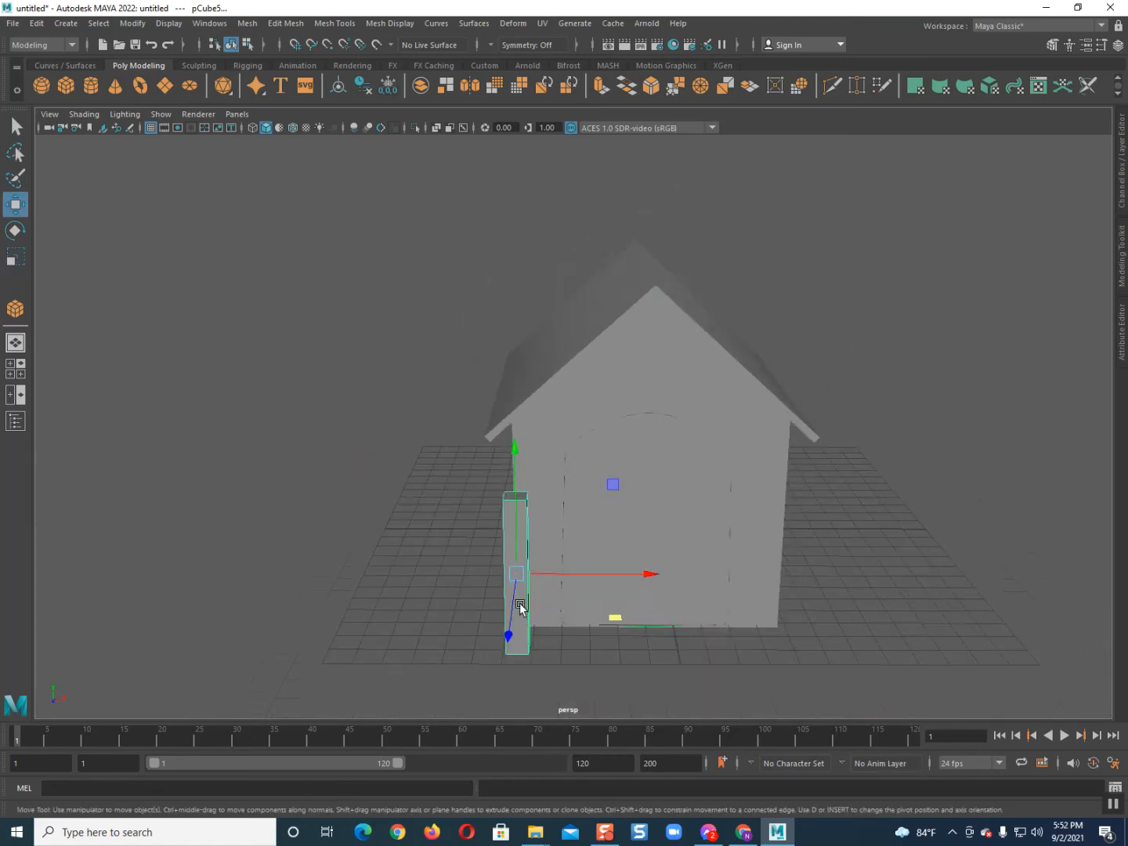
left_click(610, 617)
left_click(521, 628)
left_click_drag(518, 634, 594, 644, "alt")
scroll(593, 645, "up", 3)
middle_click_drag(593, 645, 285, 441, "alt")
left_click_drag(345, 498, 549, 548, "alt")
left_click_drag(674, 550, 480, 518)
Raise the top face of the left corner post along Y to reach the underside of the roof
right_click_drag(427, 434, 427, 474)
left_click(438, 345)
left_click_drag(445, 321, 433, 234)
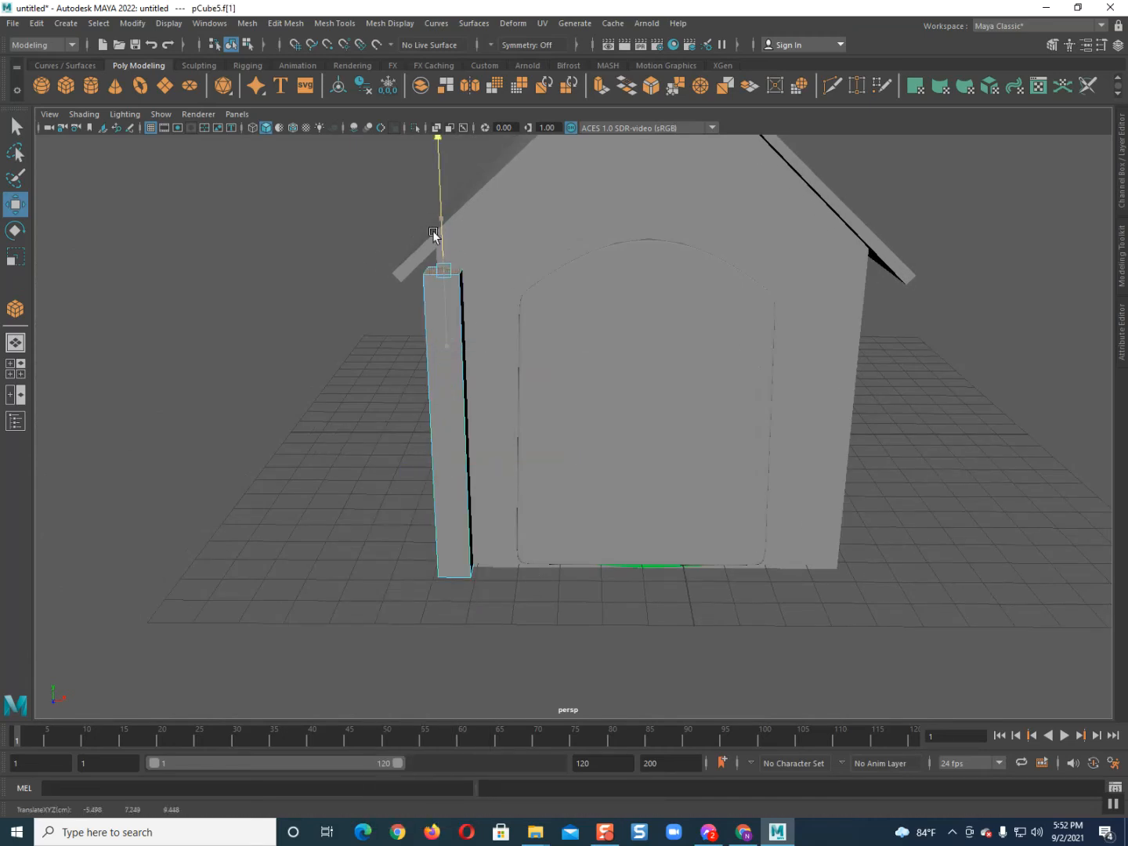
Adjust the top vertices of the left post so its top follows the roof slope, and return to object selection
right_click_drag(436, 252, 305, 209)
right_click_drag(406, 251, 428, 231)
left_click(427, 354)
left_click(435, 359)
right_click_drag(330, 328, 169, 280)
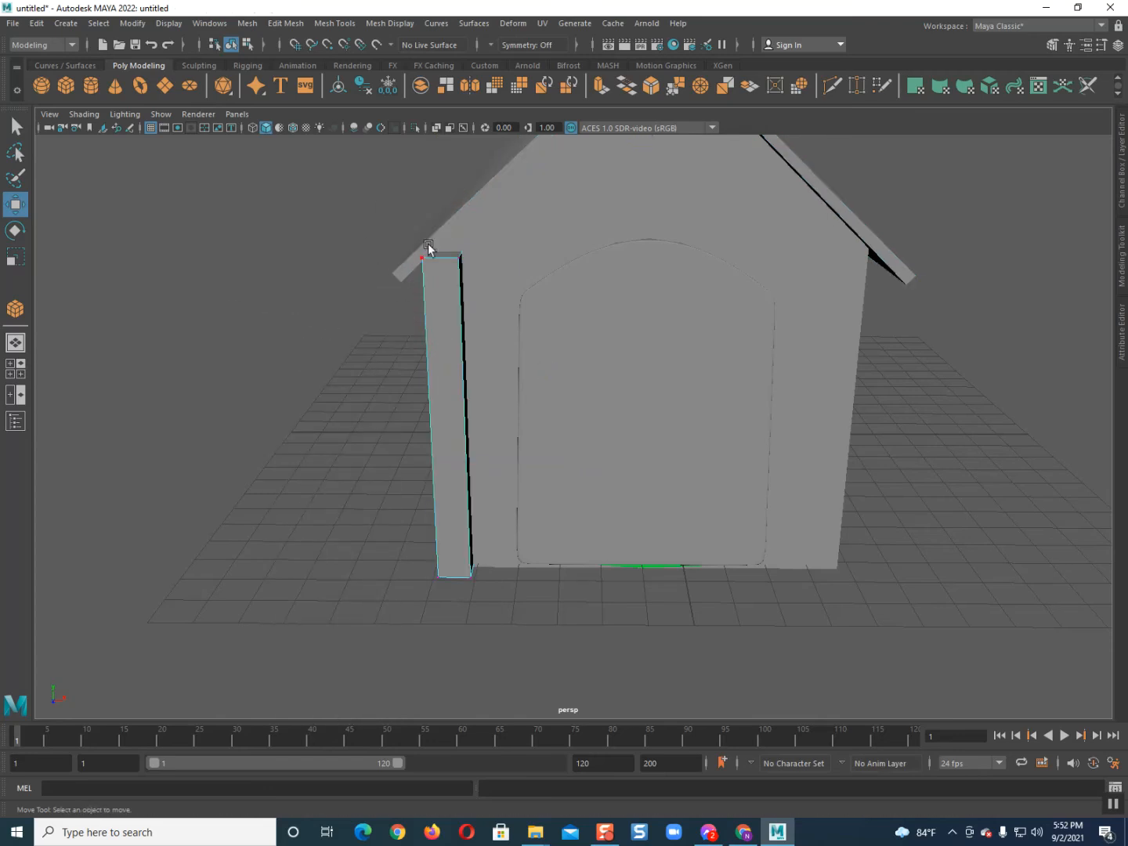
left_click_drag(449, 218, 560, 277)
right_click_drag(666, 346, 828, 298)
Duplicate the left post across to the front-right corner and rotate the copy 180 degrees about Y
left_click_drag(785, 379, 523, 564, "alt")
left_click_drag(486, 461, 802, 463, "shift")
key("e")
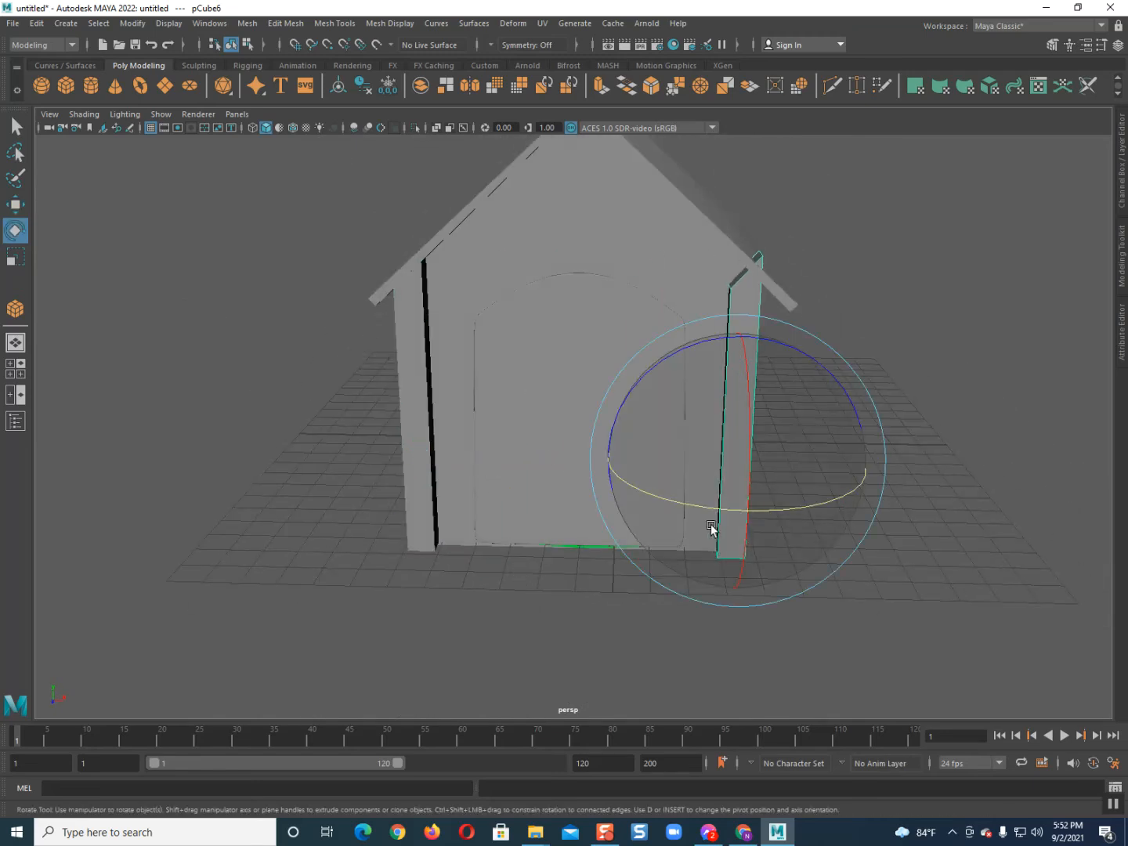
left_click_drag(713, 513, 542, 470)
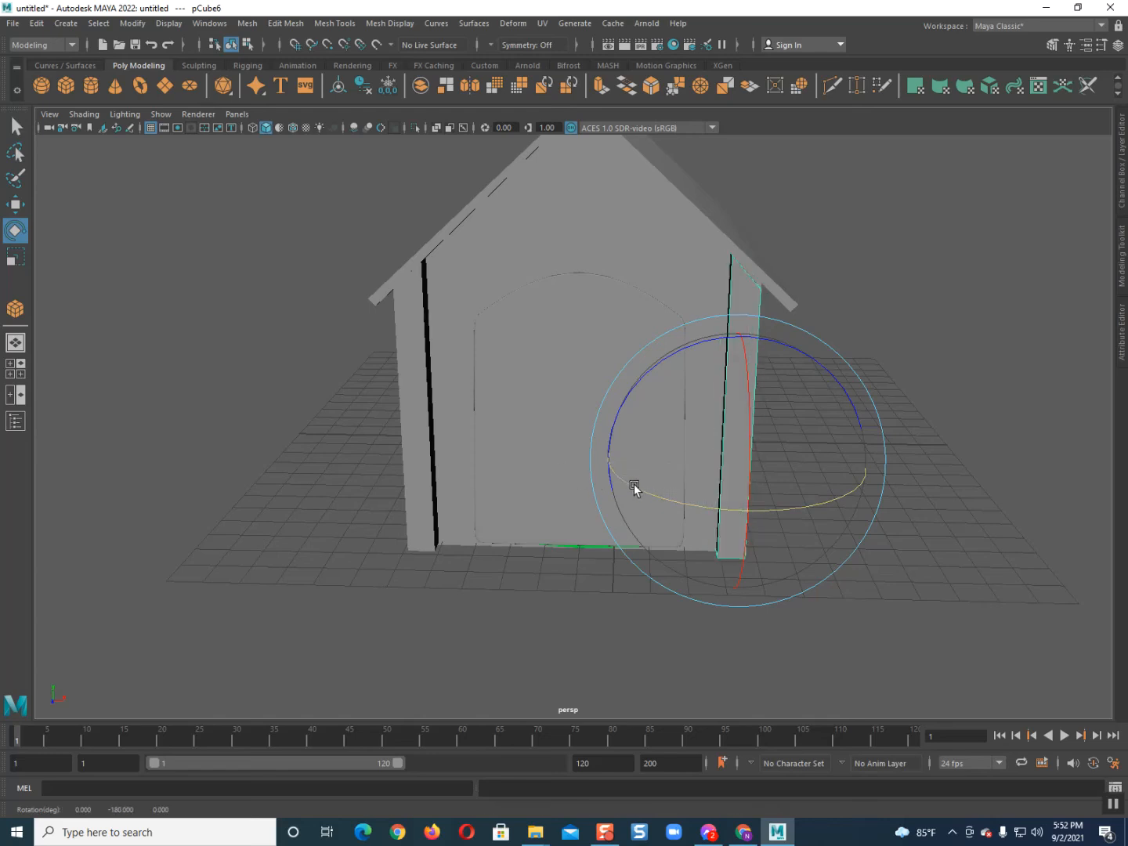
Shift the copied post along X to line it up with the front-right corner under the roof
key("w")
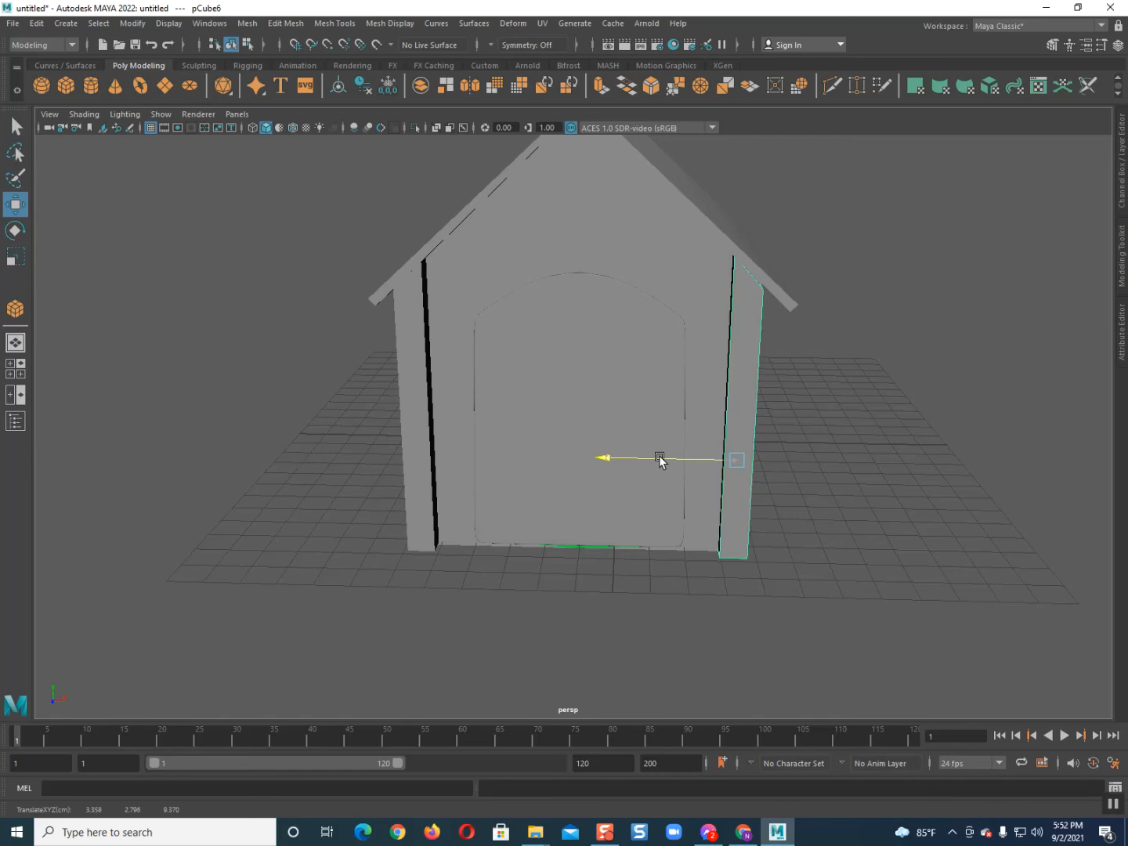
left_click(779, 503)
left_click_drag(710, 502, 730, 438, "alt")
left_click(730, 437)
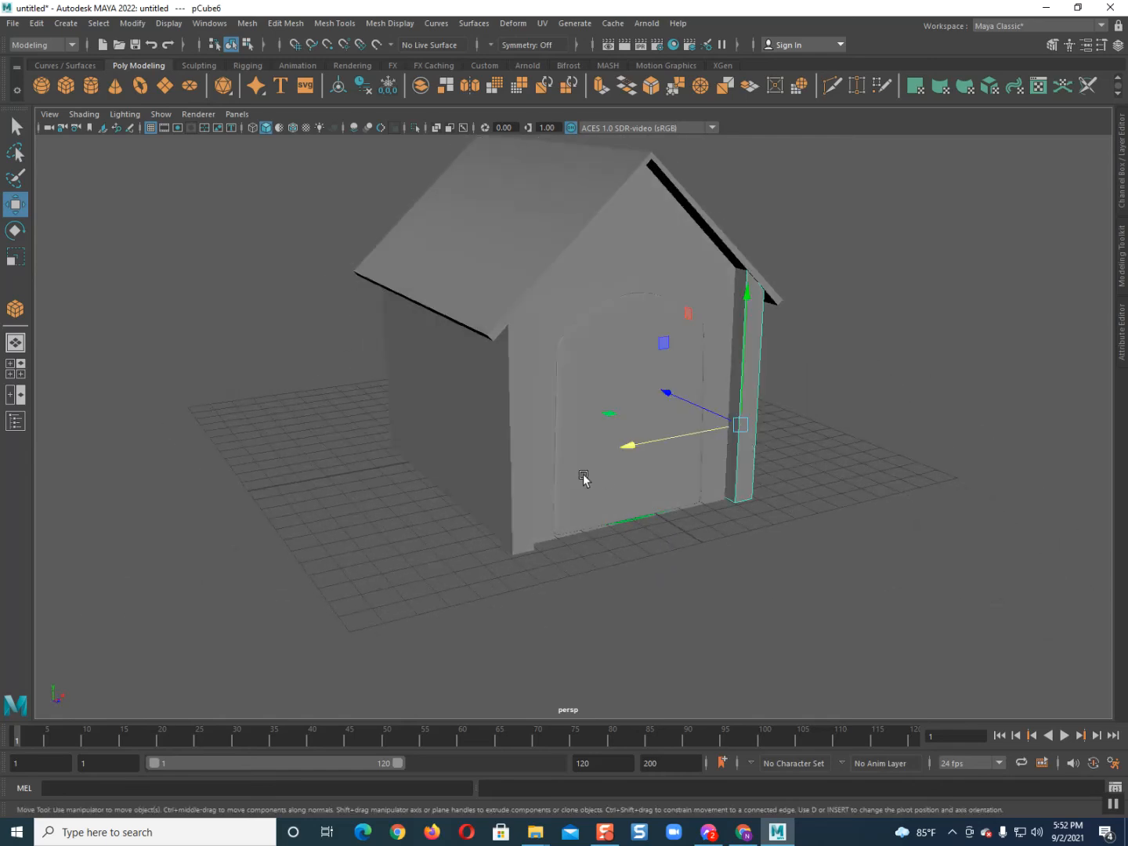
Select both front corner posts and combine them into one mesh
left_click(505, 482)
left_click(243, 26)
left_click(264, 72)
Duplicate the combined front posts toward the rear of the house and align the copy with the back corners
scroll(553, 377, "down", 2)
left_click_drag(661, 421, 353, 329, "shift")
scroll(405, 399, "up", 2)
left_click_drag(407, 403, 525, 432, "alt")
left_click_drag(156, 429, 459, 332)
left_click_drag(522, 370, 525, 370)
Duplicate the combined front corner posts and rotate the copy so that it lies horizontally along the house's side walls
left_click_drag(616, 494, 470, 536, "alt")
left_click(455, 517)
scroll(457, 520, "down", 3)
left_click(673, 420)
left_click_drag(673, 421, 620, 456, "alt")
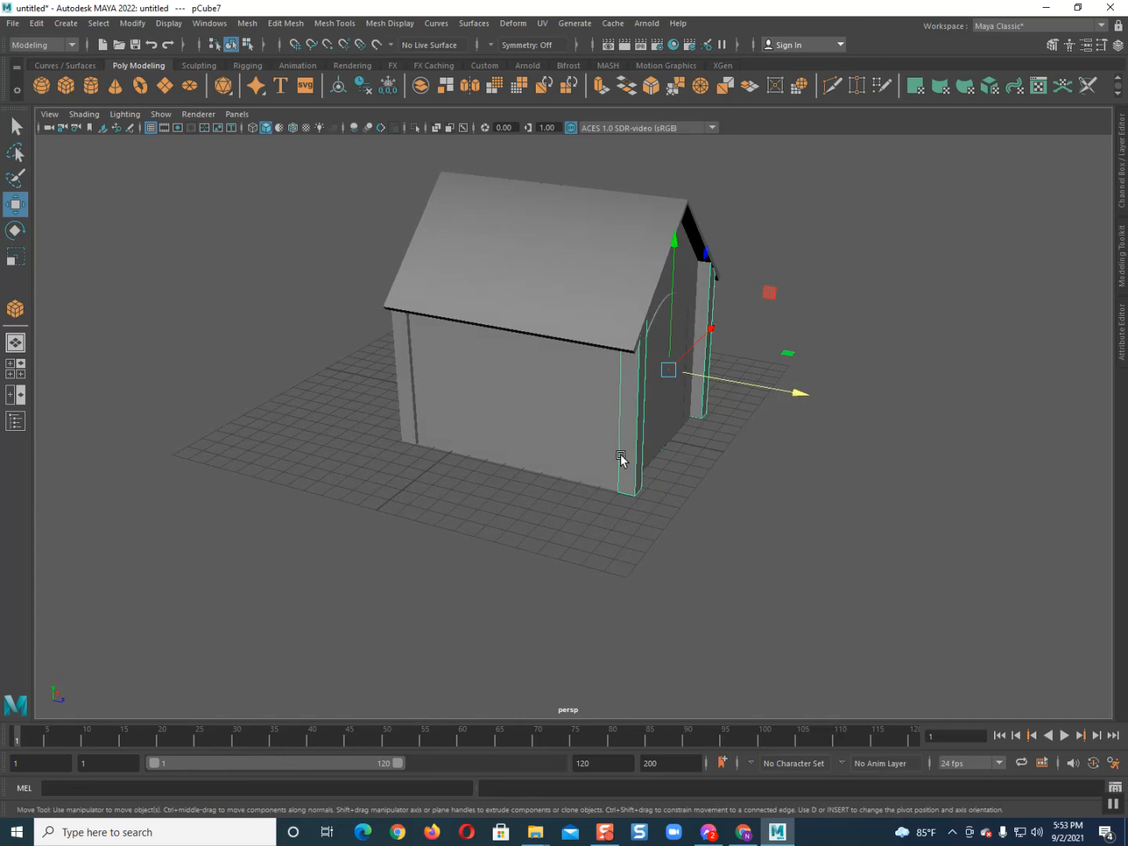
key("e")
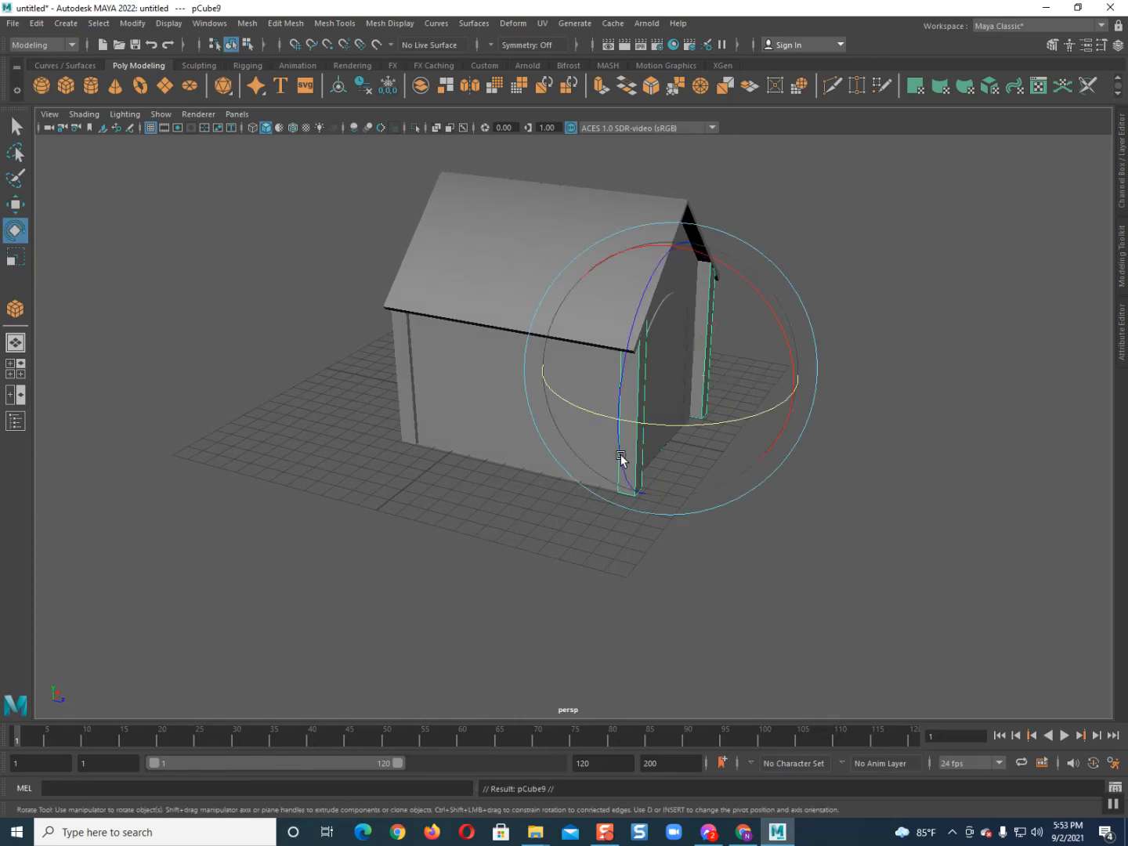
left_click_drag(768, 301, 668, 363)
Square off the slanted ends of the horizontal copy by moving its end vertices flush in the side view
key("w")
scroll(583, 478, "up", 3)
middle_click_drag(583, 478, 544, 362, "alt")
left_click_drag(544, 362, 578, 358, "alt")
right_click_drag(567, 419, 525, 431)
key("space")
left_click_drag(529, 432, 512, 420)
key("space")
left_click_drag(540, 596, 603, 595)
middle_click_drag(408, 528, 423, 518, "alt")
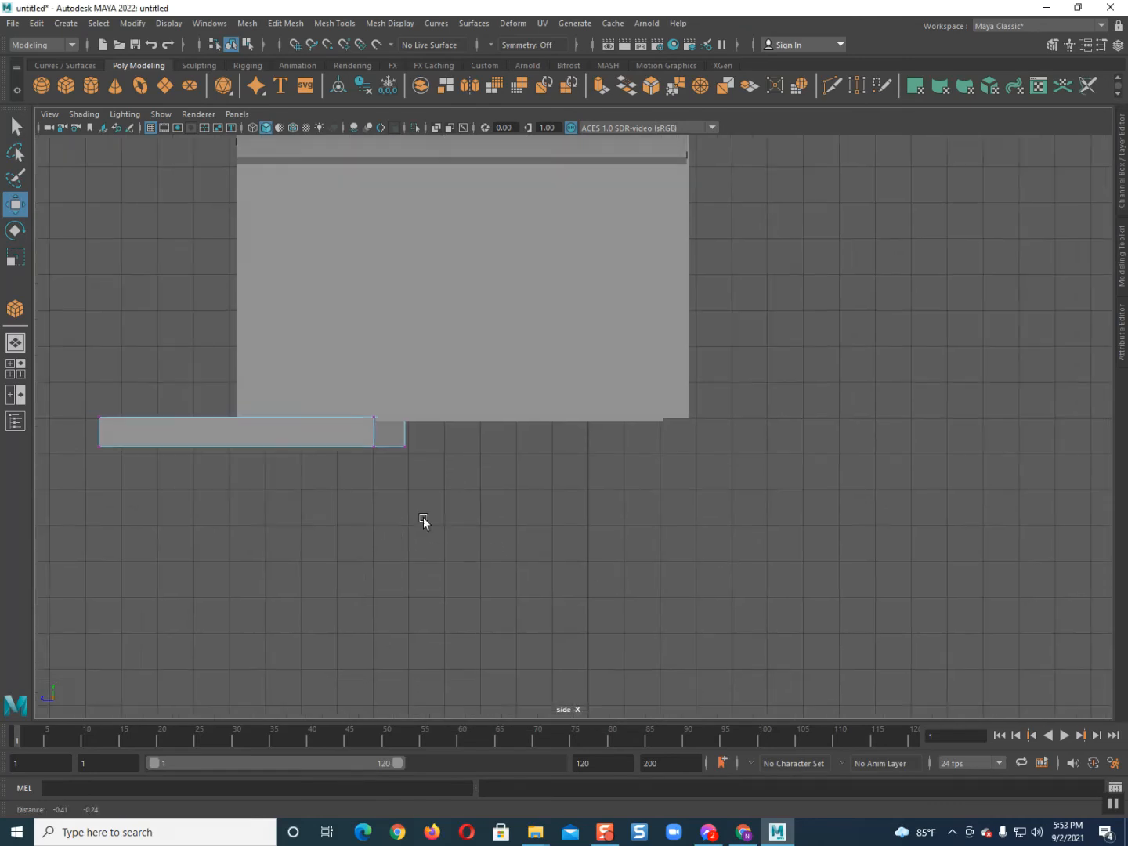
left_click_drag(410, 374, 499, 524)
left_click_drag(469, 432, 449, 425)
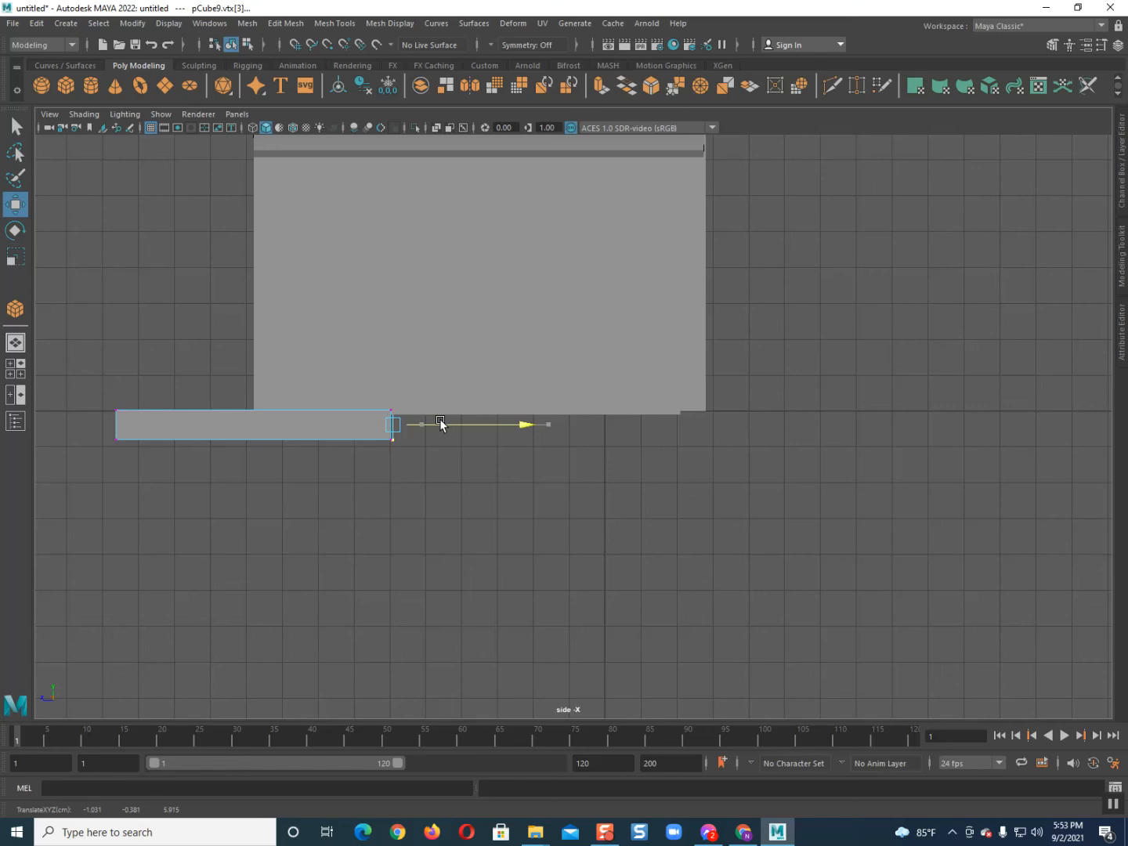
Position the two horizontal beams along the base of both side walls, stretched to the full length of the house
right_click_drag(382, 405, 427, 395)
key("space")
left_click_drag(458, 343, 407, 451)
left_click_drag(585, 349, 362, 337)
key("r")
key("w")
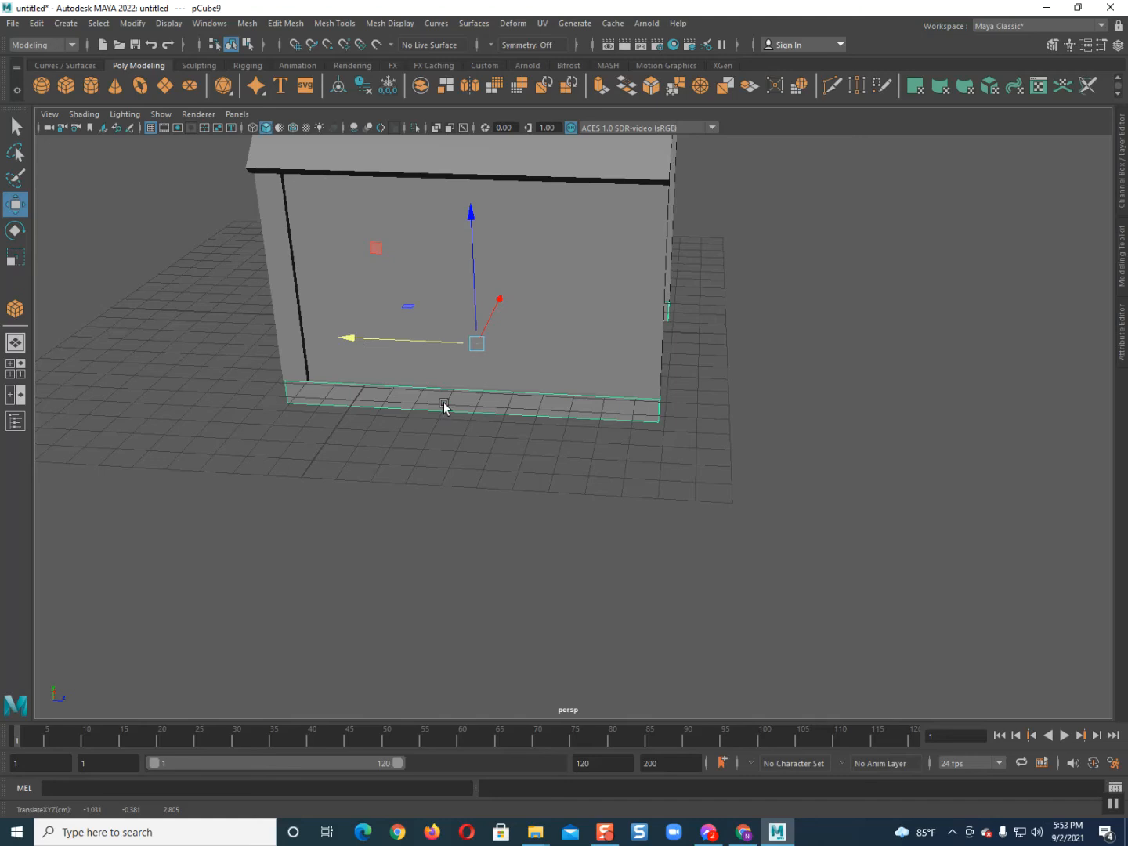
left_click_drag(446, 409, 406, 463, "alt")
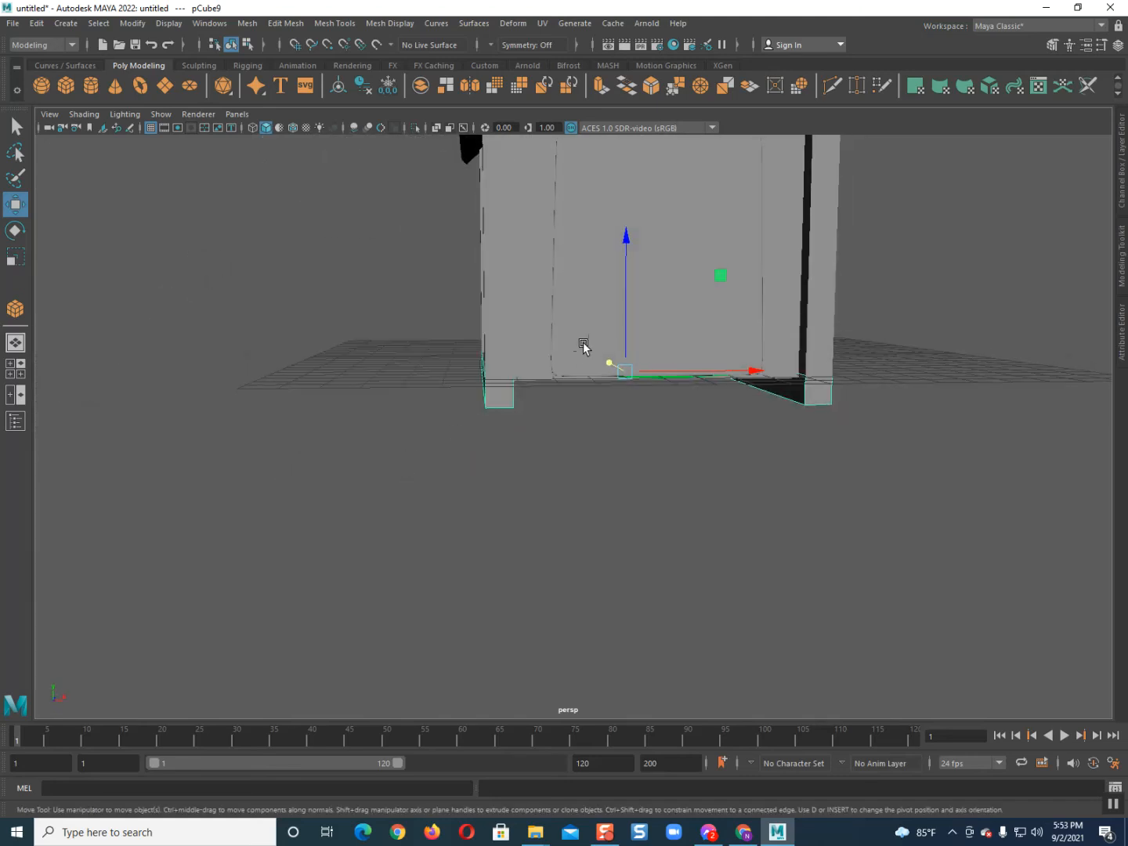
left_click_drag(625, 327, 624, 306)
Separate the side beams into individual objects and center their pivots
left_click(247, 23)
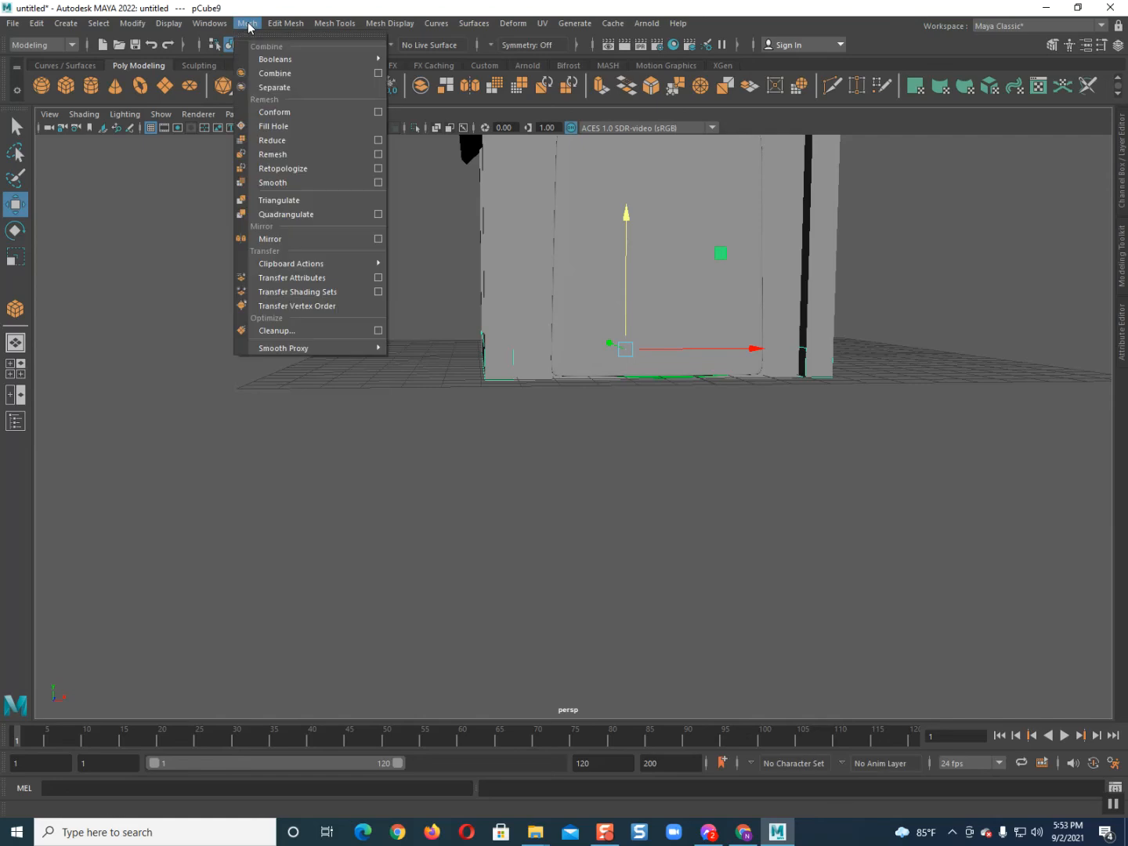
left_click(268, 89)
left_click_drag(461, 436, 481, 410, "alt")
left_click(337, 84)
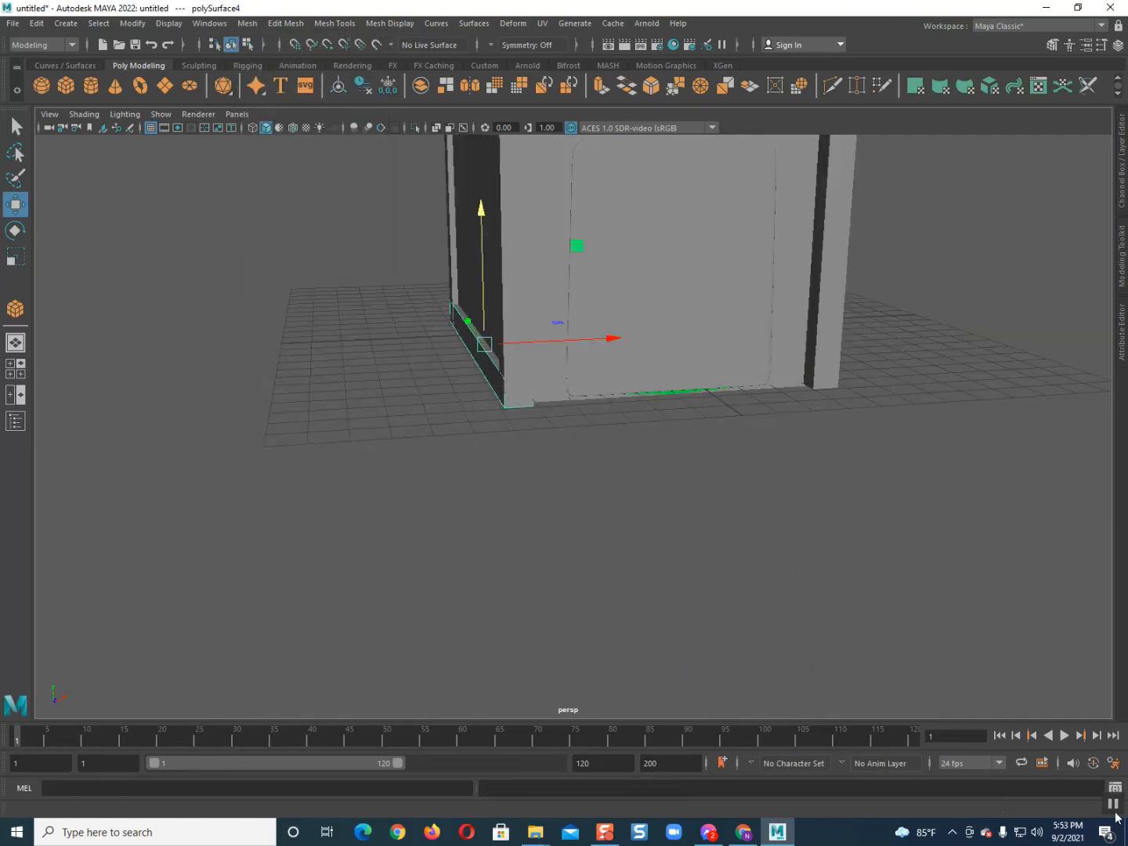
Adjust each side beam individually so it sits against the base of its side wall
middle_click_drag(631, 554, 637, 559, "alt")
left_click_drag(595, 345, 581, 342)
left_click_drag(499, 316, 686, 408)
left_click(722, 399)
left_click_drag(765, 382, 739, 336)
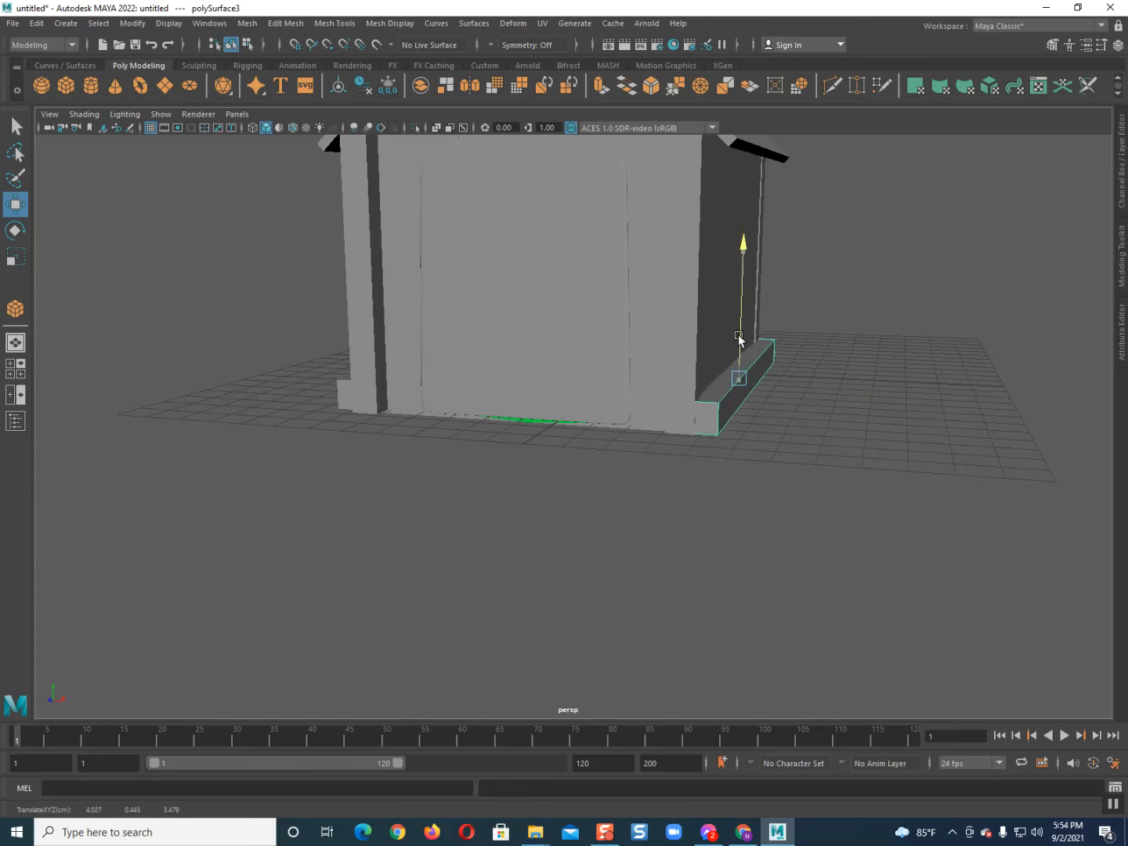
Select both side beams and combine them into one mesh
left_click(688, 532)
scroll(742, 472, "down", 4)
left_click_drag(743, 471, 796, 552, "alt")
left_click(592, 462)
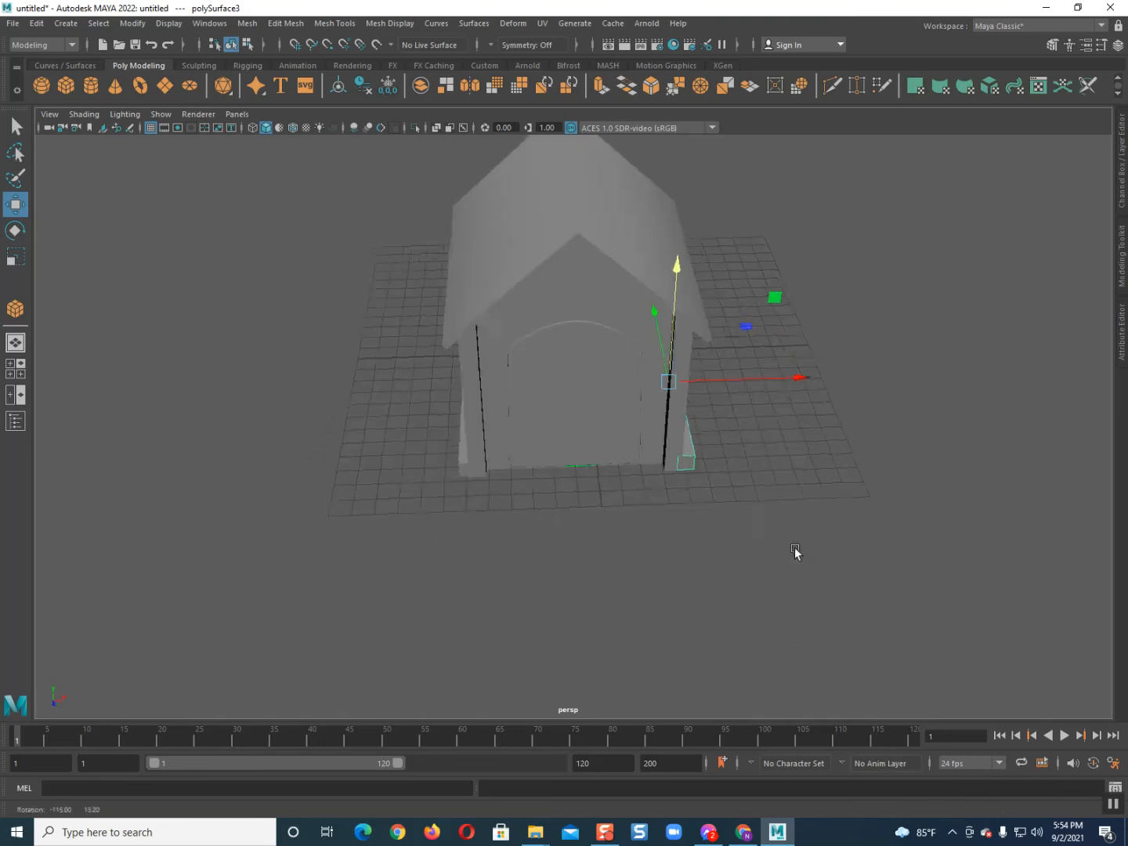
left_click(463, 469)
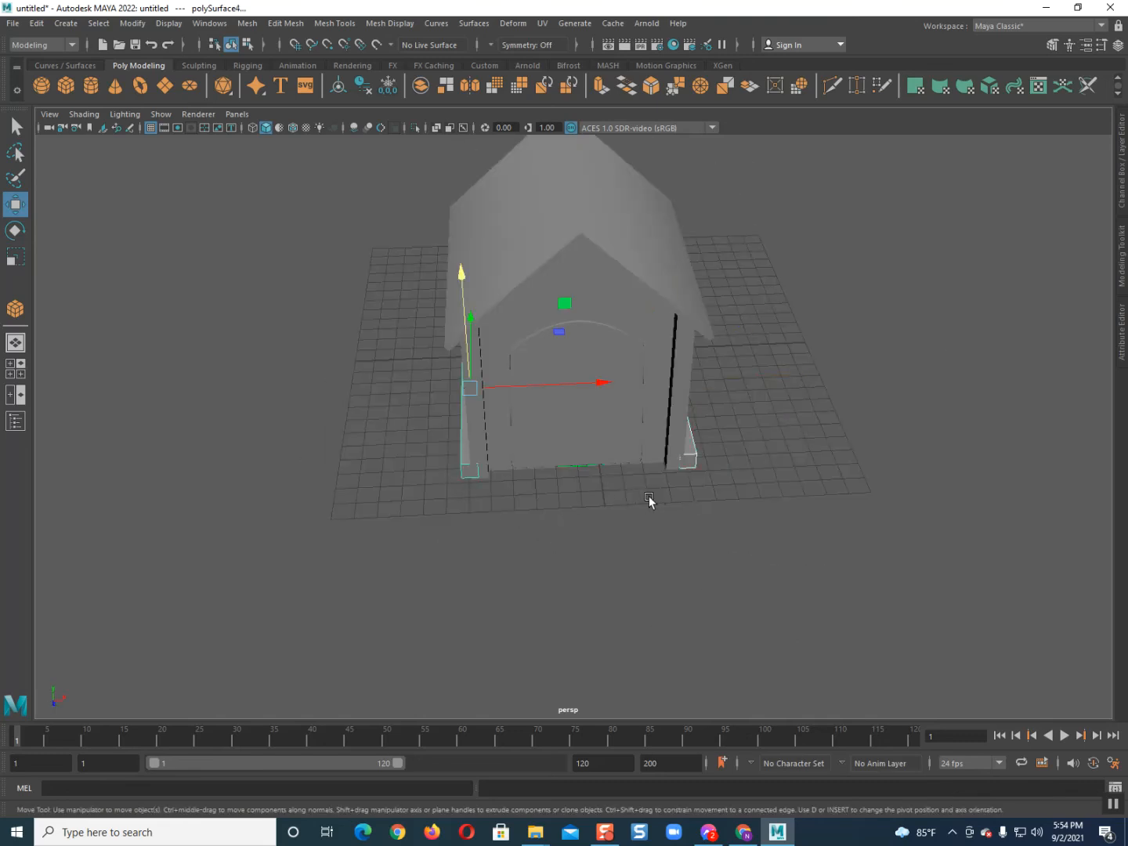
left_click(249, 25)
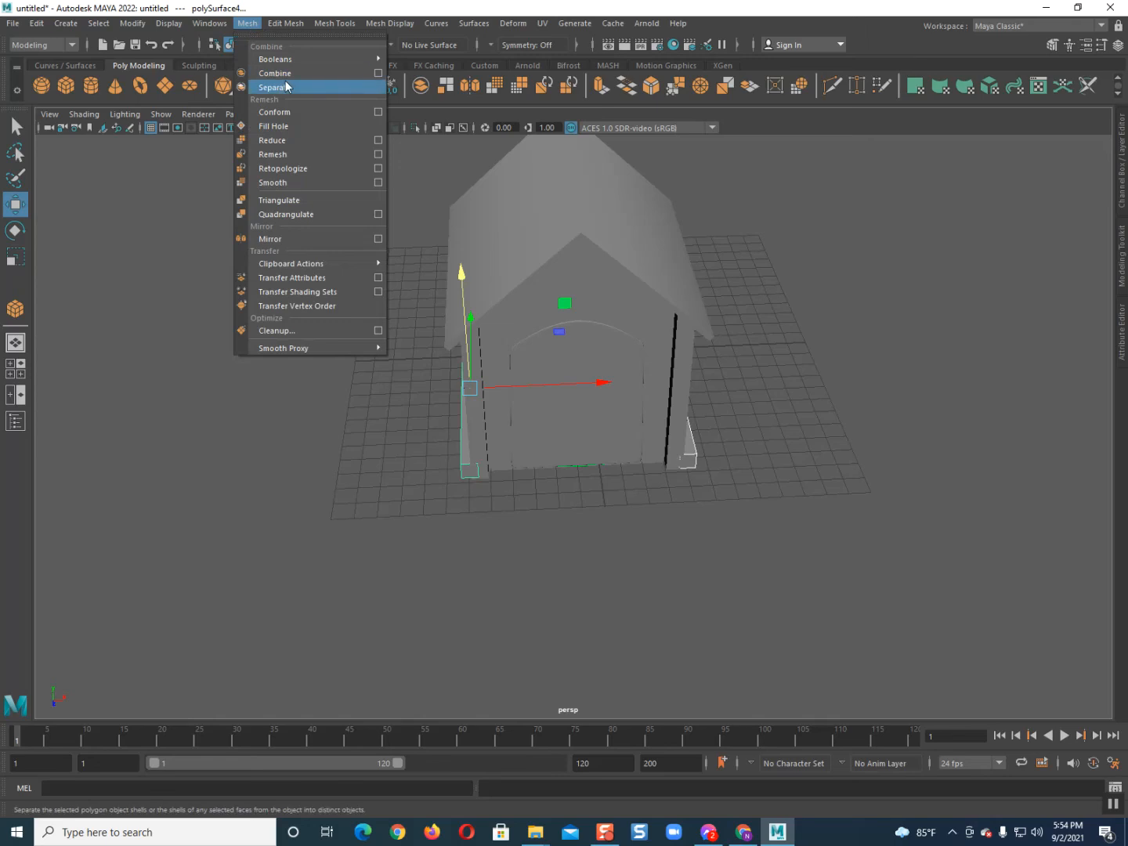
left_click(284, 87)
left_click(249, 24)
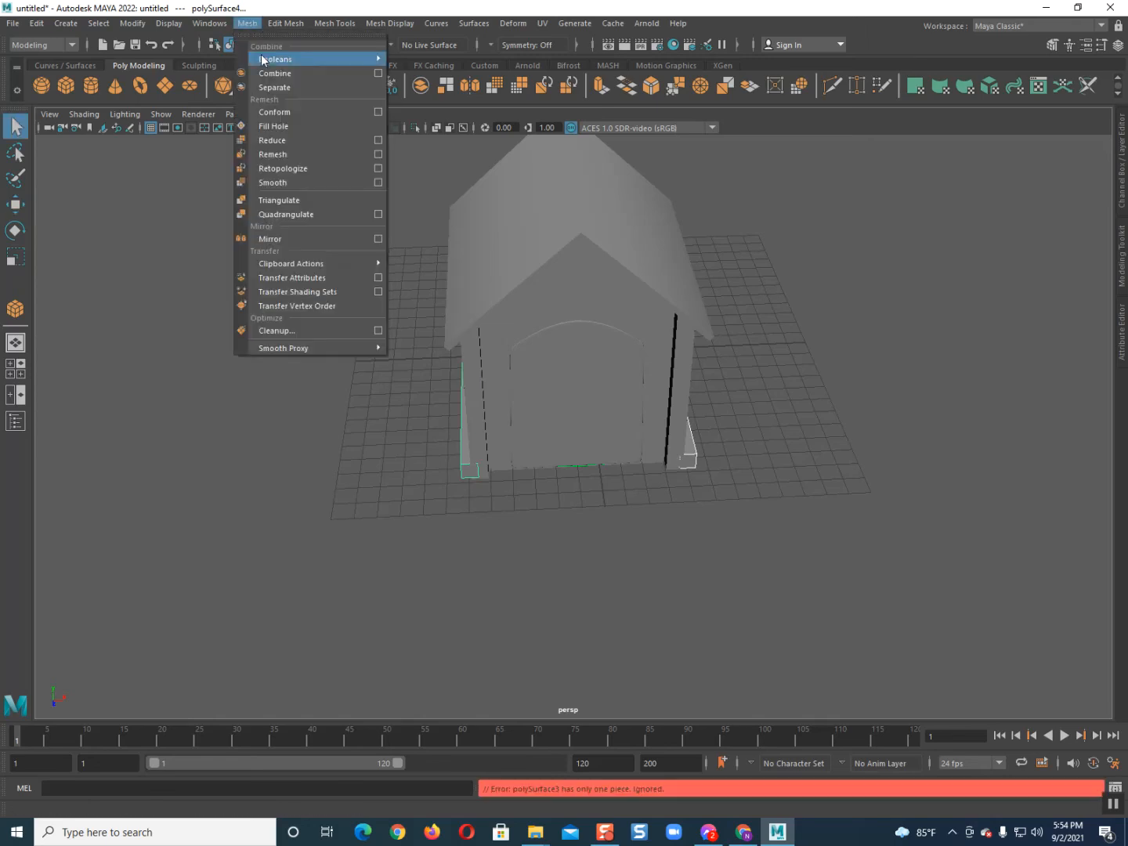
left_click(271, 70)
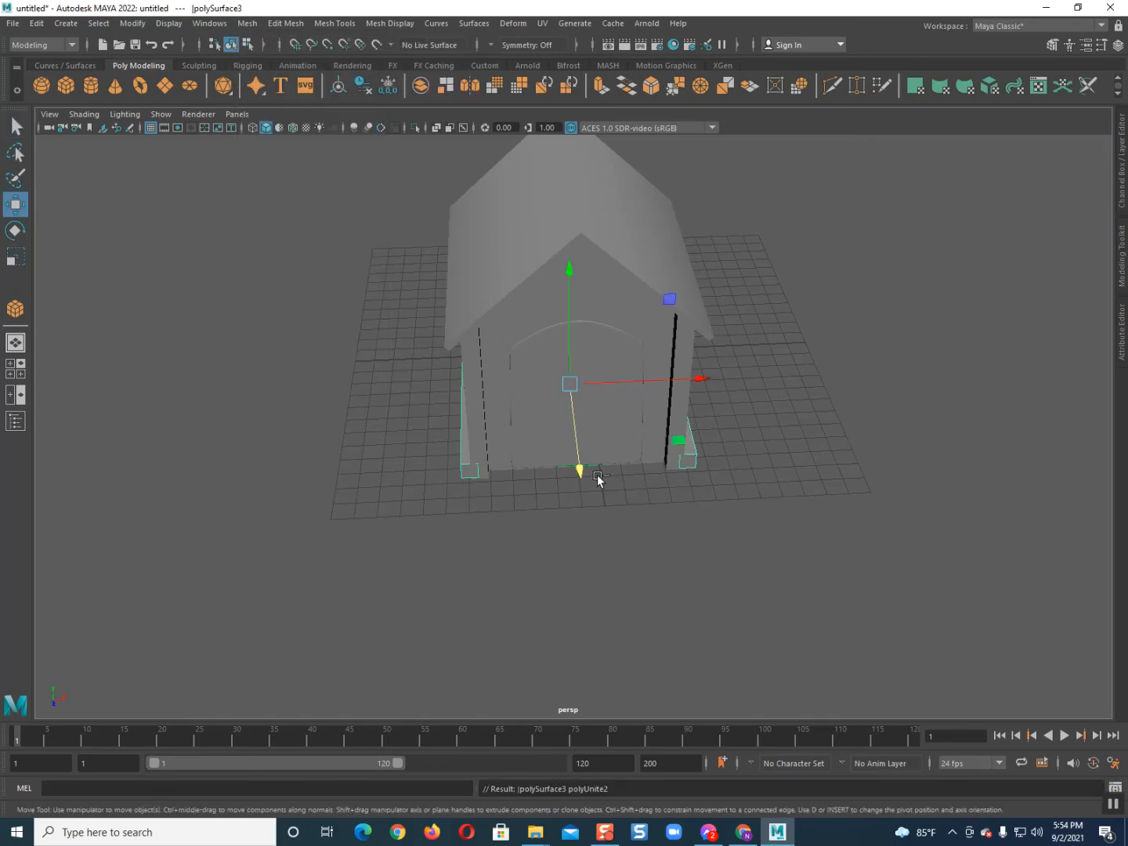
Duplicate the combined side beams and rotate the copy 90 degrees about Y
left_click_drag(630, 598, 454, 620, "alt")
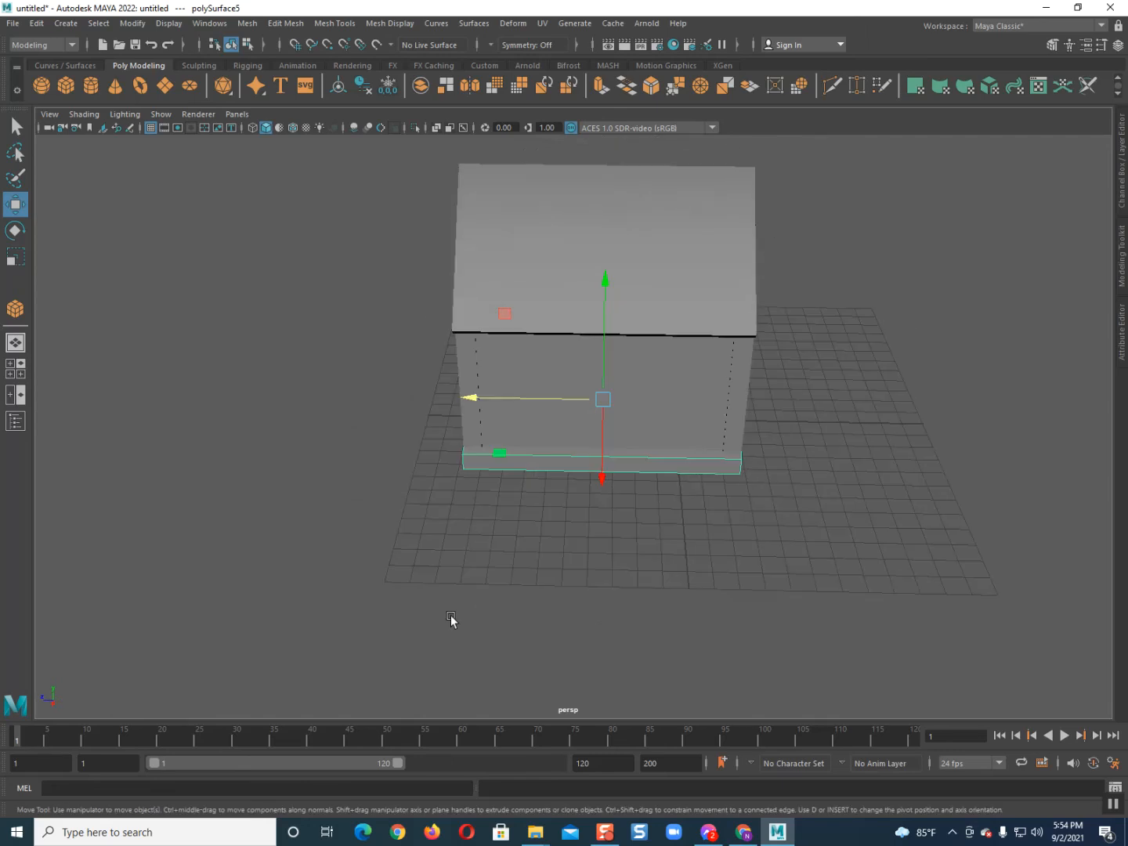
key("e")
left_click_drag(550, 462, 652, 478)
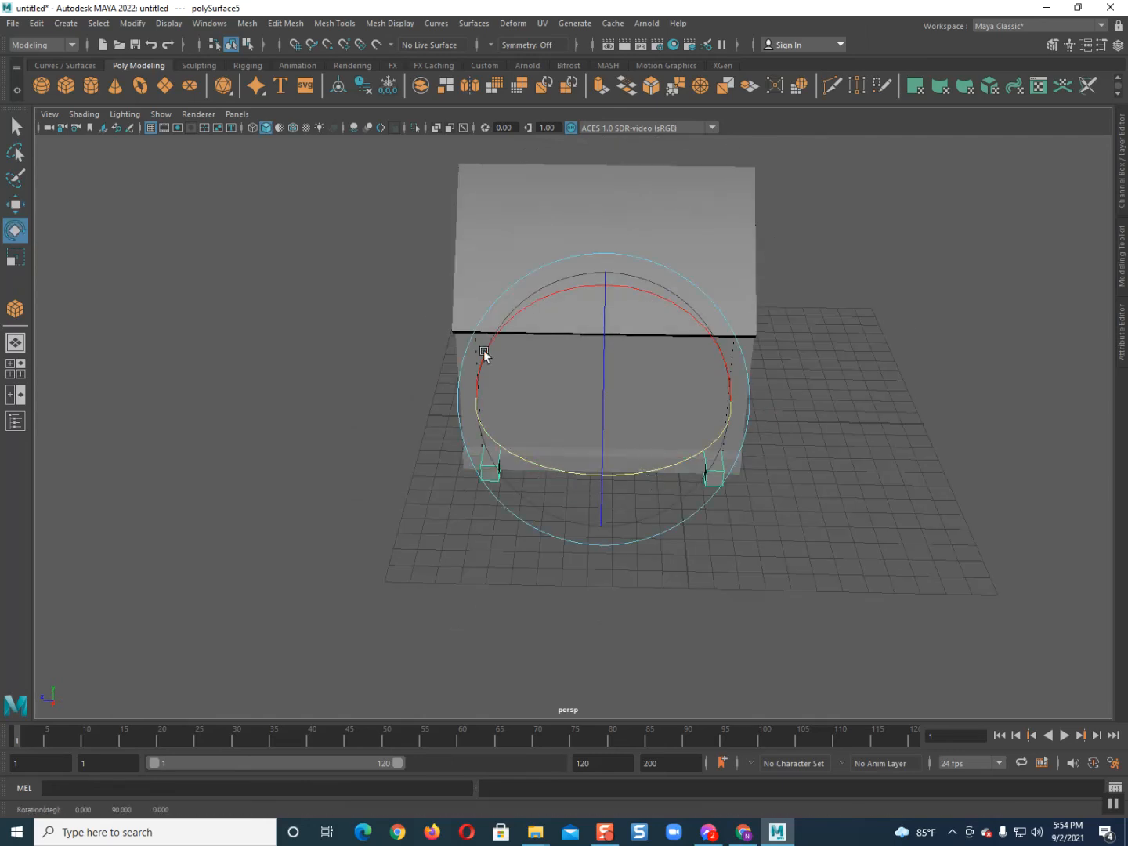
Separate the rotated copy into two beams and center their pivots
left_click(247, 23)
left_click(285, 84)
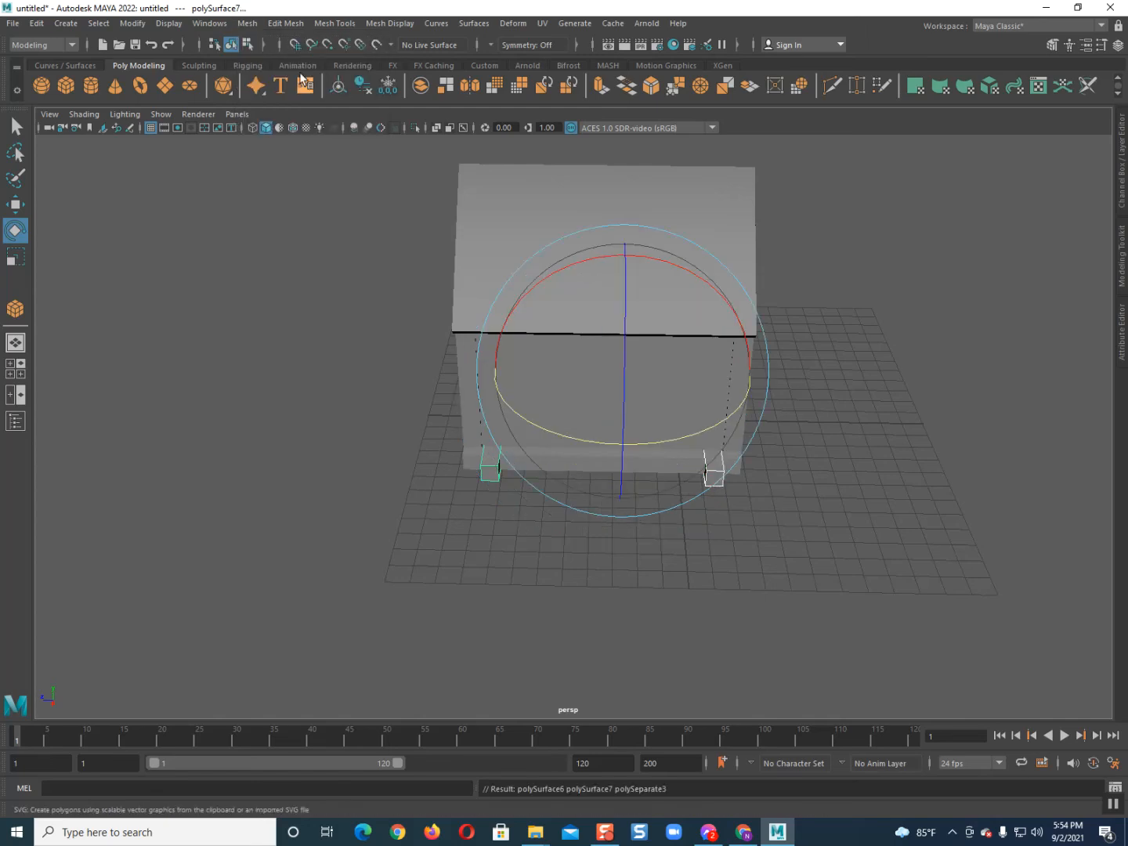
left_click(338, 87)
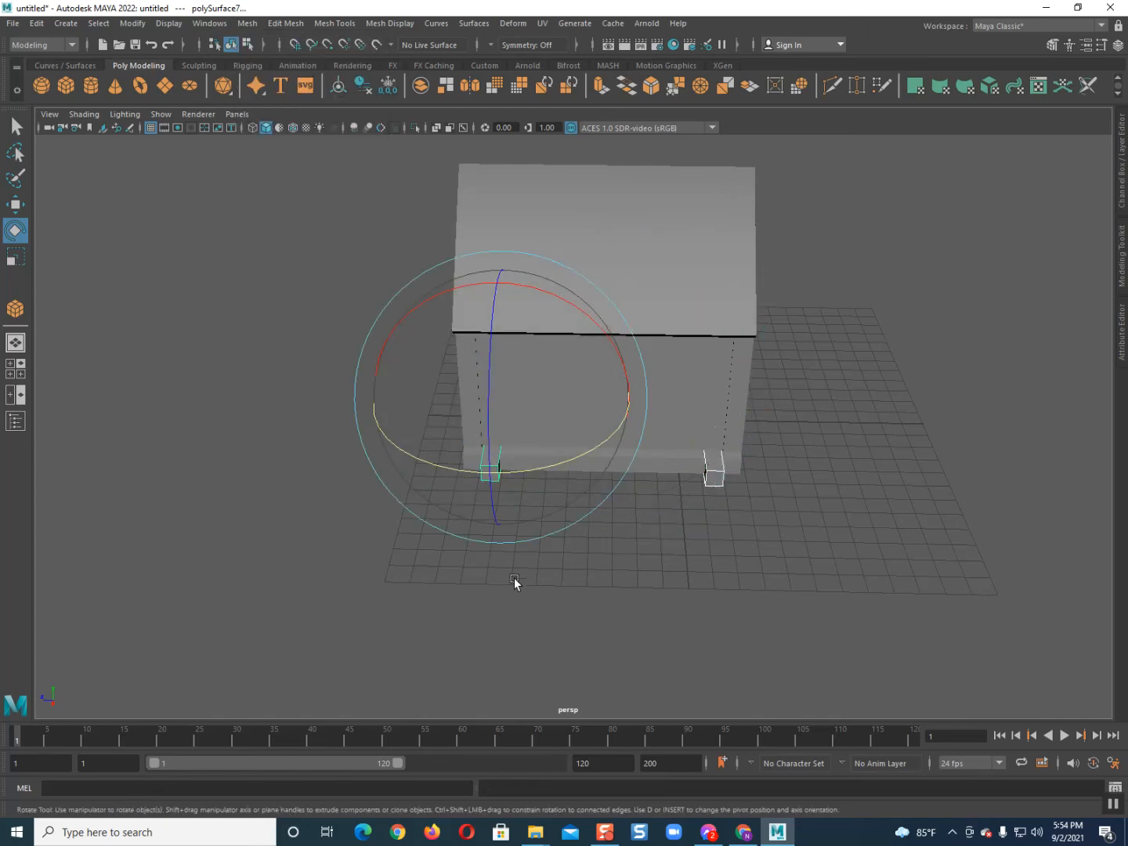
Move the two crosswise beams outward to the front and back walls of the house
key("w")
left_click(490, 533)
left_click(483, 475)
left_click_drag(569, 398, 539, 391)
left_click(715, 469)
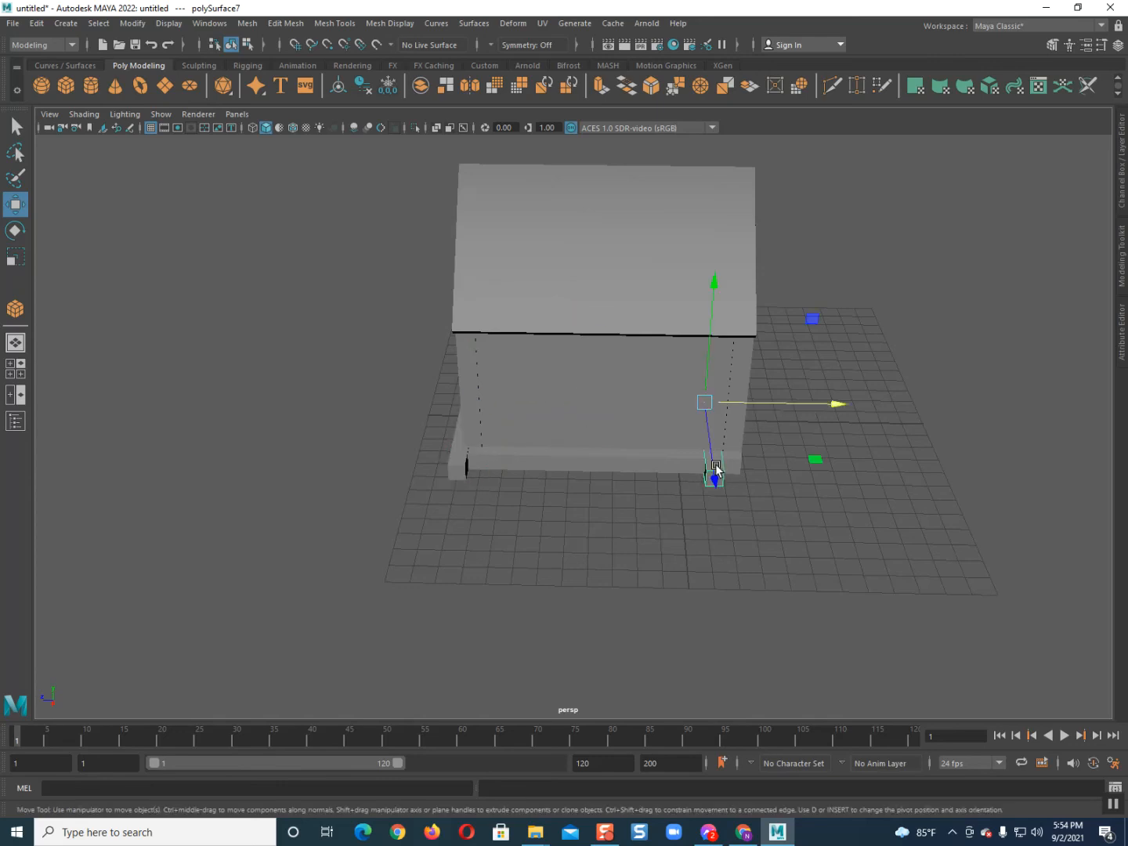
left_click_drag(749, 402, 777, 405)
Select the front and back beams and scale their length to about 0.85 to fit the house's width
left_click_drag(737, 509, 600, 494, "alt")
left_click(429, 359)
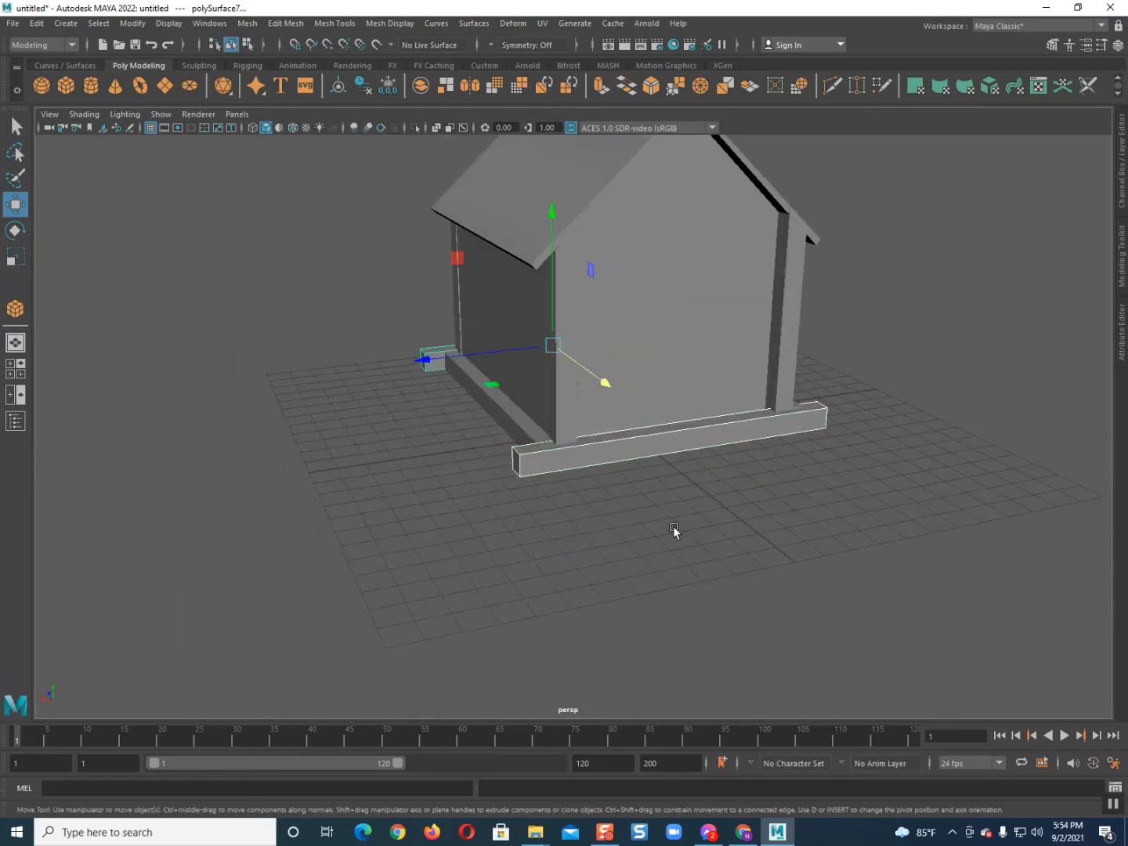
left_click_drag(676, 532, 618, 513, "alt")
key("r")
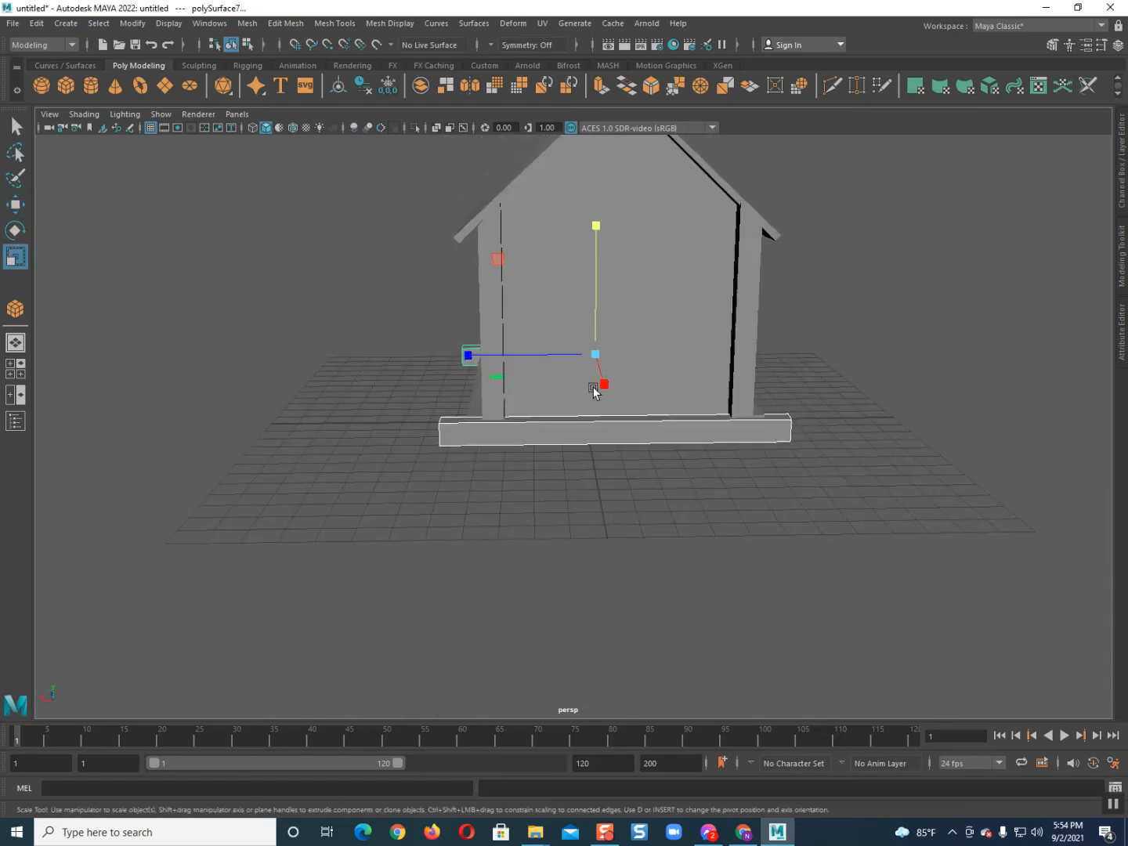
left_click_drag(532, 356, 553, 358)
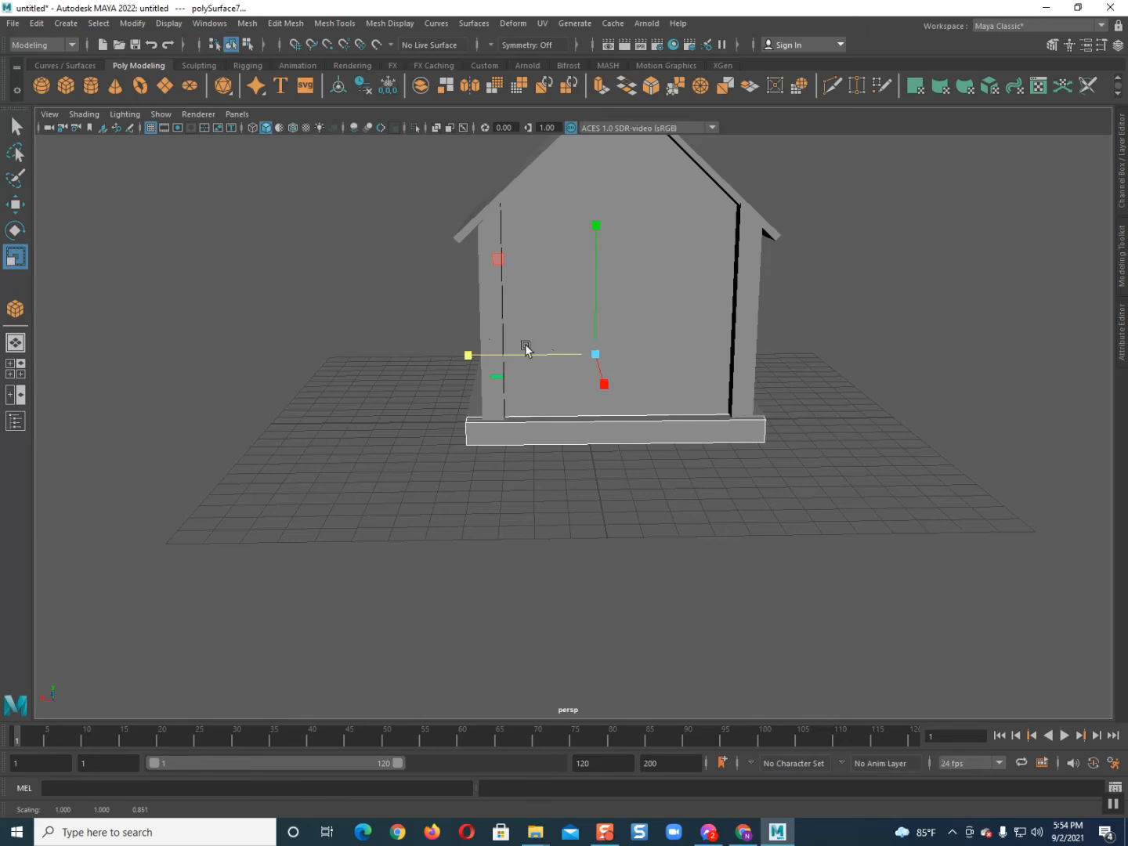
Try swinging the arched door about its hinge to check its clearance over the front beam
left_click(621, 452)
left_click_drag(621, 451, 547, 441, "alt")
left_click(607, 373)
scroll(578, 441, "up", 5)
key("e")
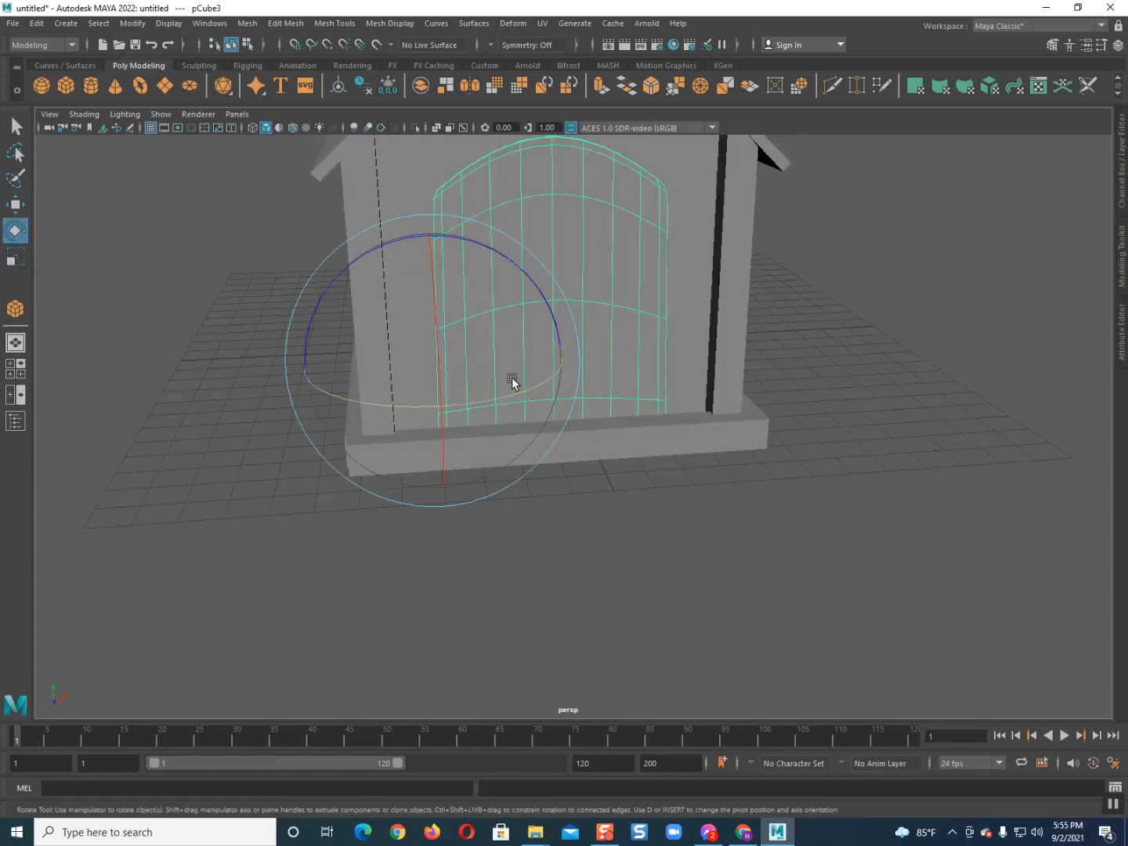
left_click_drag(504, 385, 498, 415)
Select all four base beams and lower them slightly beneath the house walls
left_click(538, 460)
left_click_drag(539, 460, 552, 504, "alt")
left_click(431, 459, "shift")
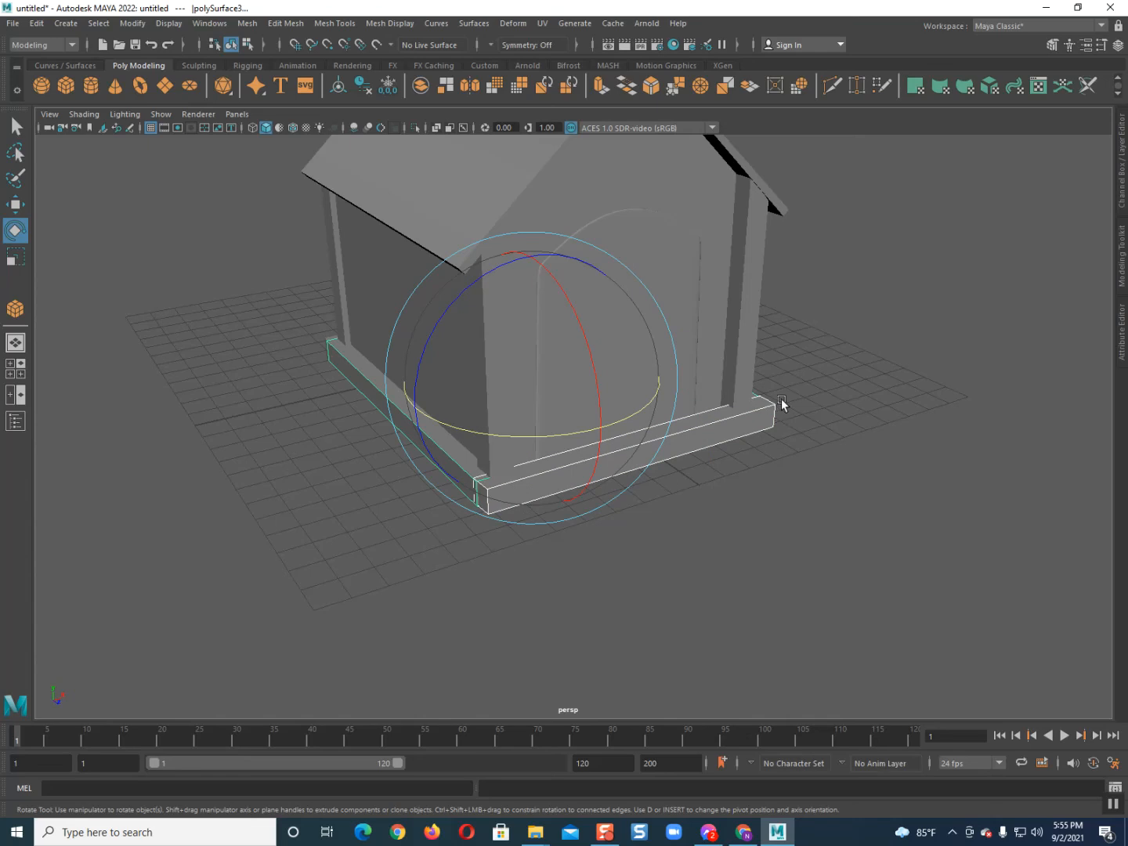
left_click_drag(786, 415, 657, 513, "alt")
left_click(770, 458, "shift")
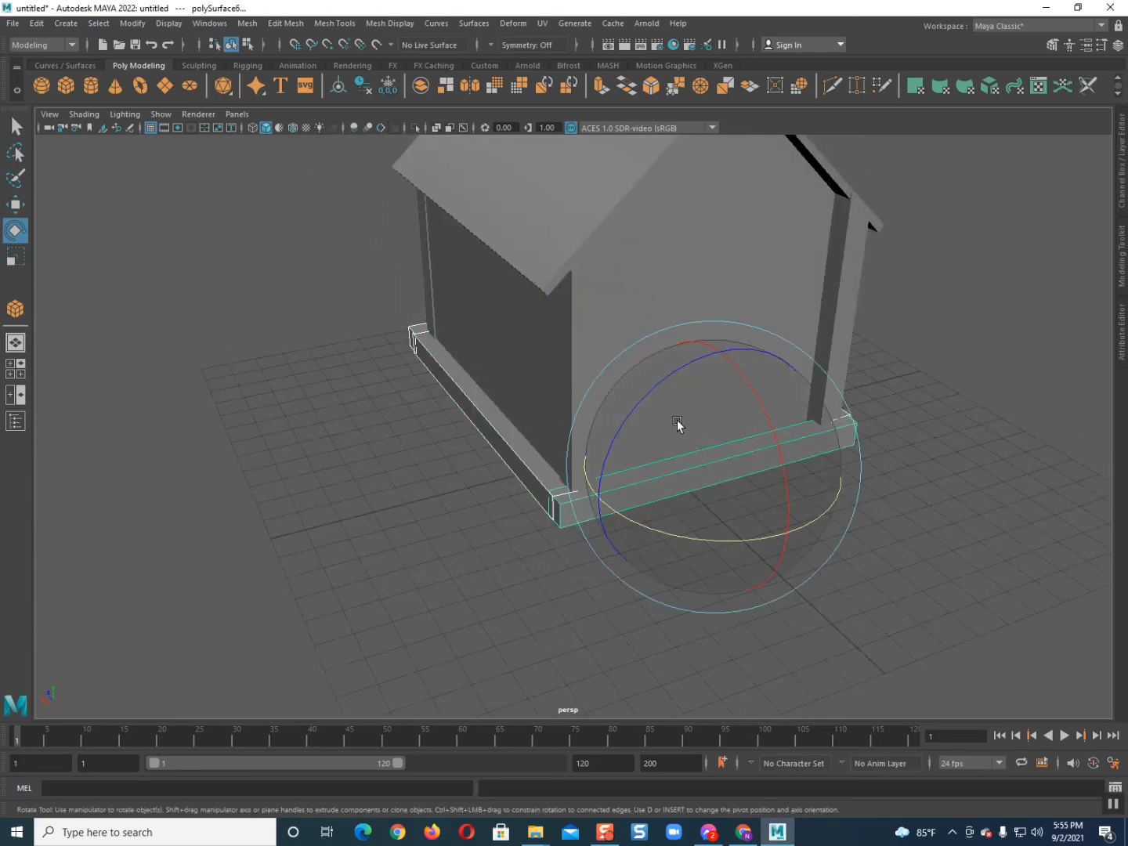
key("w")
mouse_move(718, 369)
left_mouse_down()
mouse_move(720, 398)
mouse_move(720, 385)
left_mouse_up()
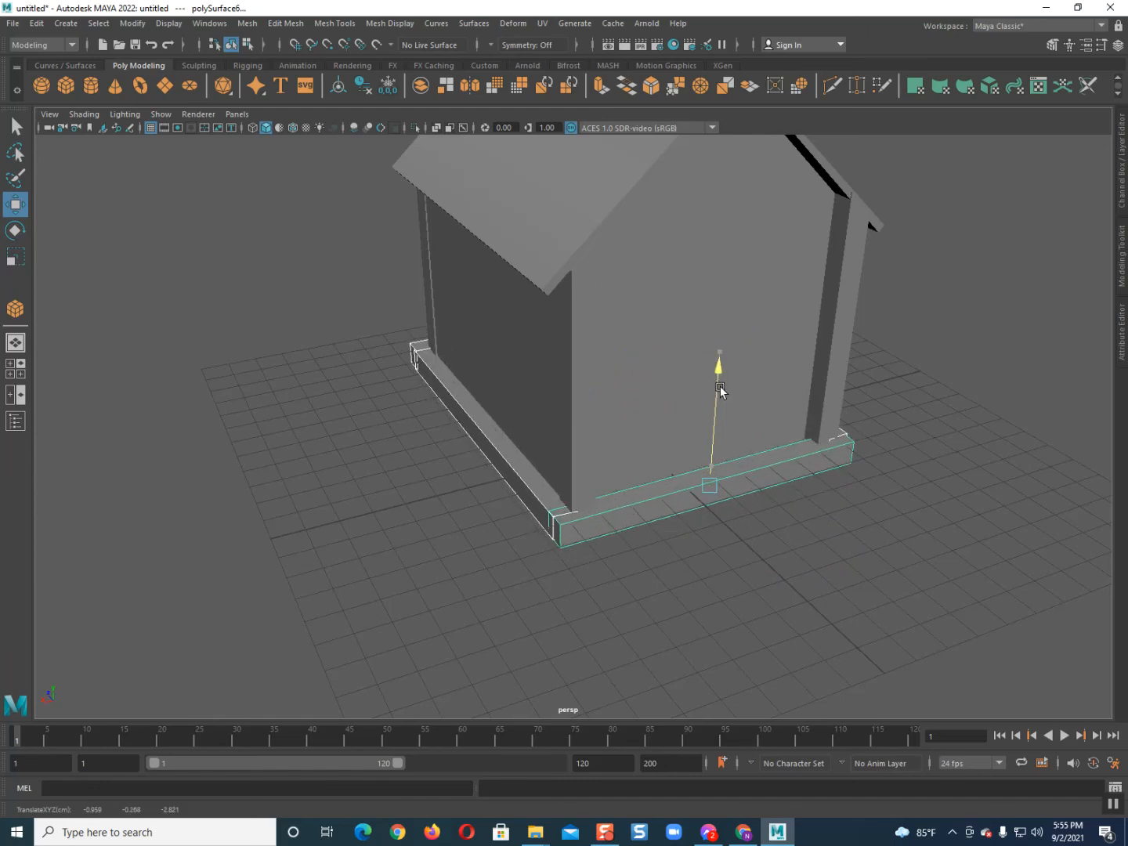
left_click(468, 479)
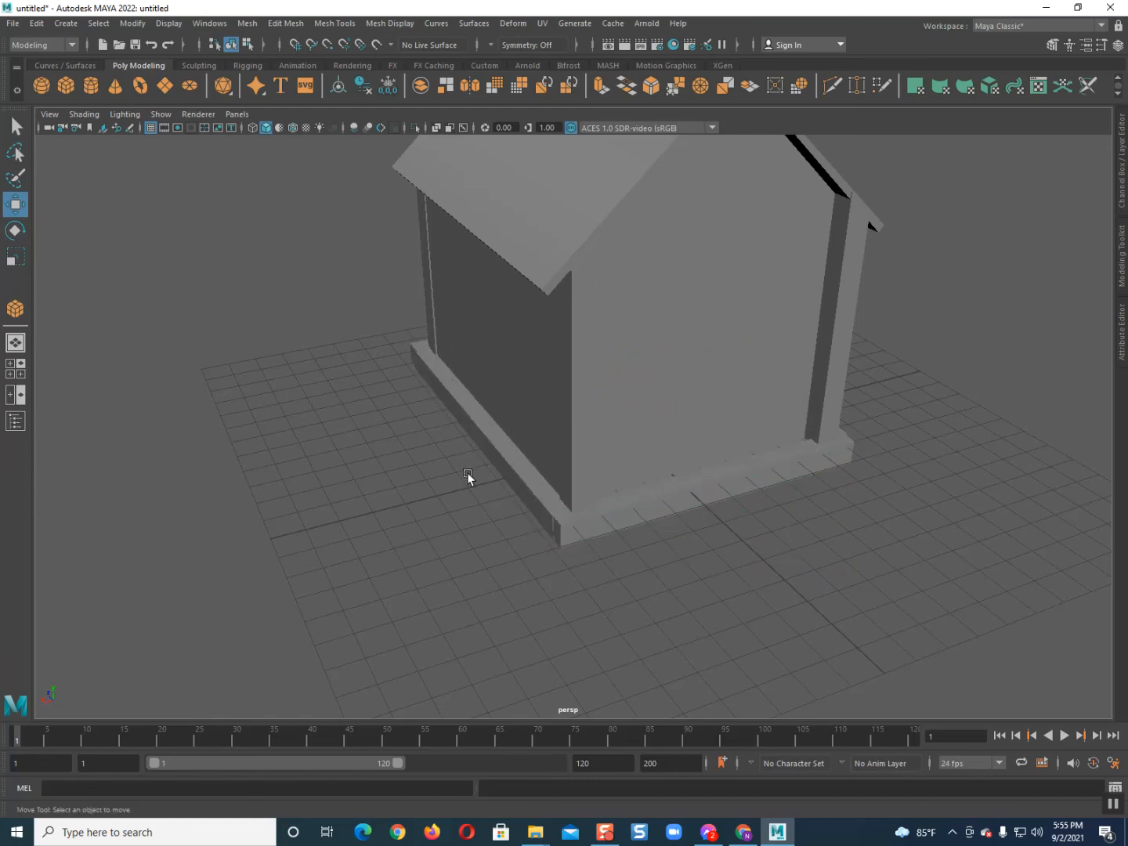
Reselect the four base beams and combine them into a single base frame mesh
left_click_drag(467, 478, 640, 488, "alt")
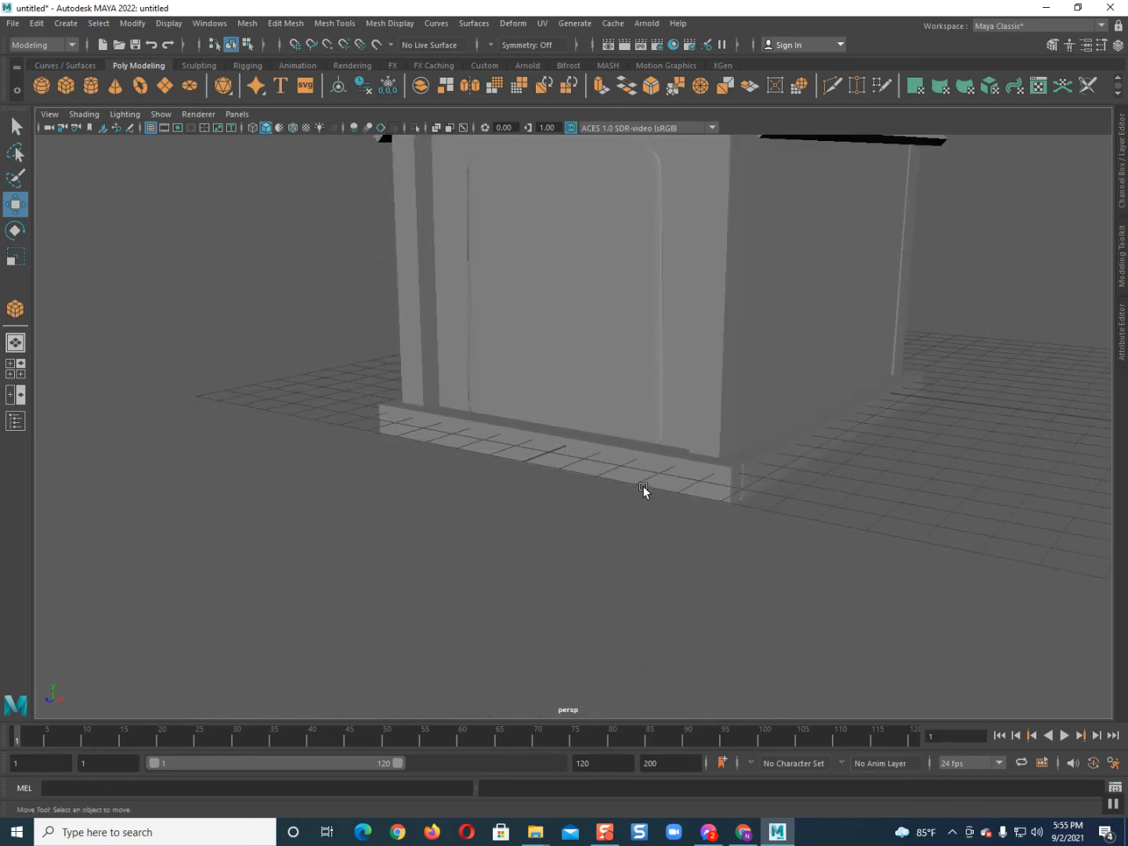
left_click(674, 486)
left_click(223, 23)
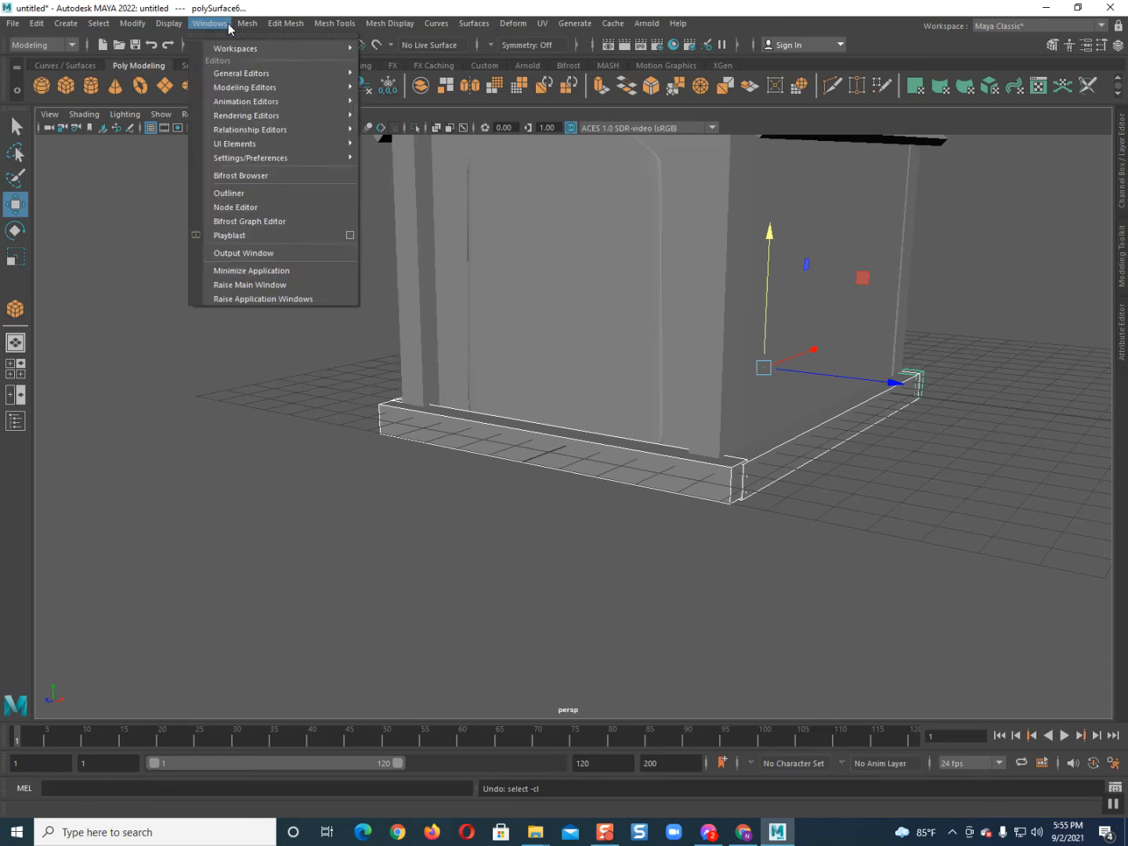
mouse_move(244, 25)
left_click(275, 73)
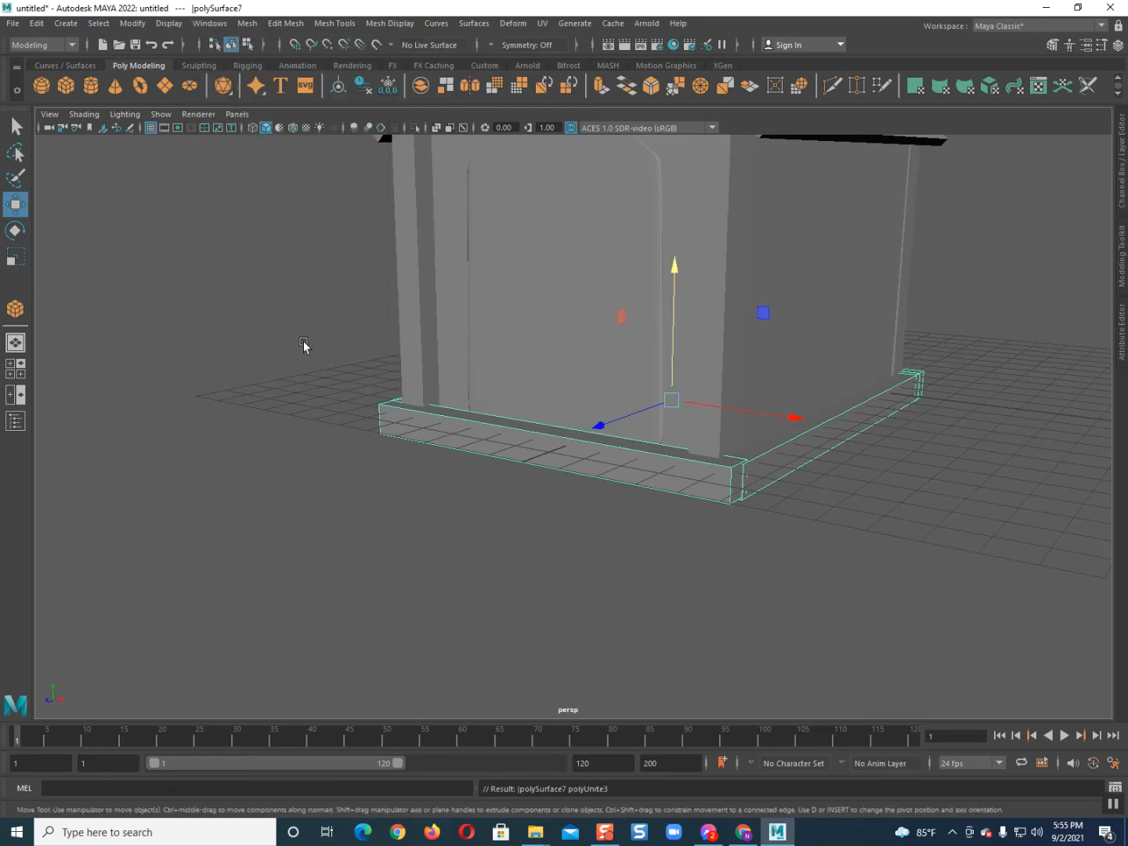
left_click(224, 331)
Try rotating the arched door on its hinge above the base frame, and undo the rotation
left_click(596, 369)
scroll(583, 360, "down", 3)
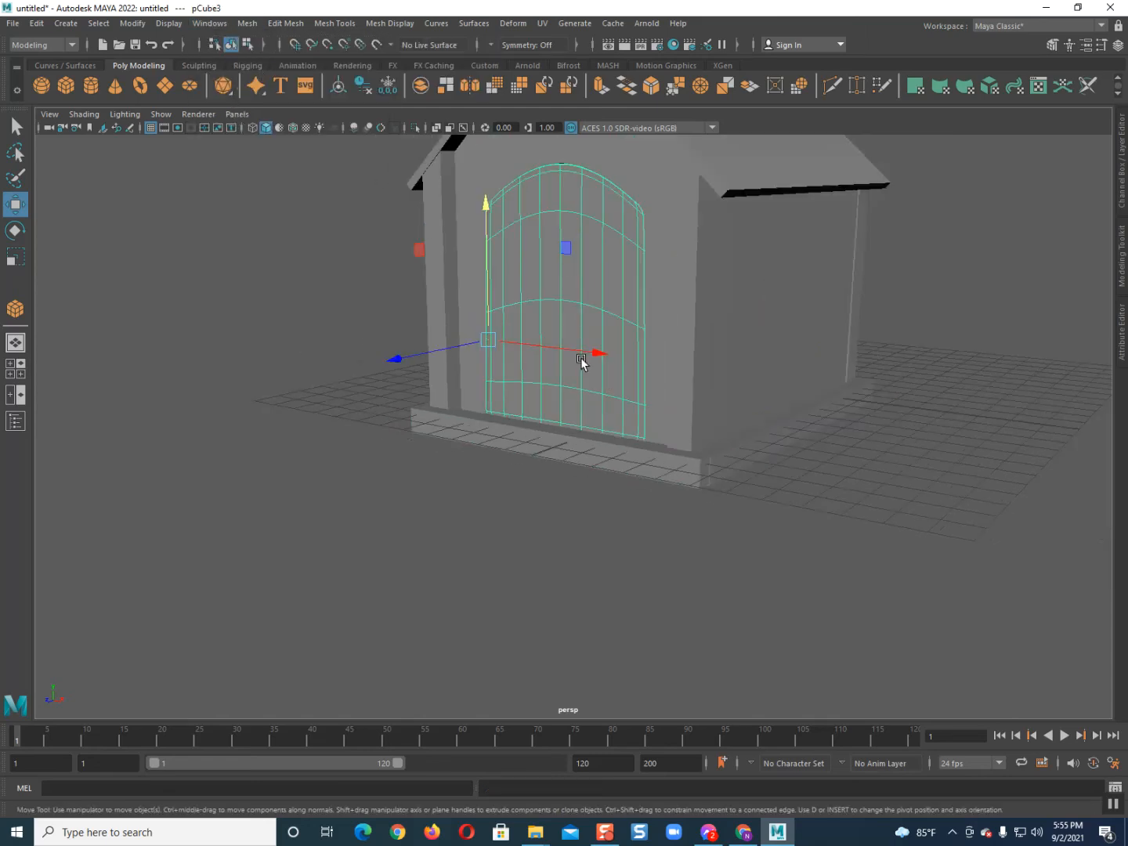
key("r")
key("e")
left_click_drag(511, 365, 490, 381)
key("ctrl+z")
Lower the combined base frame slightly to give the door more clearance
scroll(459, 455, "up", 2)
left_click_drag(473, 498, 592, 504, "alt")
left_click(641, 469)
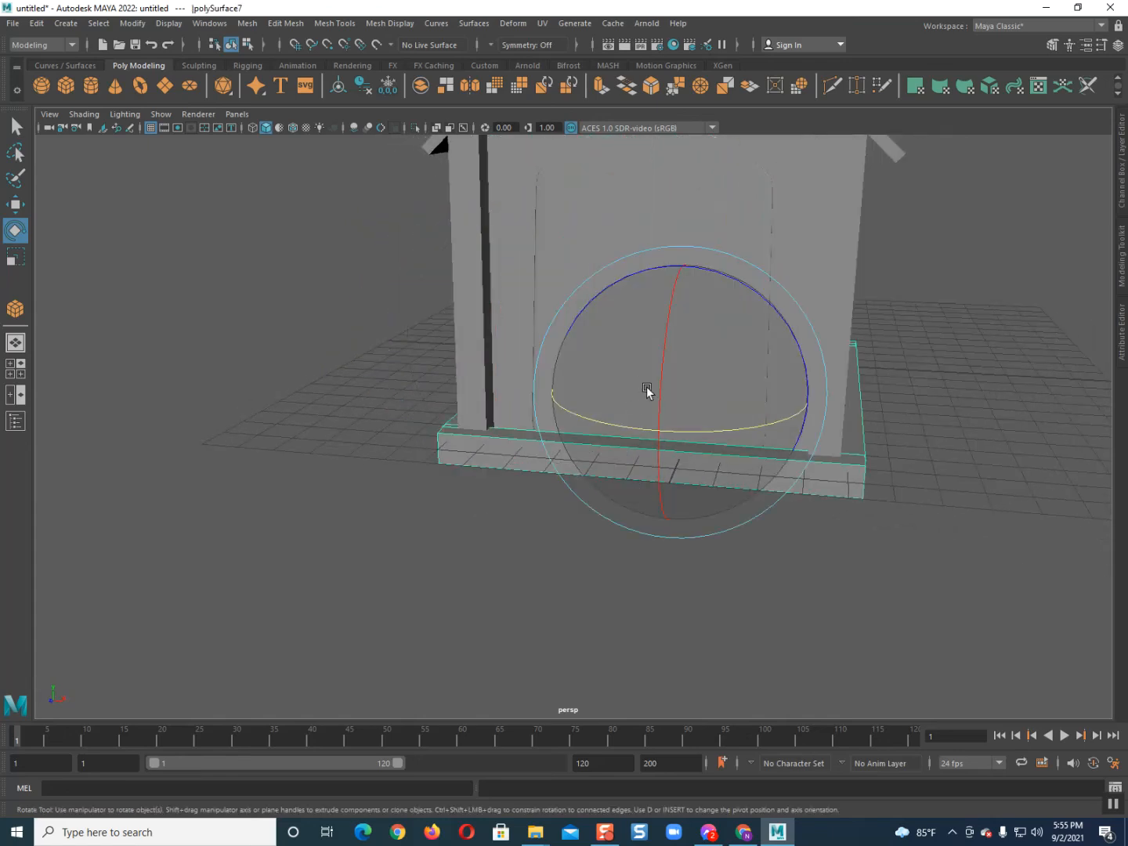
key("w")
left_click_drag(680, 334, 680, 342)
Test the arched door's swing about its hinge over the lowered base frame
left_click(638, 345)
key("e")
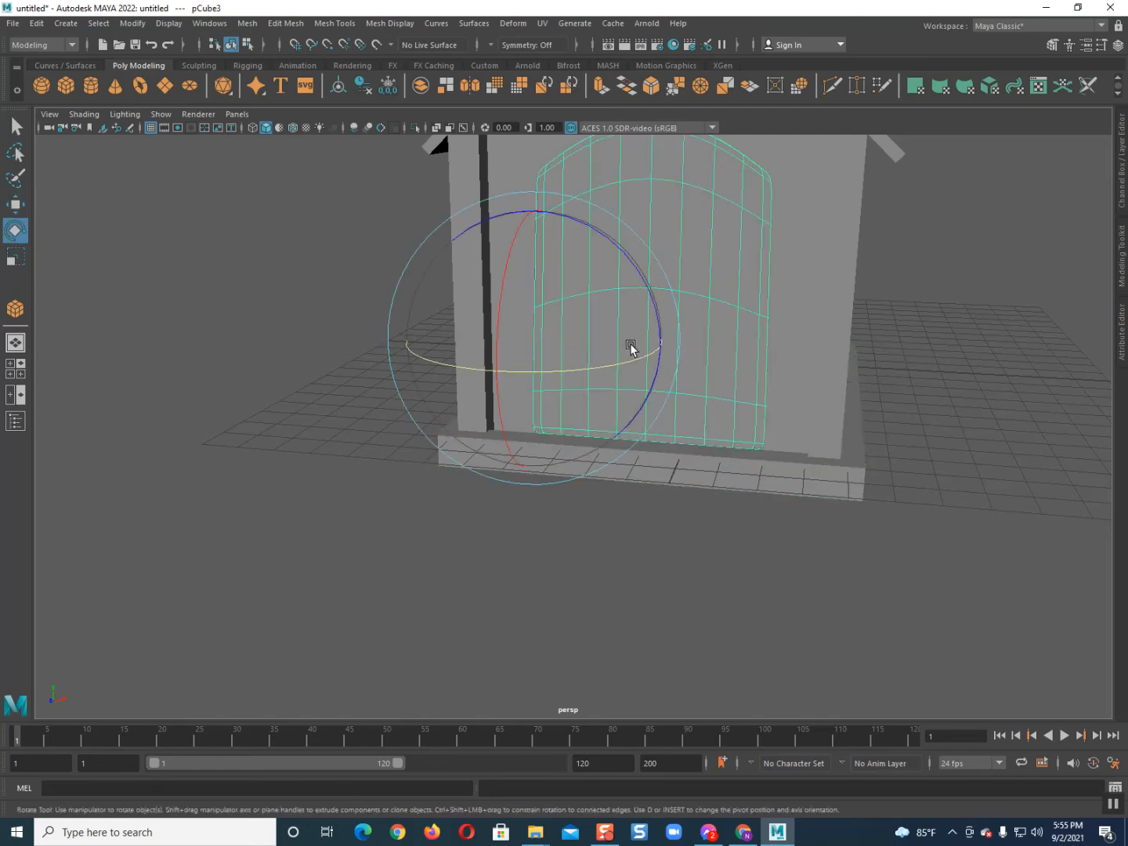
left_click_drag(629, 356, 433, 365)
left_click(335, 352)
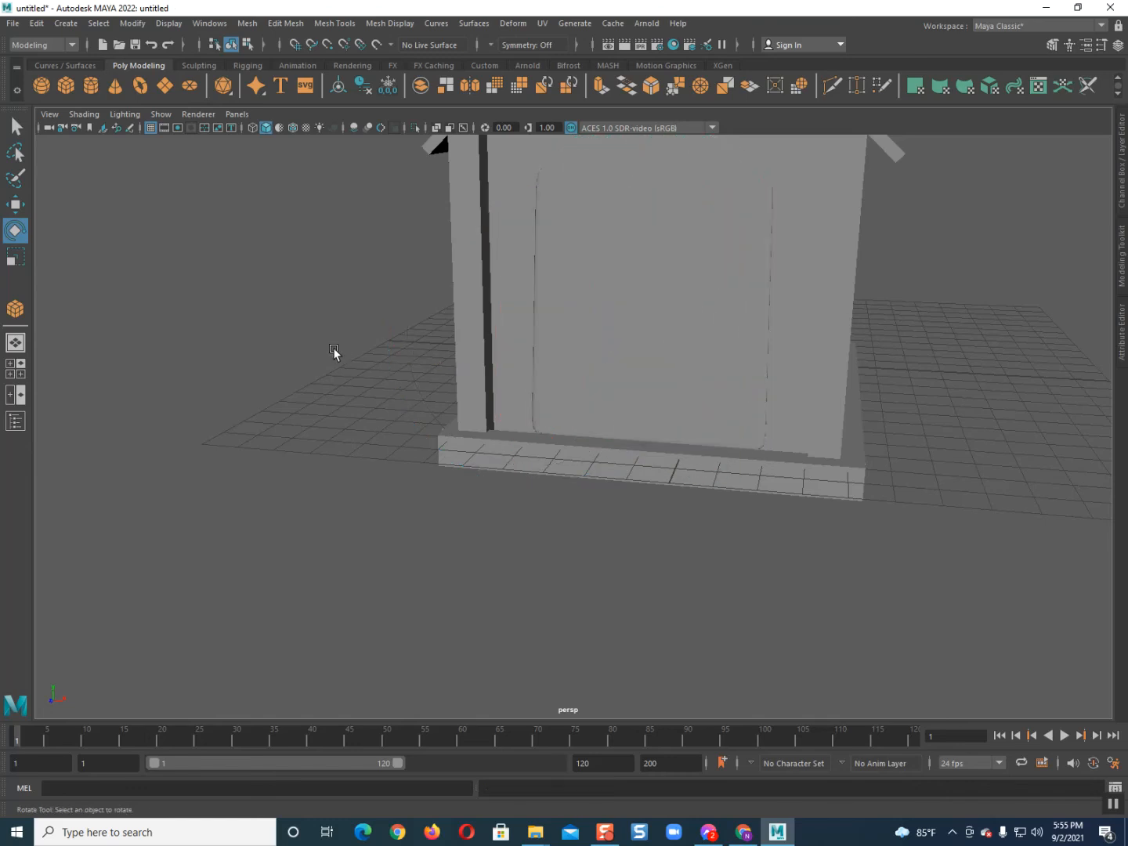
Save the scene as a Maya Binary file named dog house in the E:\maya project folder
key("q")
key("ctrl+shift+s")
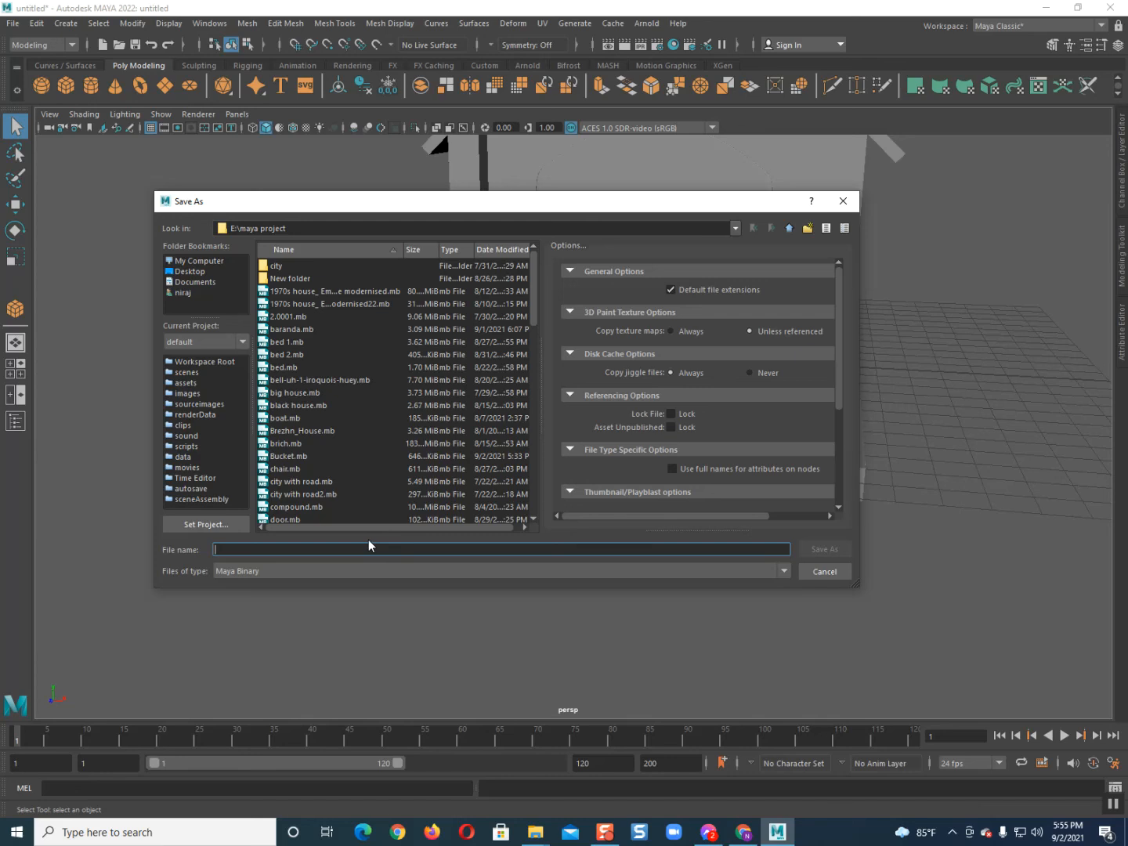
type("dog house")
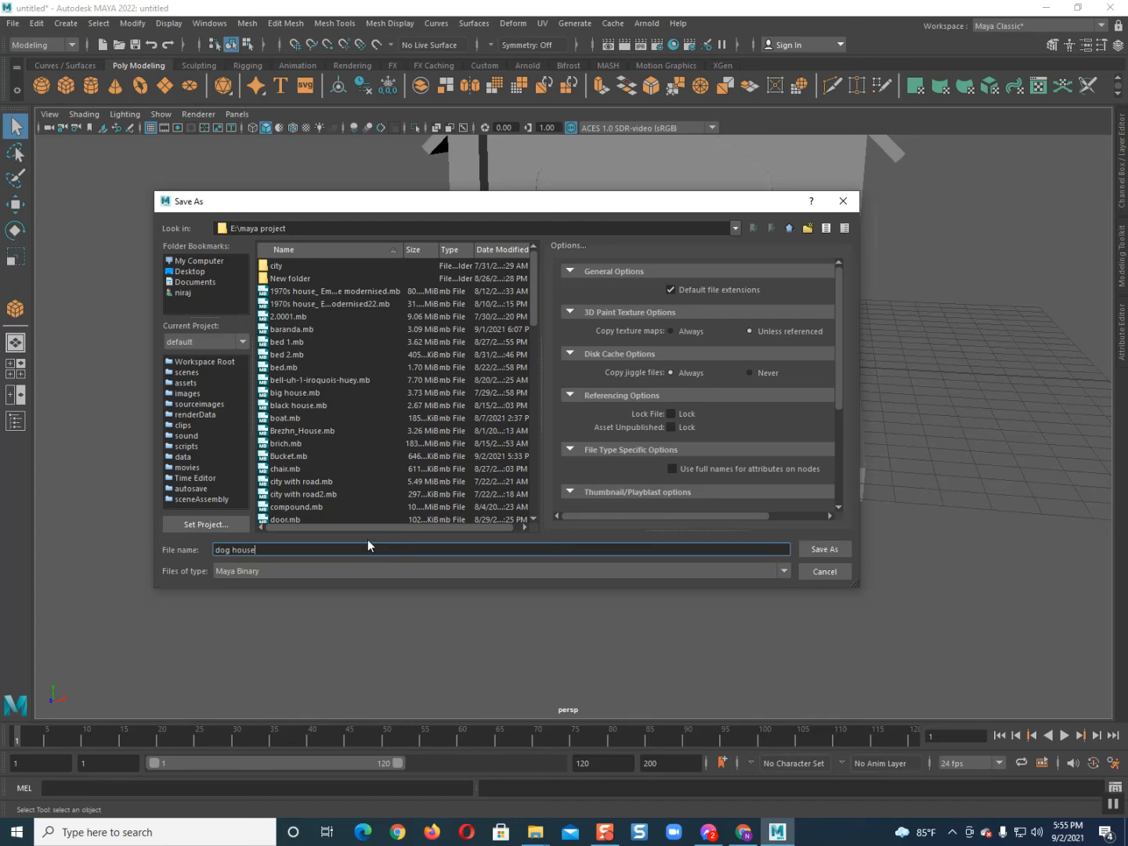
key("Return")
Select the house body with its gabled roof and assign a new Phong E material to it
key("e")
left_click_drag(662, 556, 681, 423, "alt")
left_click(634, 338)
left_click(553, 270)
mouse_move(619, 360)
left_mouse_down("alt")
mouse_move(635, 373)
mouse_move(497, 333)
mouse_move(433, 259)
mouse_move(360, 327)
mouse_move(600, 373)
mouse_move(567, 361)
mouse_move(448, 365)
mouse_move(695, 377)
mouse_move(604, 353)
left_mouse_up("alt")
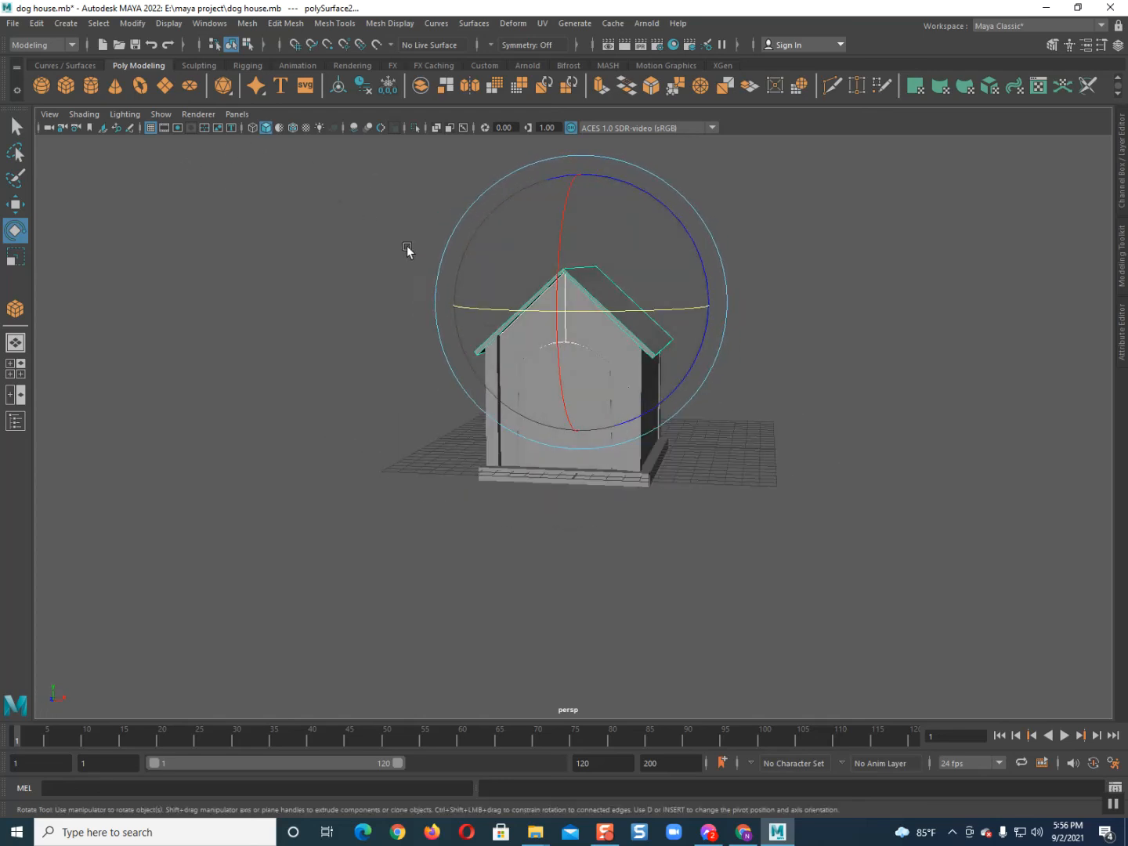
left_click_drag(468, 336, 525, 352, "alt")
right_click_drag(525, 353, 535, 713)
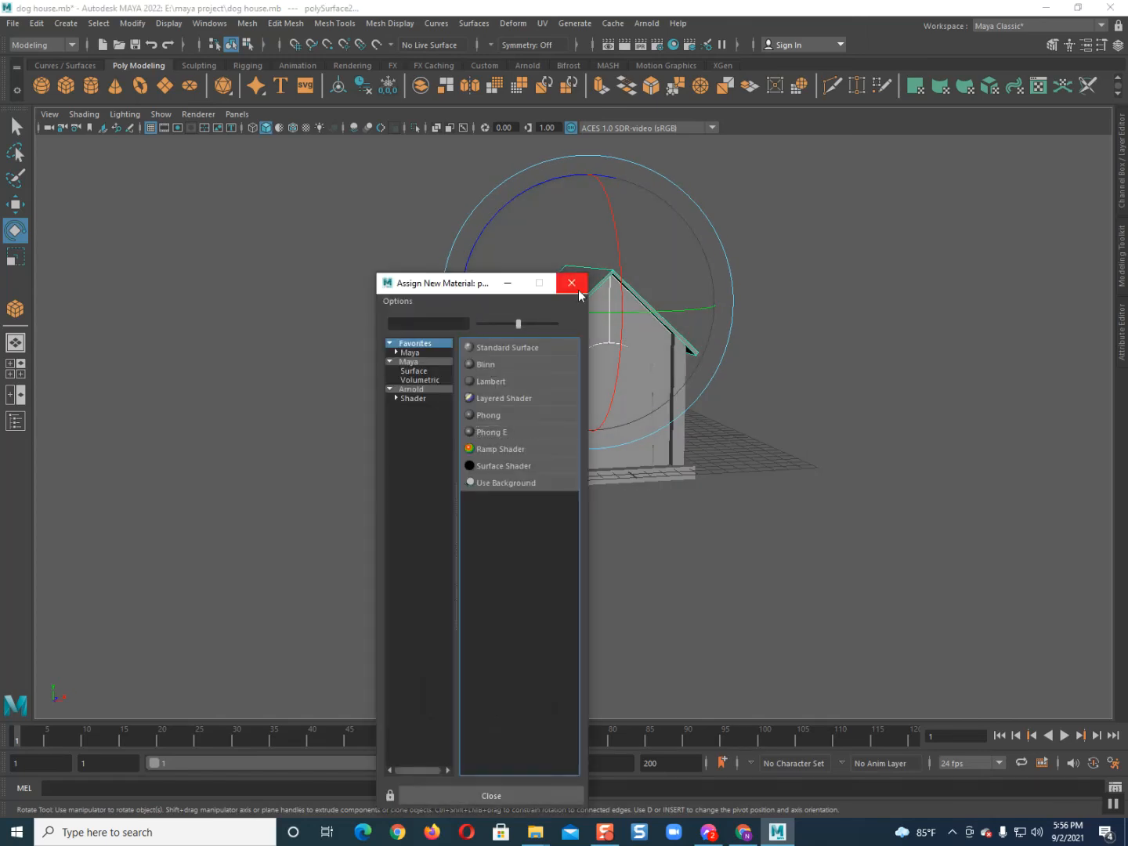
left_click(571, 283)
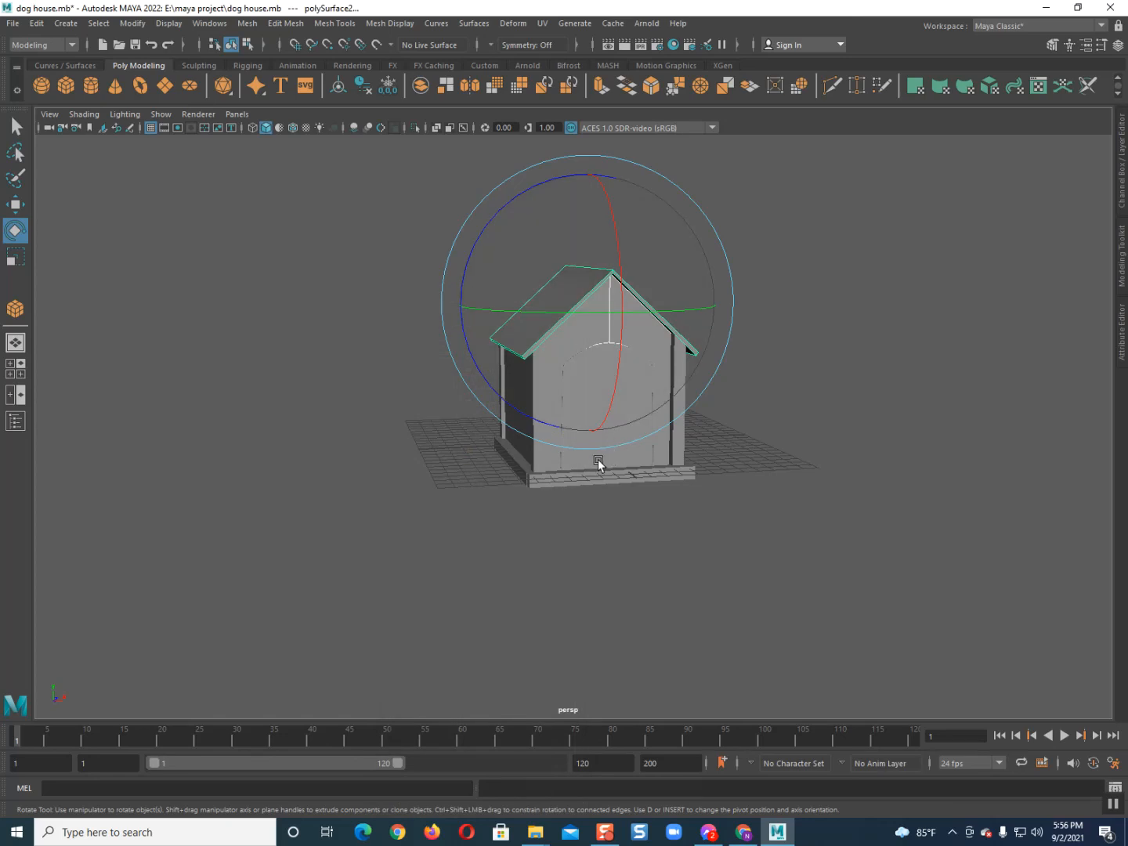
right_click_drag(453, 373, 475, 728)
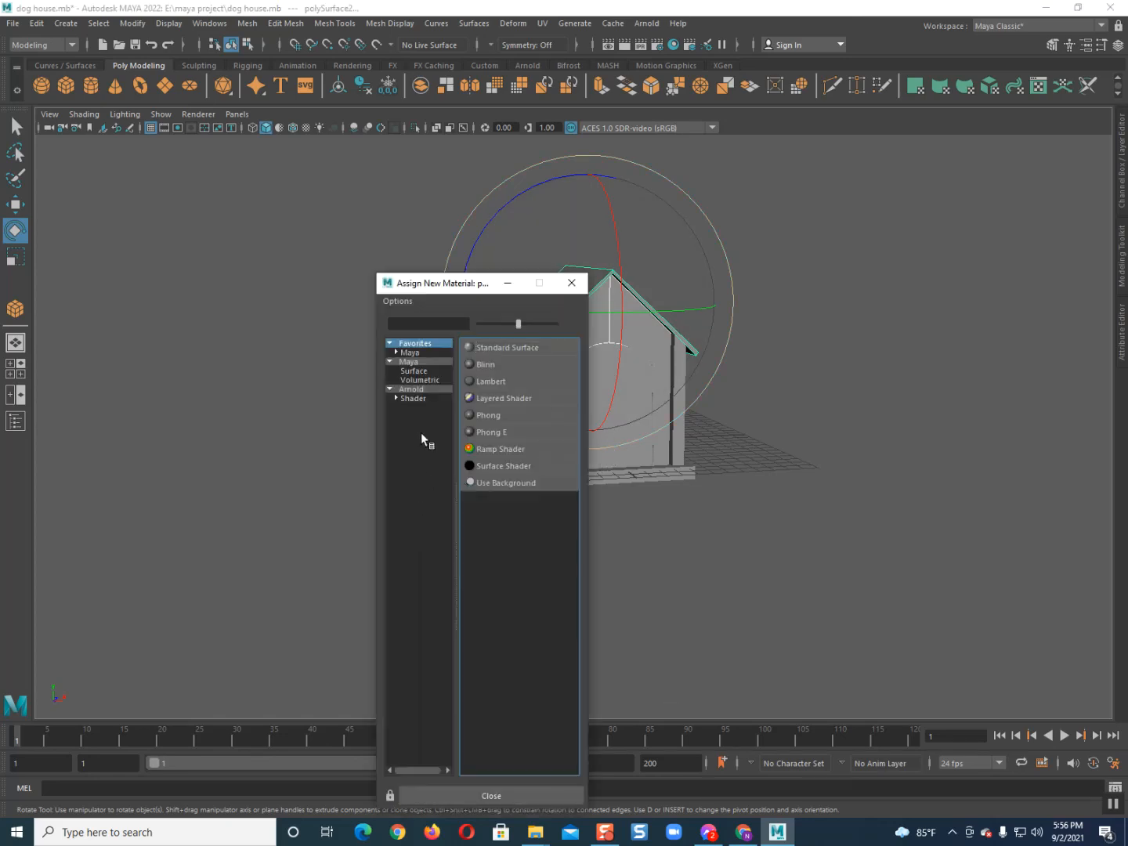
left_click(478, 436)
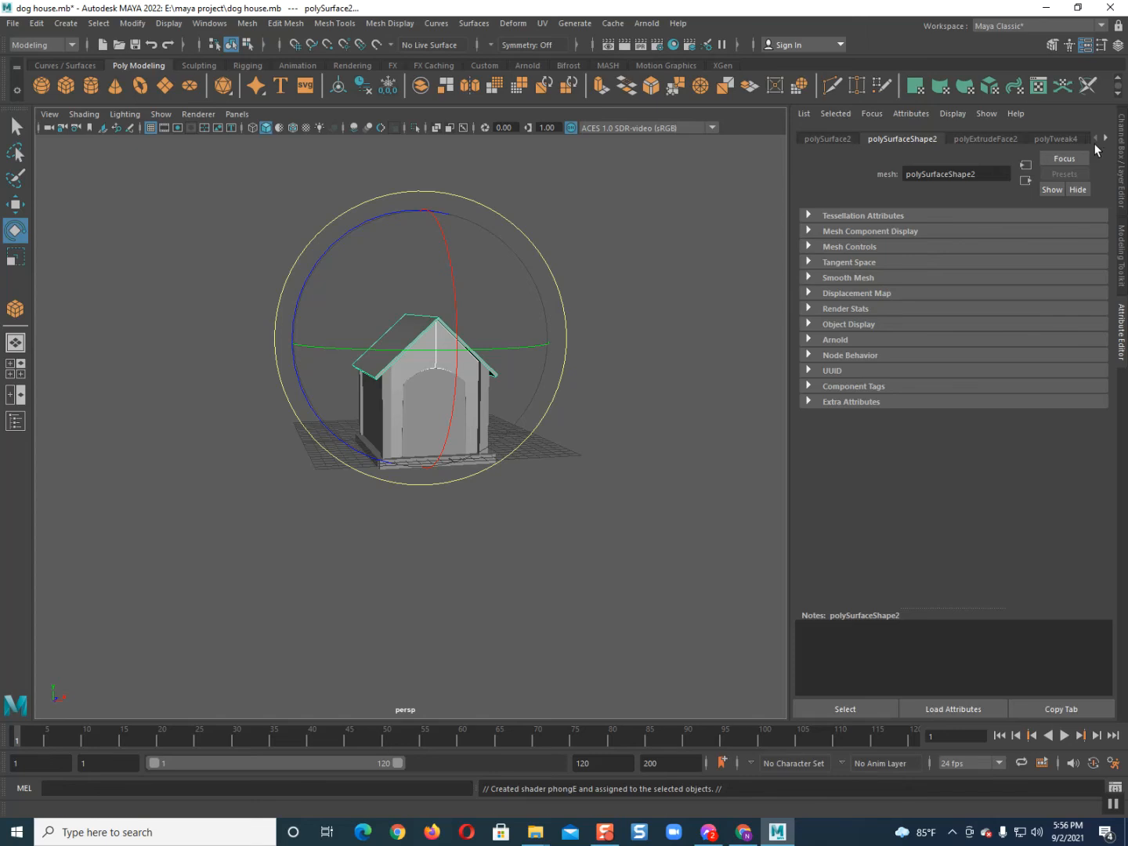
Map a File texture to the color of the house body's Phong E material
left_click(1105, 138)
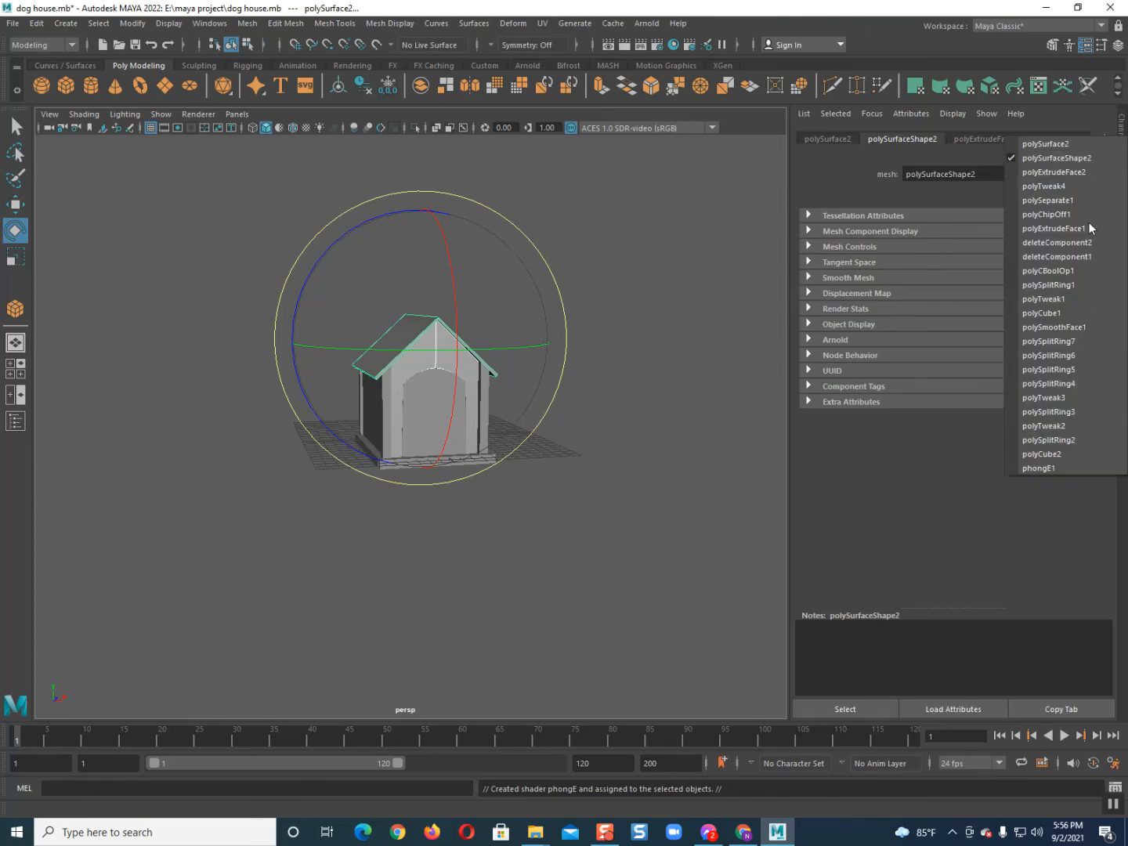
left_click(1049, 468)
left_click(1084, 298)
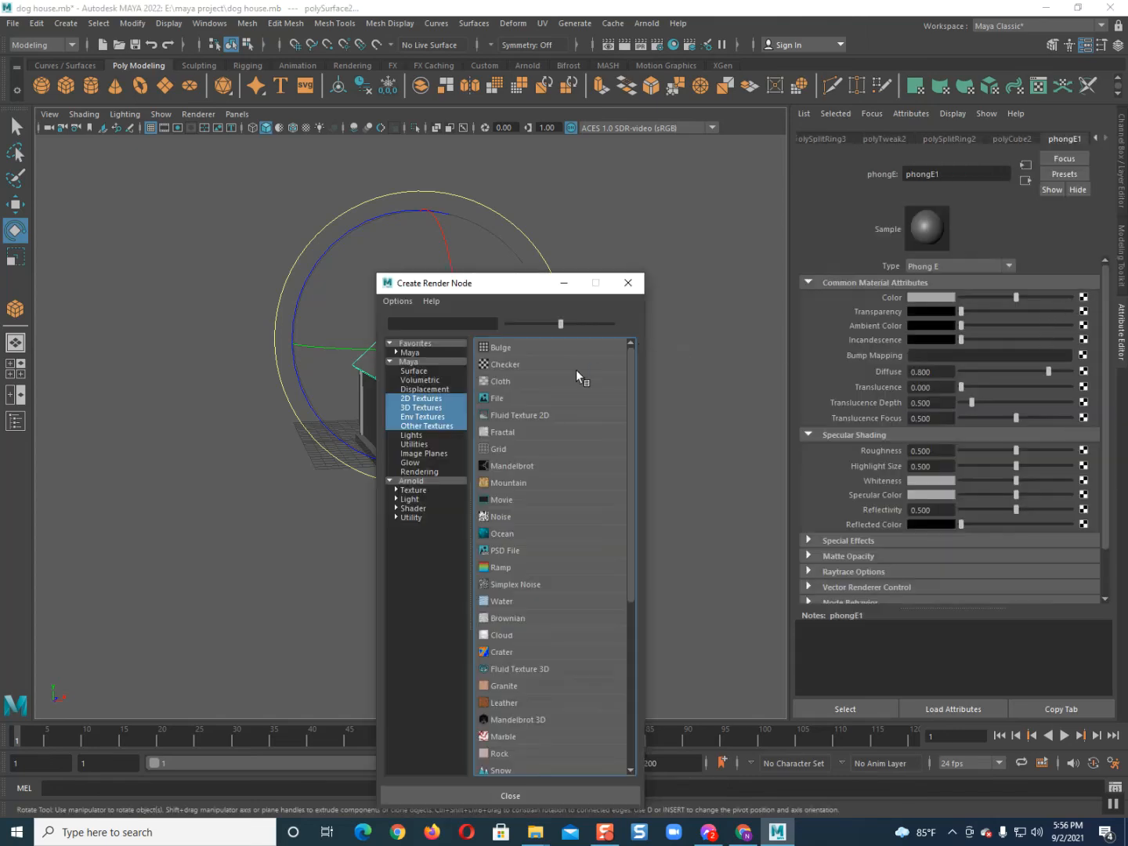
left_click(532, 399)
Load the image 264x352a0a0.jpg from the E:\Color\wood color folder into the house body's file texture
left_click(1087, 331)
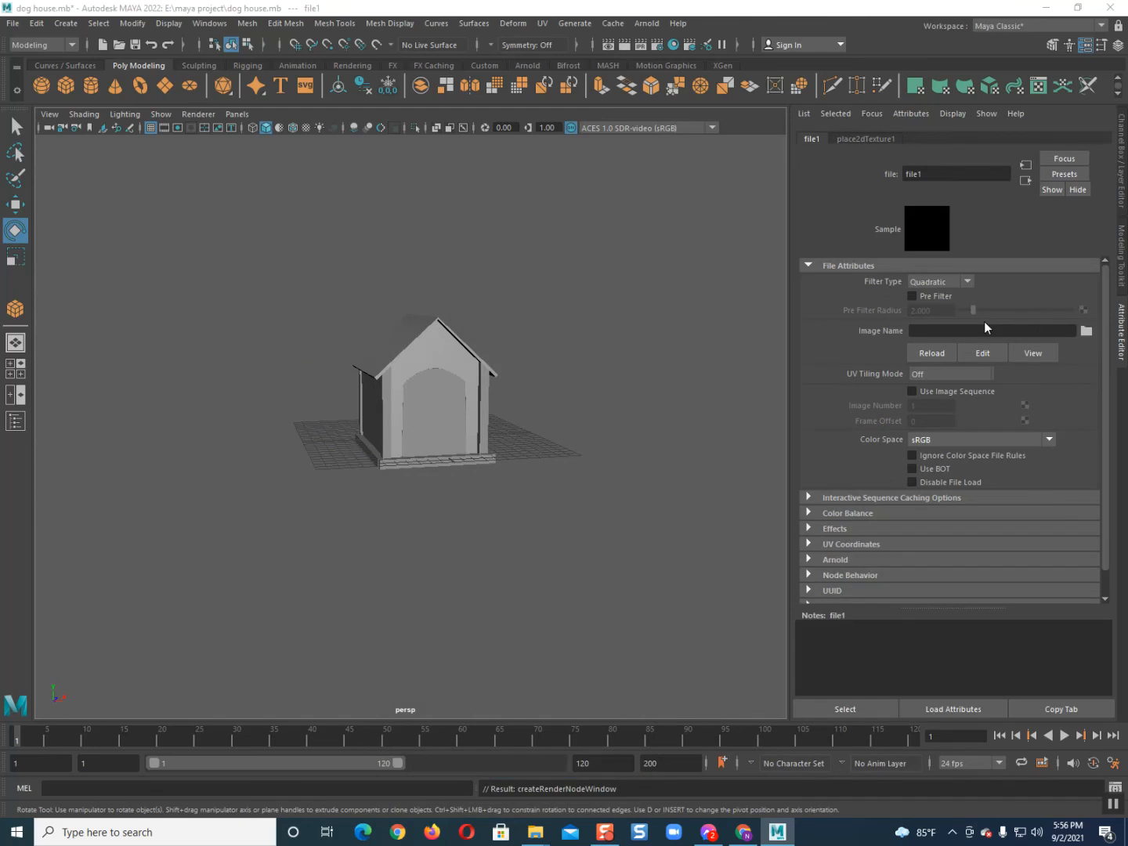
left_click(199, 262)
double_click(310, 279)
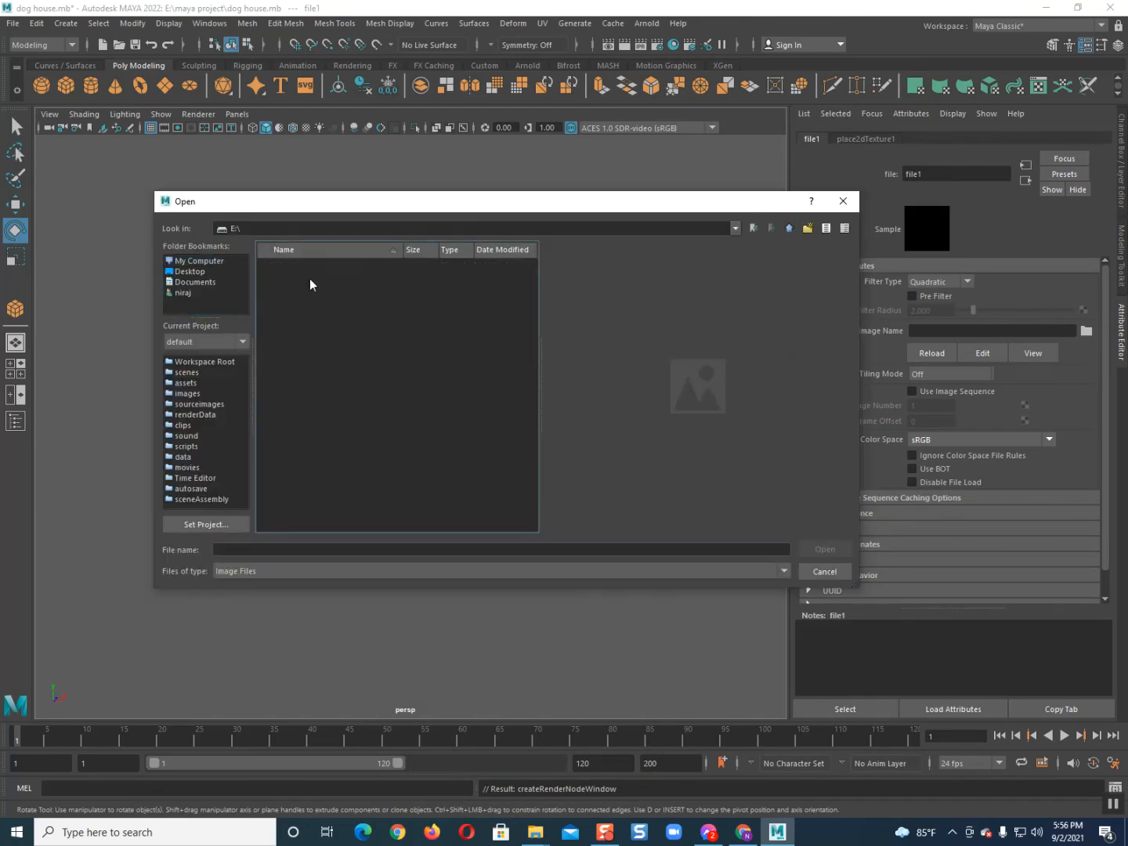
double_click(282, 330)
scroll(289, 423, "down", 5)
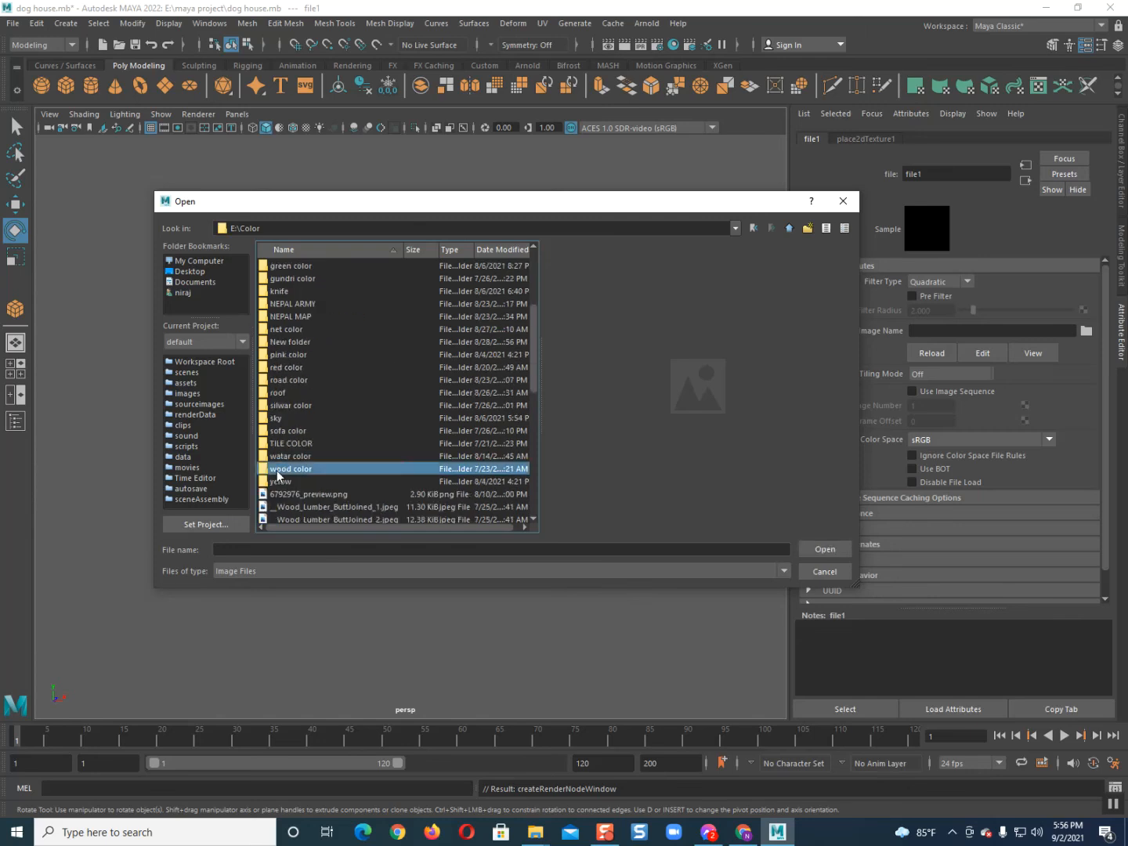
double_click(286, 468)
left_click(294, 279)
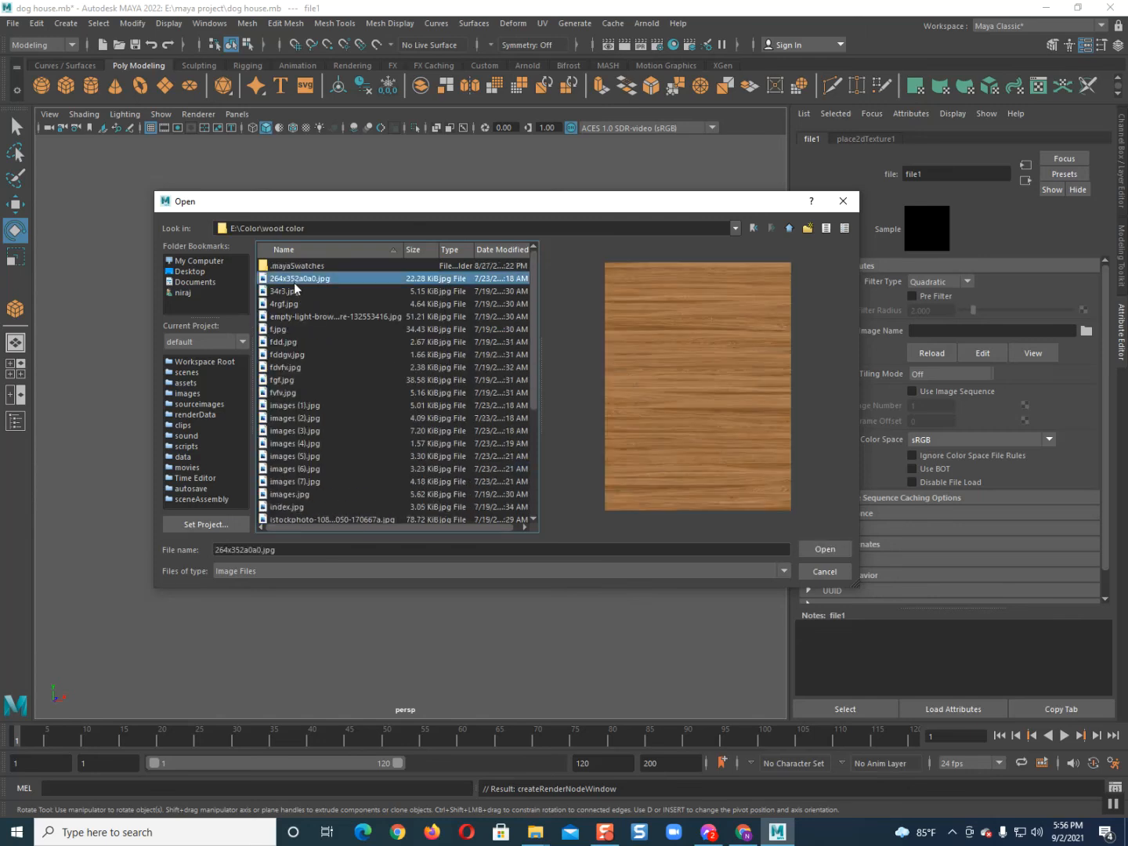
double_click(294, 279)
Turn on textured shading in the viewport to preview the wood on the house body
key("6")
scroll(370, 427, "up", 5)
left_click_drag(376, 441, 410, 462)
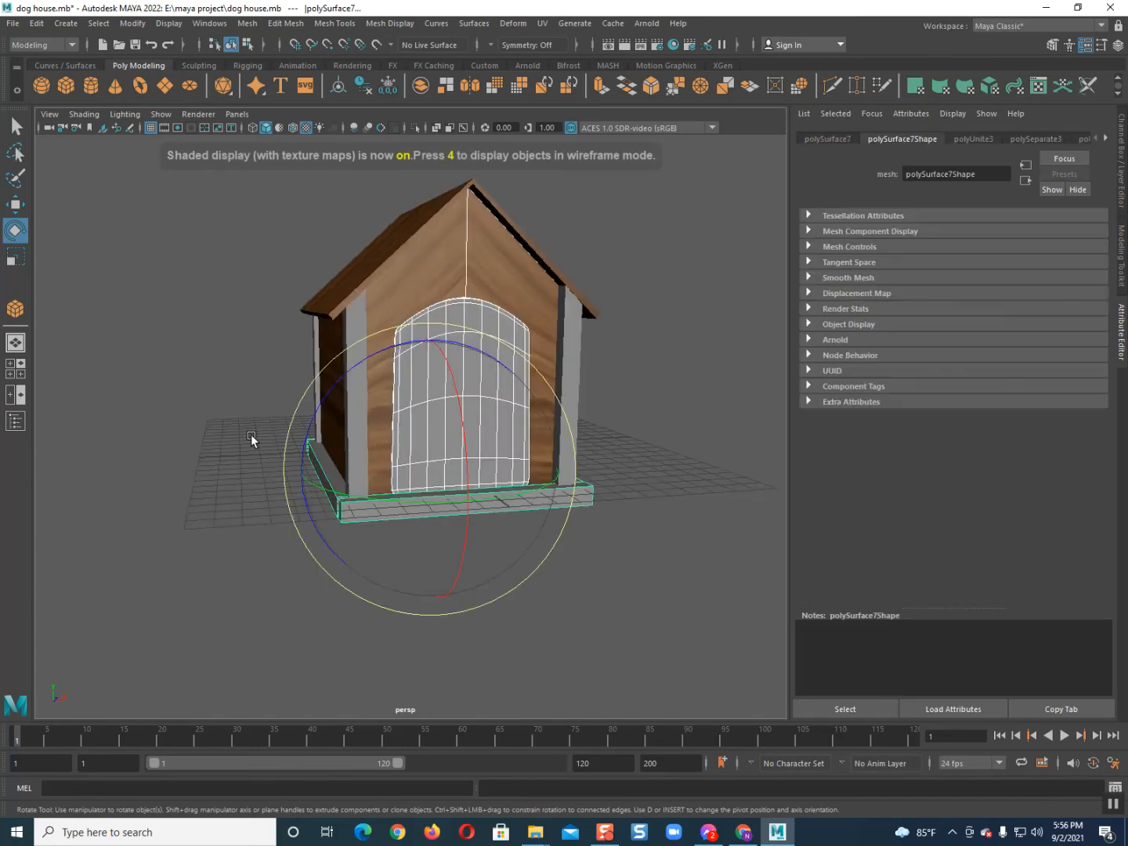
key("ctrl+z")
left_click_drag(236, 437, 304, 464, "alt")
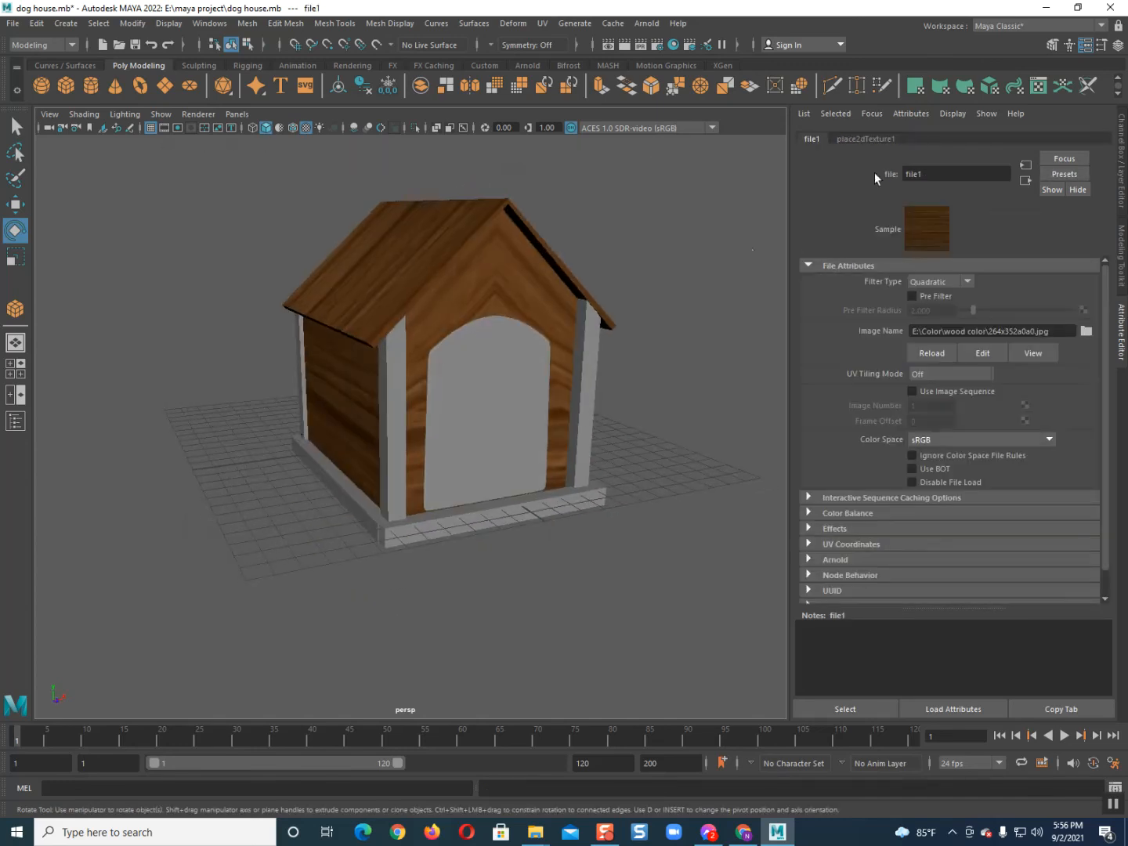
Set the Repeat UV of the house body's wood texture to 200 in both directions
left_click(866, 139)
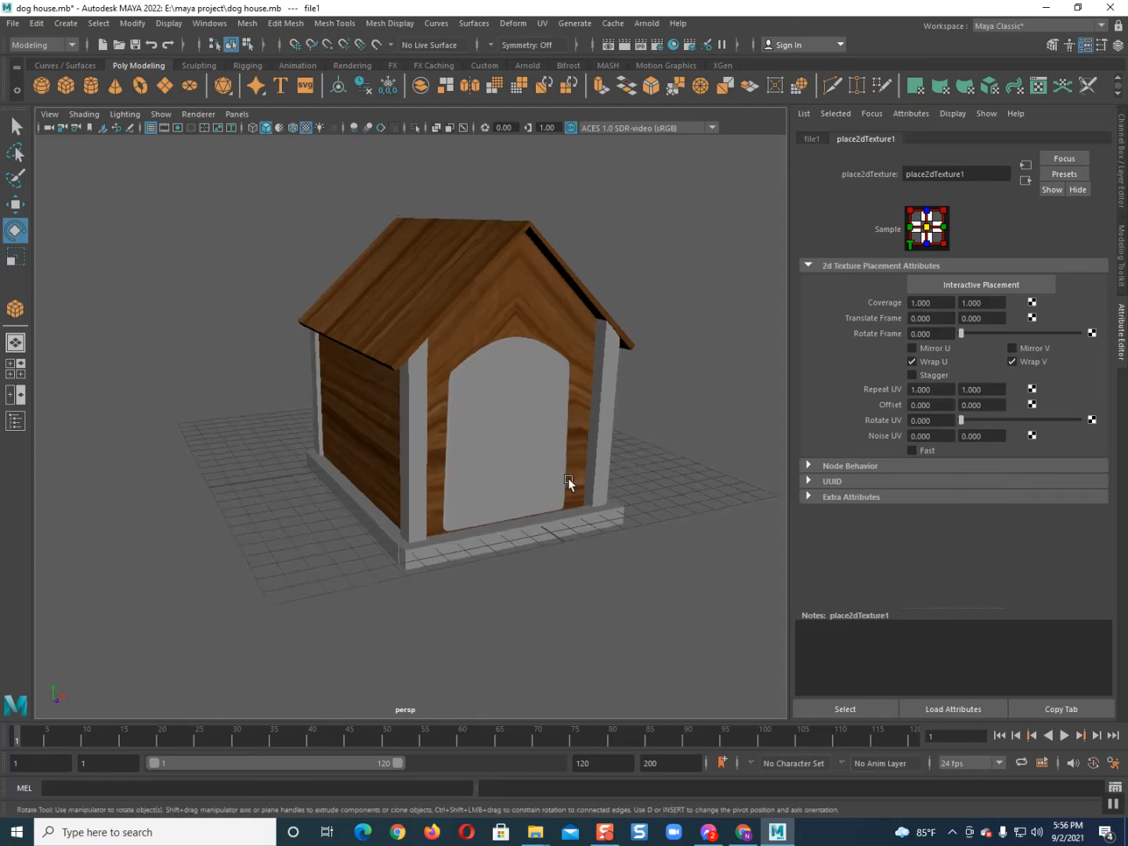
scroll(568, 478, "up", 3)
left_click(937, 391)
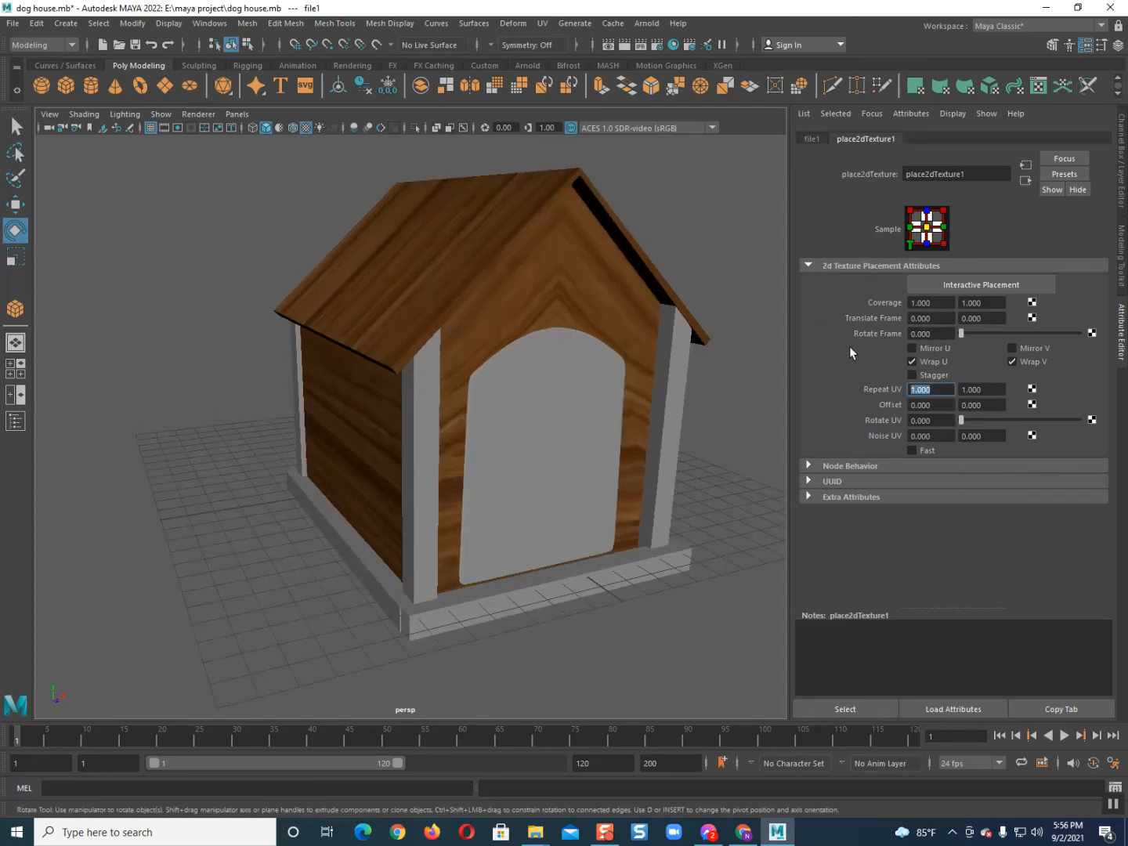
type("200")
key("Return")
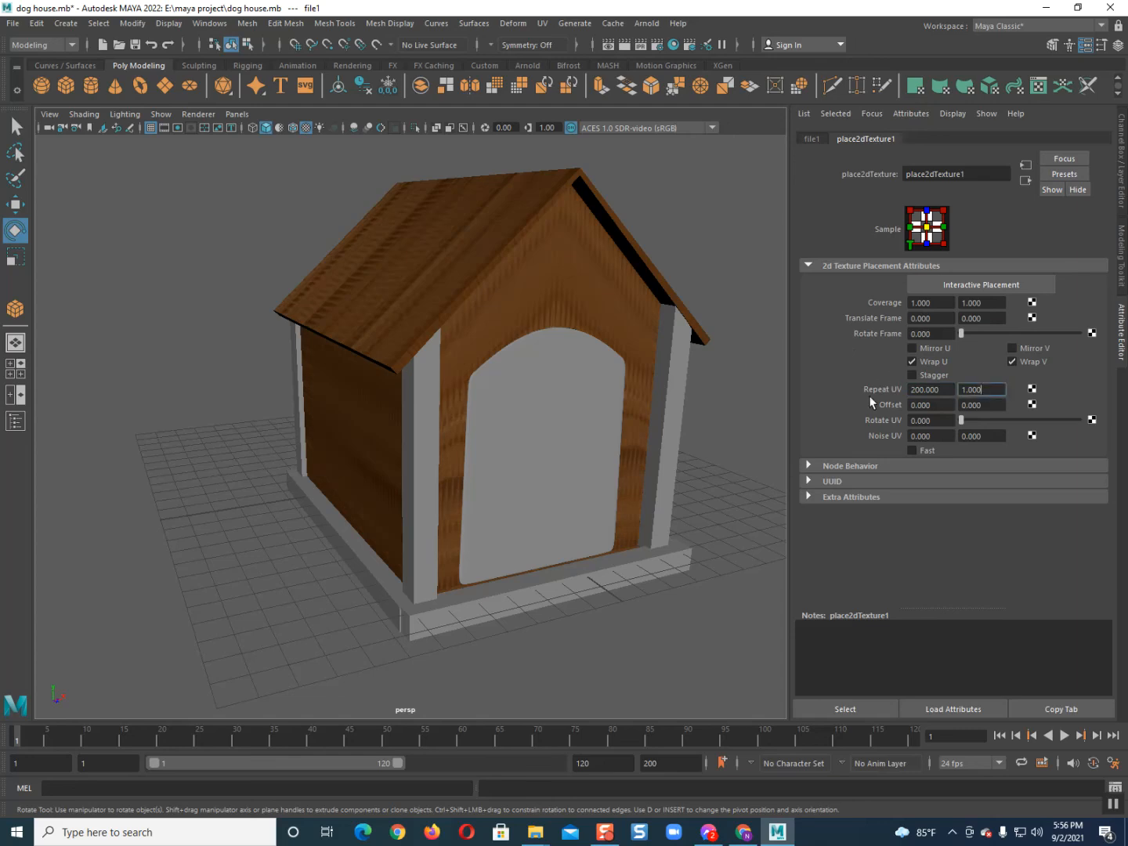
key("BackSpace")
key("BackSpace")
key("BackSpace")
key("BackSpace")
key("BackSpace")
type("200")
key("Return")
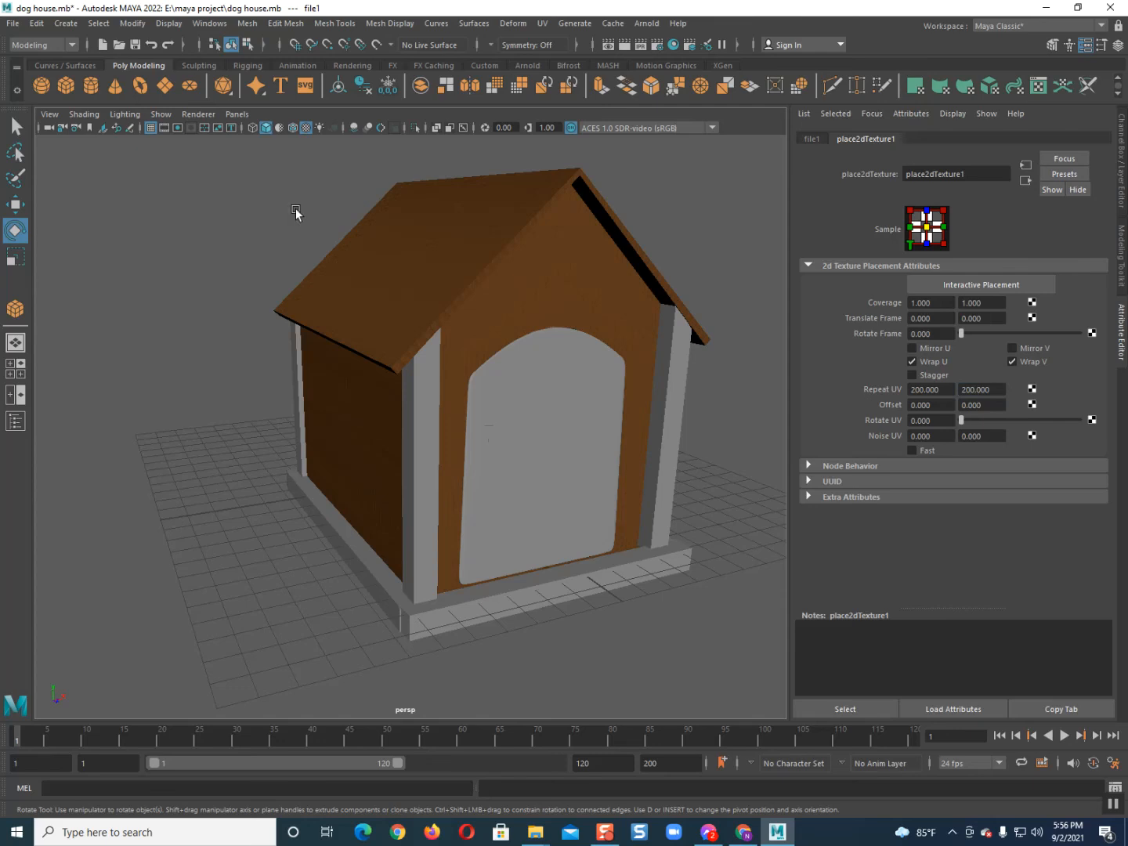
Select the arched door and assign a new Phong material to it
scroll(526, 513, "down", 3)
scroll(488, 472, "up", 2)
left_click_drag(487, 470, 408, 464, "alt")
scroll(421, 455, "up", 3)
scroll(439, 462, "down", 3)
scroll(407, 464, "up", 2)
left_click(408, 463)
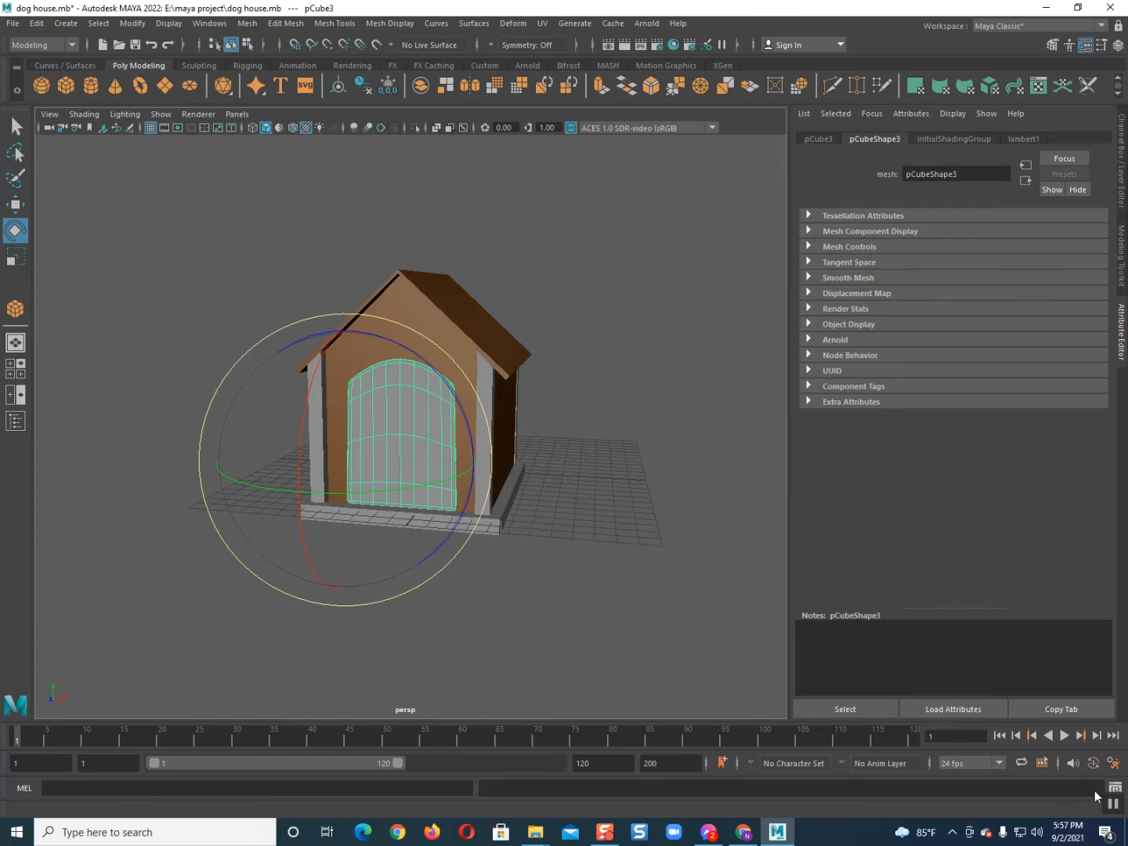
scroll(626, 565, "up", 3)
right_click_drag(505, 428, 508, 751)
right_click_drag(479, 428, 604, 770)
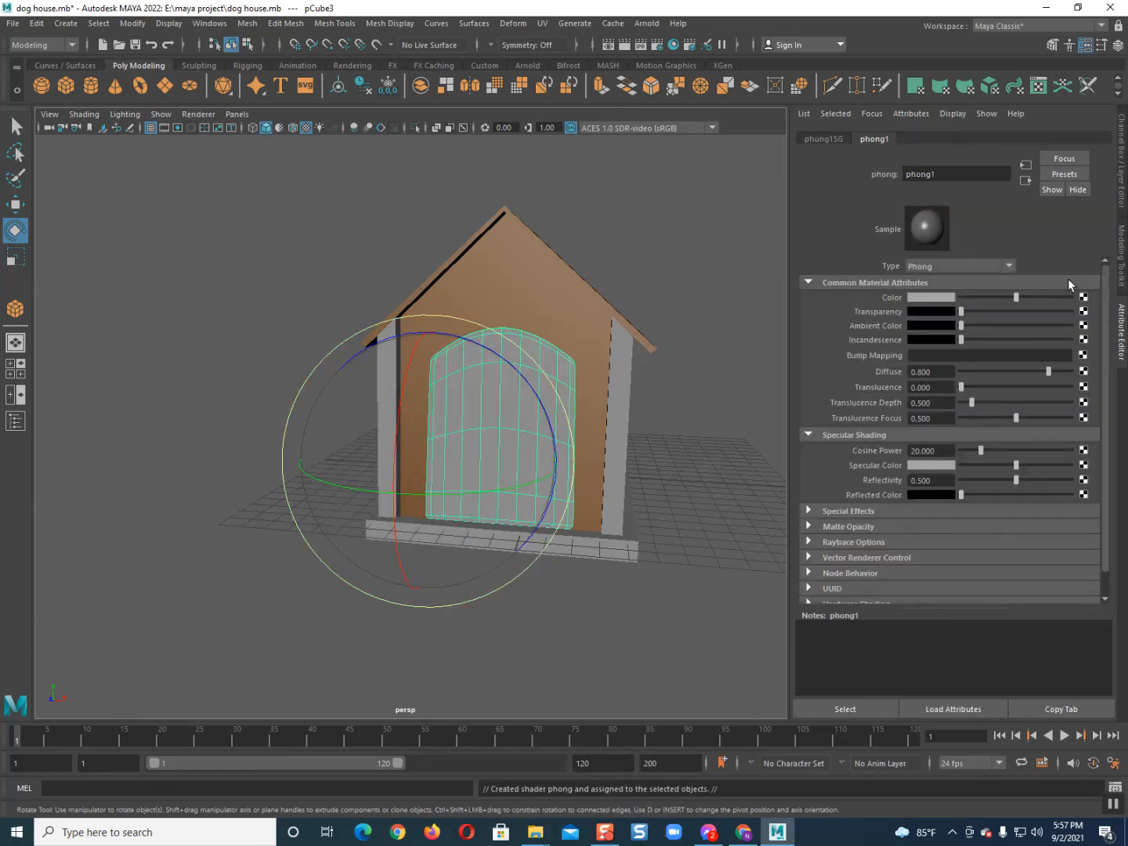
Map a File texture to the color of the door's Phong material and show its file attributes
left_click(1083, 298)
left_click(518, 400)
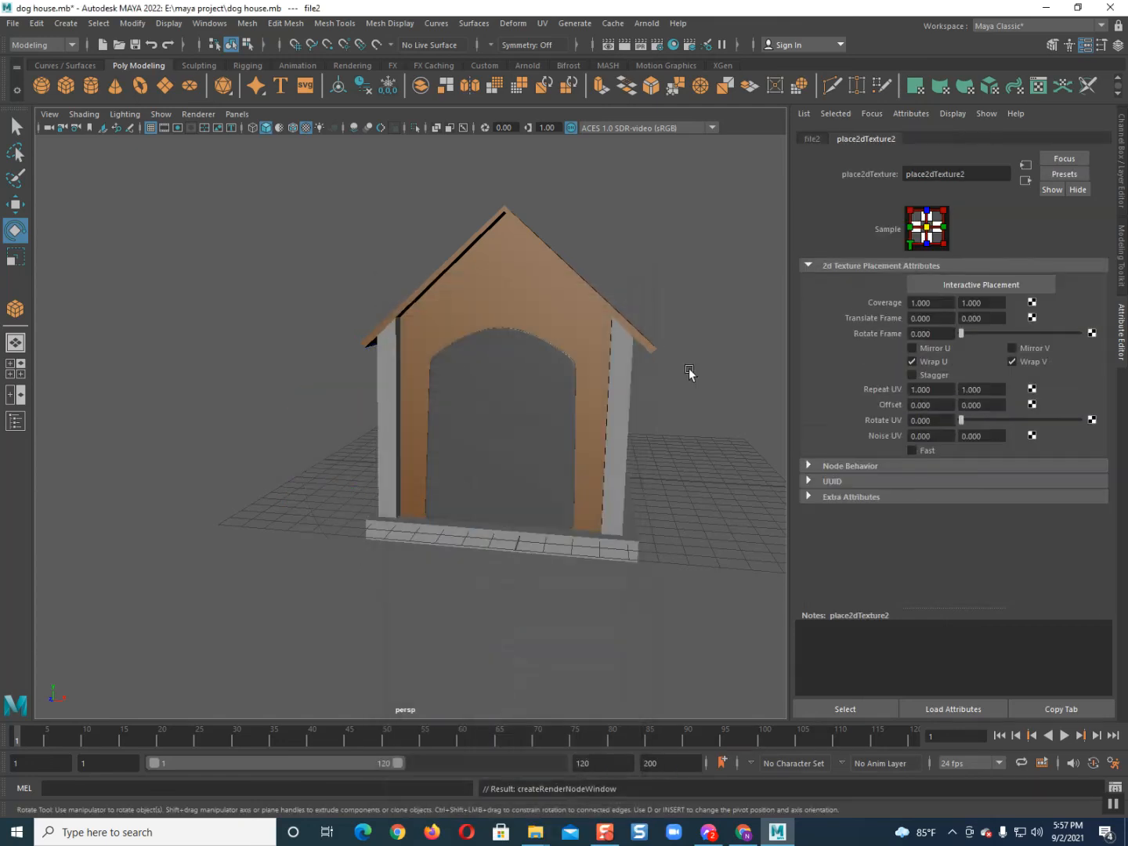
left_click(812, 139)
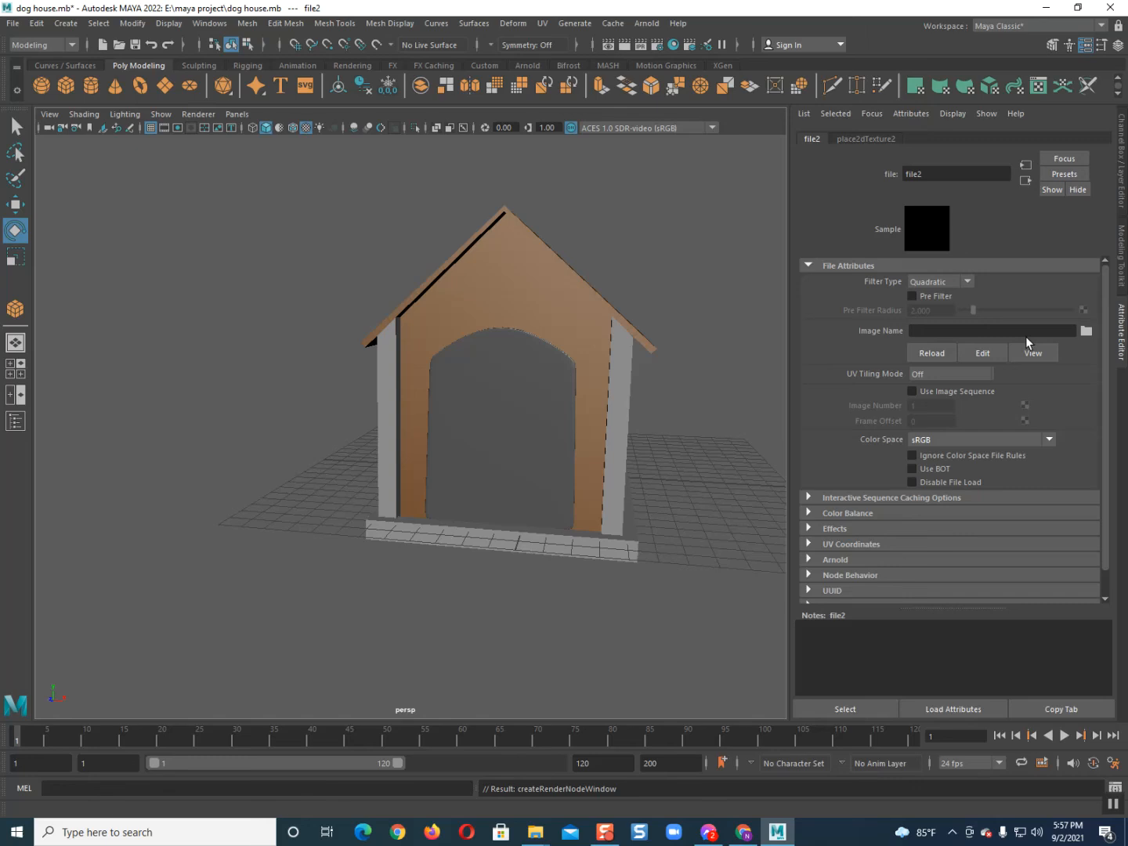
Load the image 34r3.jpg from the E:\Color\wood color folder into the door's file texture
left_click(1087, 332)
left_click(199, 261)
double_click(285, 280)
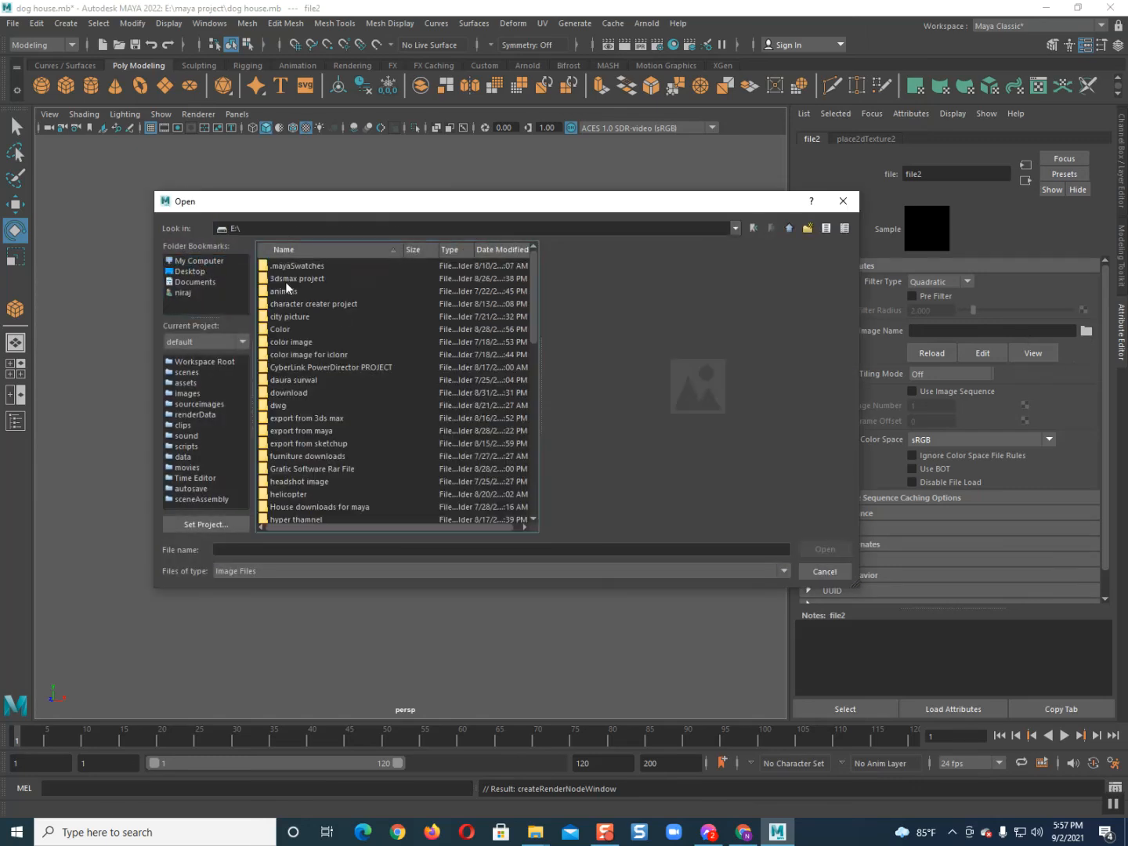
double_click(280, 328)
scroll(280, 345, "down", 5)
double_click(284, 358)
left_click(291, 305)
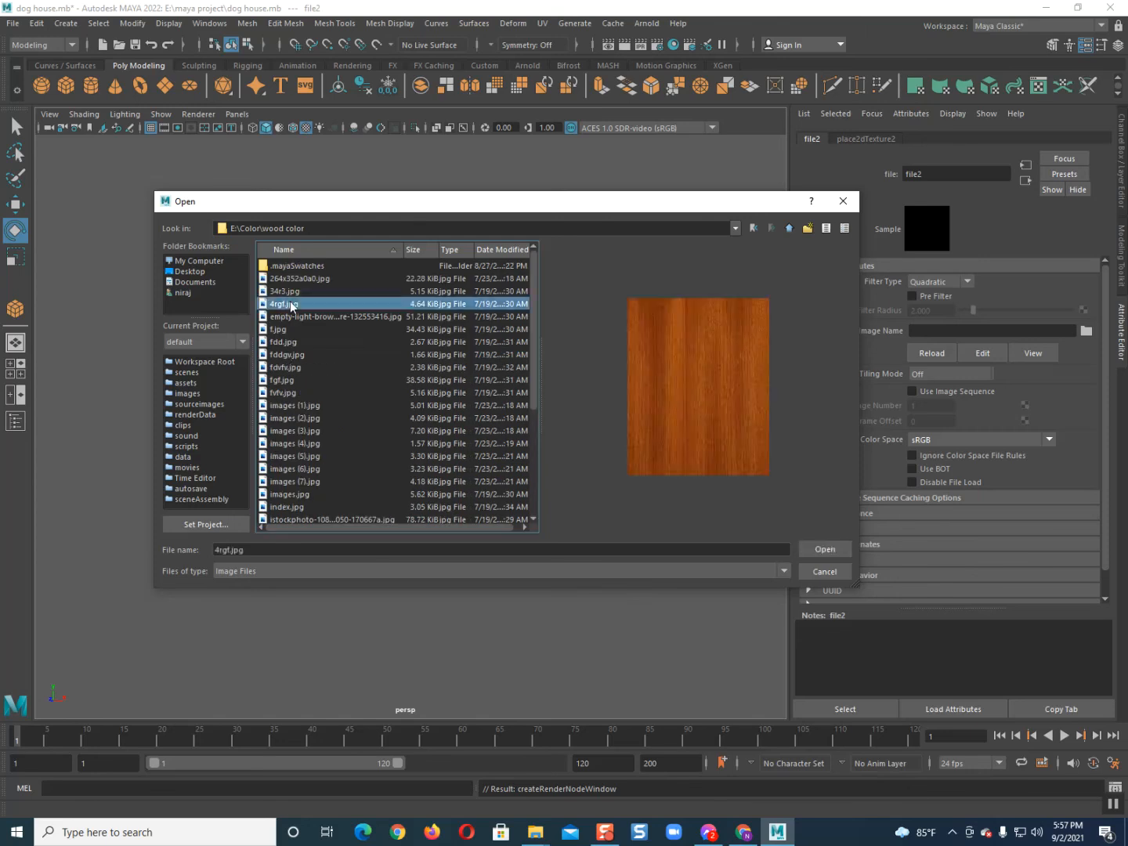
key("Up")
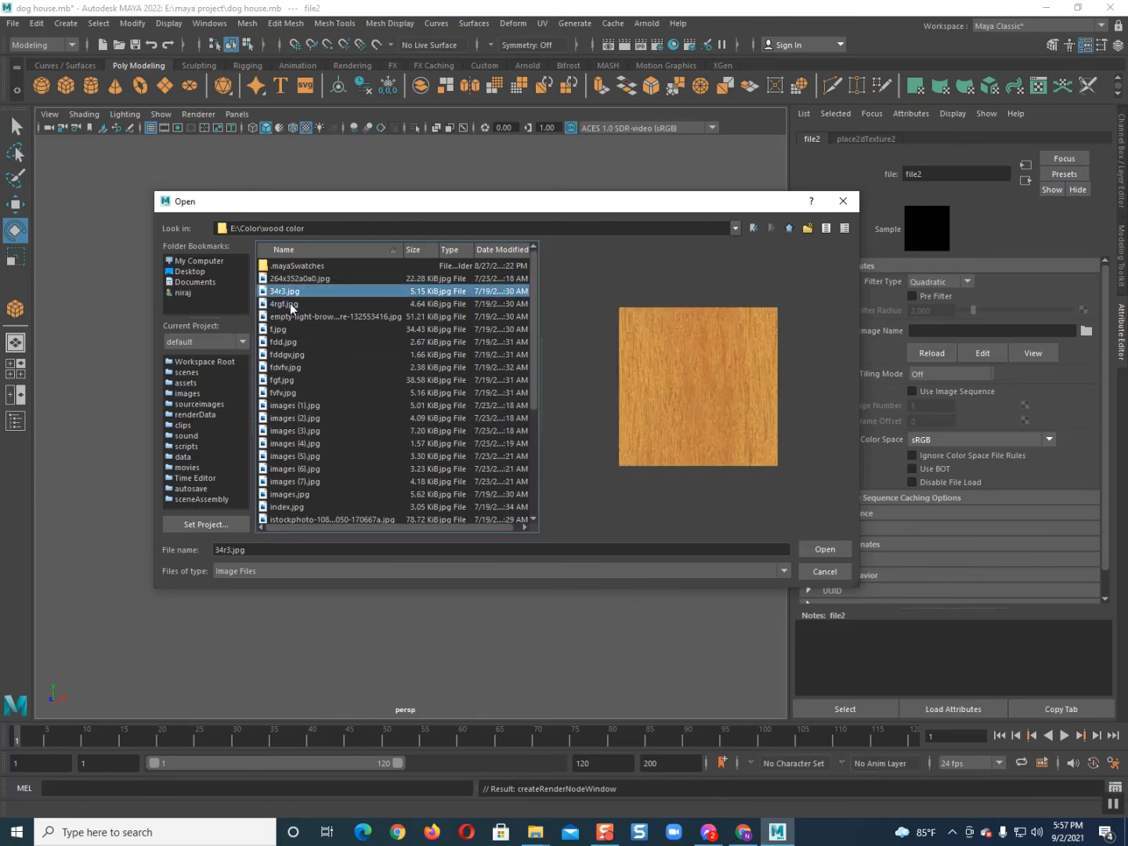
key("Return")
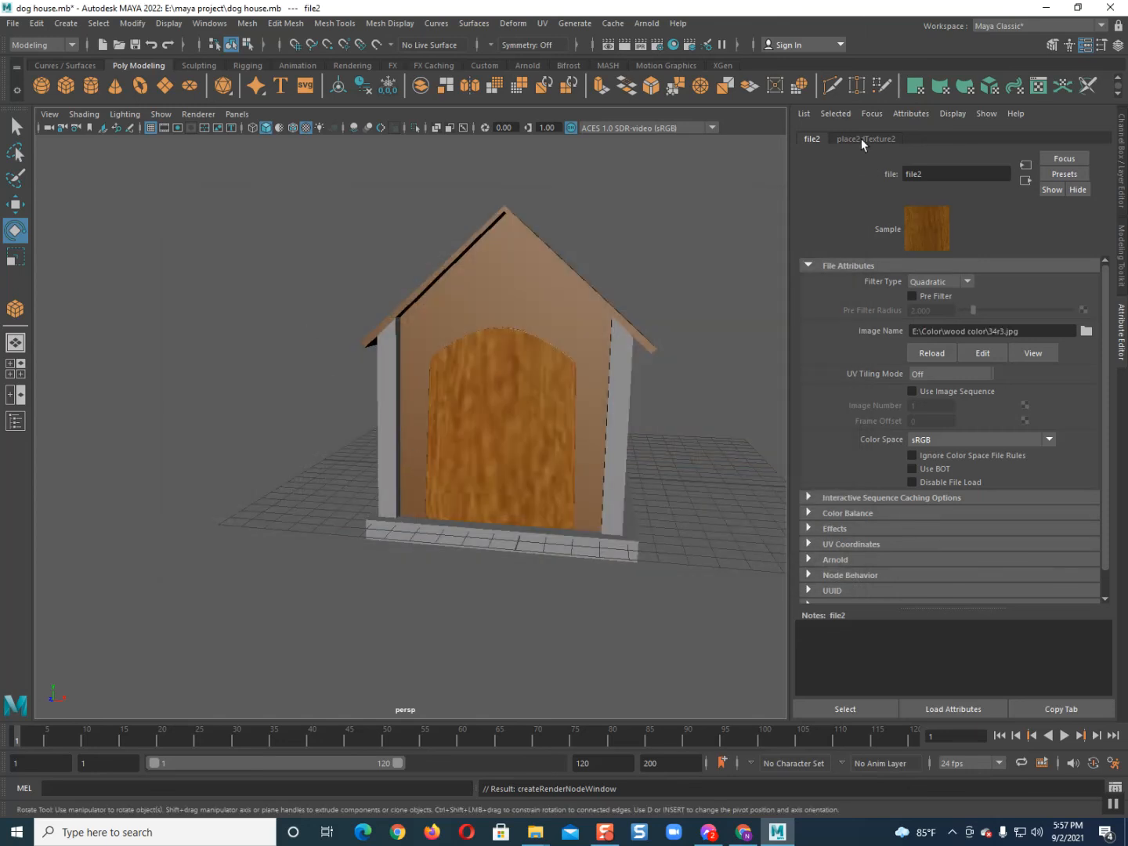
Set the Repeat UV of the door's wood texture to 200 by 200
left_click(862, 138)
left_click(929, 390)
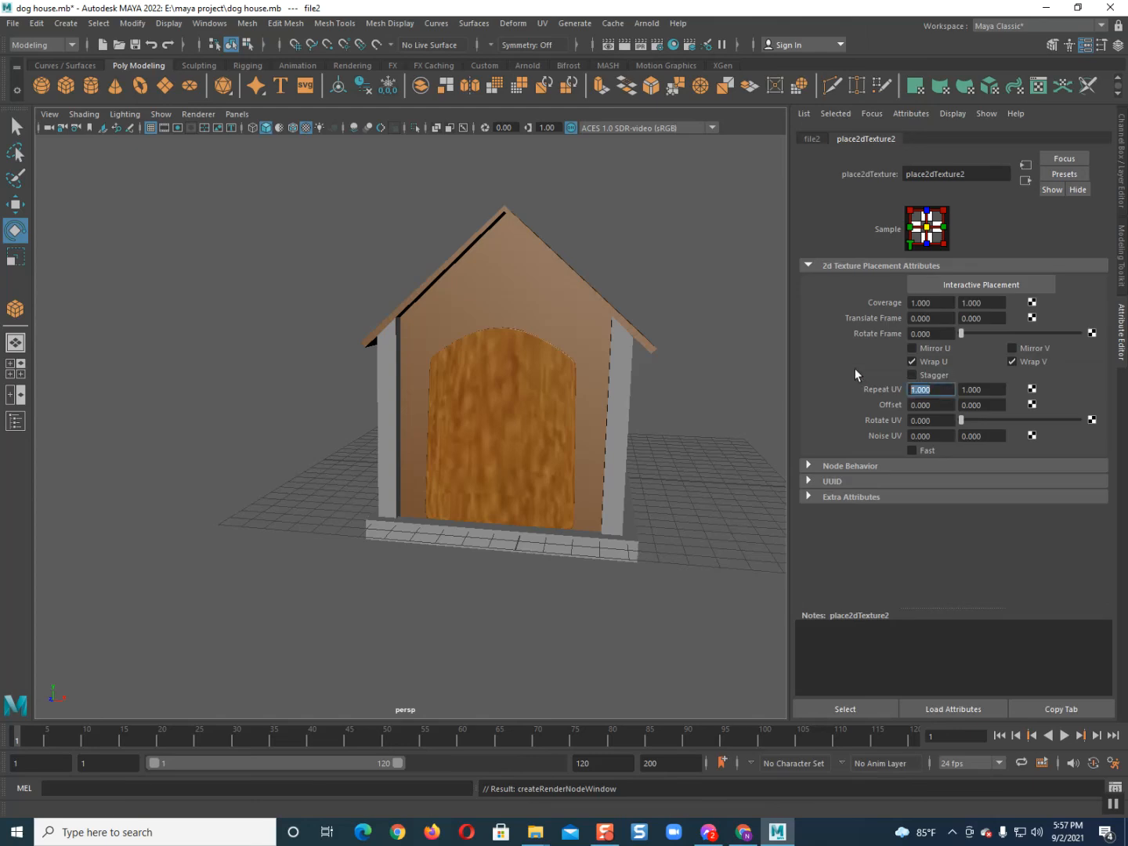
type("200")
key("Return")
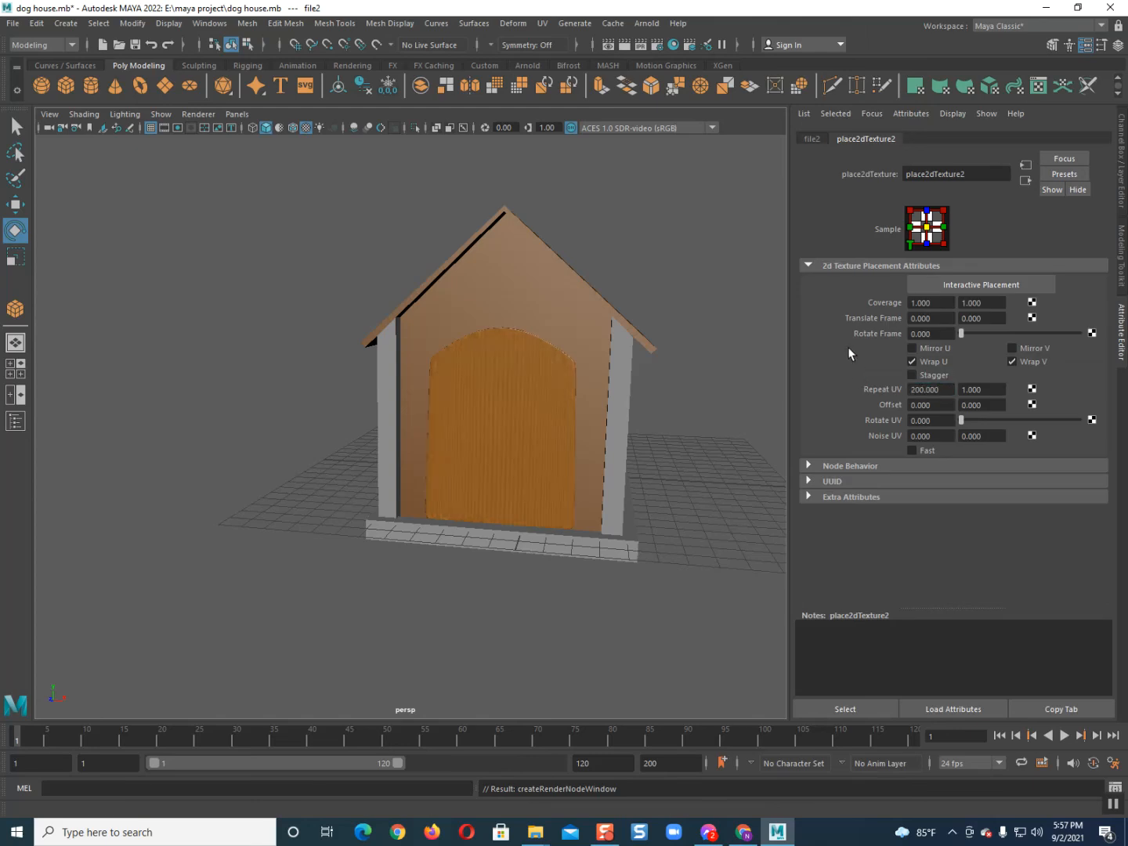
left_click(993, 389)
scroll(563, 428, "up", 5)
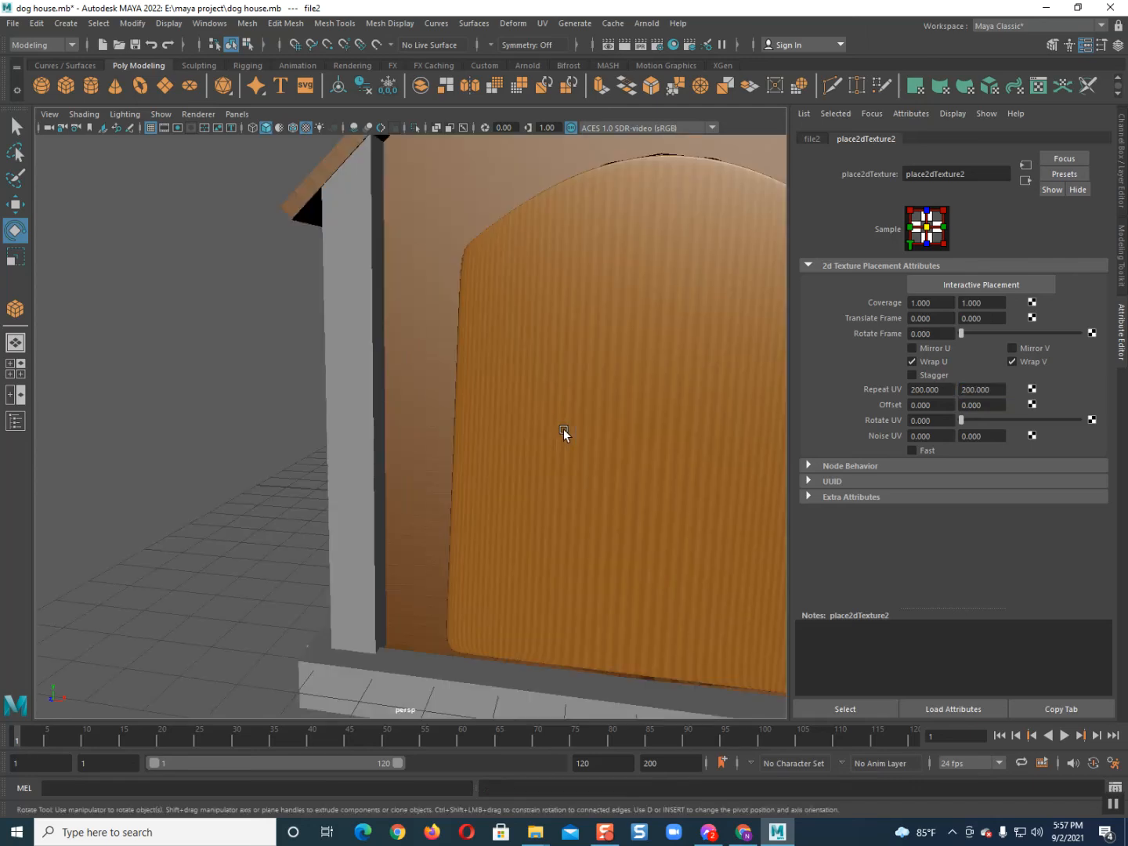
Reduce the door texture's U repeat to 100 for a wider vertical grain
left_click(938, 391)
type("100")
key("Return")
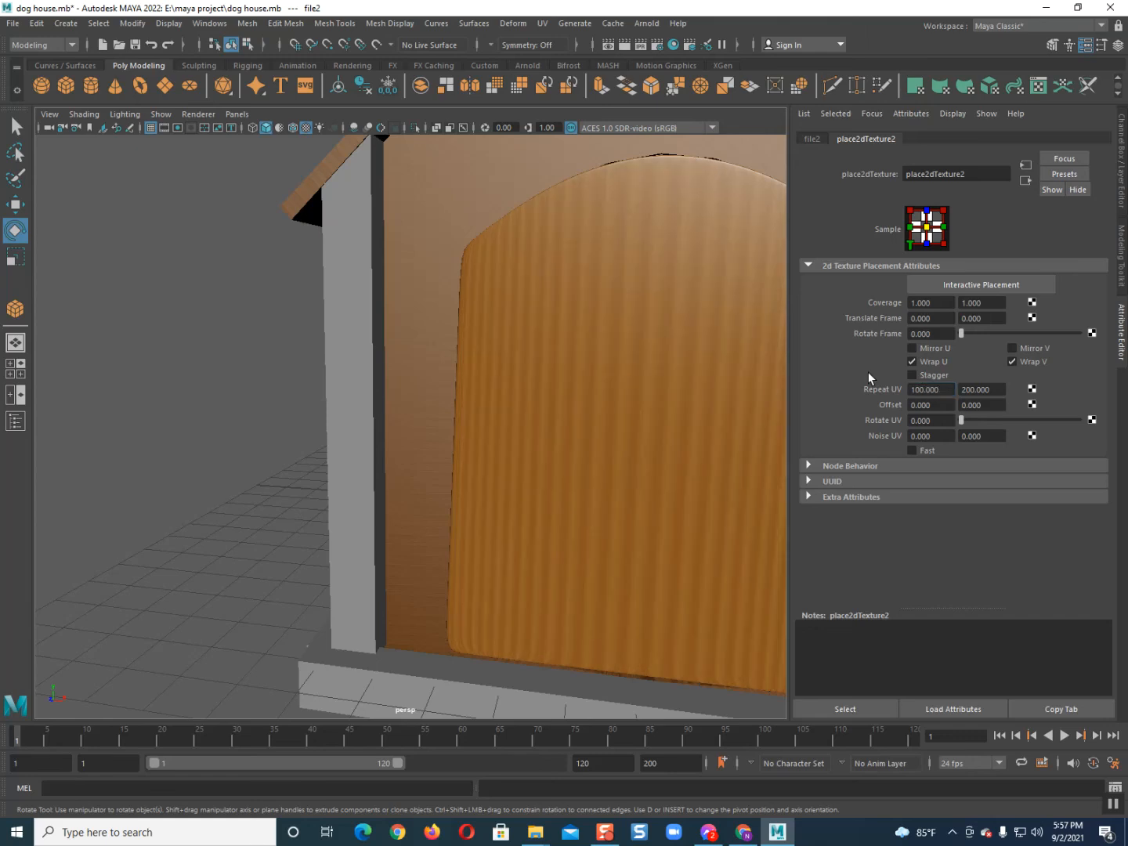
scroll(547, 423, "down", 5)
mouse_move(444, 501)
left_mouse_down("alt")
mouse_move(504, 515)
mouse_move(547, 488)
mouse_move(444, 500)
left_mouse_up("alt")
scroll(384, 481, "down", 5)
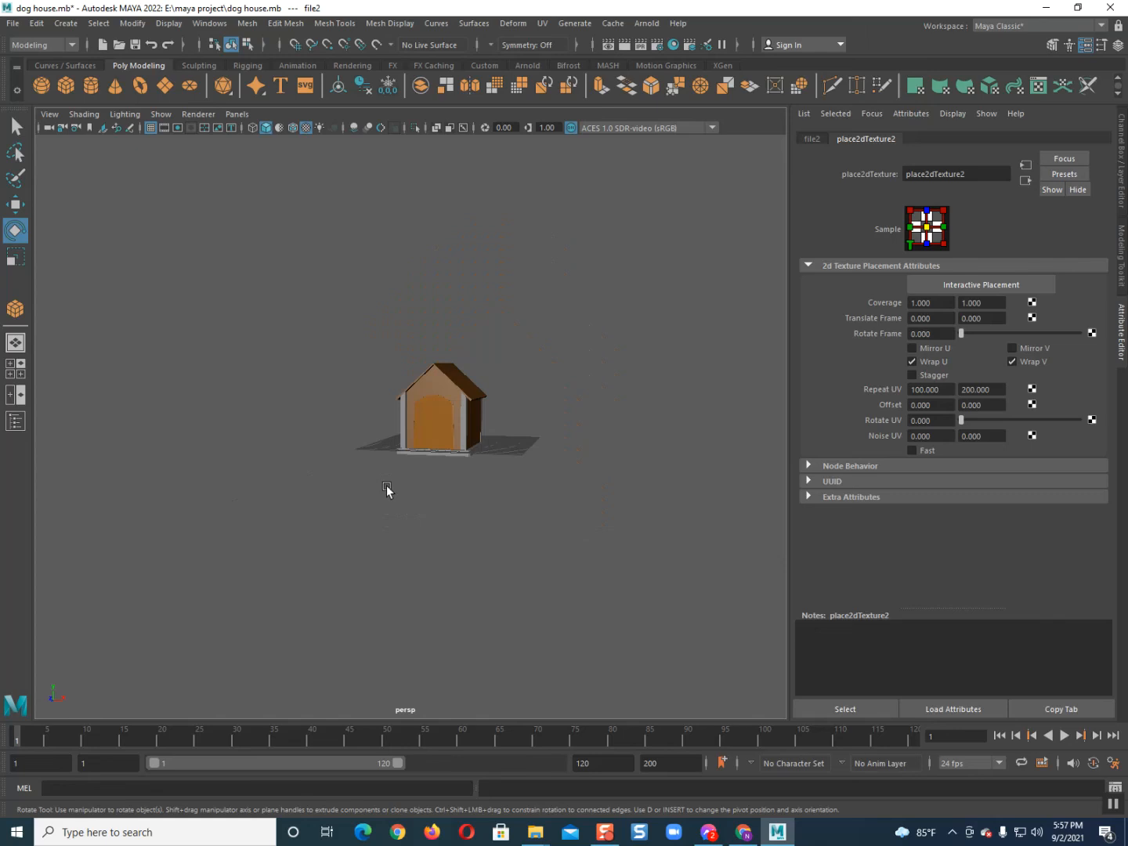
Assign a new Phong E material to the corner posts and base frame and darken its color to black
left_click_drag(345, 296, 495, 521)
key("f")
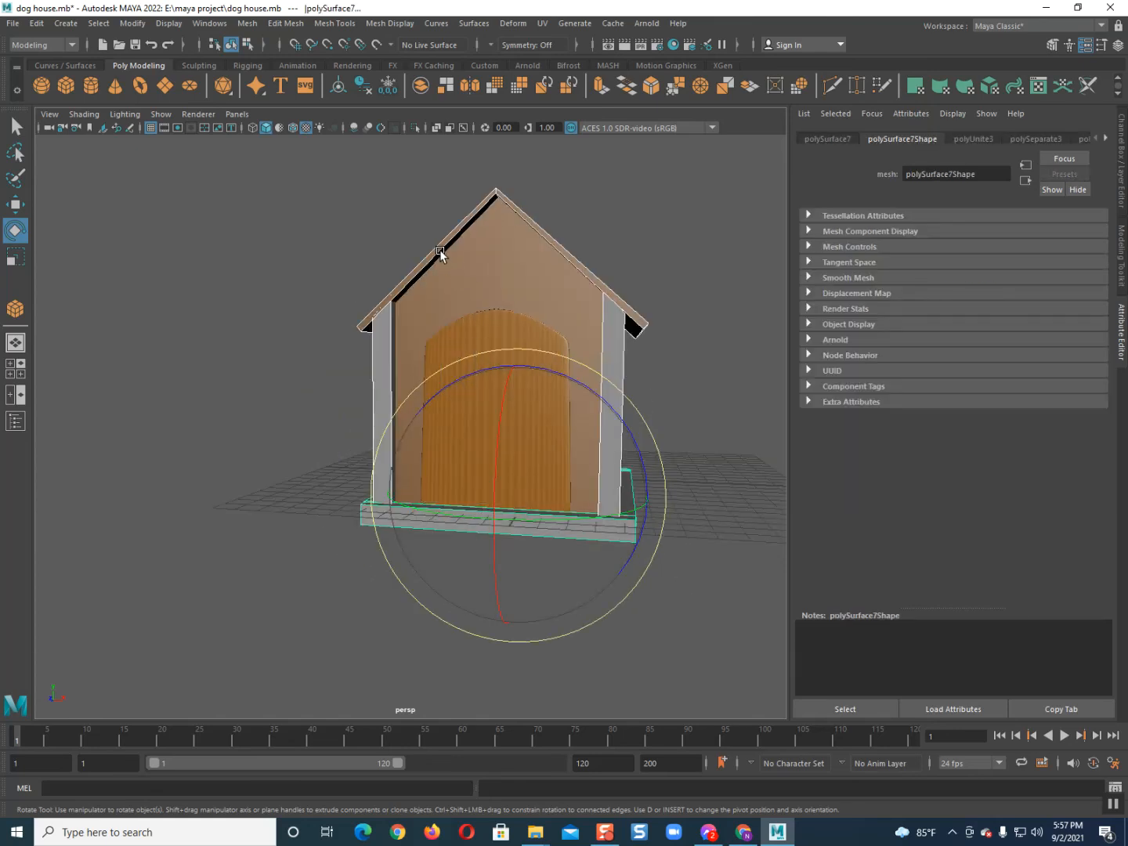
right_click_drag(421, 268, 411, 633)
left_click(470, 433)
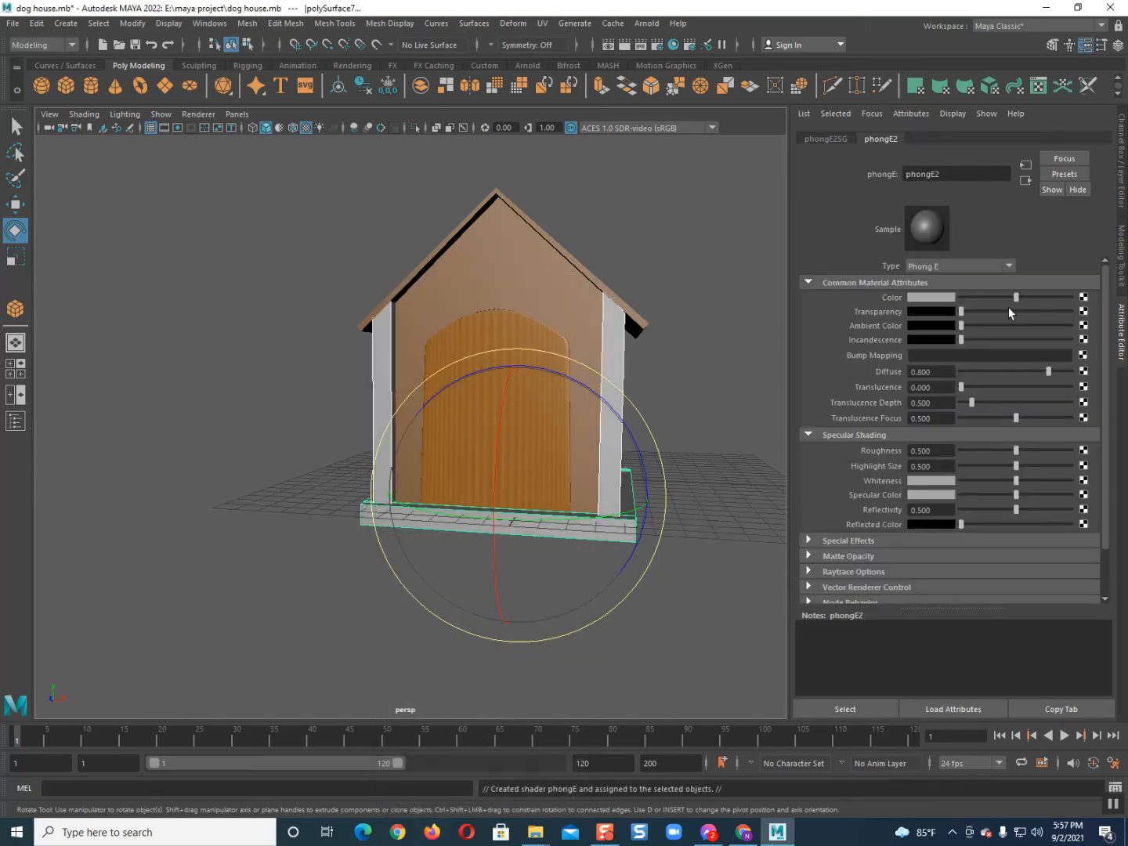
left_click_drag(1016, 300, 942, 296)
left_click(246, 272)
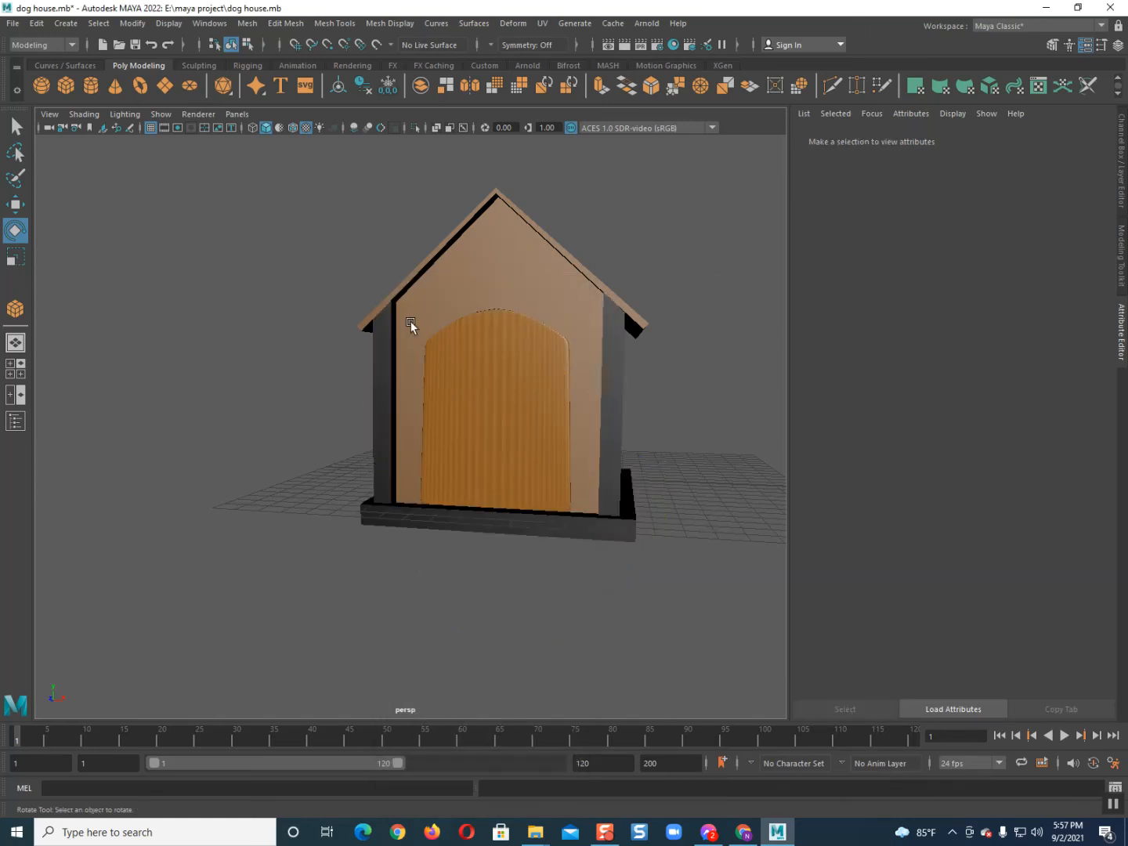
Scale the base frame to about 0.94 along Z to close the gaps beside the house body
scroll(441, 330, "down", 3)
left_click_drag(467, 384, 408, 347, "alt")
left_click(345, 343)
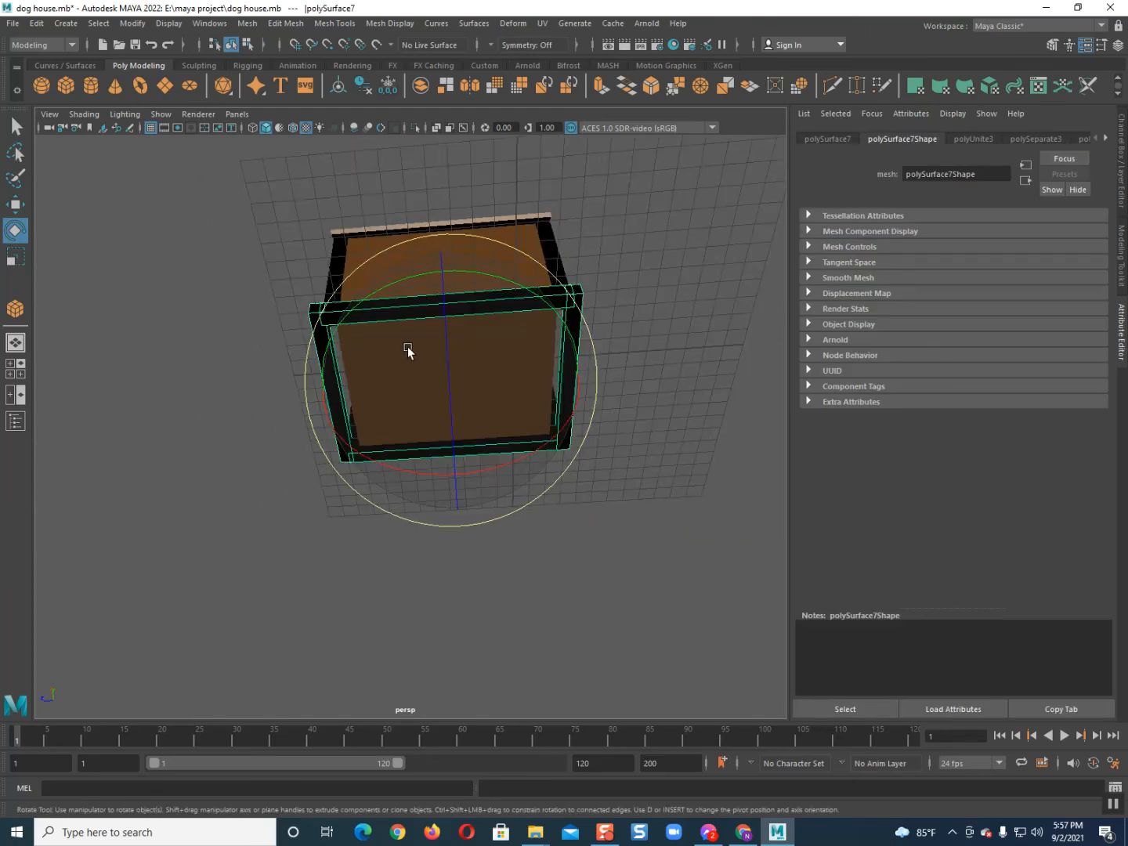
key("r")
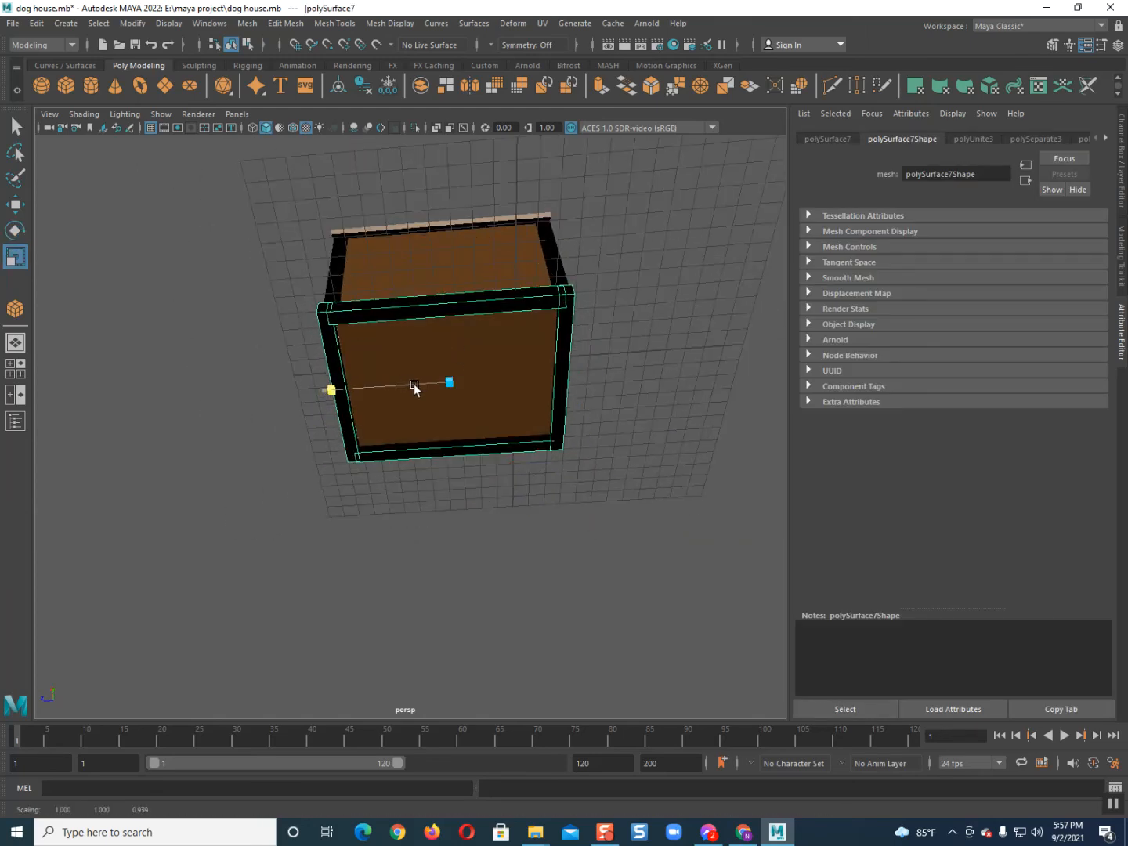
left_click(288, 413)
left_click_drag(288, 413, 379, 511, "alt")
left_click(475, 458)
scroll(473, 462, "down", 5)
left_click(362, 511)
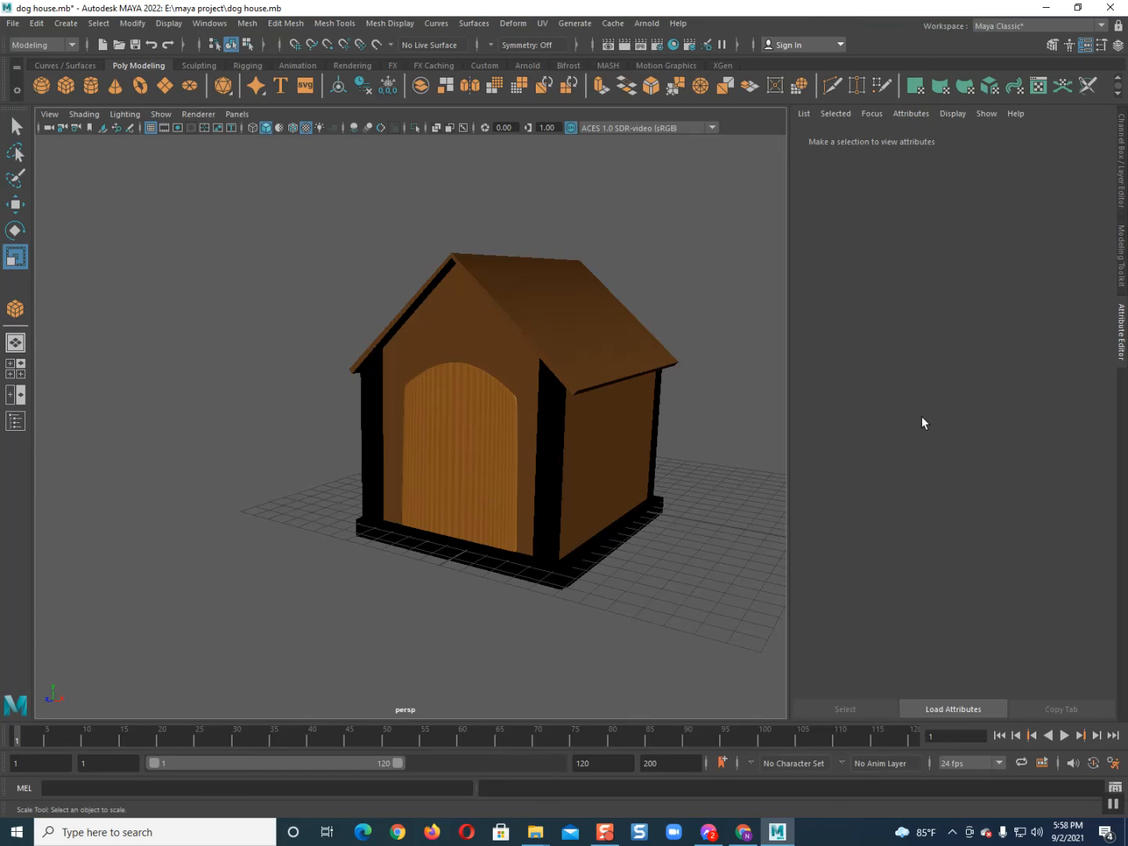
Select the entire dog house, raise it slightly relative to the grid, and save the scene
left_click(1124, 355)
left_click_drag(779, 448, 857, 460, "alt")
scroll(857, 460, "down", 5)
left_click(595, 368)
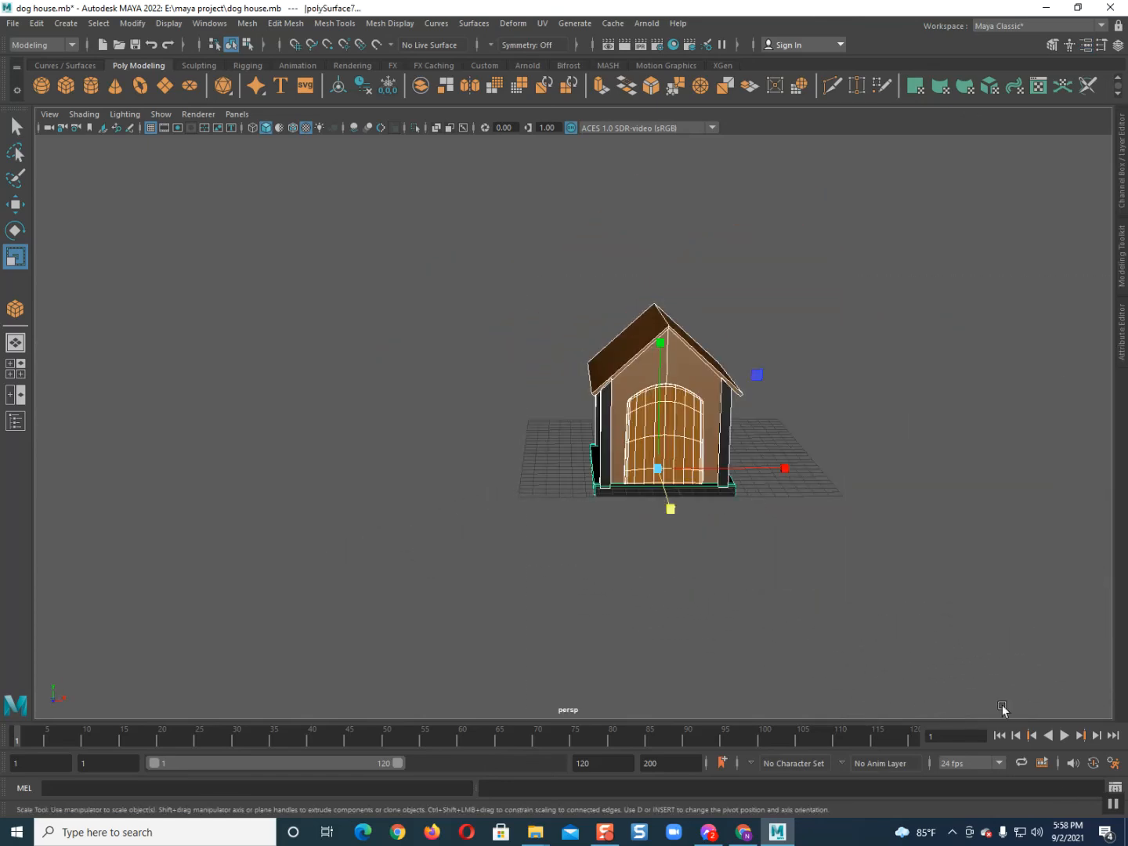
key("w")
left_click_drag(656, 419, 654, 405)
left_click(496, 387)
left_click_drag(596, 452, 51, 526, "alt")
key("ctrl+s")
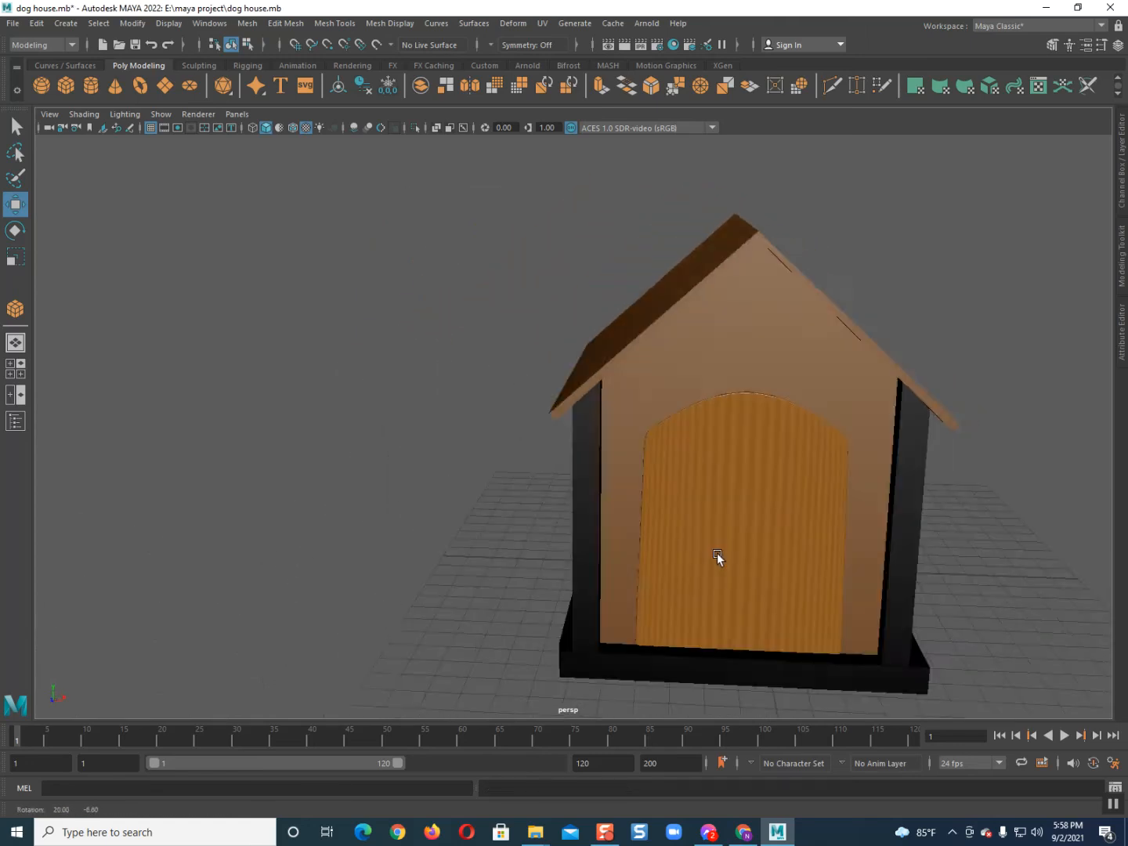